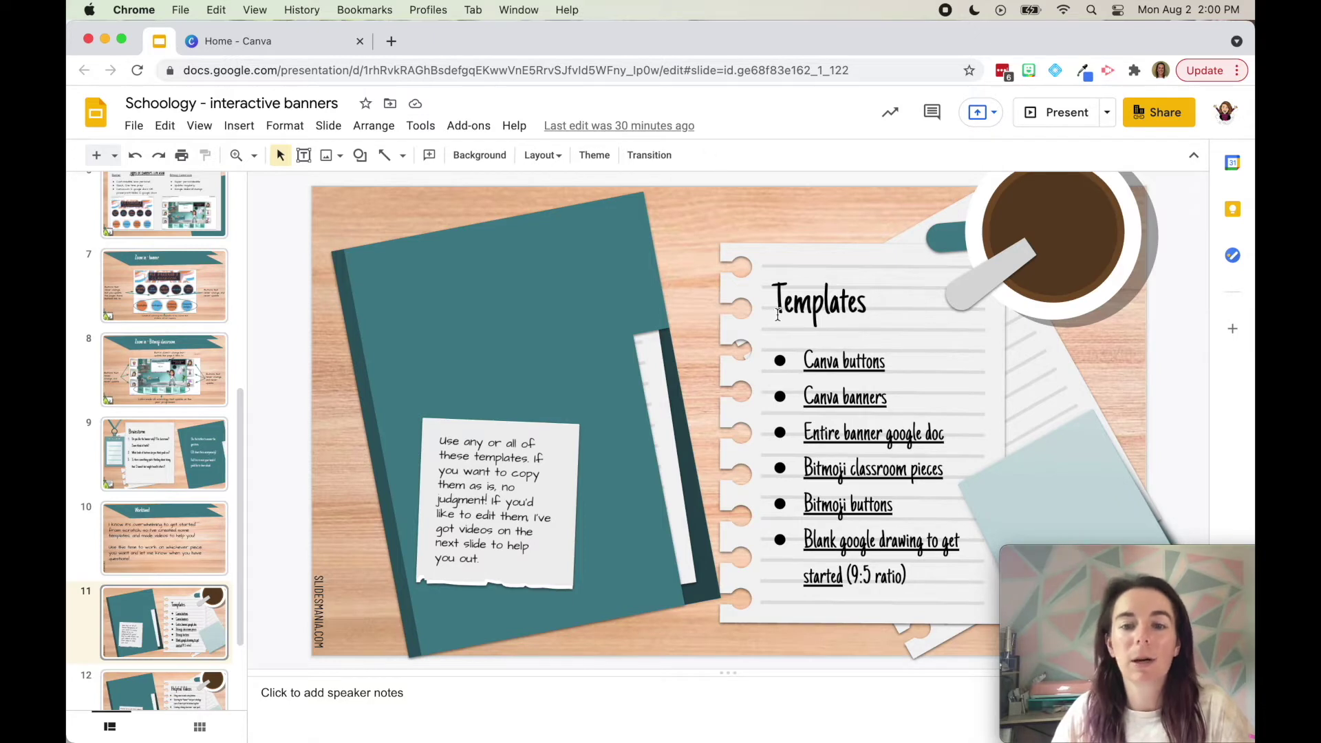
Follow the slide's 'Canva buttons' link to open the Schoology Buttons template in a new tab.
left_click(854, 363)
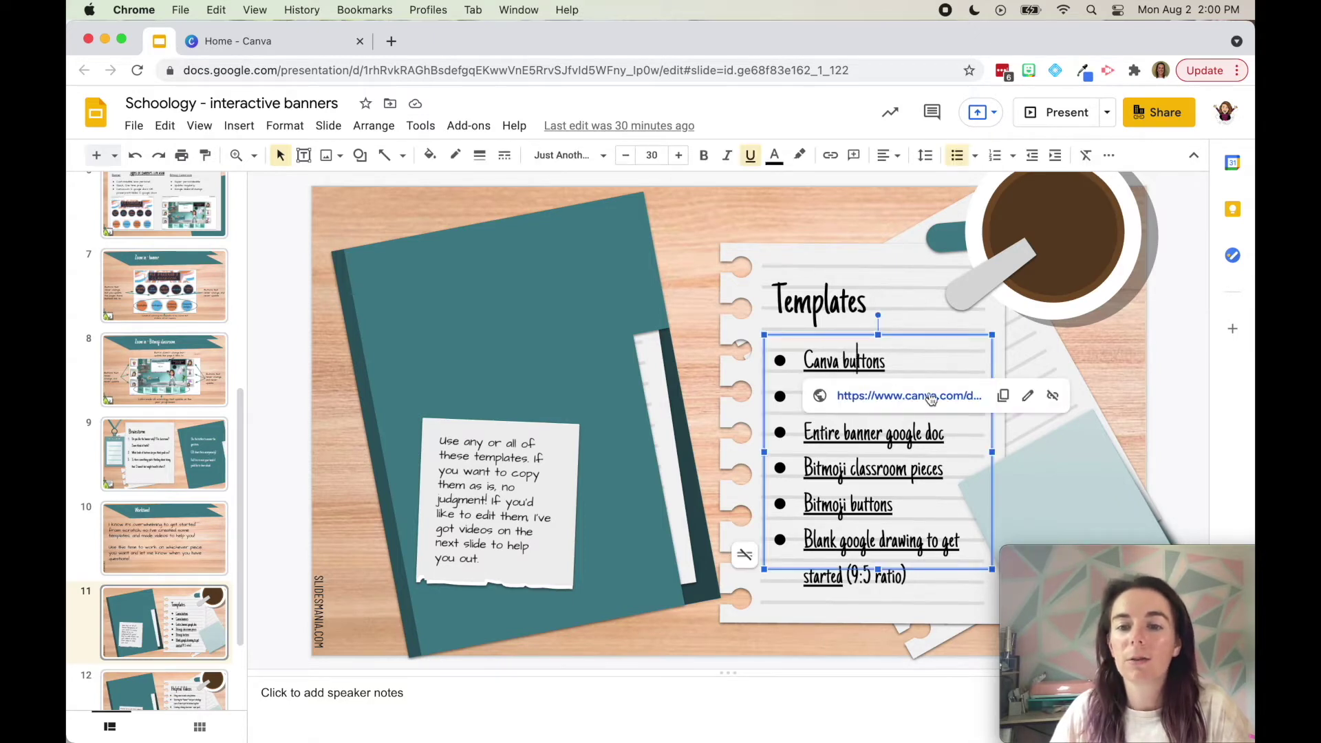
left_click(923, 397)
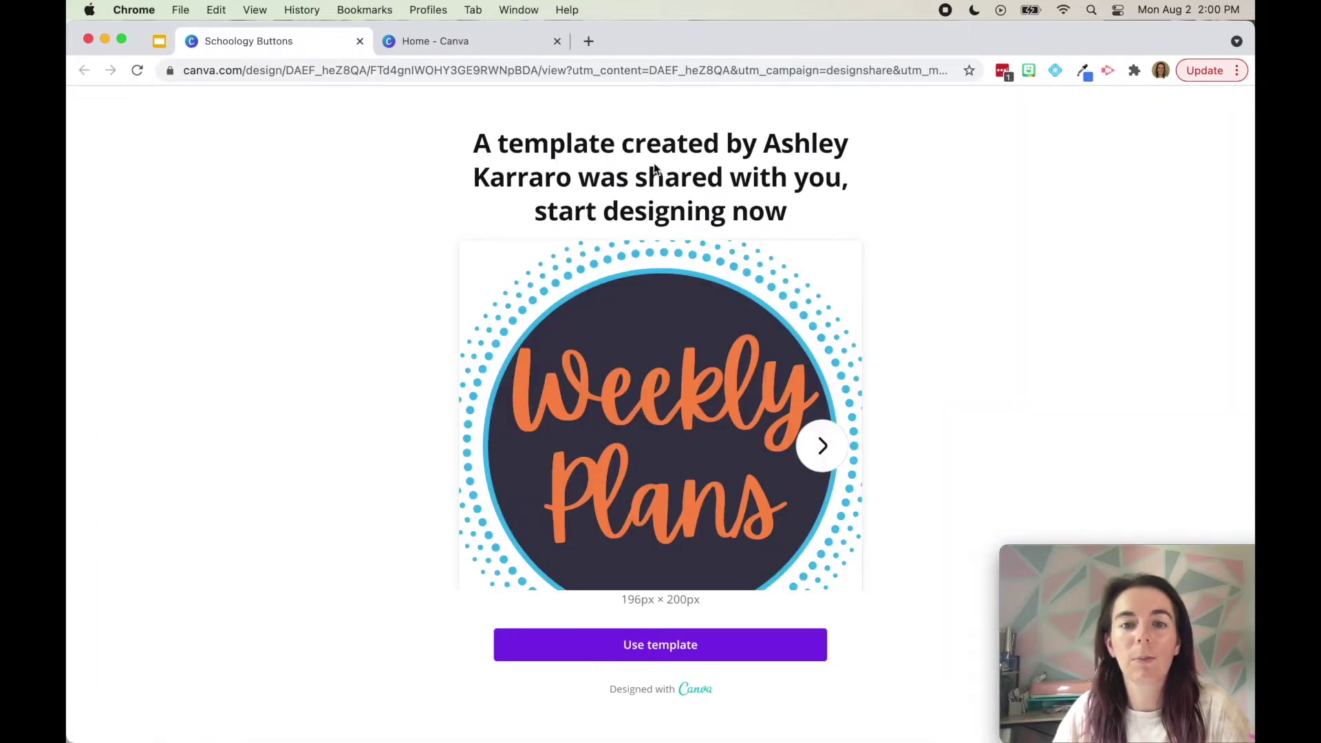
Create an editable copy of the Schoology Buttons template, preview its pages, and hide the Templates panel.
left_click(725, 646)
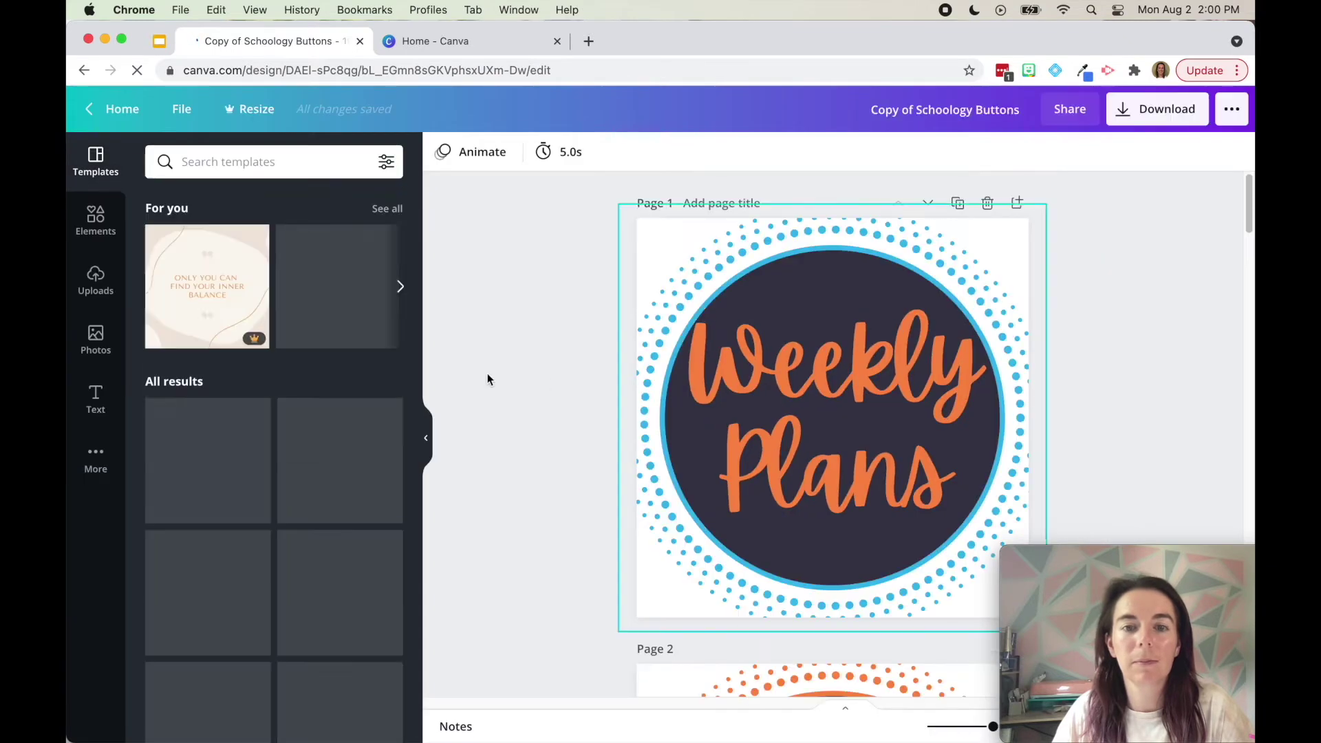
scroll(616, 497, "down", 20)
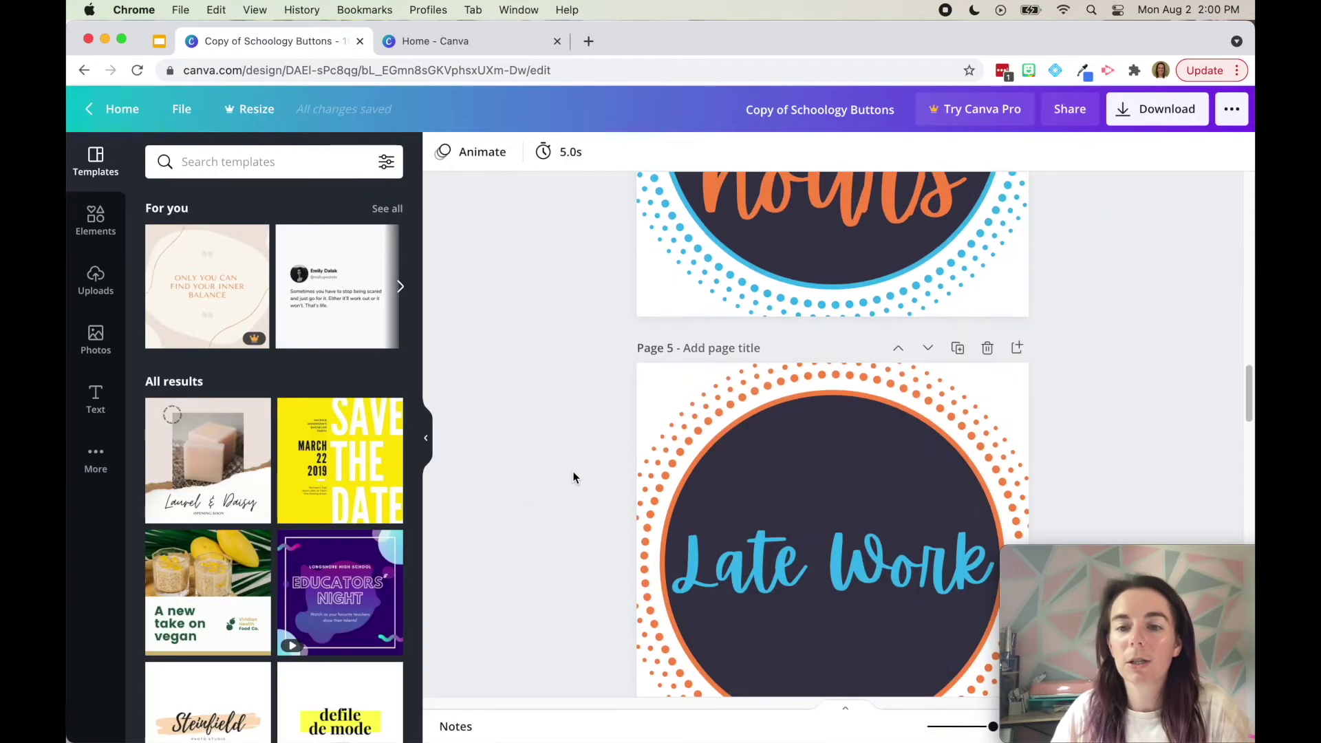
scroll(573, 477, "down", 20)
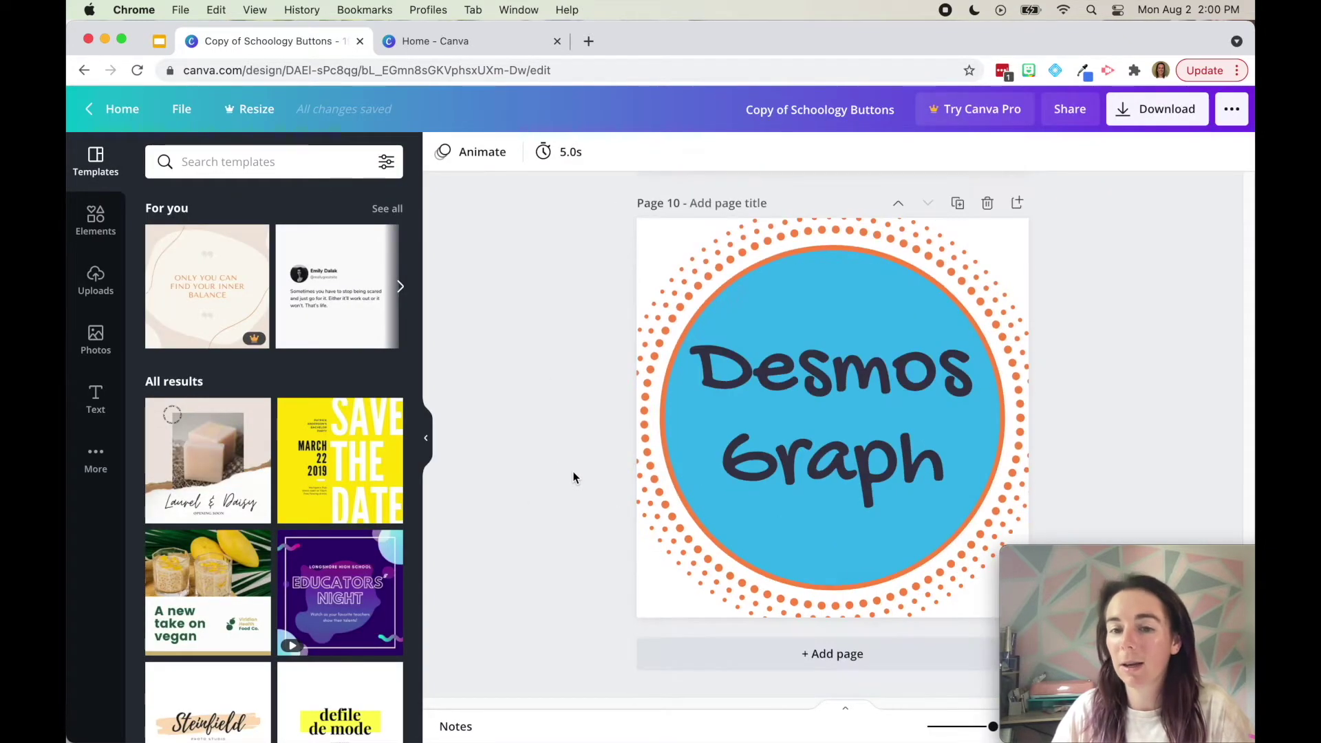
scroll(573, 470, "up", 20)
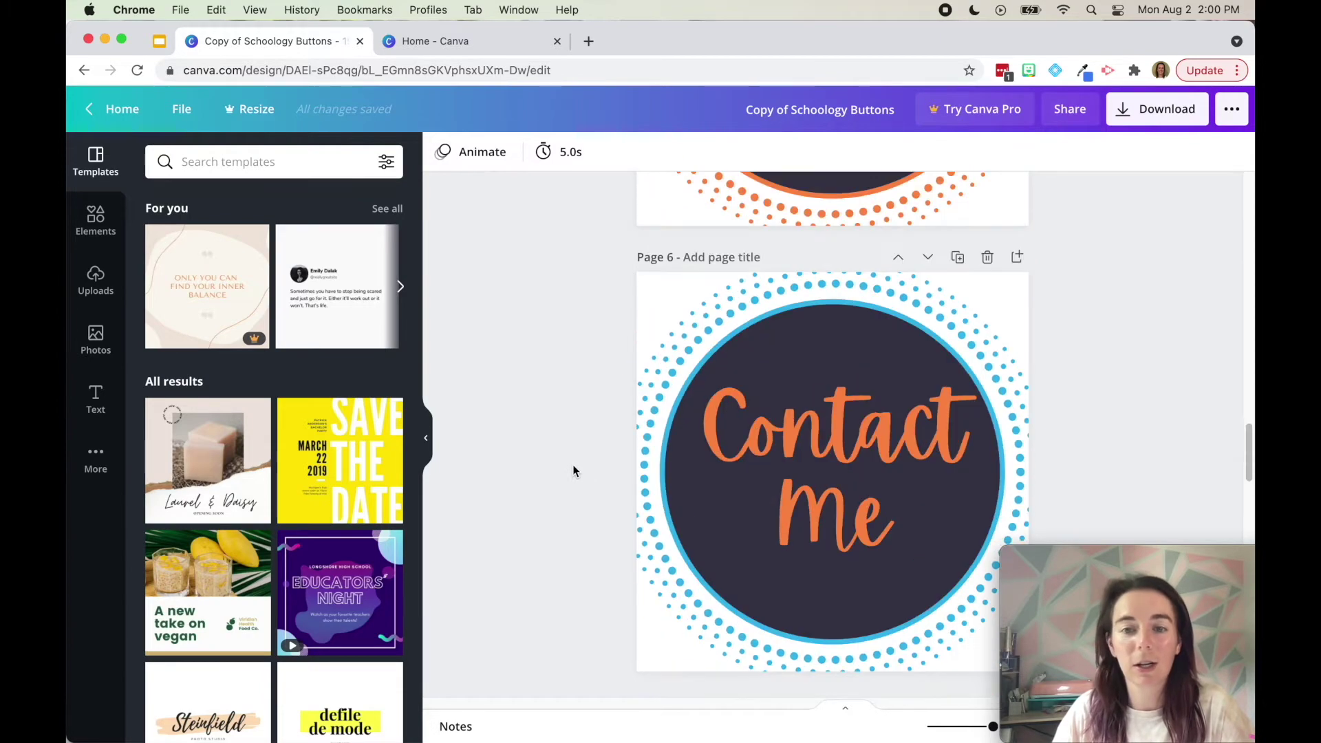
scroll(572, 468, "up", 8)
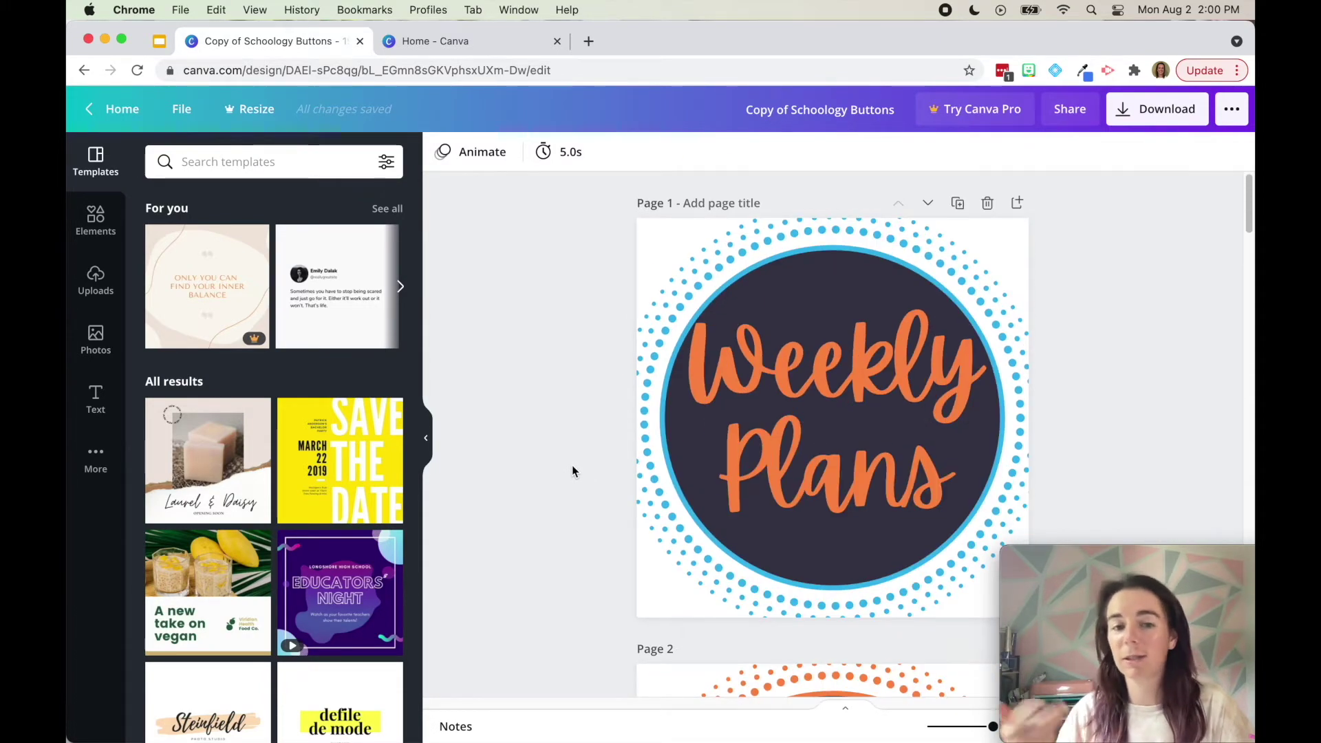
left_click(426, 438)
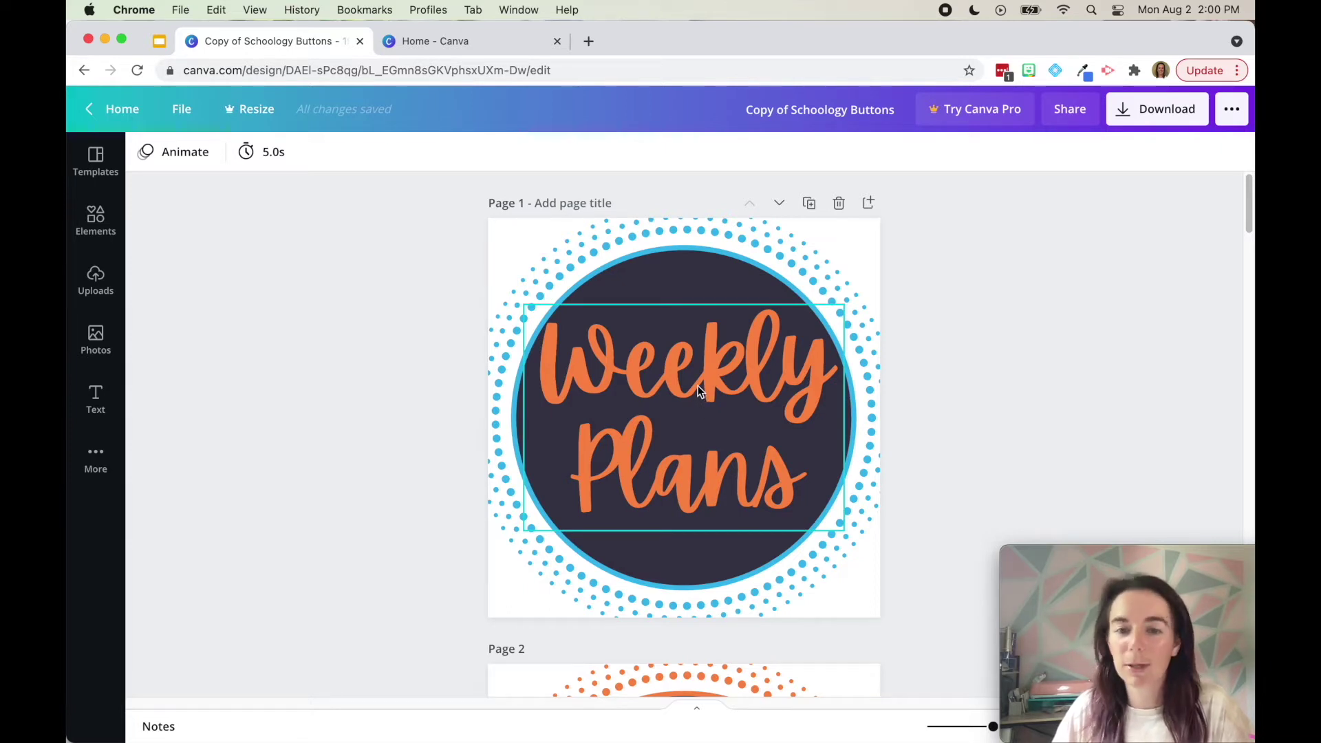
Recolour the Weekly Plans button's dotted ring and outline to the light green Green Lemons swatch.
left_click(756, 231)
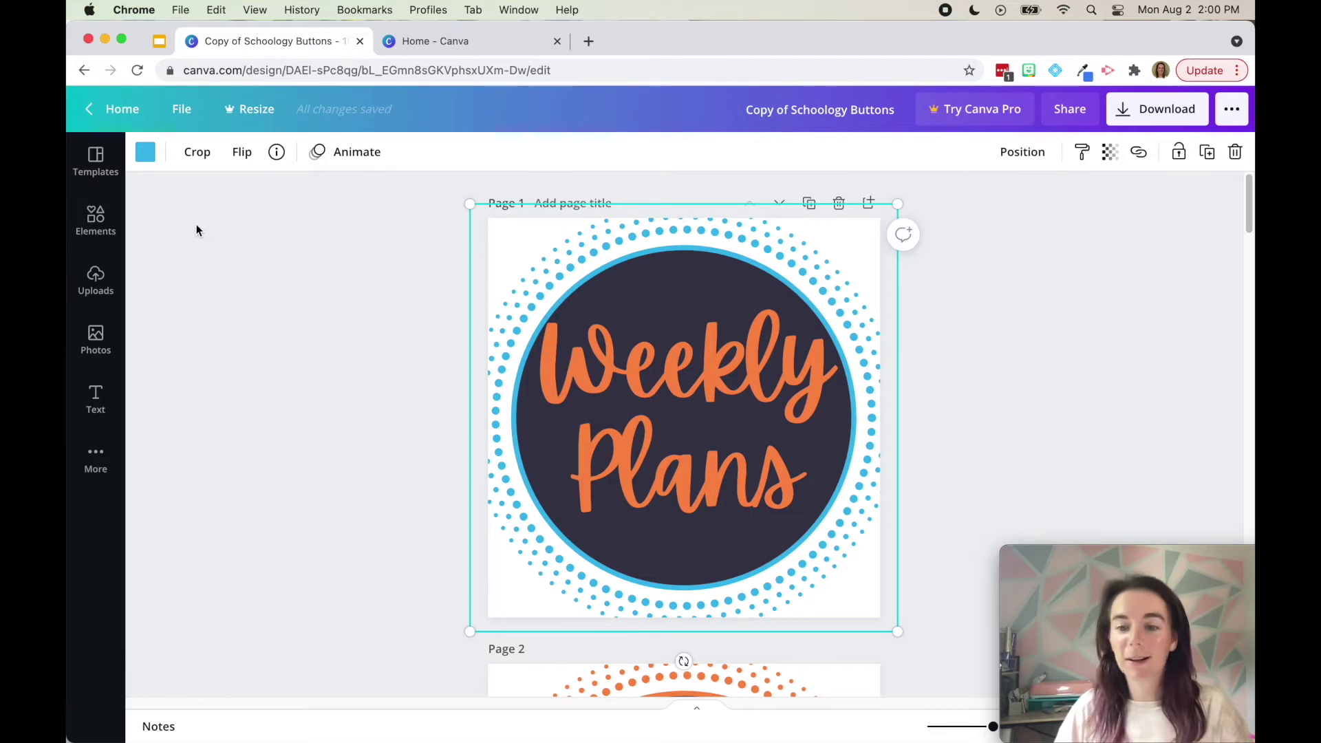
left_click(141, 155)
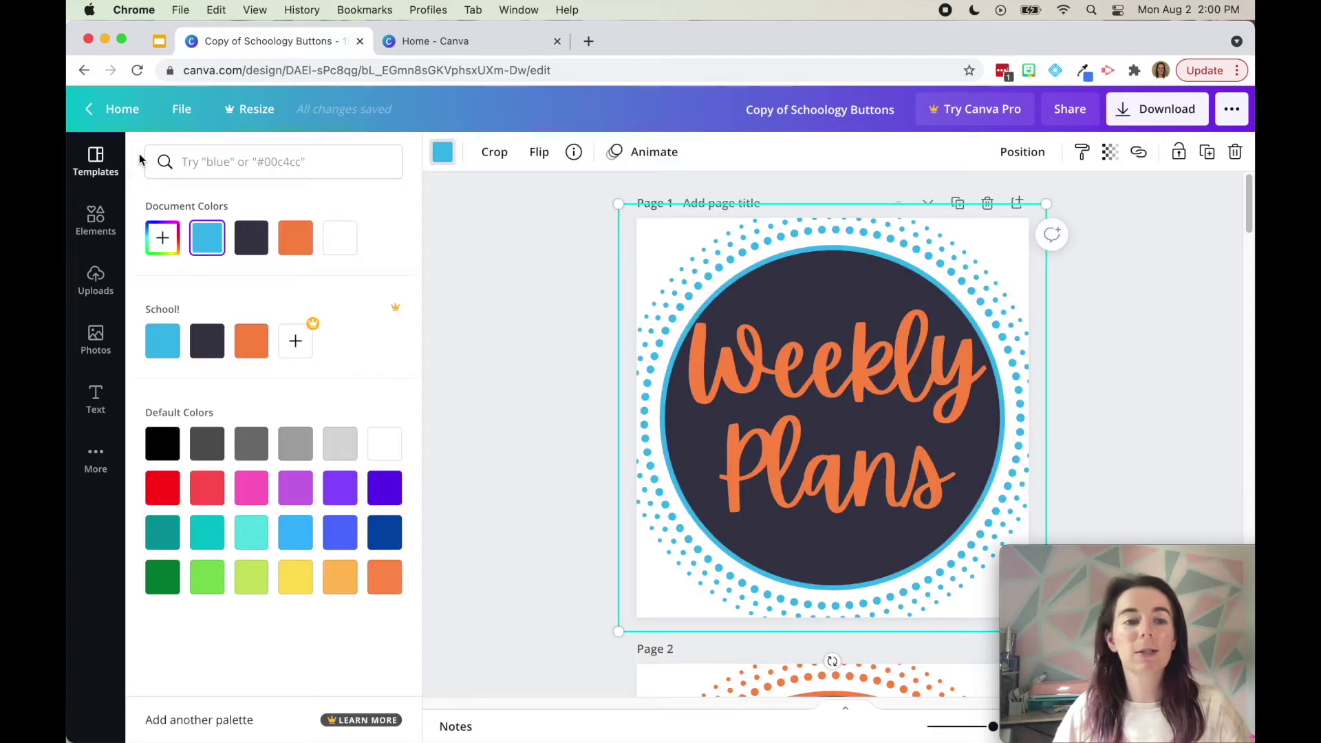
left_click(322, 165)
type("green")
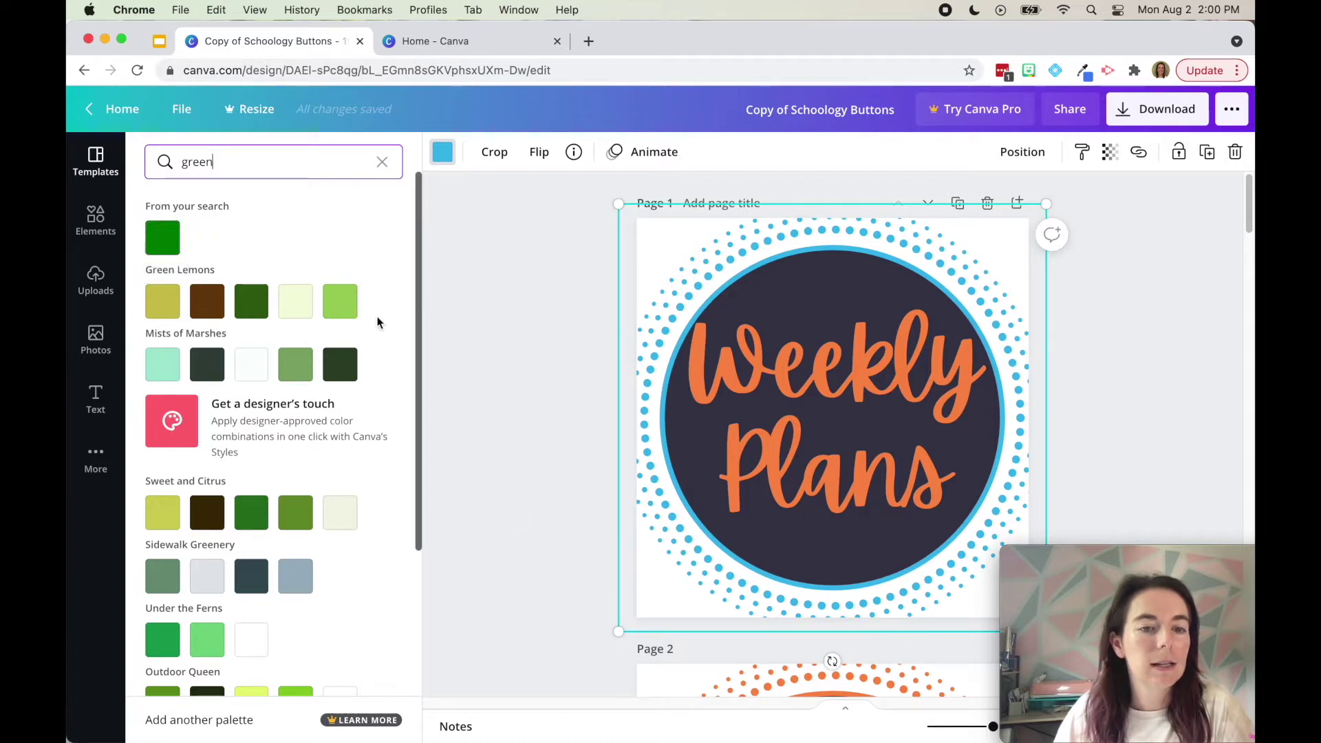
left_click(340, 312)
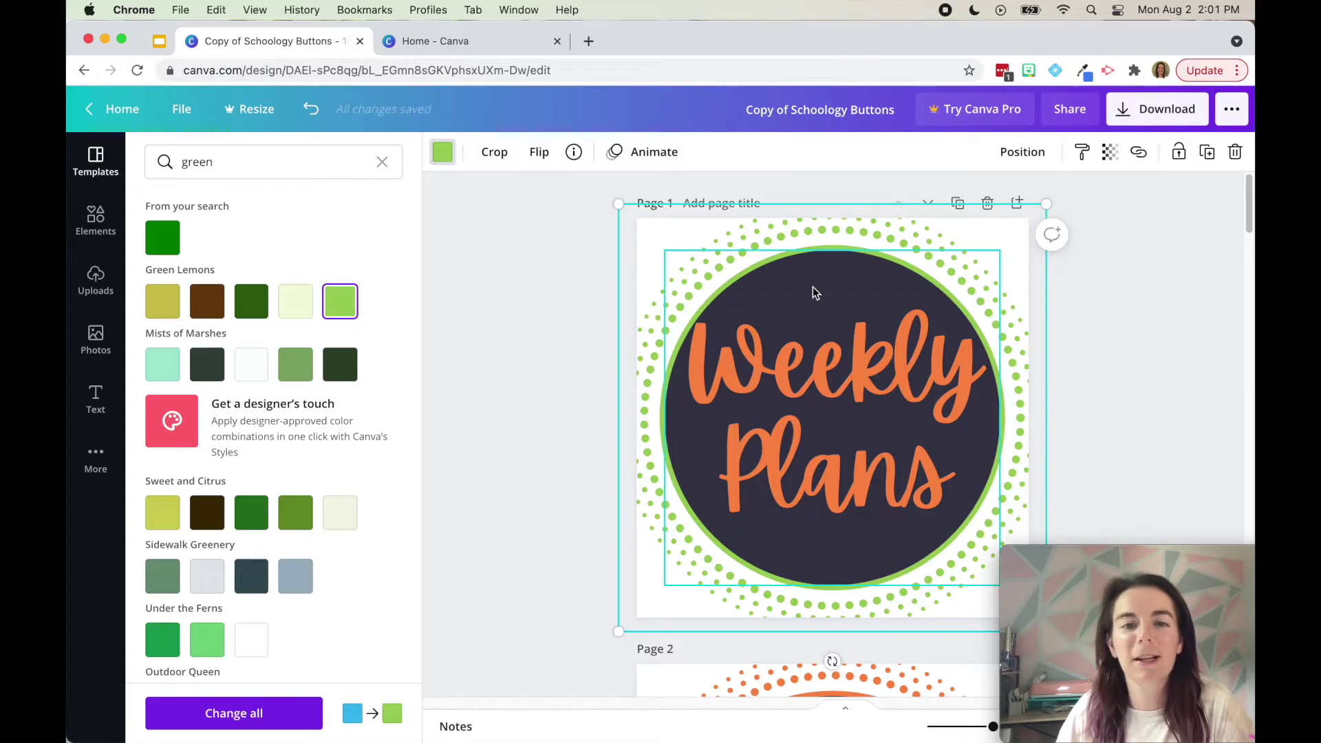
left_click(496, 282)
left_click(670, 273)
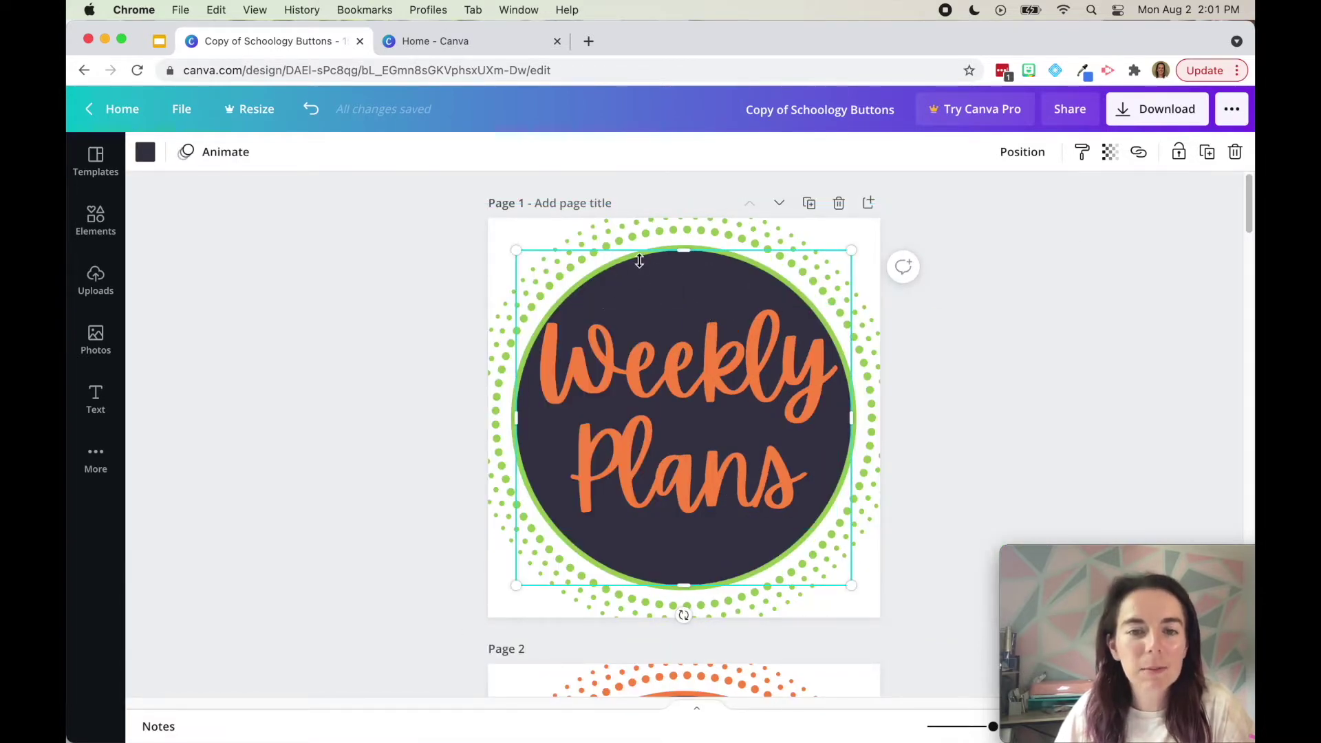
Fill the dark inner circle with the pale yellow Flourishing Blooms swatch.
left_click(146, 157)
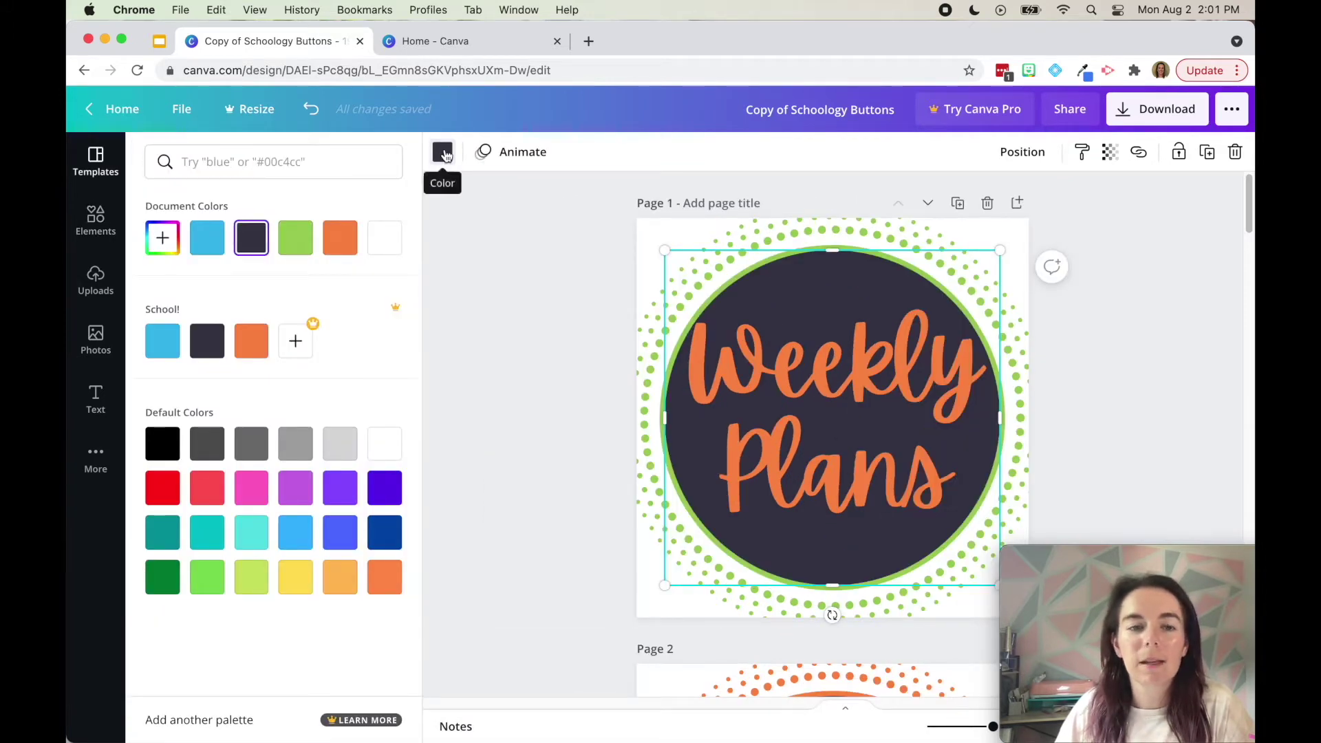
left_click(321, 163)
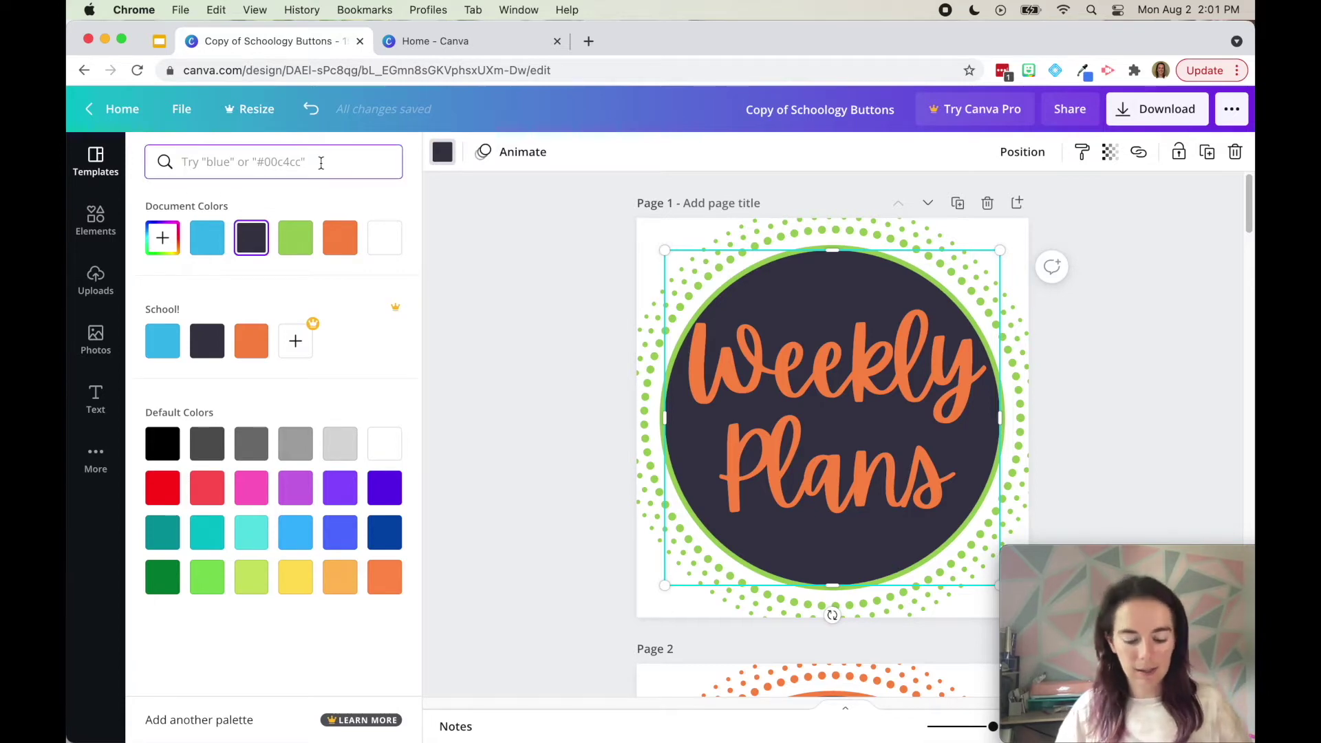
type("yellow")
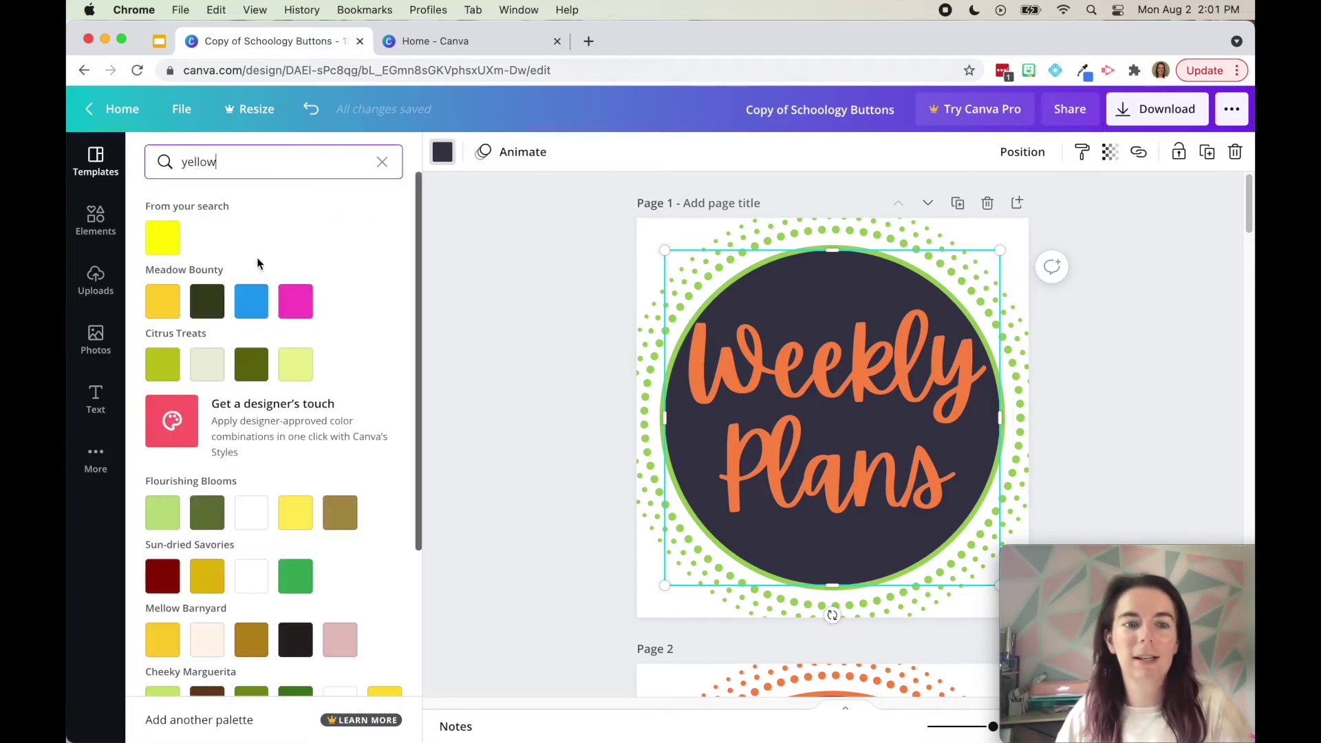
left_click(163, 242)
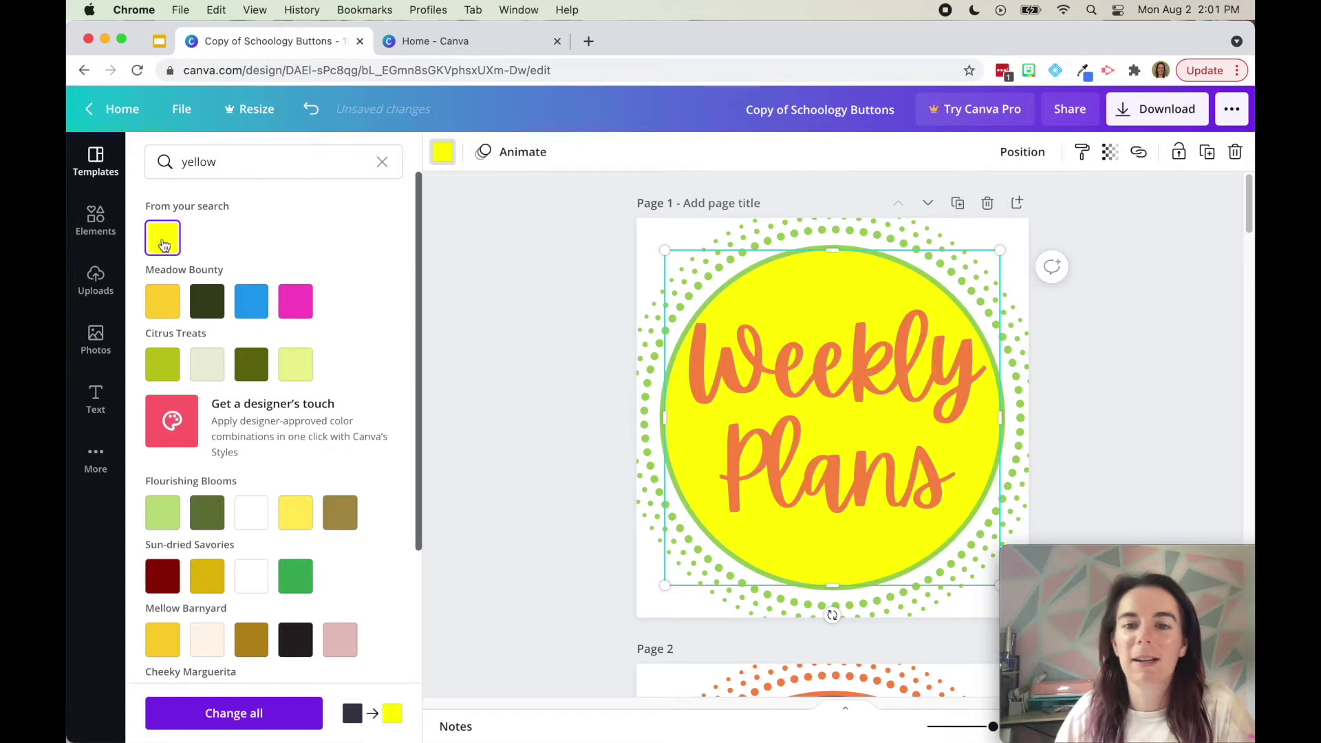
left_click(301, 528)
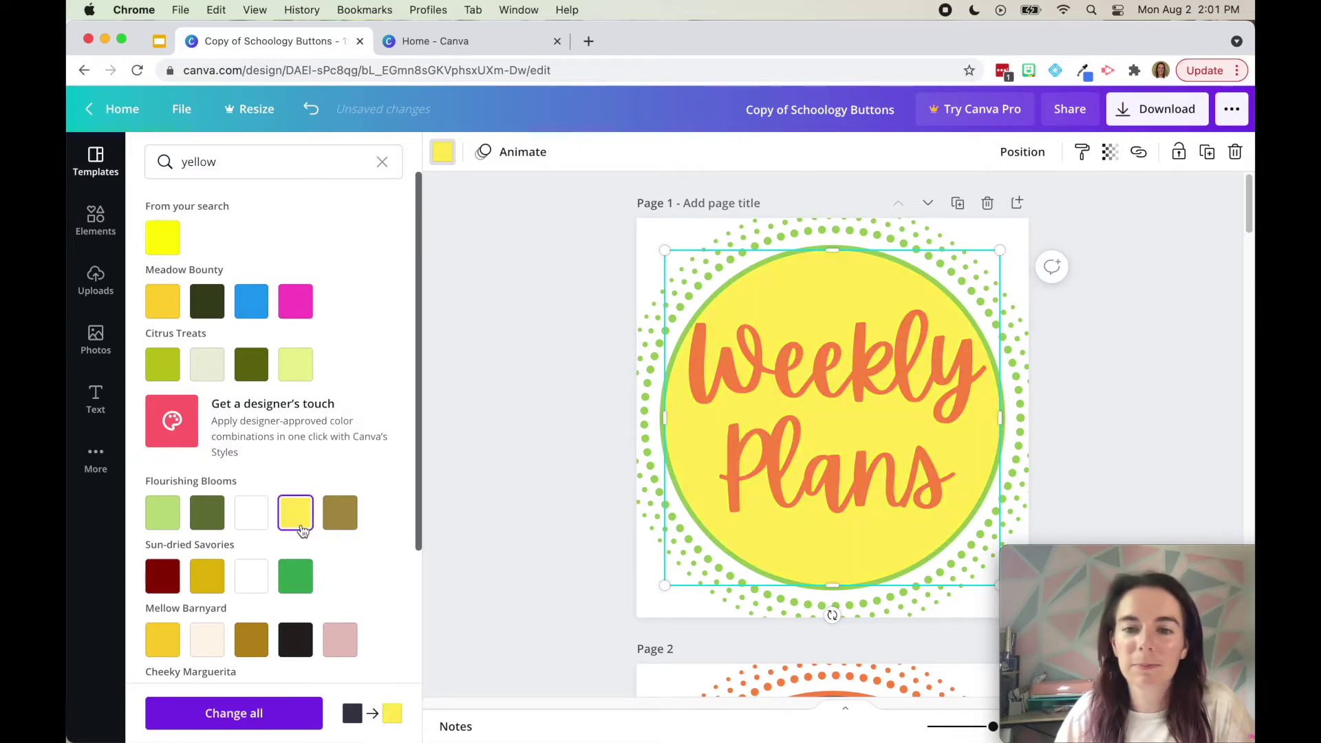
left_click(835, 372)
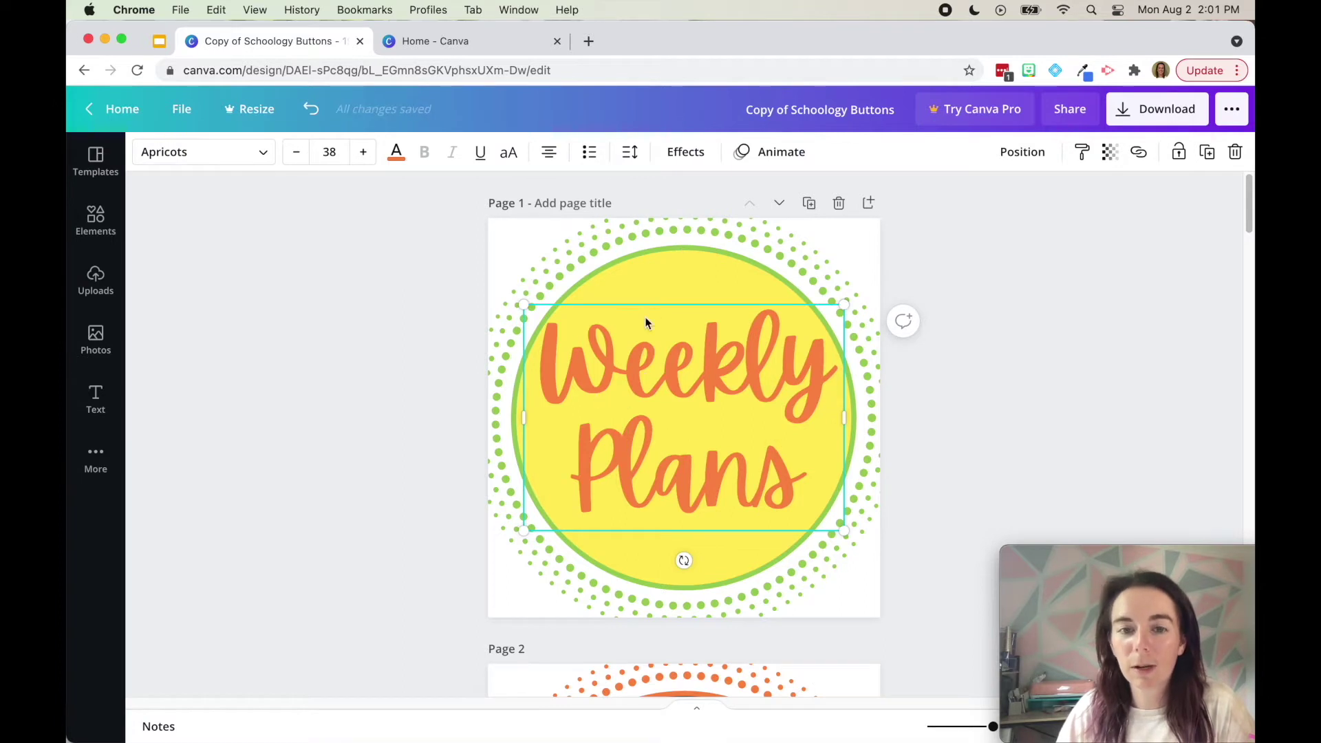
Change the Weekly Plans lettering from orange to the document's light green.
left_click(396, 154)
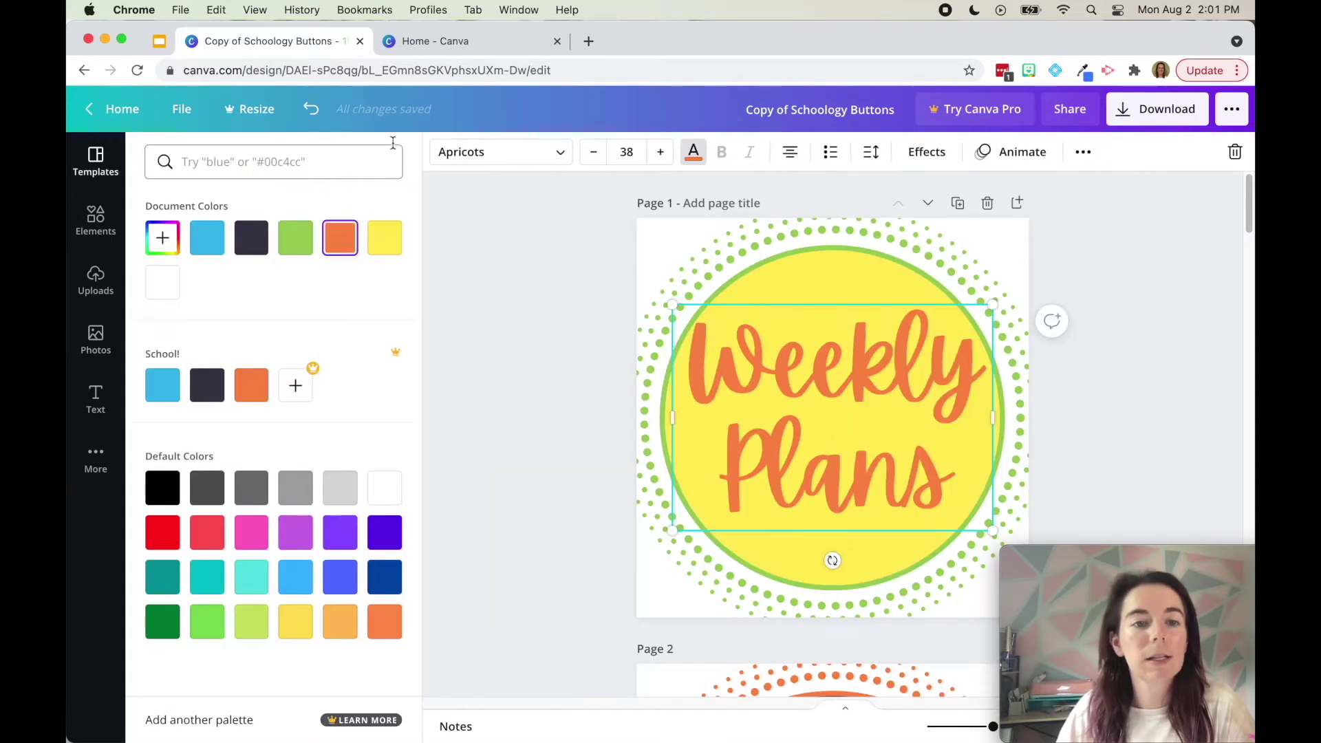
left_click(297, 245)
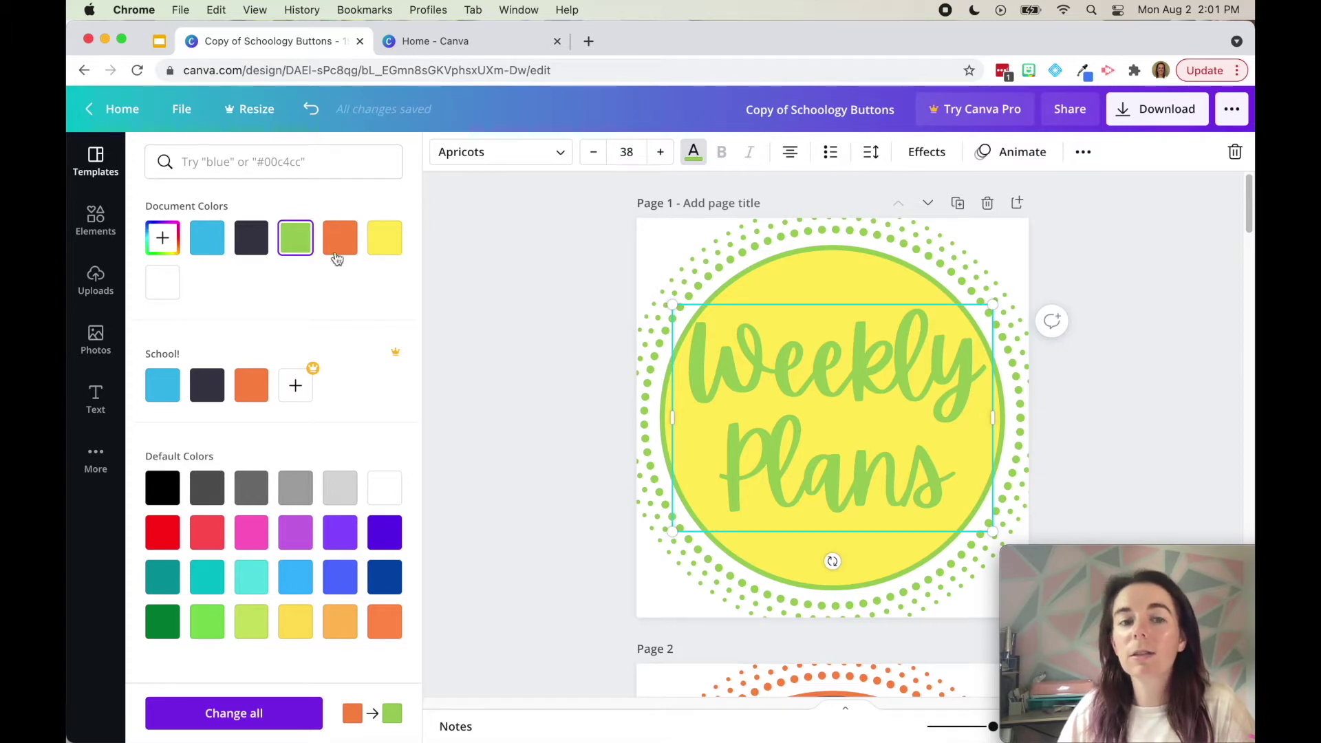
scroll(609, 384, "down", 20)
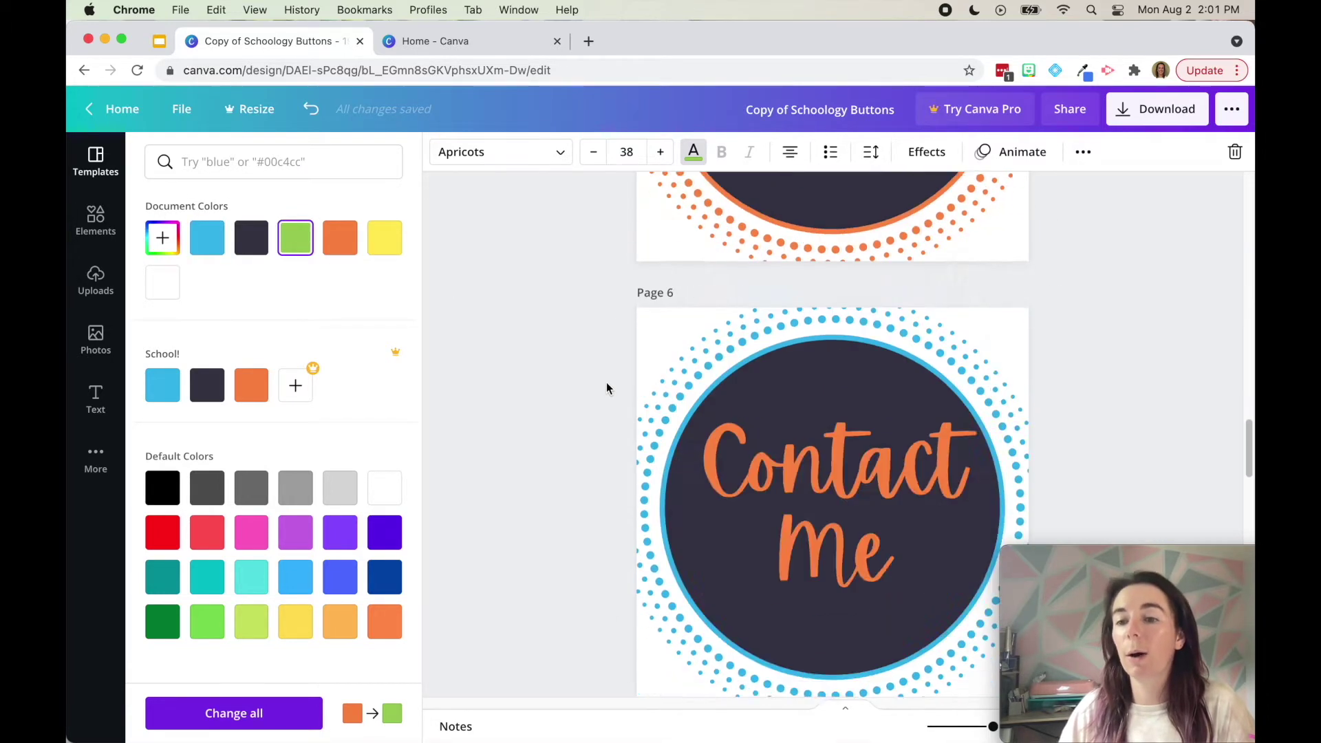
scroll(607, 382, "up", 20)
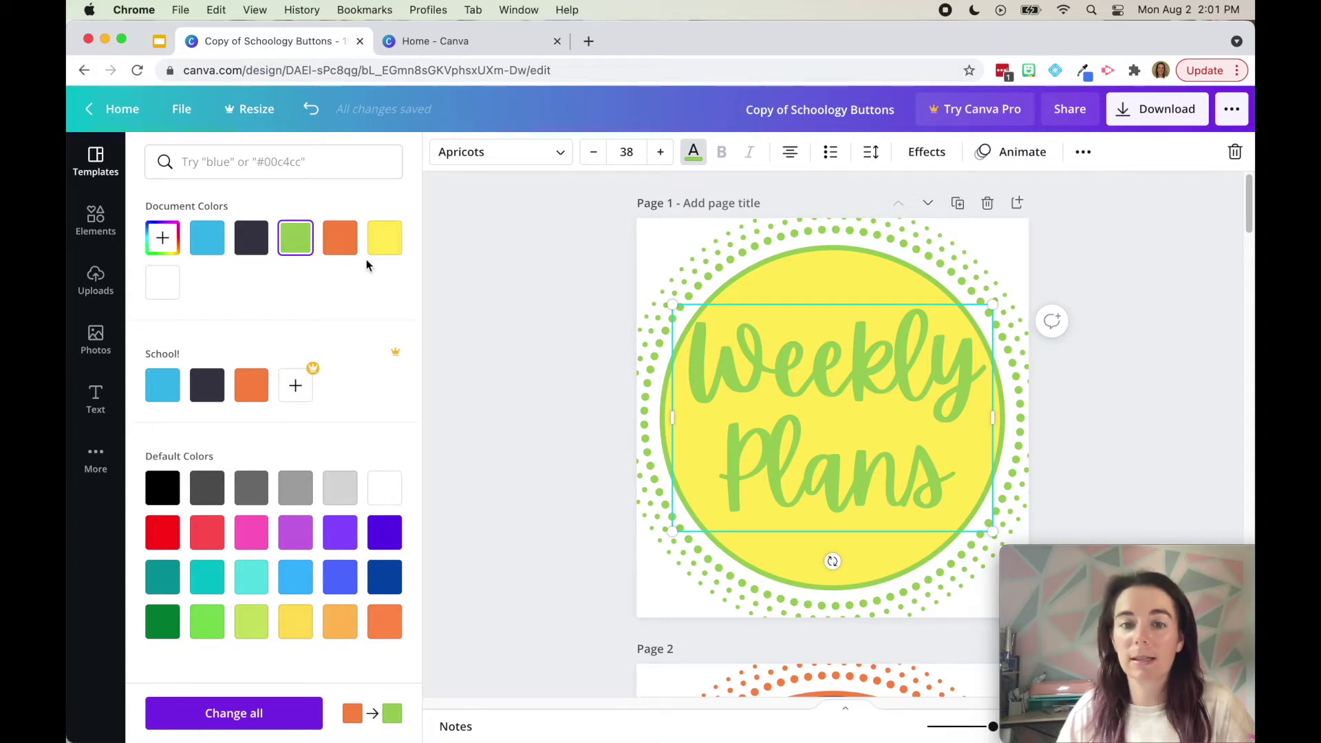
left_click(509, 308)
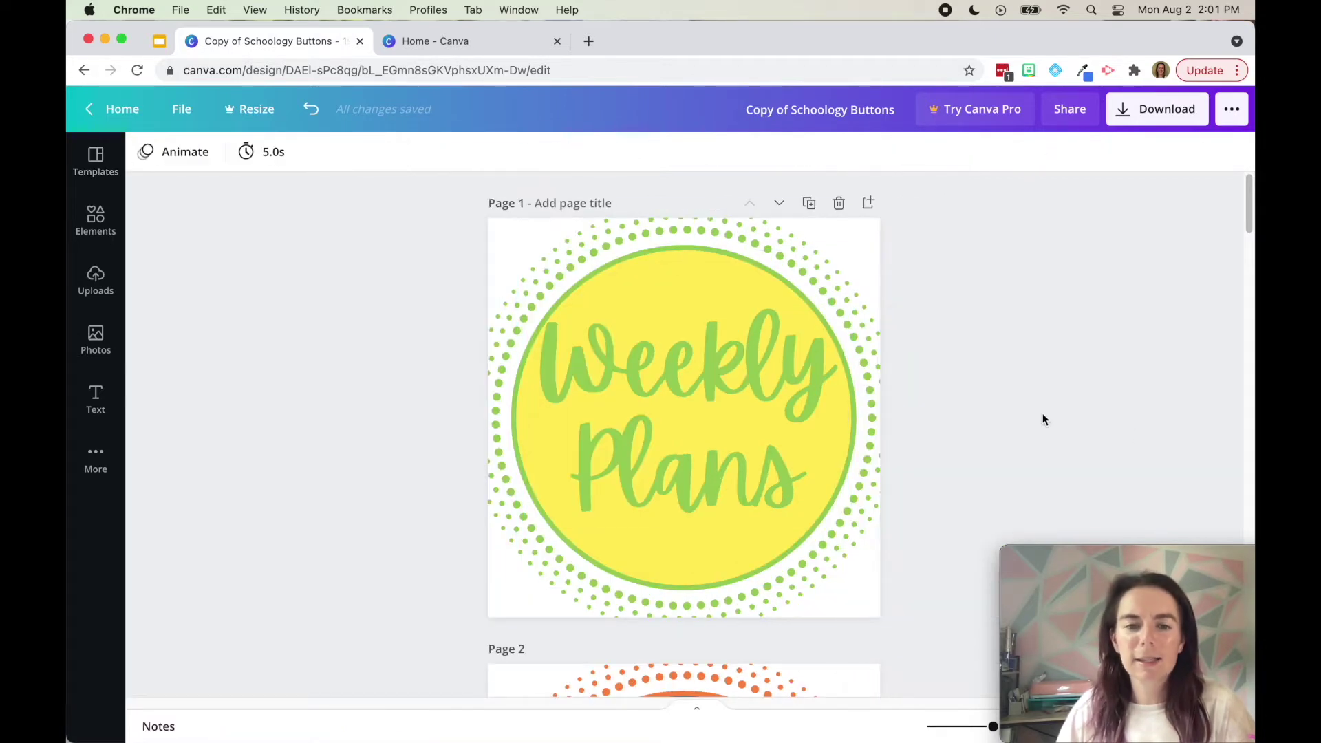
Replace the 'Weekly Plans' text with 'Monday'.
left_click(732, 383)
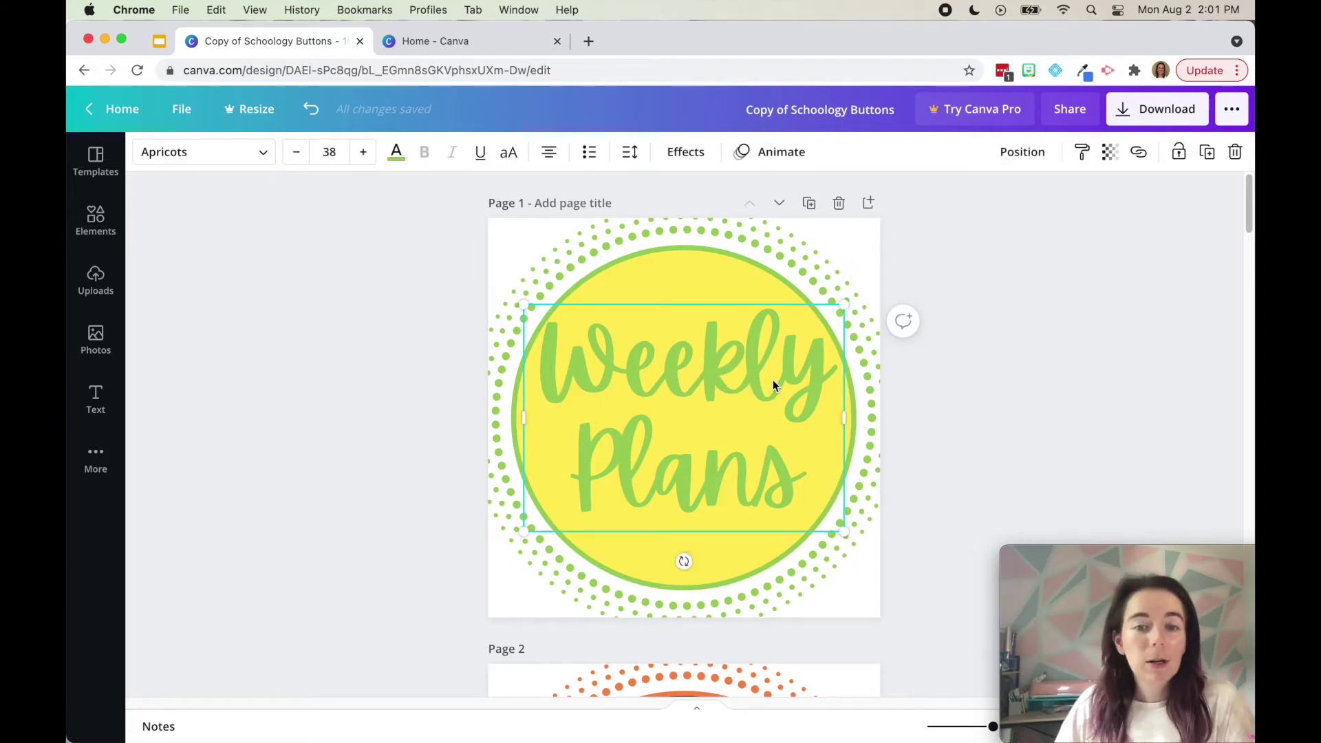
double_click(699, 377)
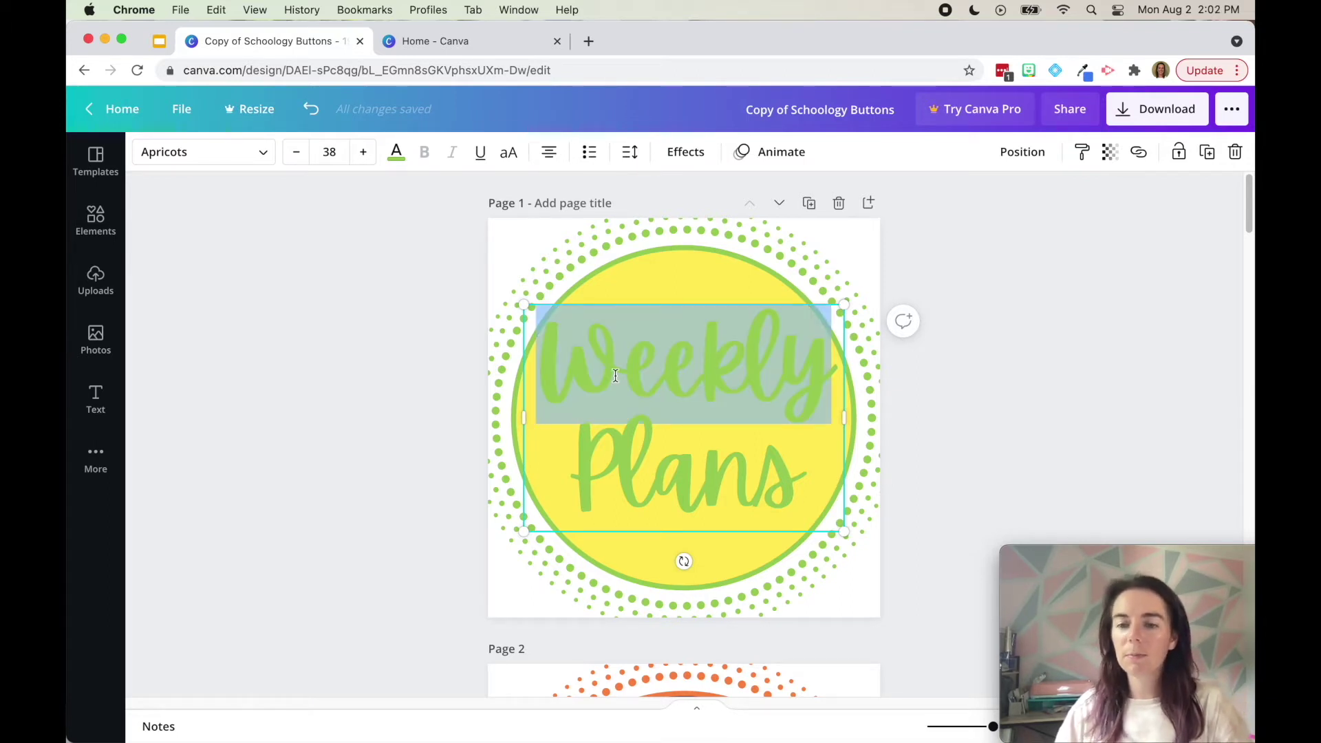
left_click_drag(615, 375, 781, 502)
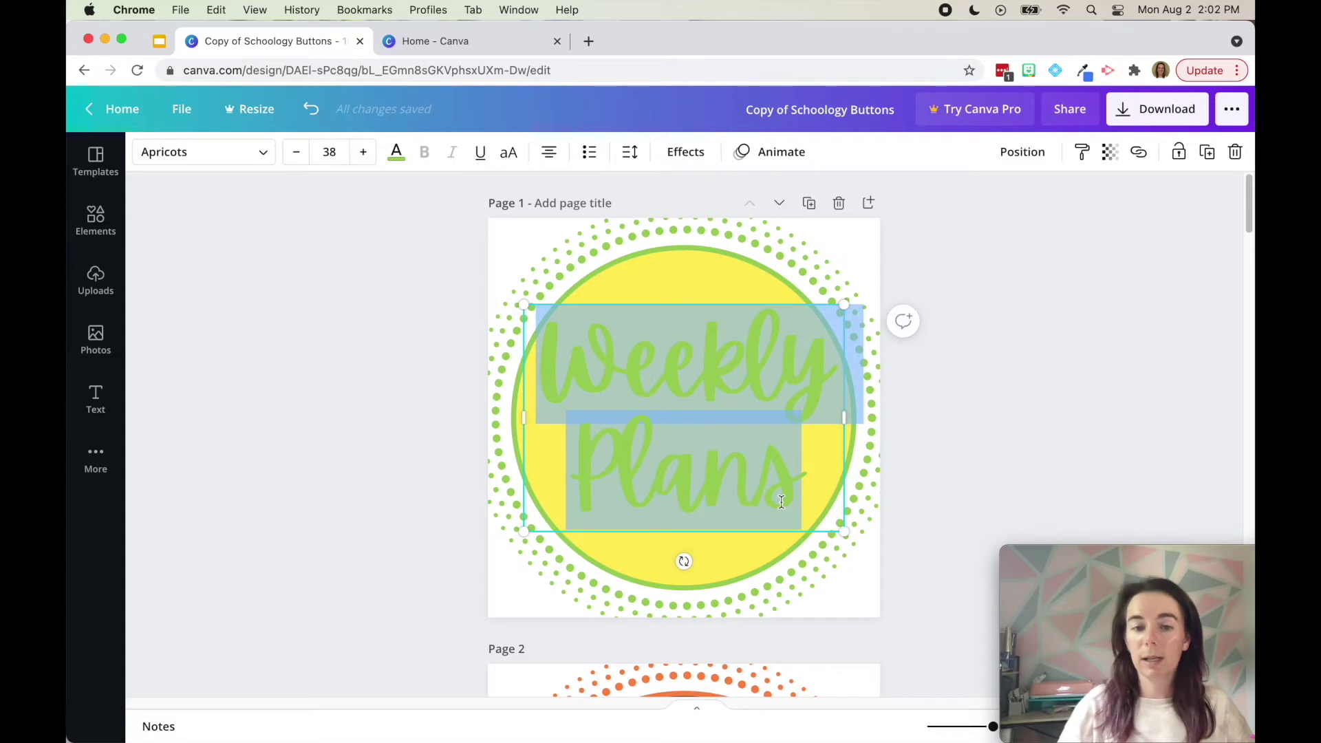
type("Monday")
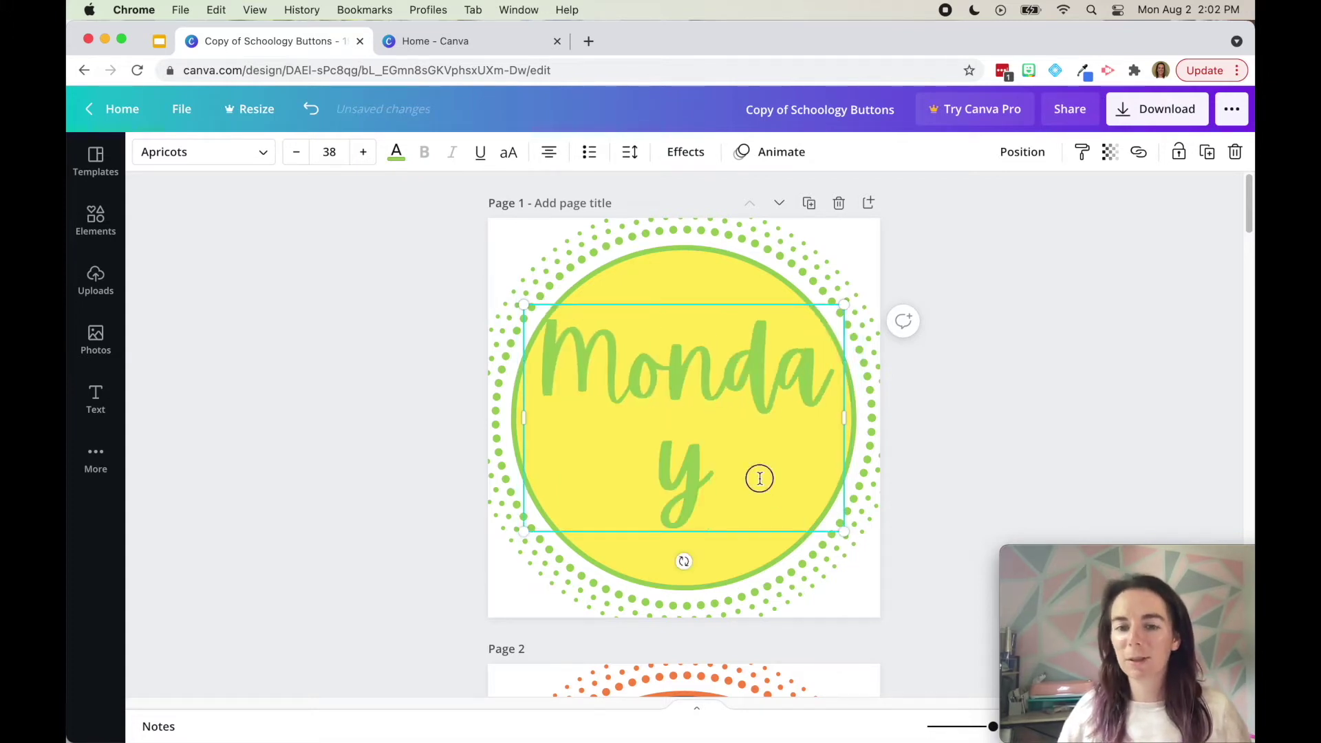
Shrink Monday to size 35 so it fits one line, and centre it vertically with Position > Middle.
left_click_drag(712, 459, 558, 374)
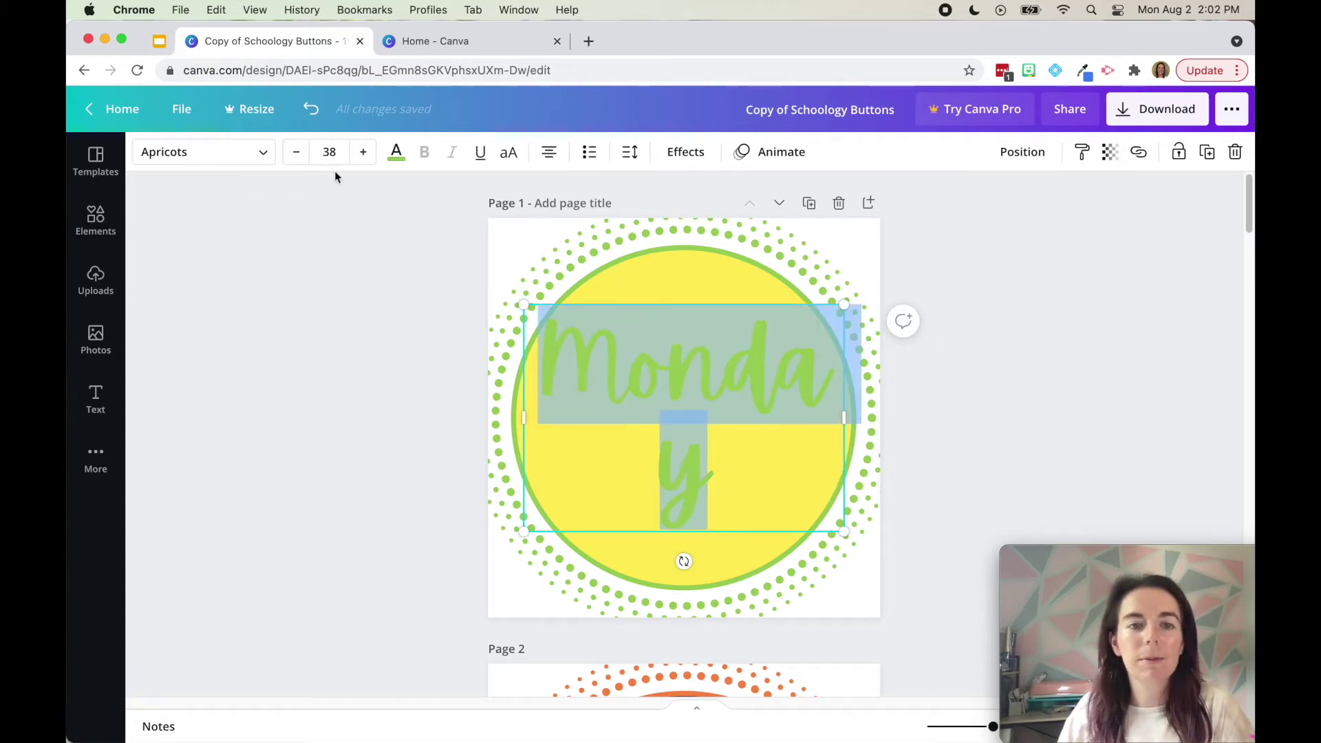
left_click(301, 154)
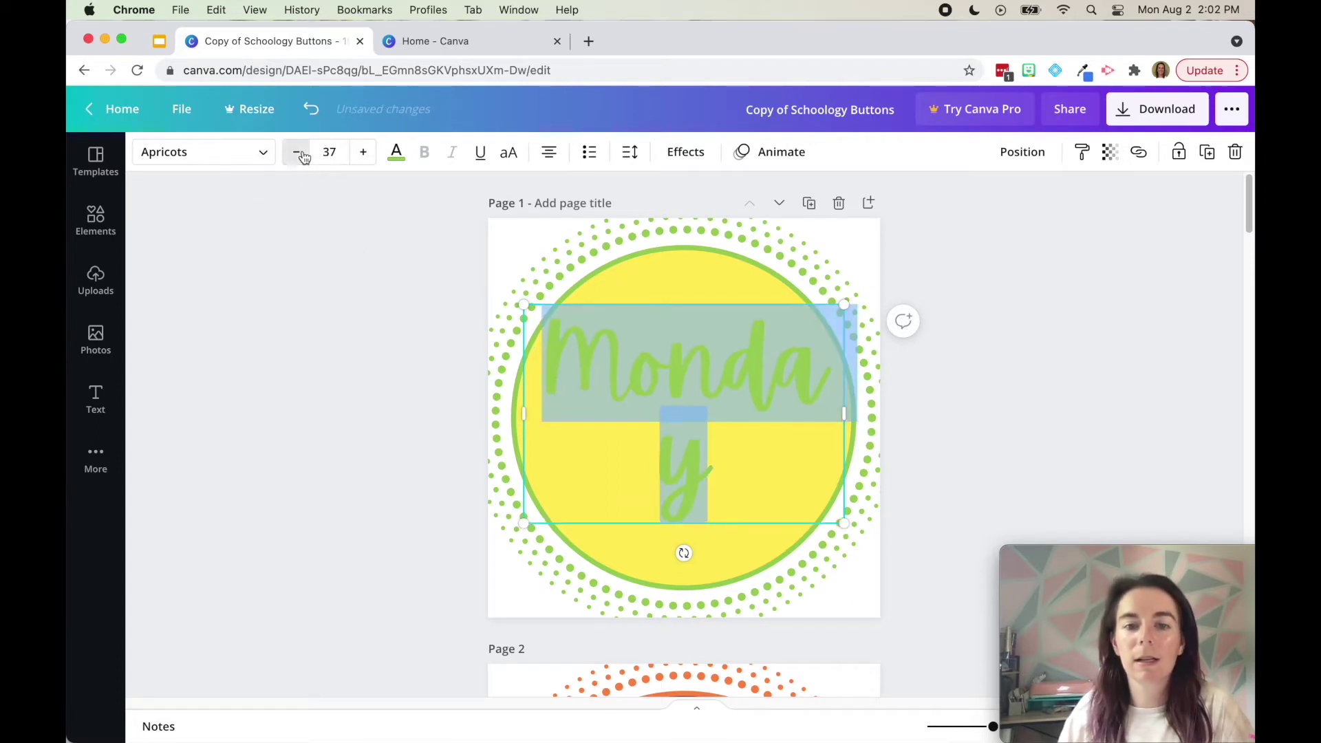
left_click(303, 155)
left_click(302, 156)
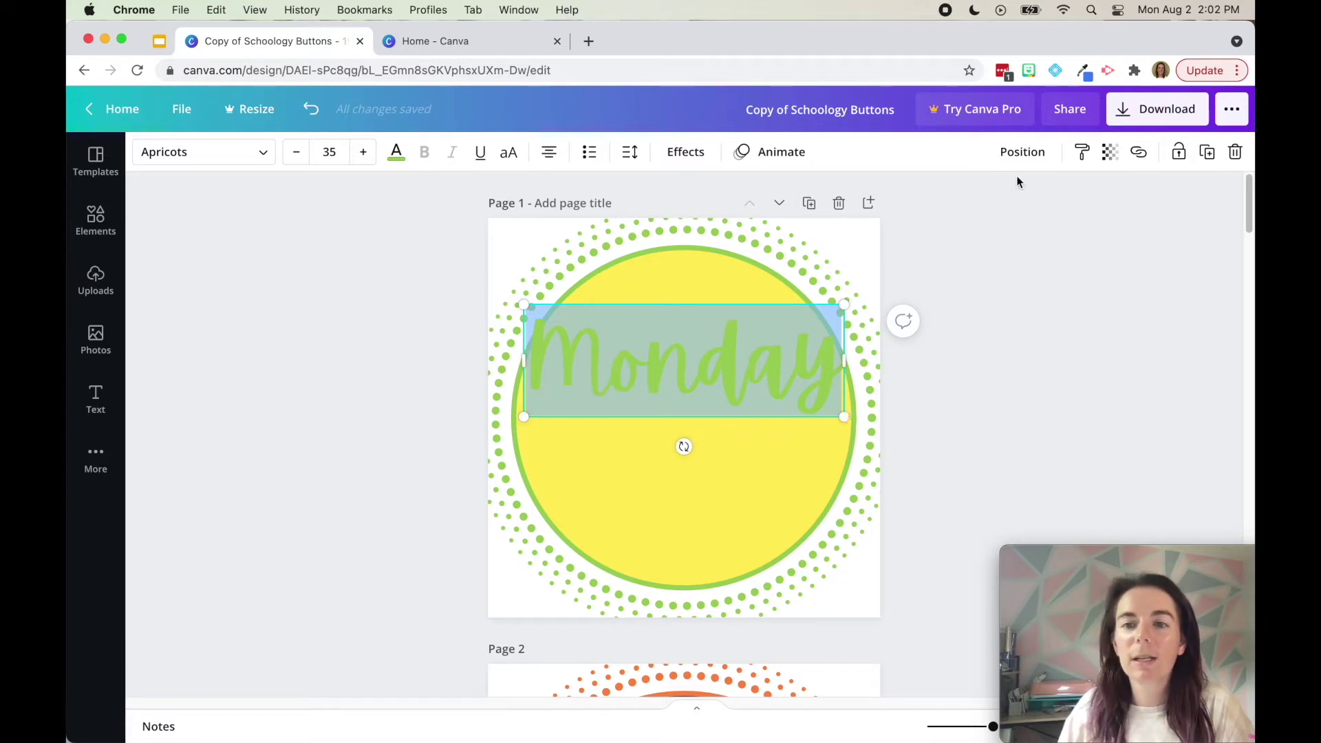
left_click(1023, 154)
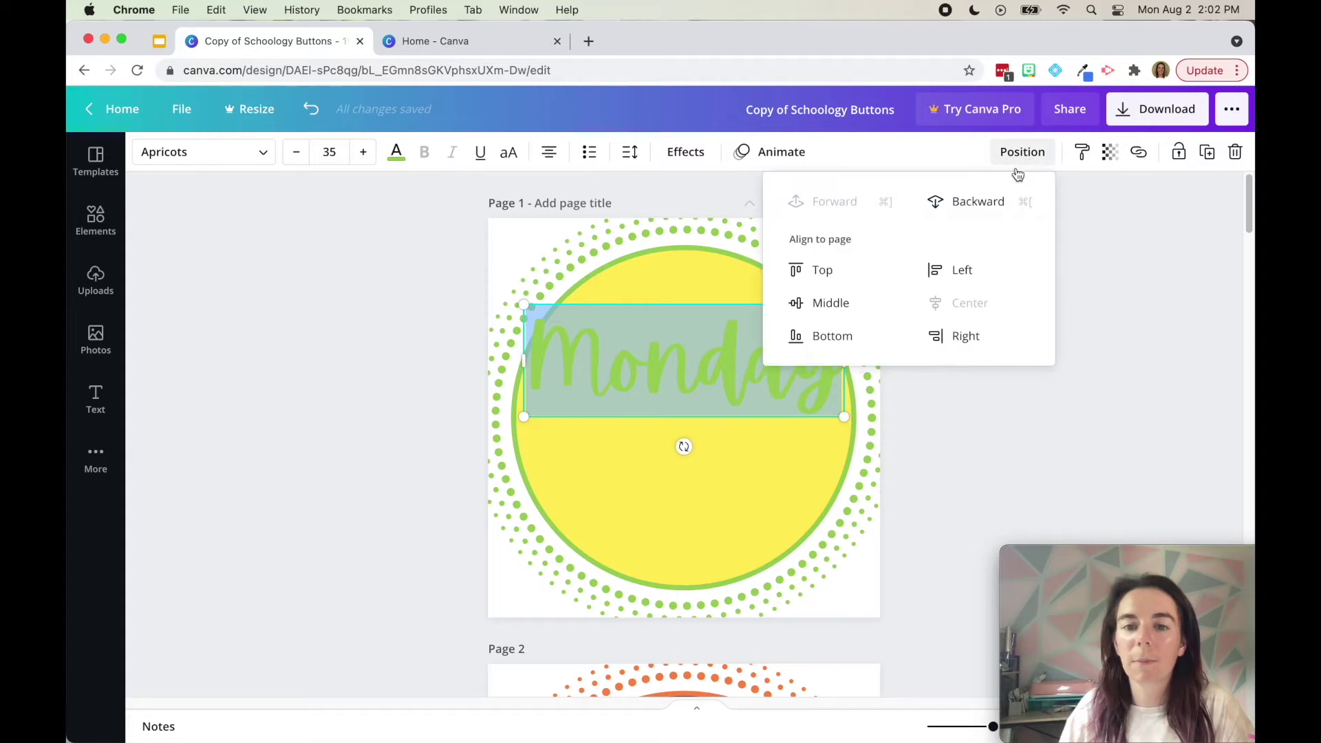
left_click(811, 305)
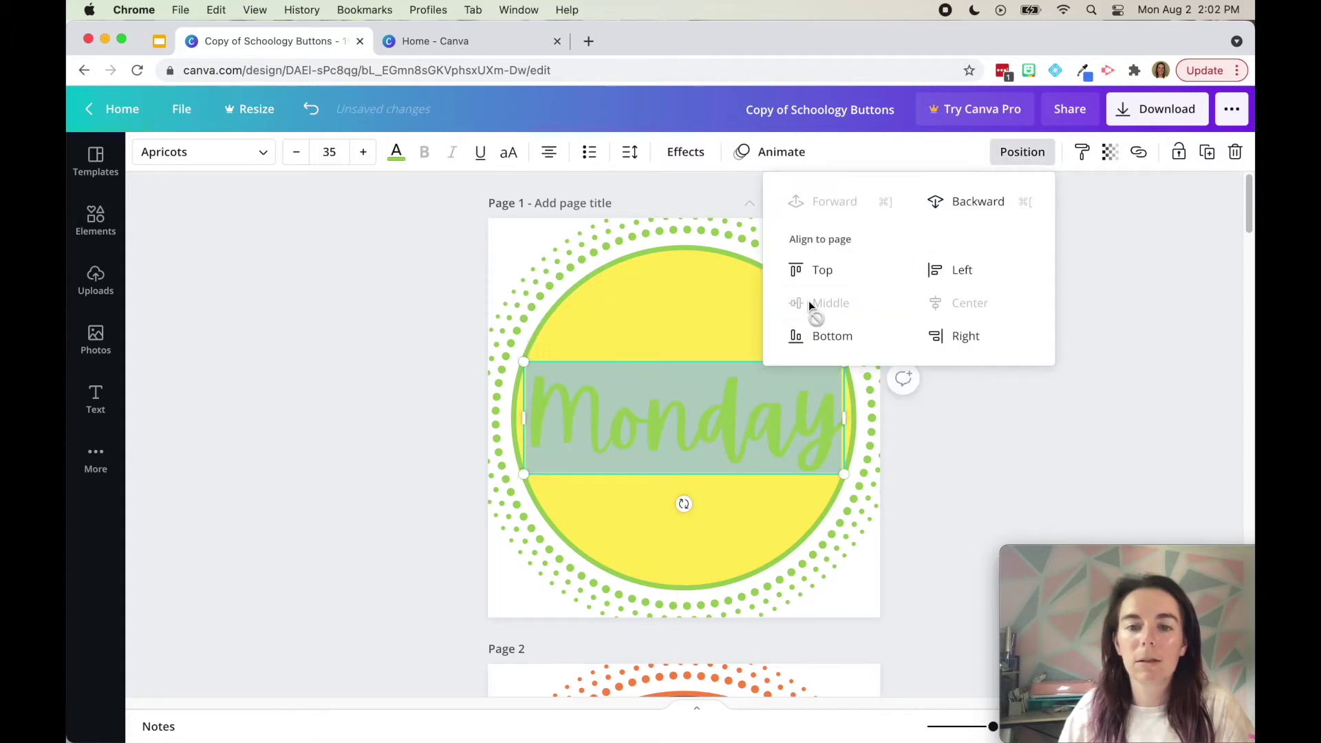
left_click(1168, 494)
left_click(1022, 430)
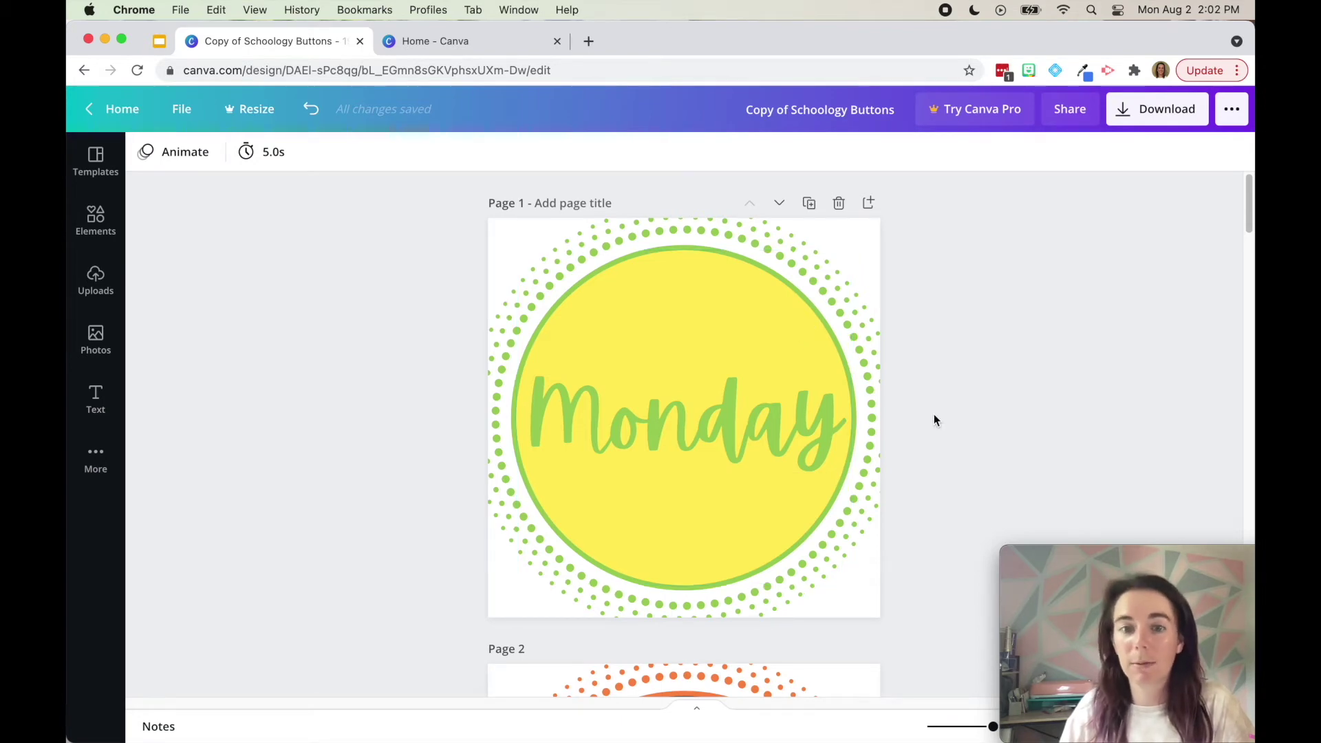
Duplicate page 1 so the Monday button is copied onto page 2.
scroll(932, 412, "down", 8)
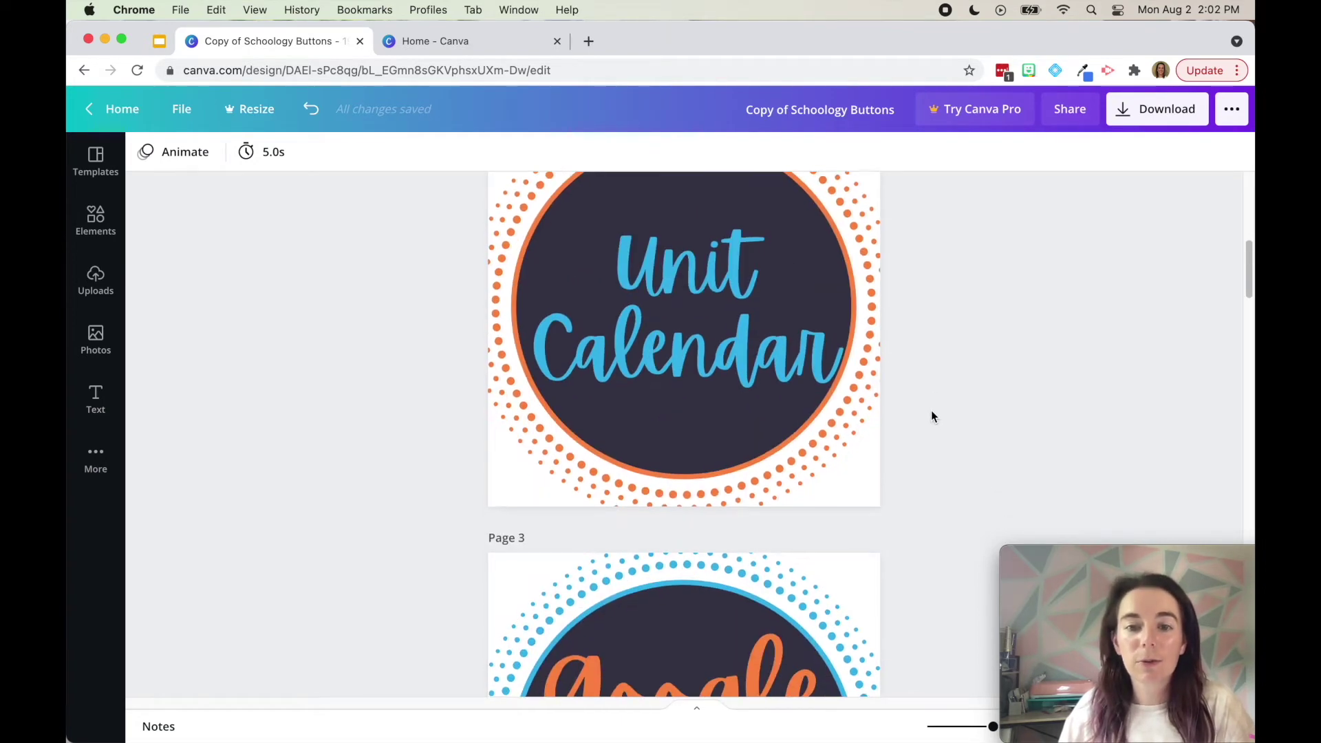
scroll(931, 410, "down", 10)
scroll(870, 377, "down", 20)
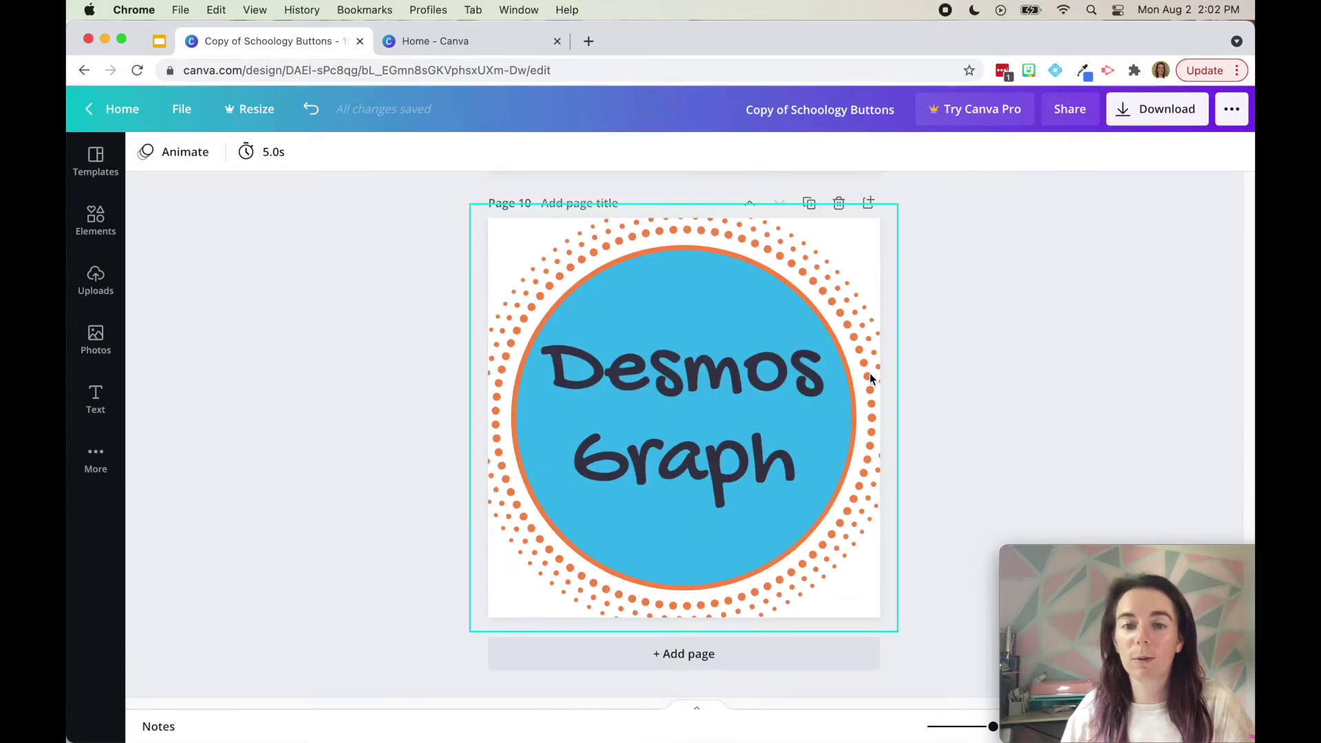
scroll(870, 377, "up", 20)
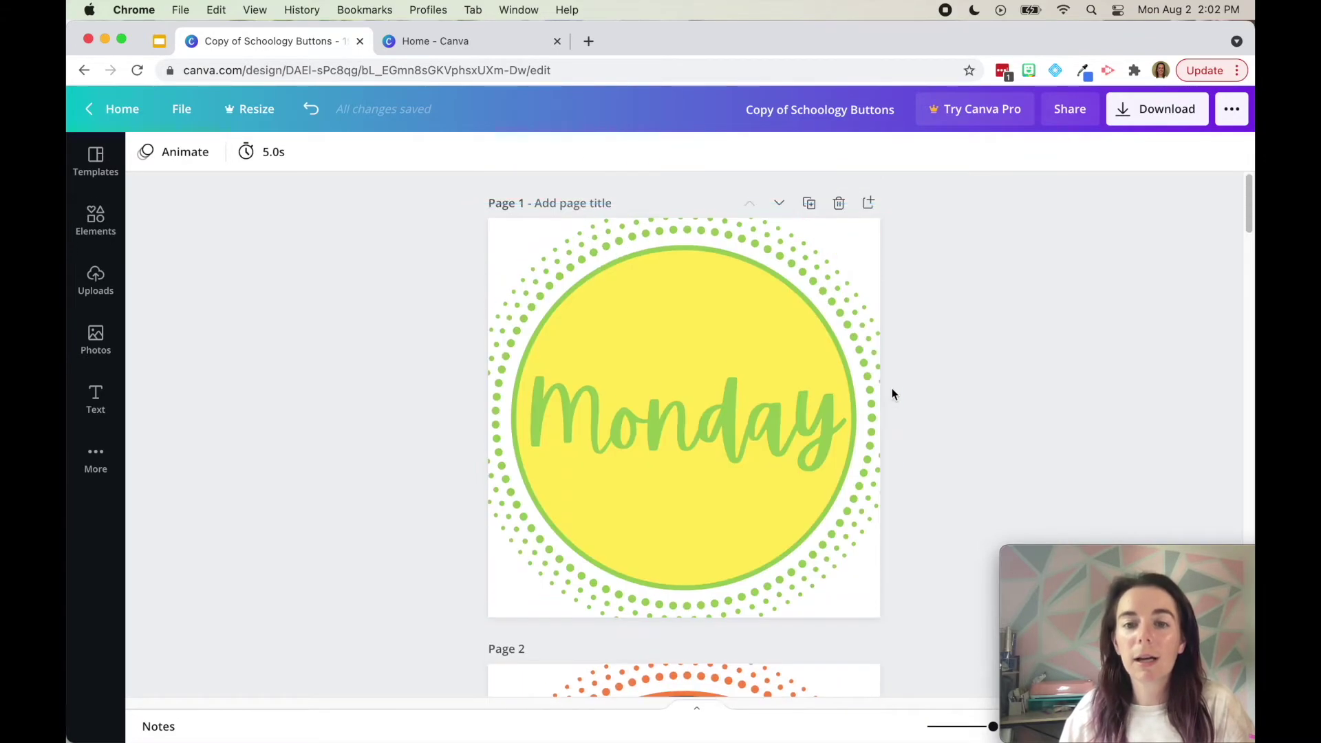
left_click(810, 204)
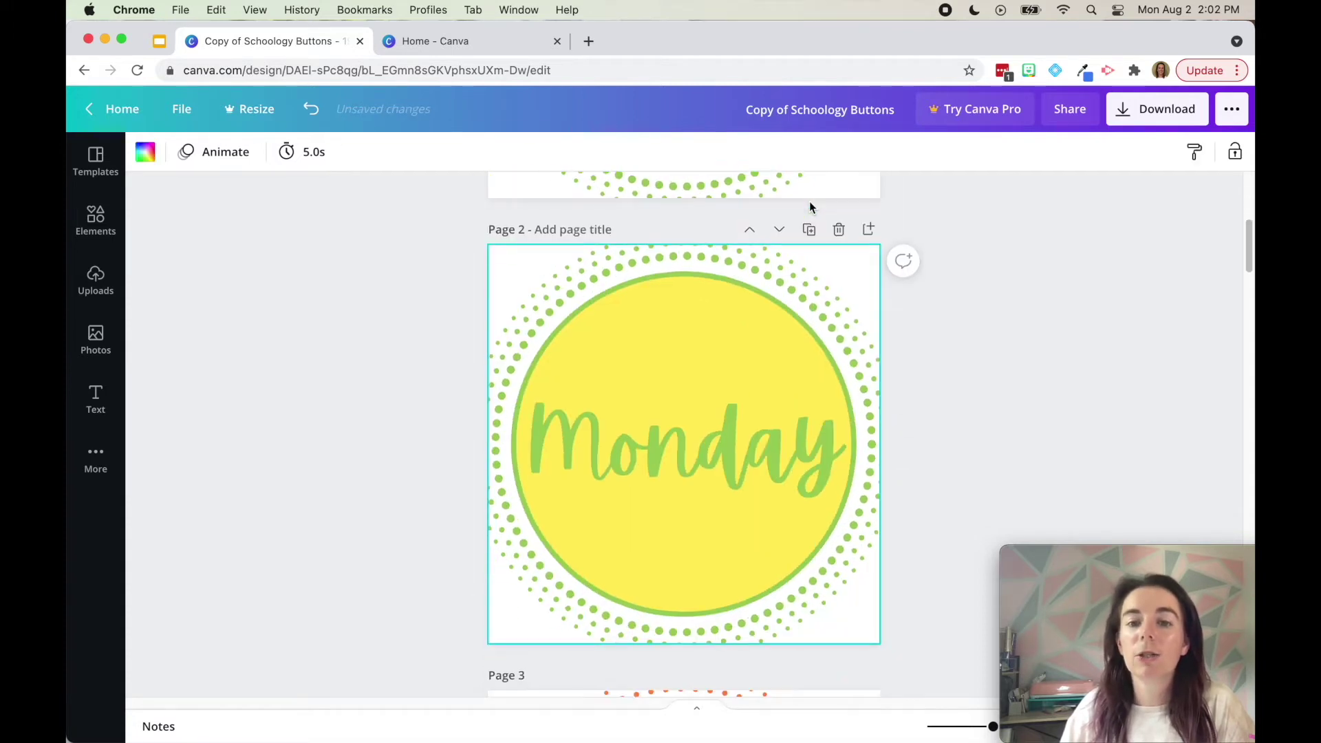
Relabel the page 2 button 'Tuesday'.
left_click(710, 450)
left_click(668, 451)
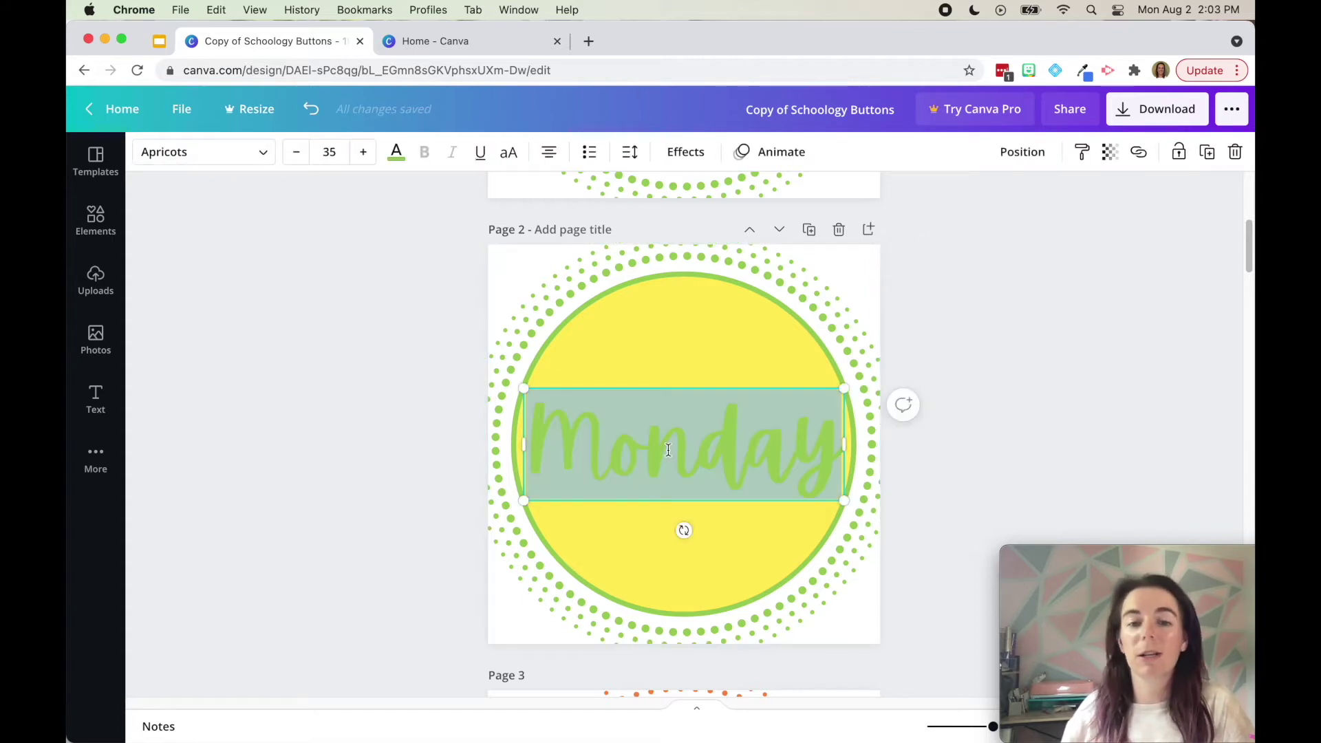
type("Tuesday")
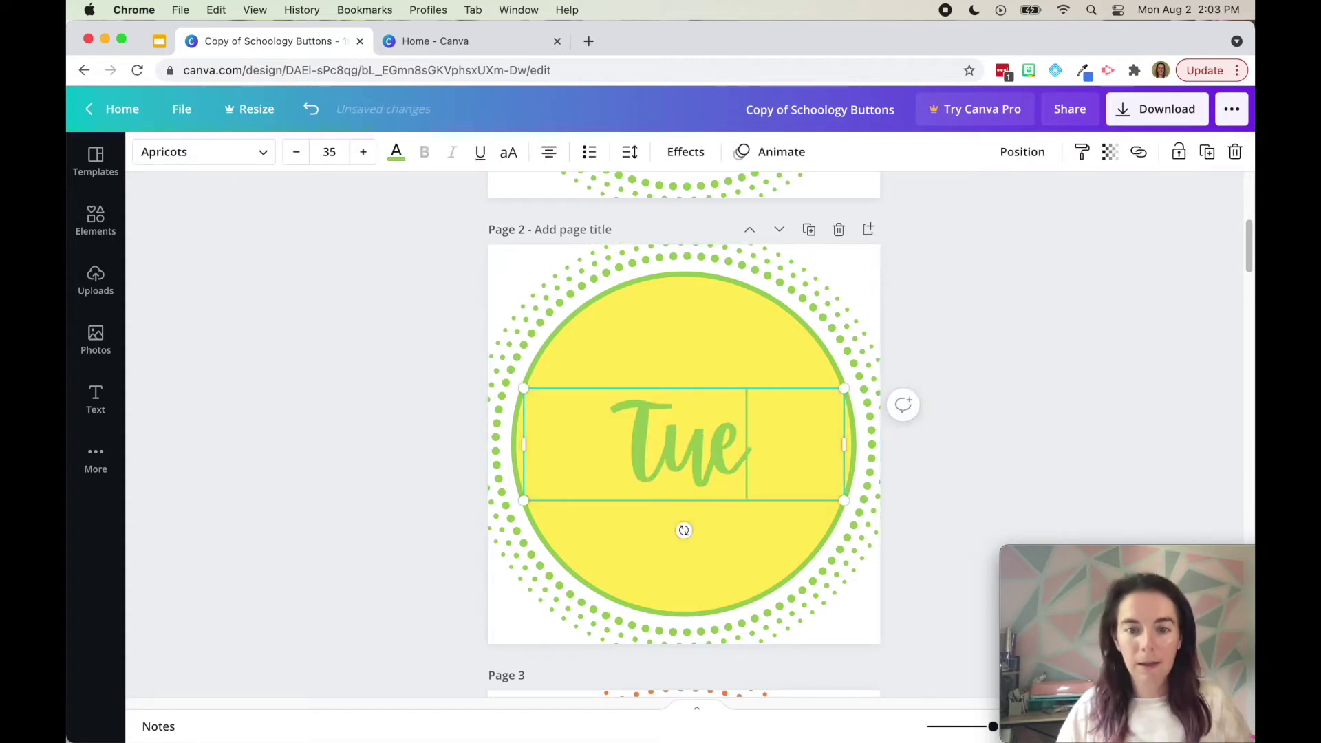
left_click(920, 461)
scroll(932, 481, "up", 5)
scroll(895, 427, "down", 6)
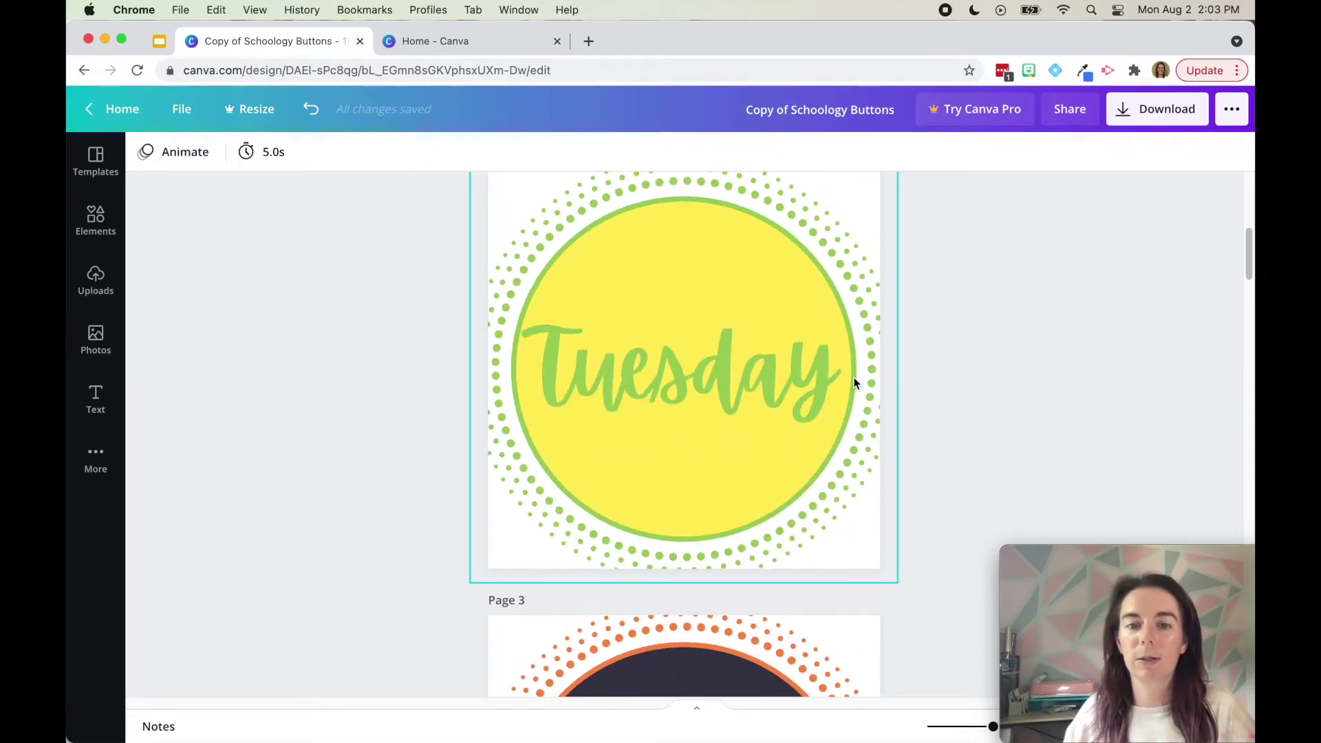
scroll(851, 358, "up", 1)
Duplicate the Tuesday page and change its label to 'Wednesday'.
left_click(812, 207)
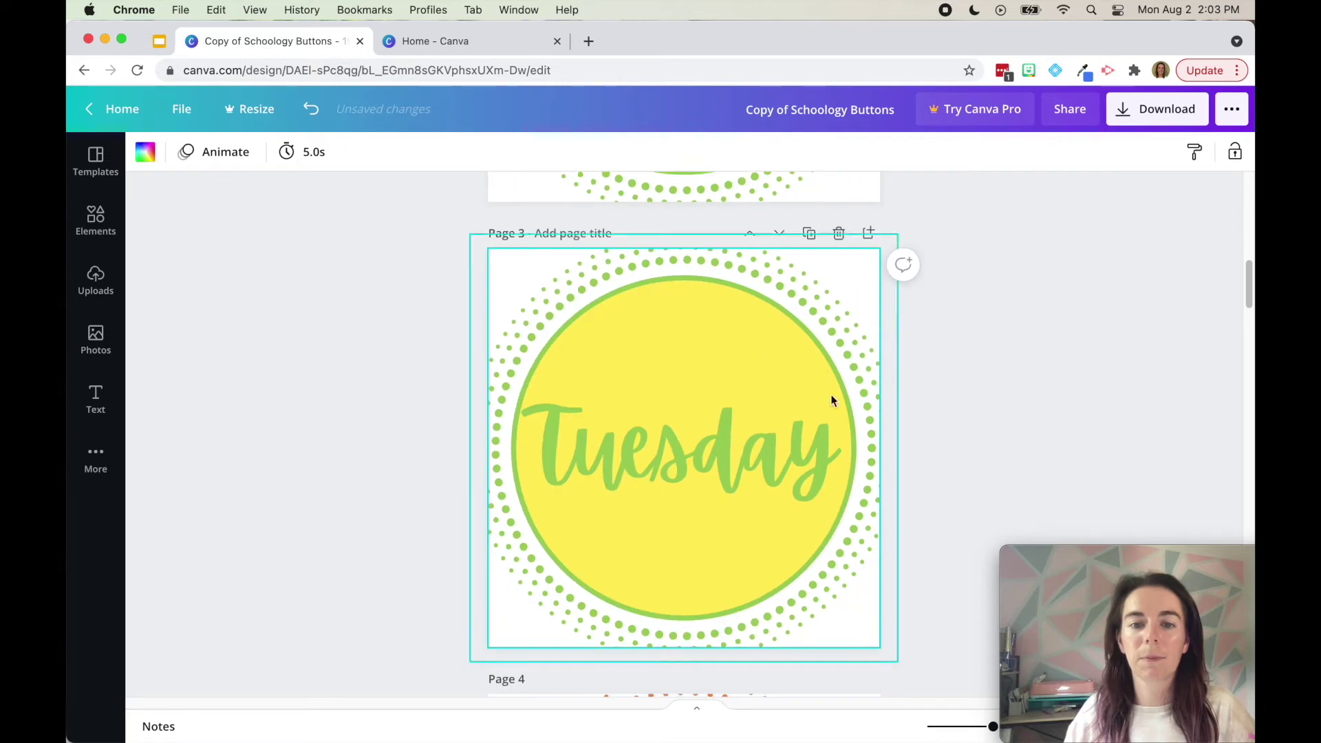
left_click(708, 418)
double_click(712, 413)
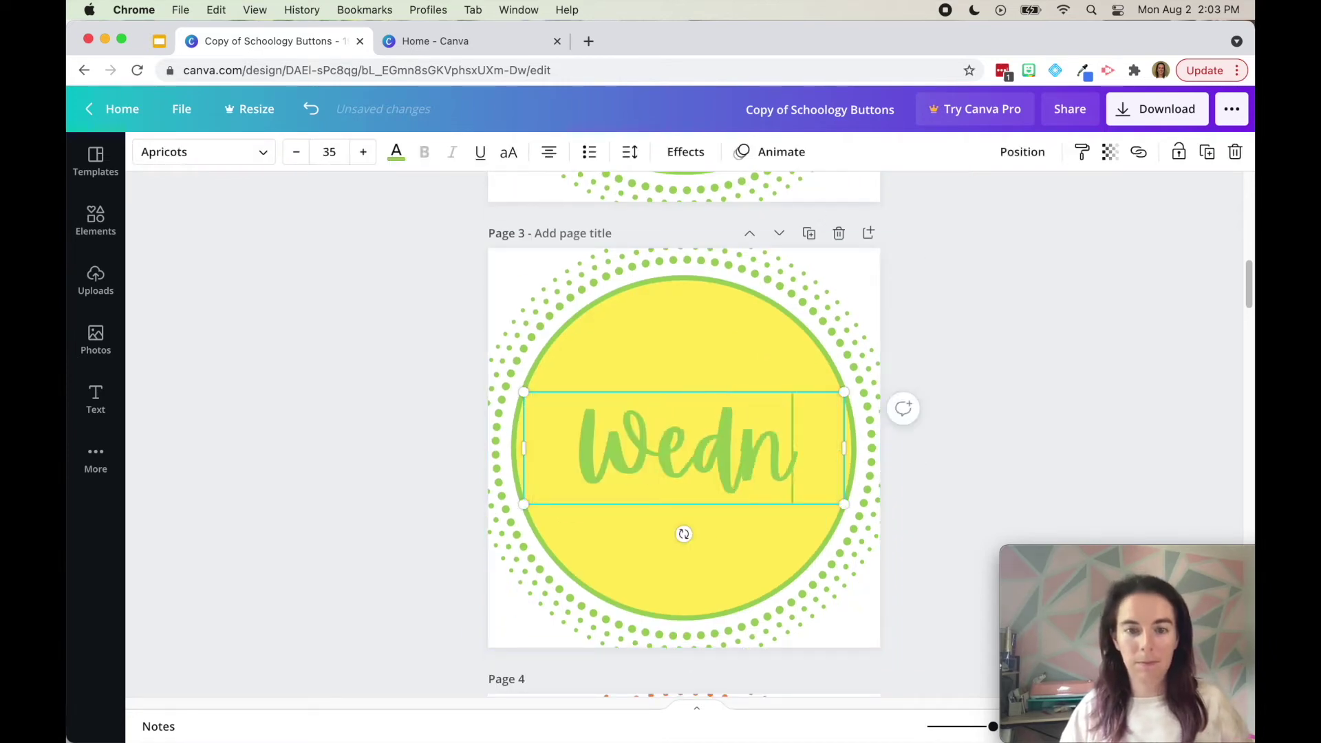
type("esday")
Reduce Wednesday to font size 25 so it fits one line, and centre it vertically.
left_click_drag(796, 534, 560, 443)
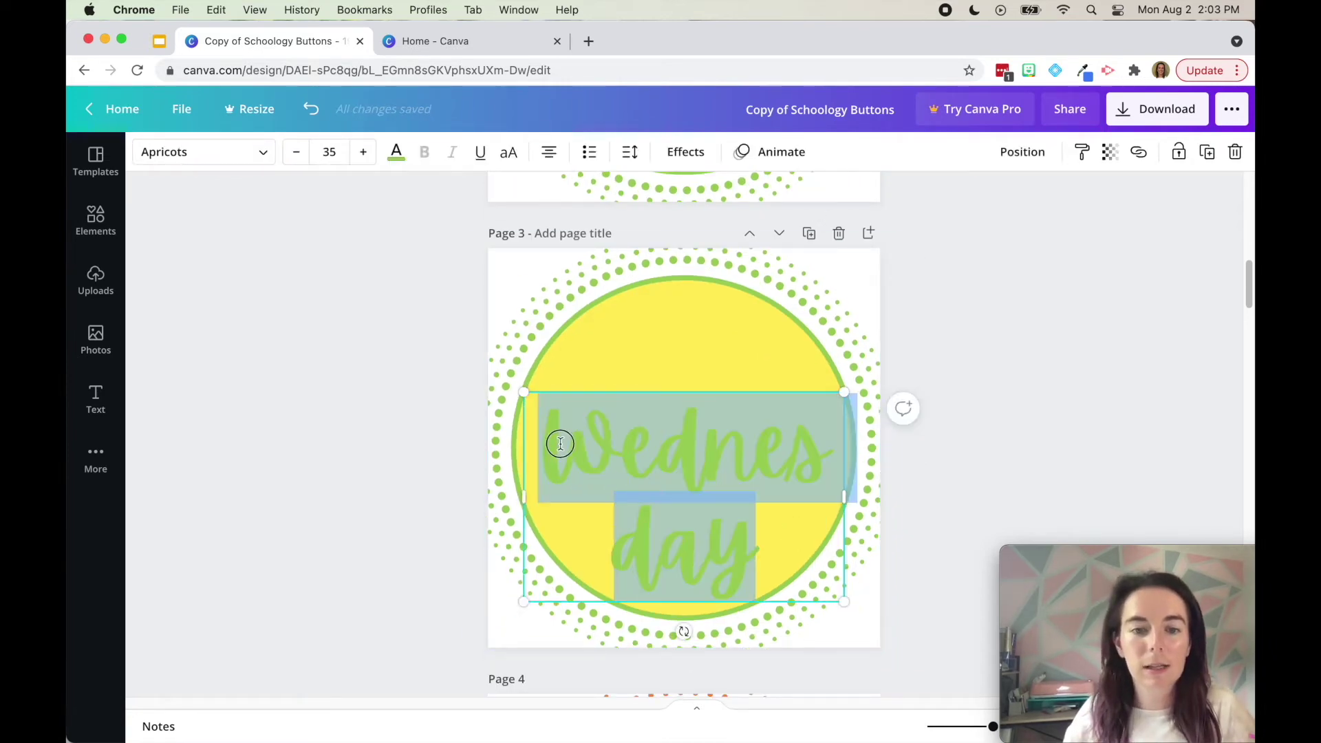
left_click(296, 152)
left_click(296, 152)
left_click(295, 152)
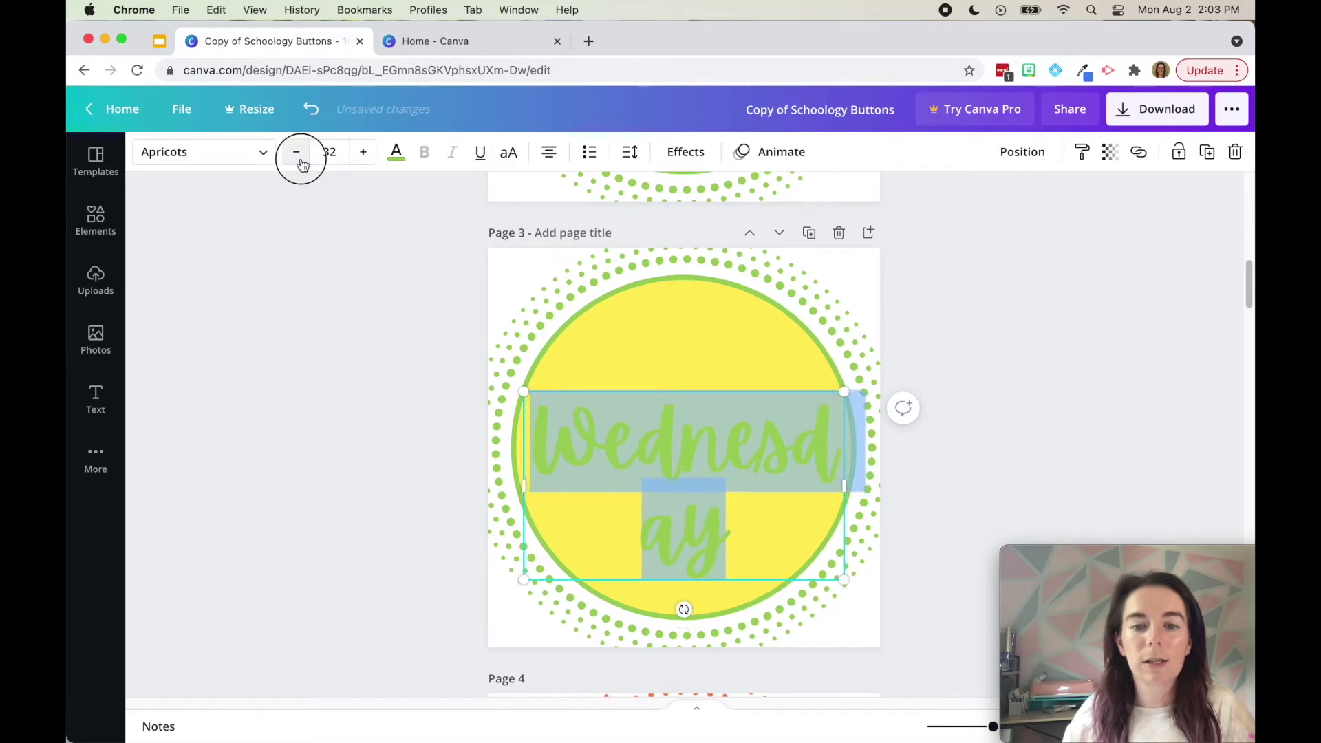
left_click(296, 152)
left_click(296, 152)
left_click(296, 152)
left_click(296, 152)
left_click(296, 152)
left_click(296, 152)
left_click(296, 152)
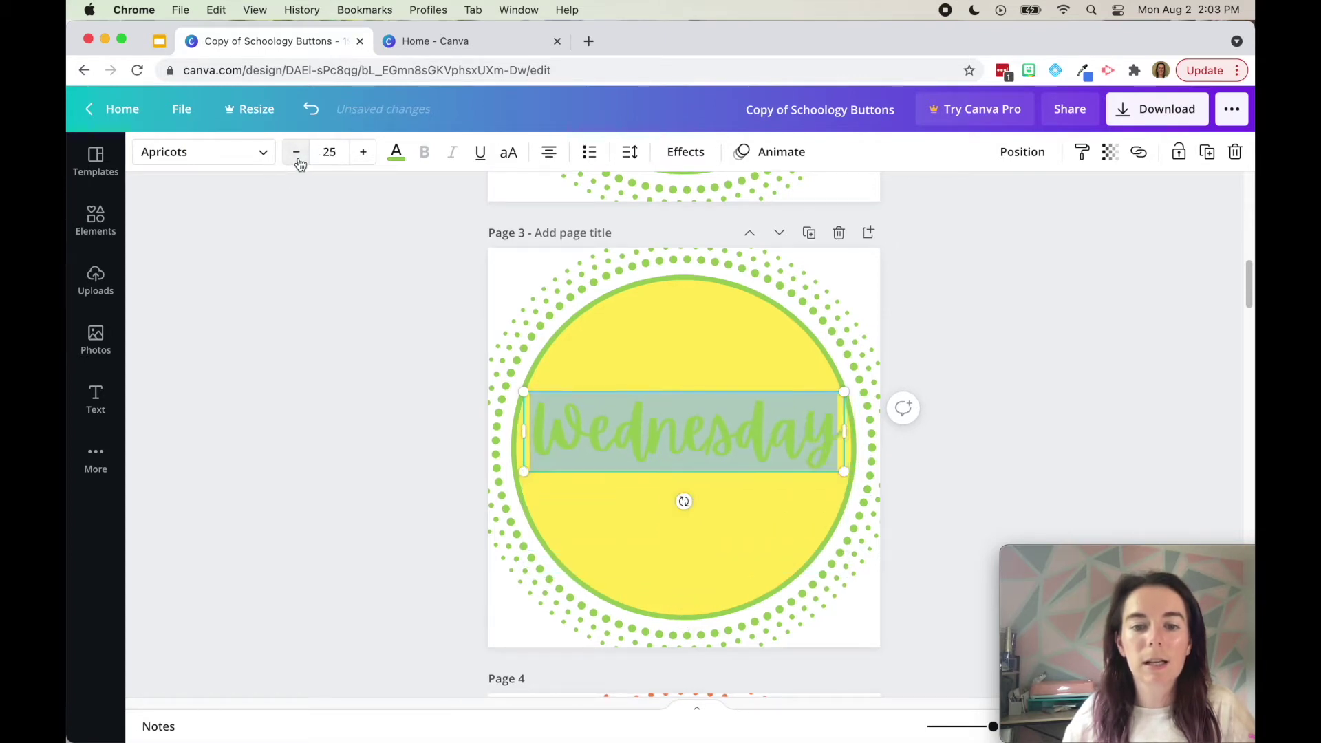
left_click(1023, 152)
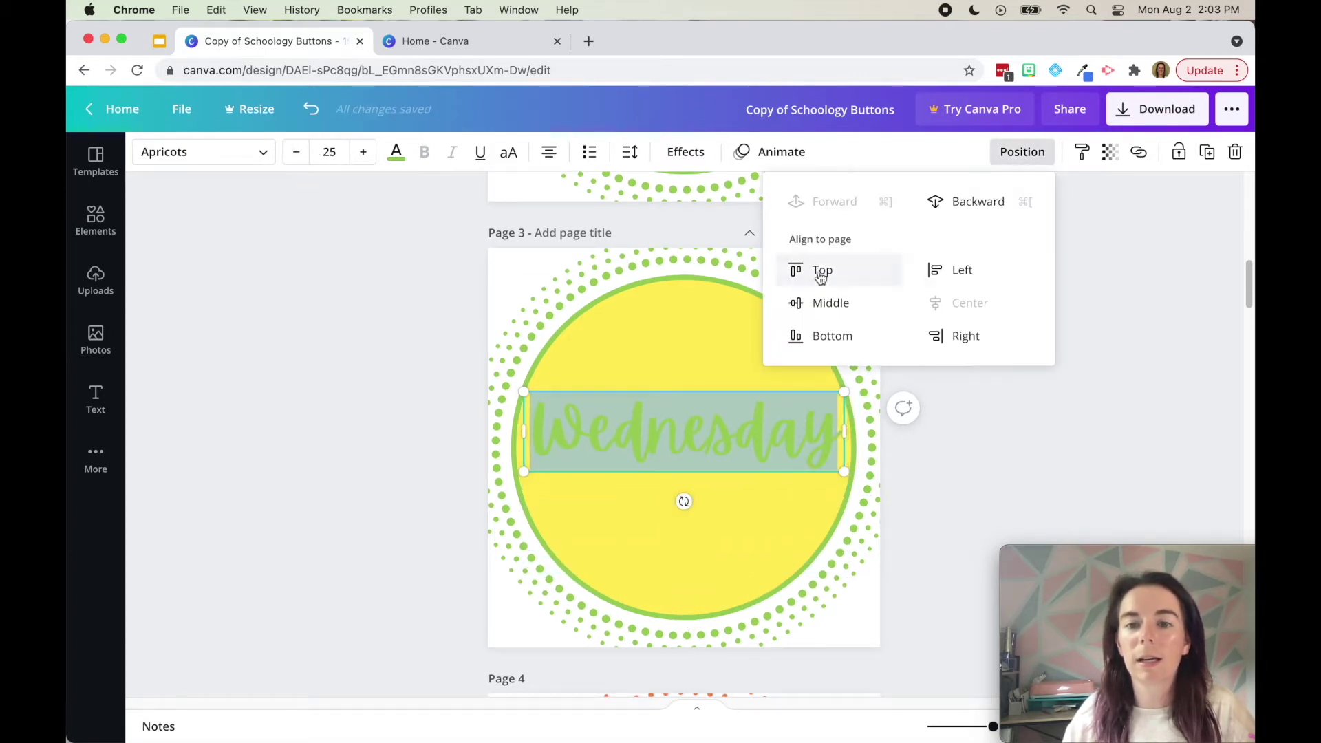
left_click(822, 303)
left_click(1083, 423)
left_click(1030, 404)
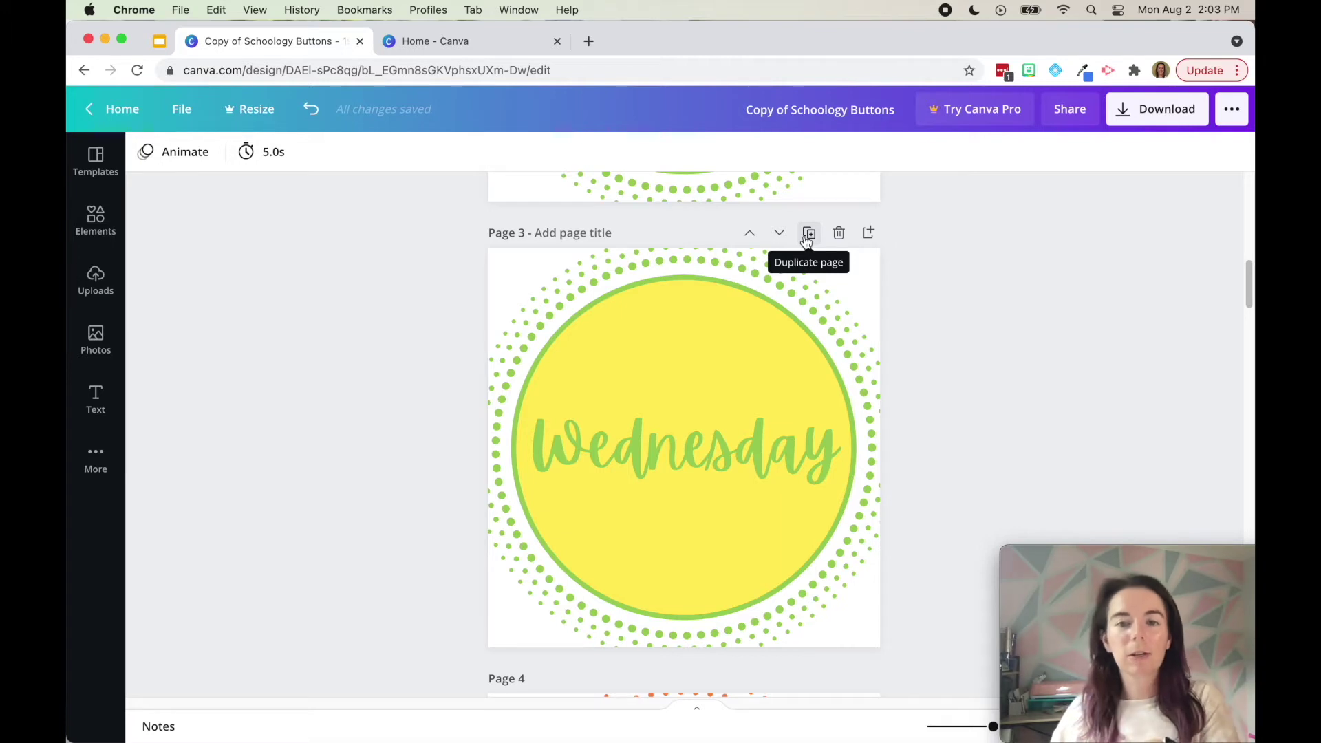
Duplicate the Wednesday page, then make its dotted ring yellow and inner circle green.
left_click(809, 235)
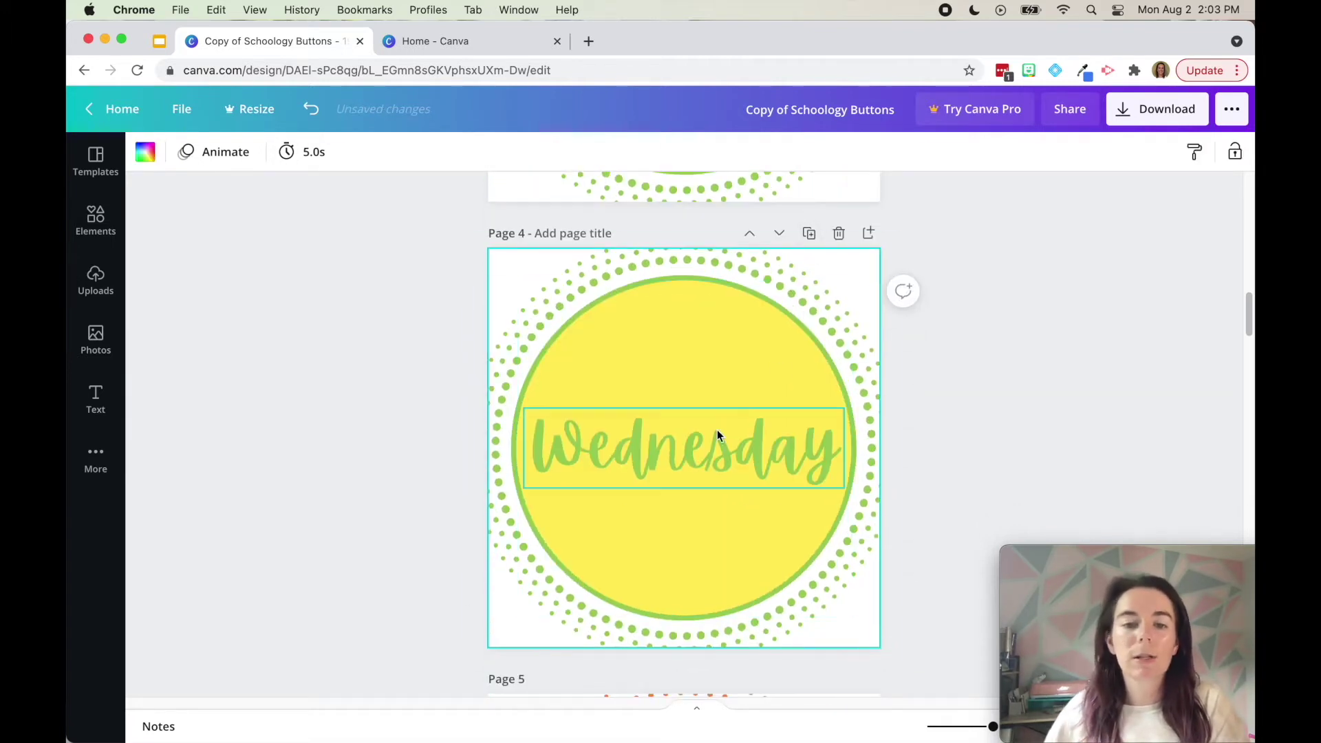
left_click(797, 267)
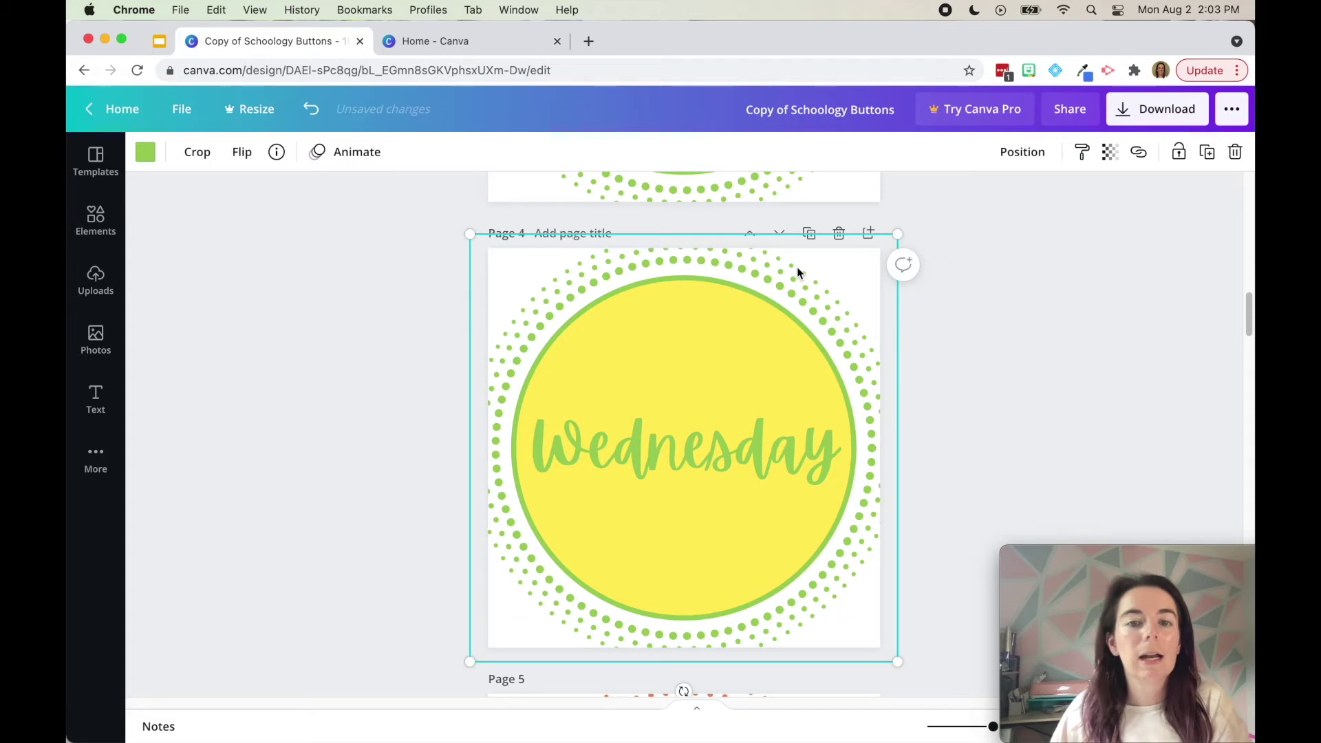
left_click(146, 153)
left_click(395, 246)
left_click(834, 383)
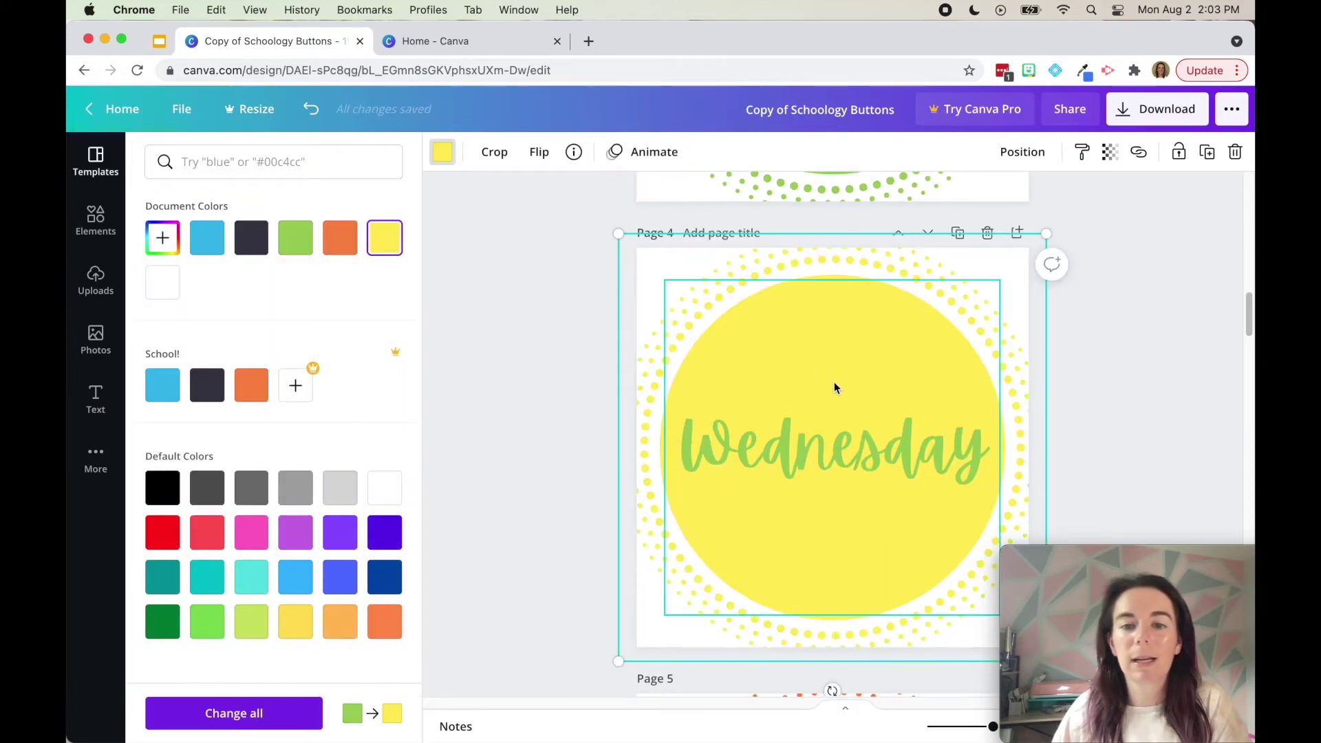
left_click(297, 239)
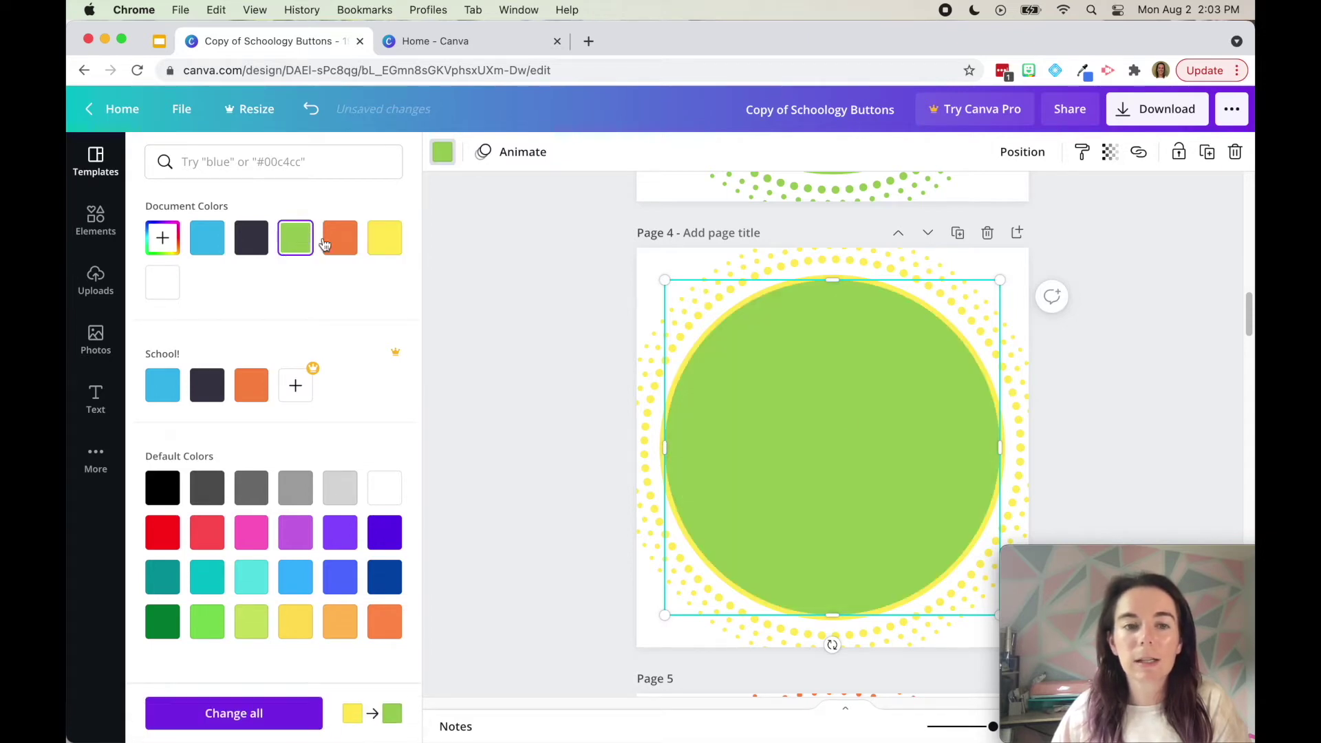
Make the Wednesday lettering on page 4 yellow.
left_click(872, 436)
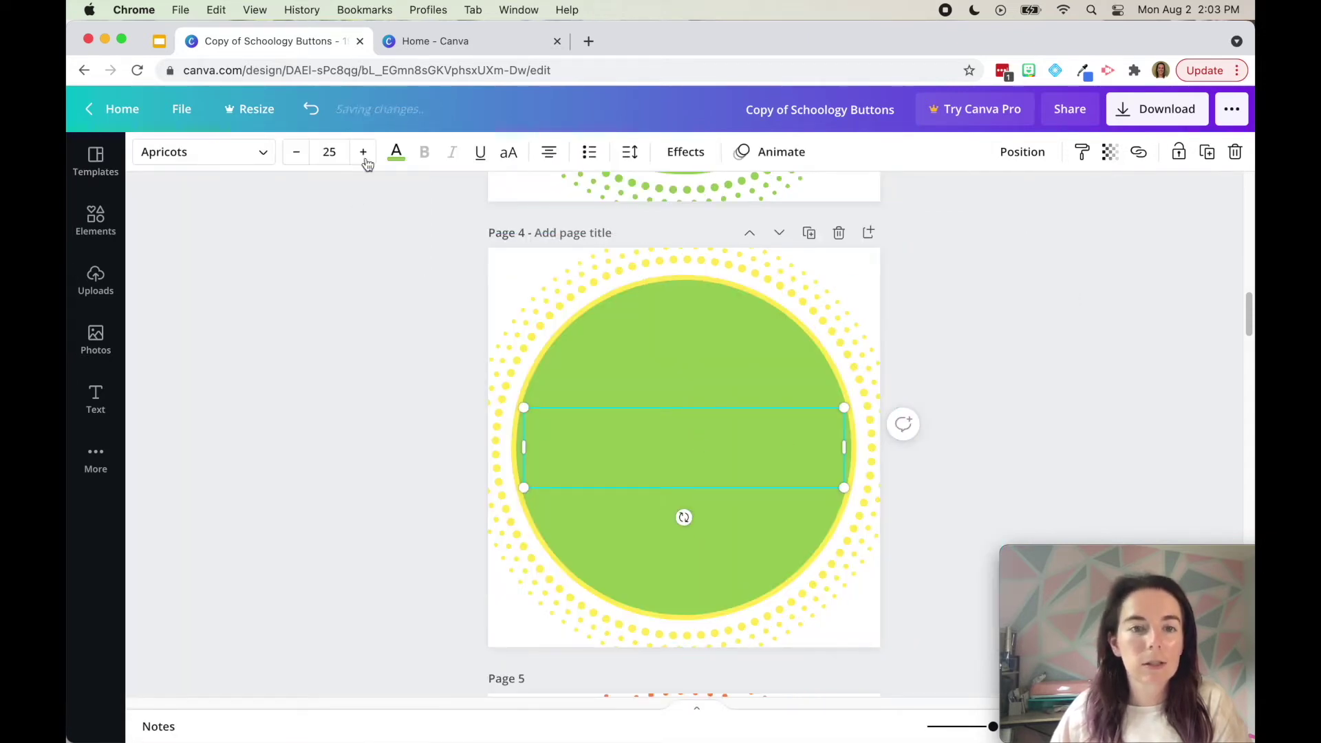
left_click(396, 153)
left_click(384, 237)
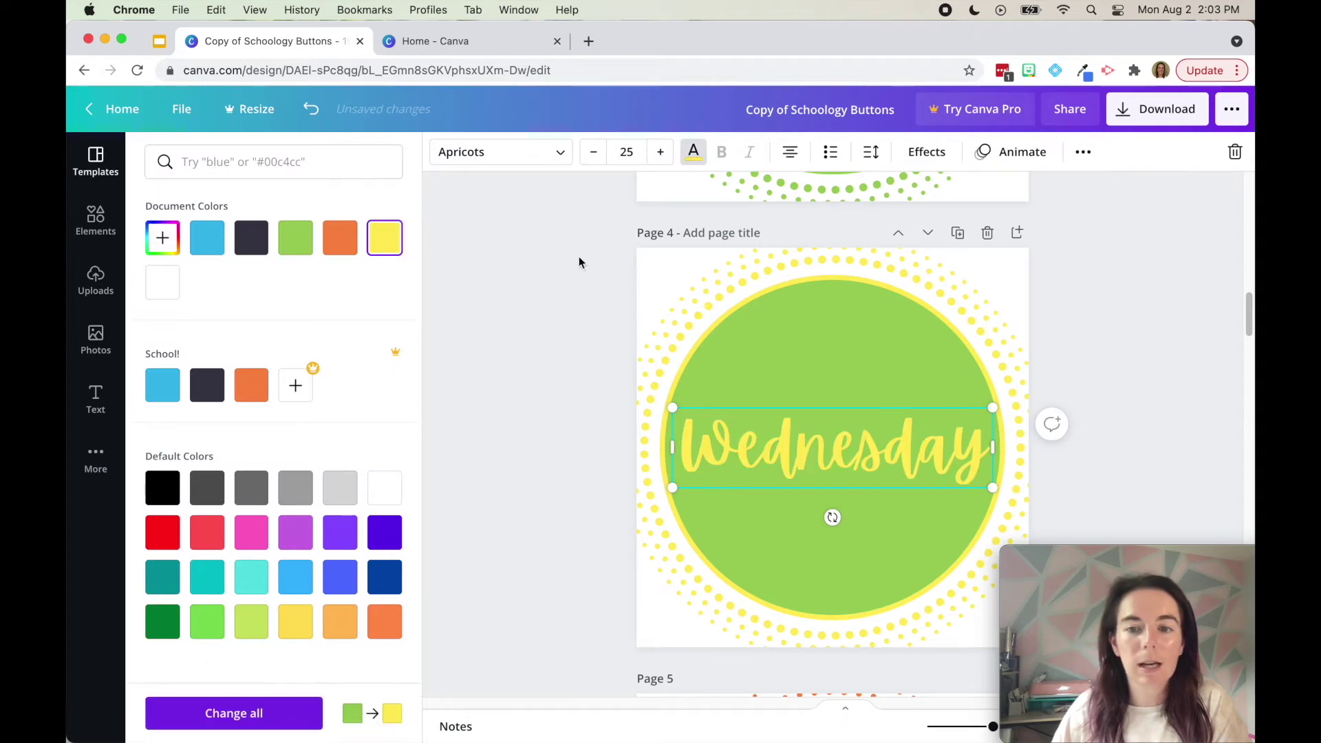
left_click(1122, 384)
left_click(1018, 413)
scroll(991, 393, "up", 1)
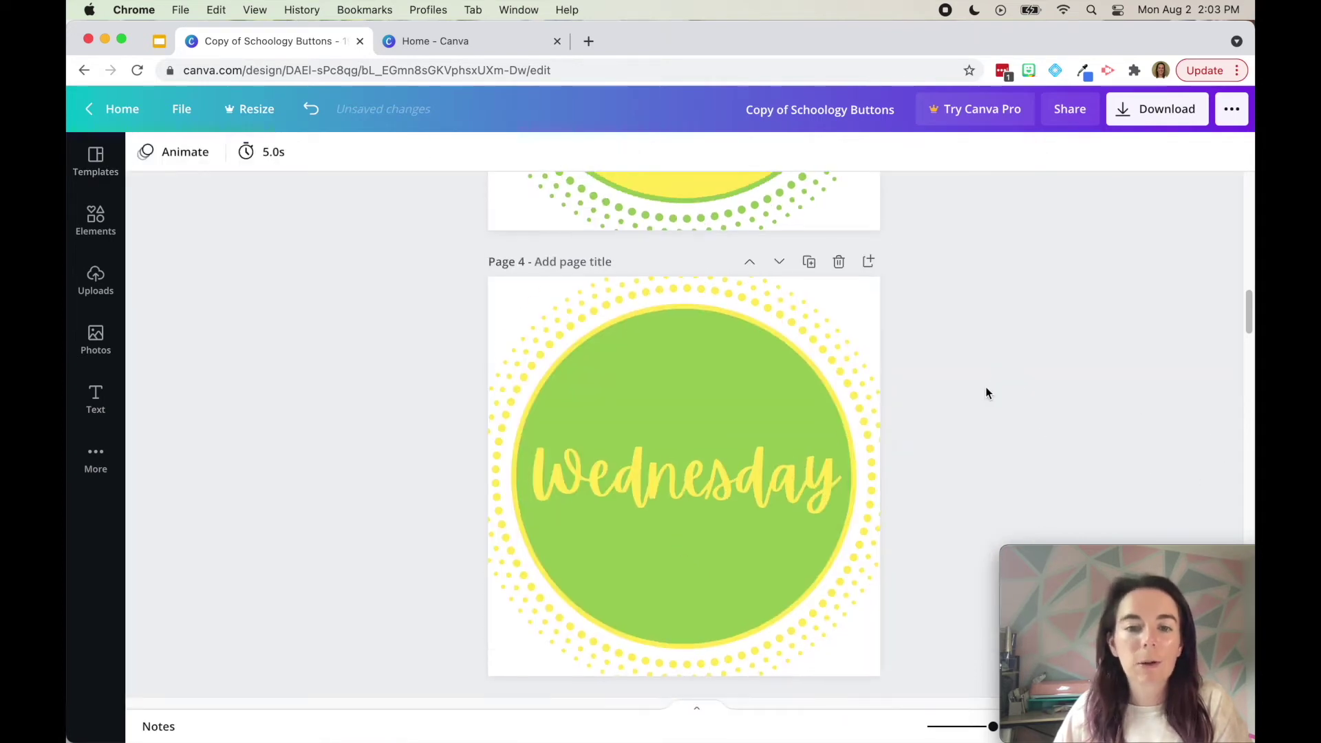
scroll(986, 393, "up", 4)
Retype the page 4 label as 'Thursday'.
scroll(981, 399, "down", 1)
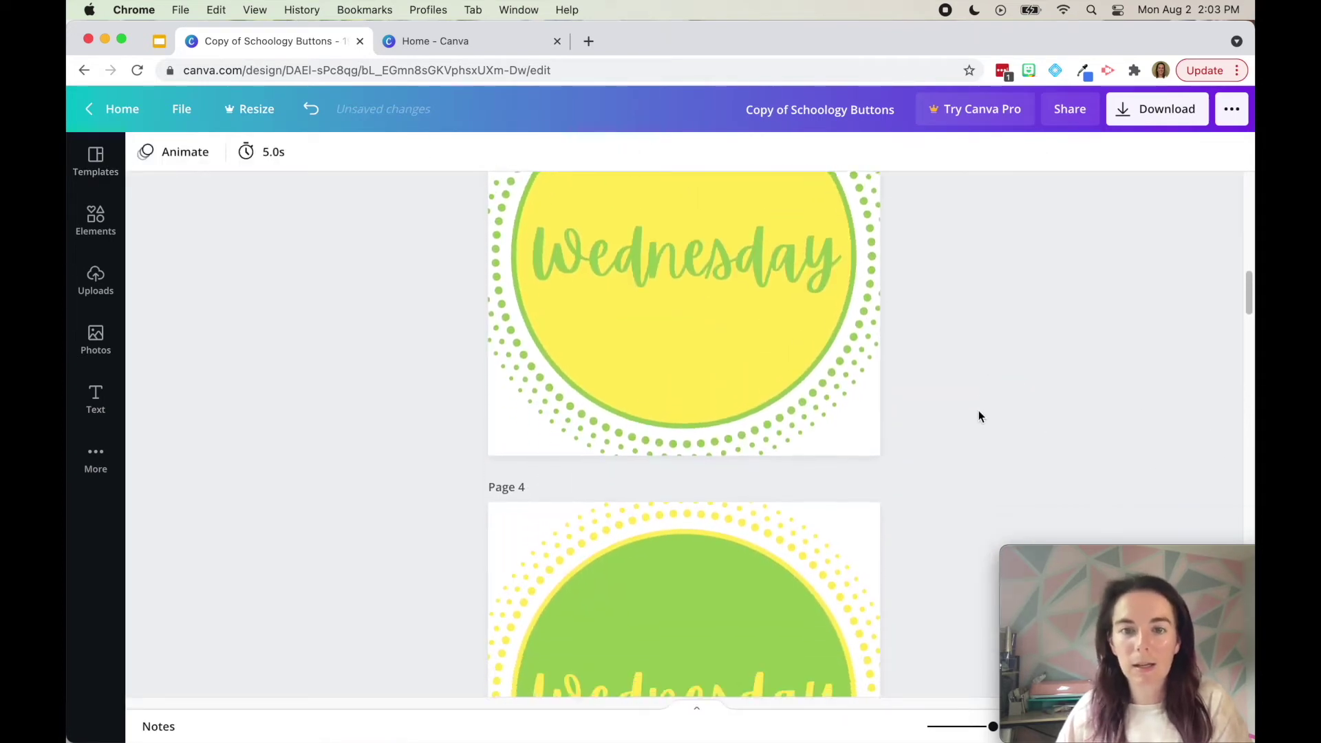
scroll(979, 410, "down", 5)
double_click(736, 300)
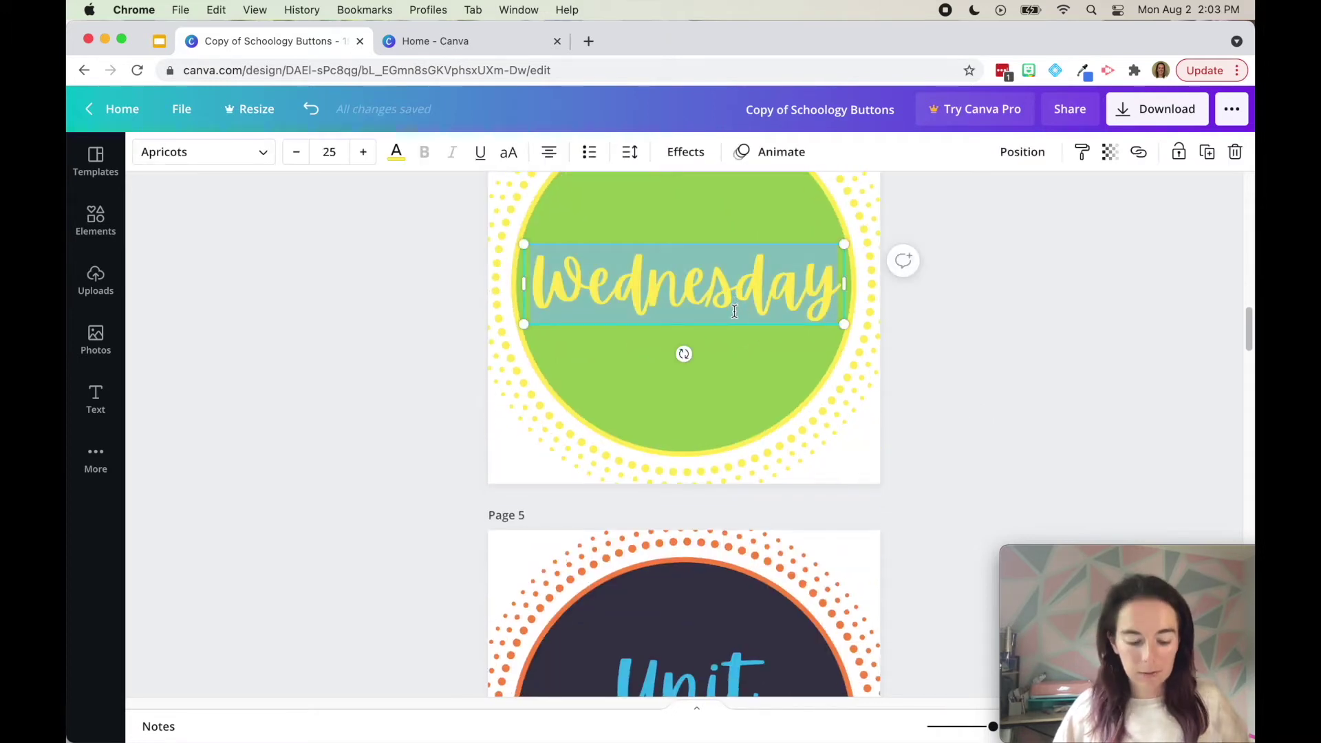
type("Thursday")
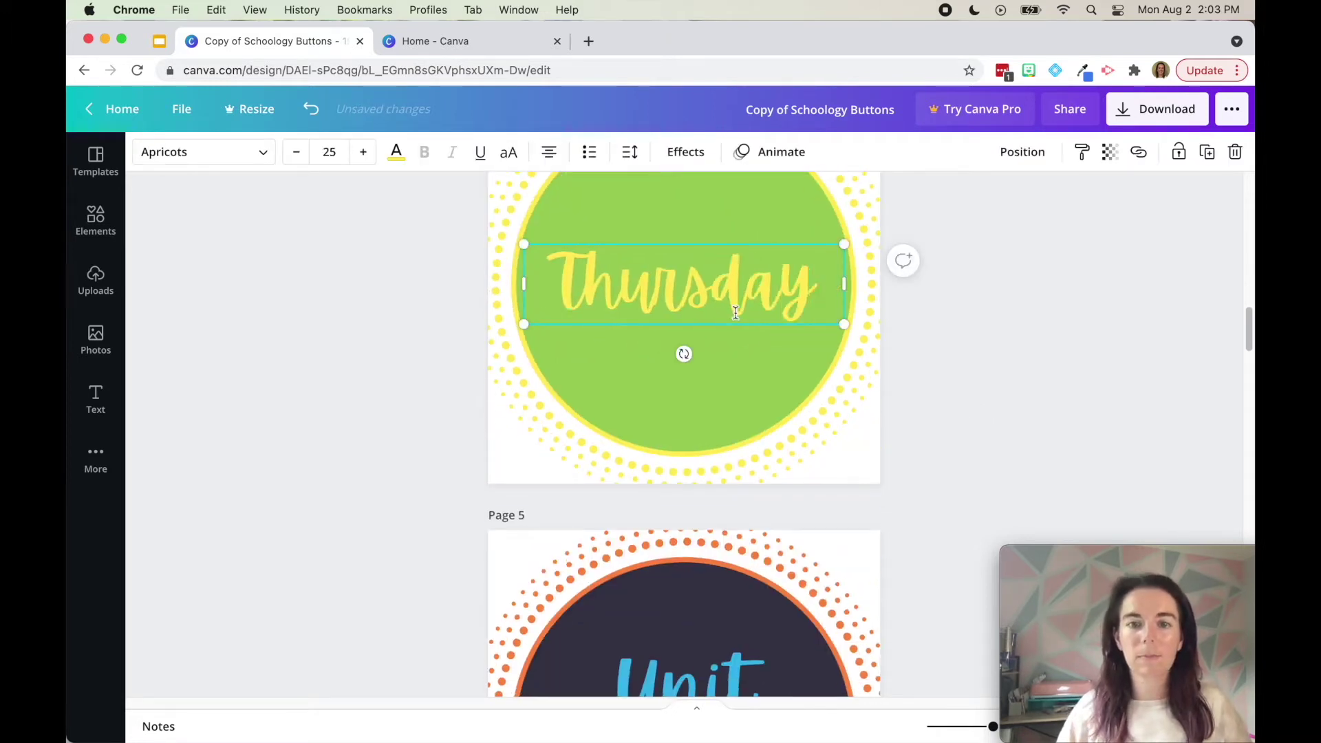
Enlarge the Thursday text to font size 29 so it fills its box.
double_click(557, 268)
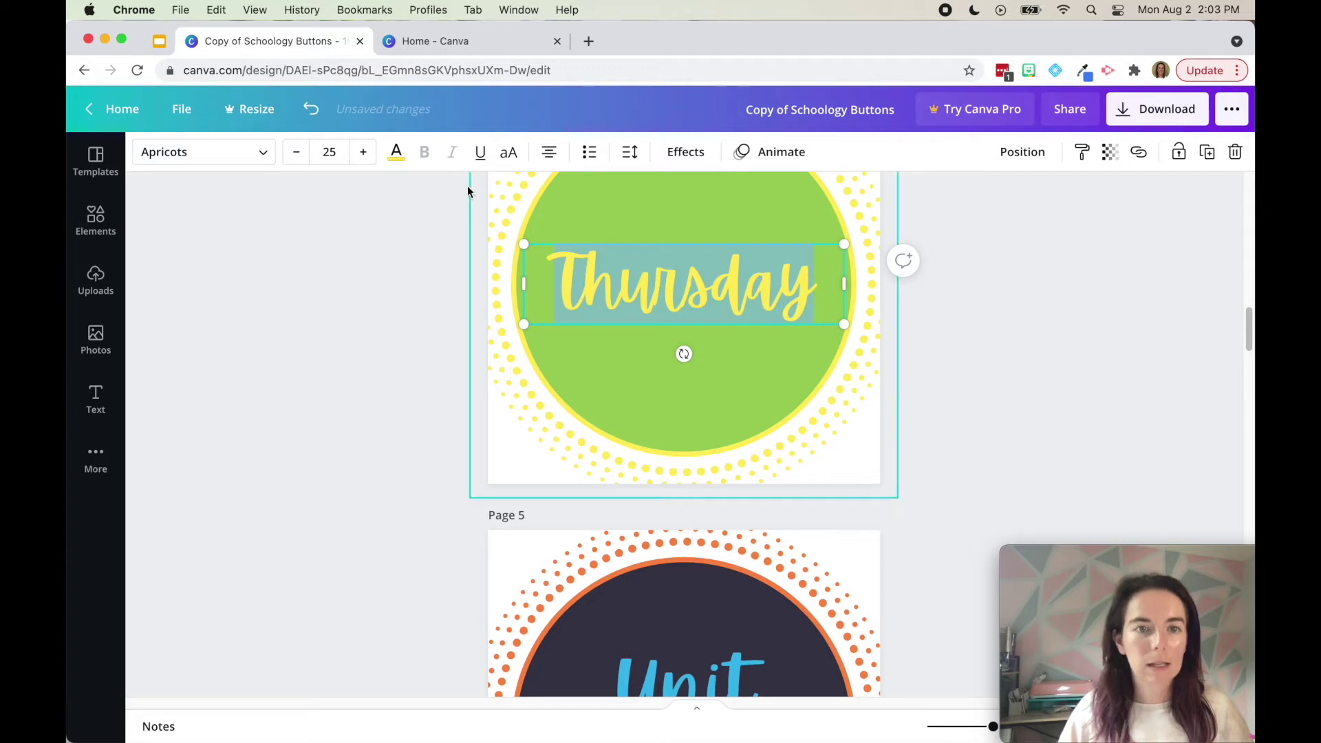
left_click(363, 152)
left_click(364, 153)
left_click(363, 152)
left_click(364, 152)
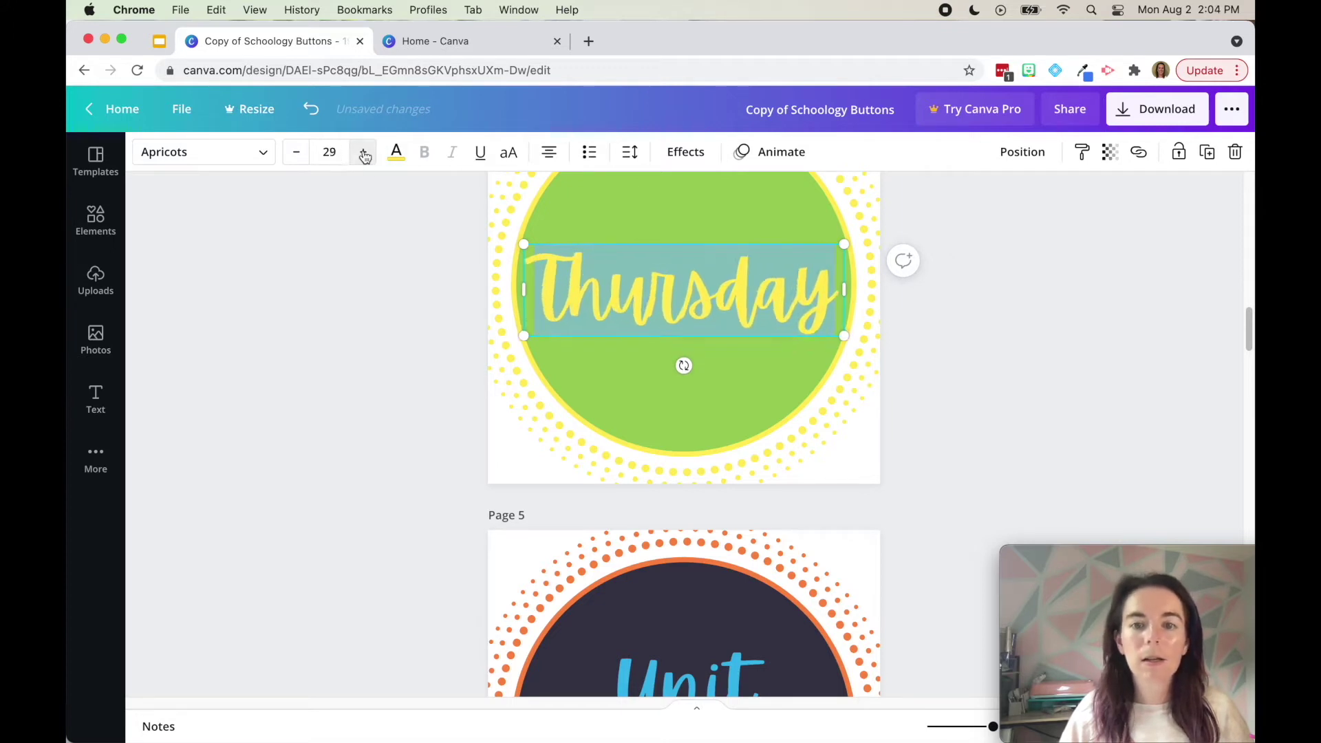
left_click(1196, 406)
Compare all the day buttons across pages, then go to the Canva Home page.
scroll(1101, 460, "up", 3)
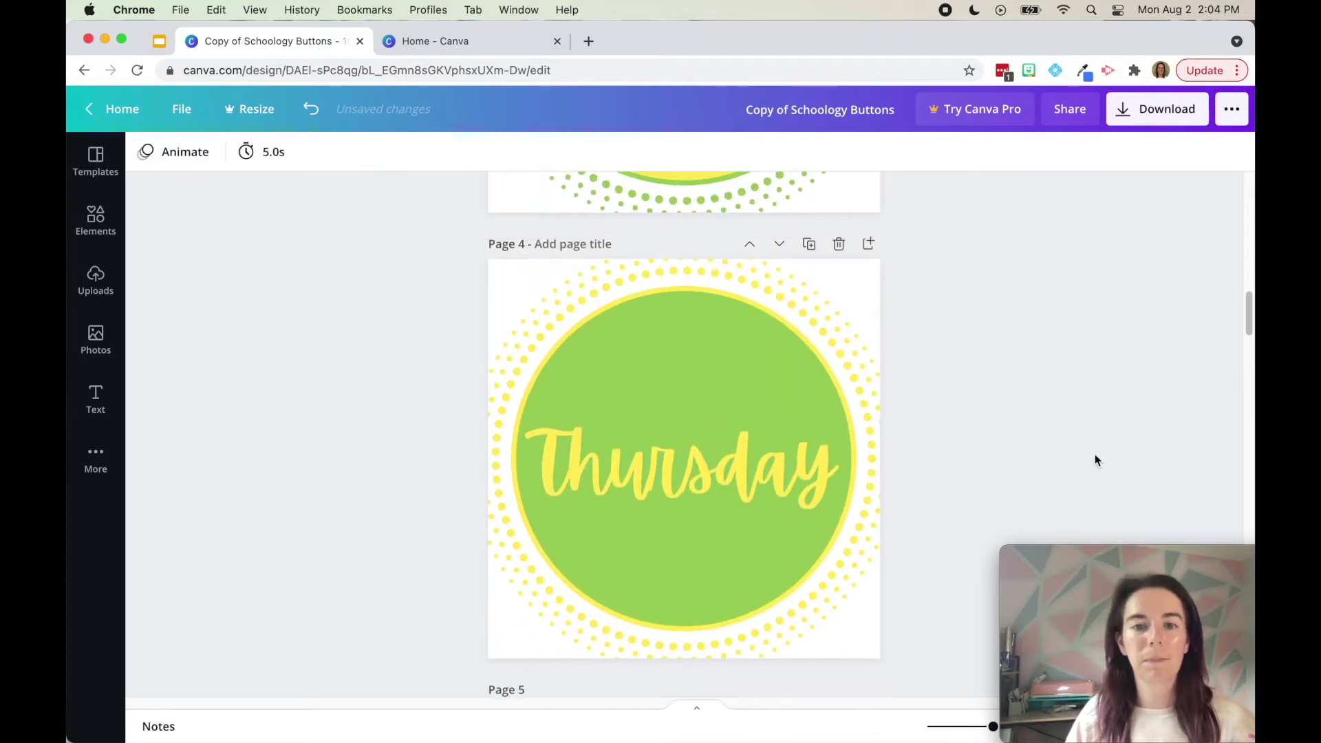
scroll(1096, 460, "up", 10)
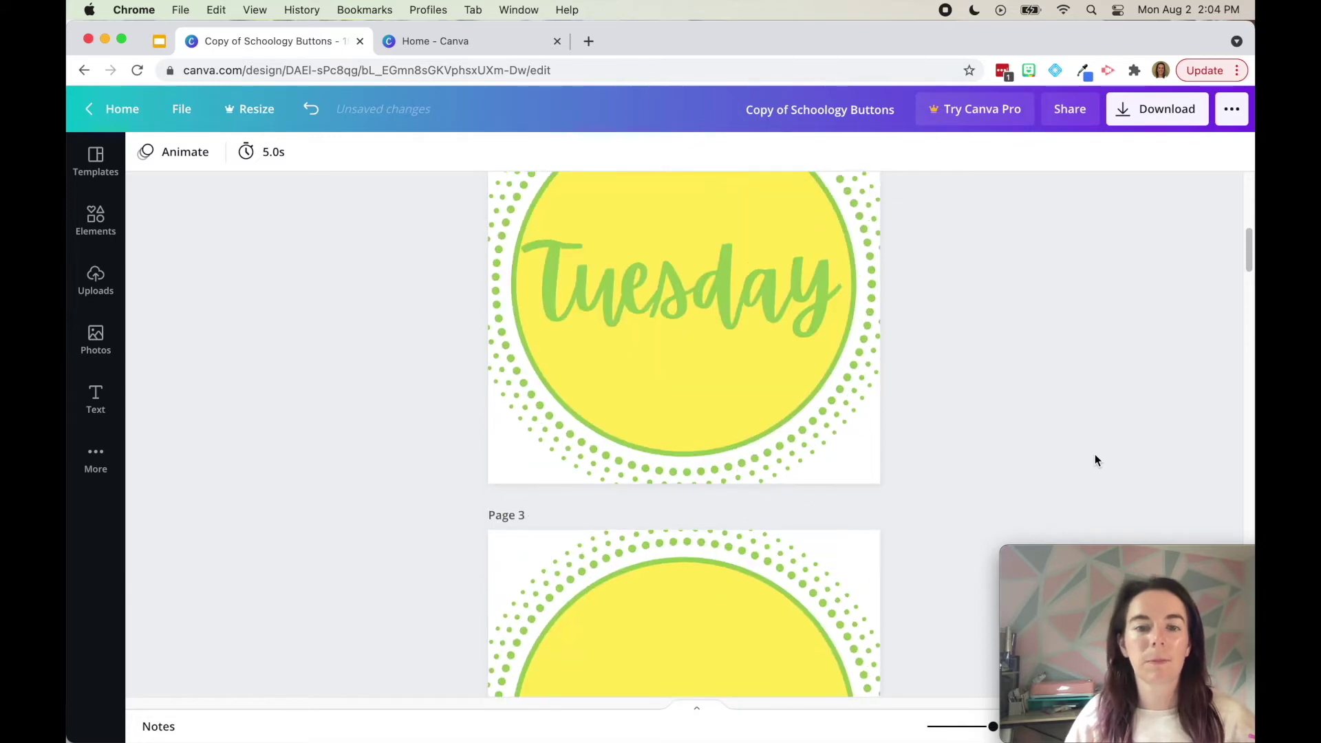
scroll(780, 452, "up", 4)
scroll(930, 452, "down", 10)
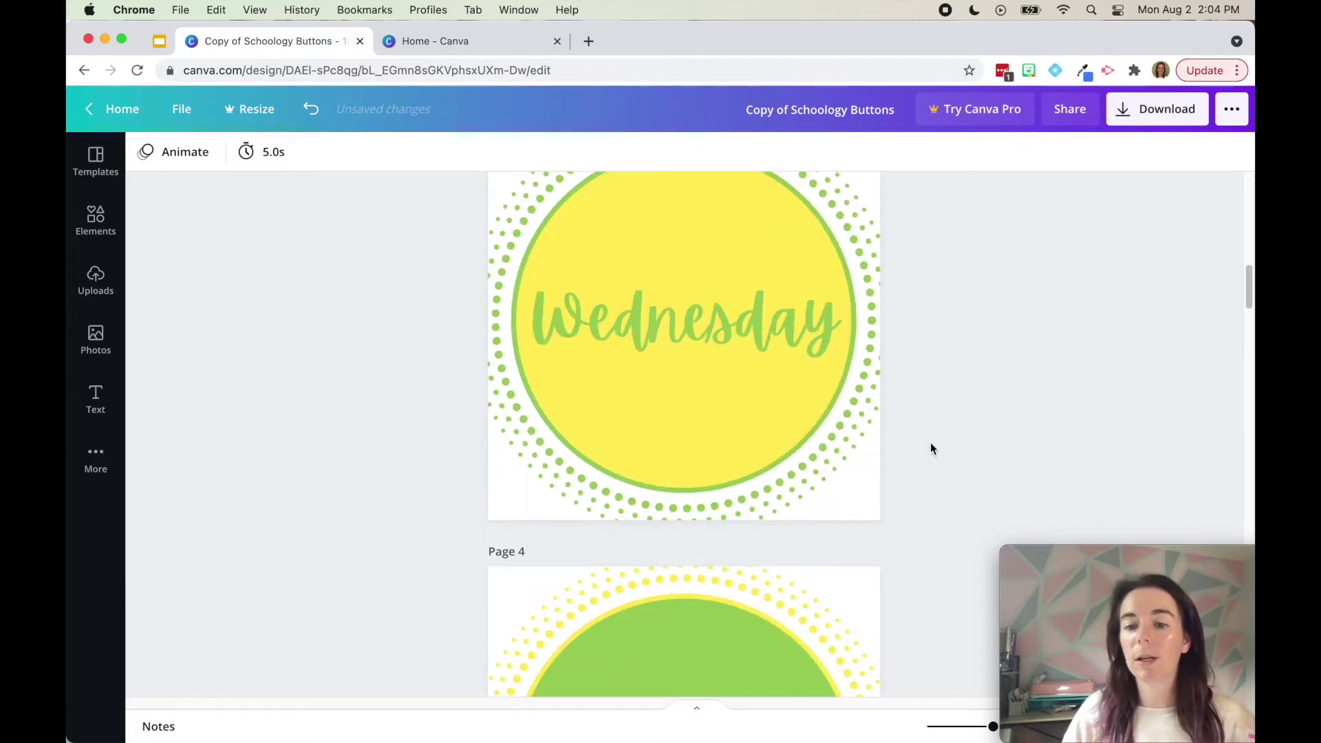
scroll(930, 444, "down", 6)
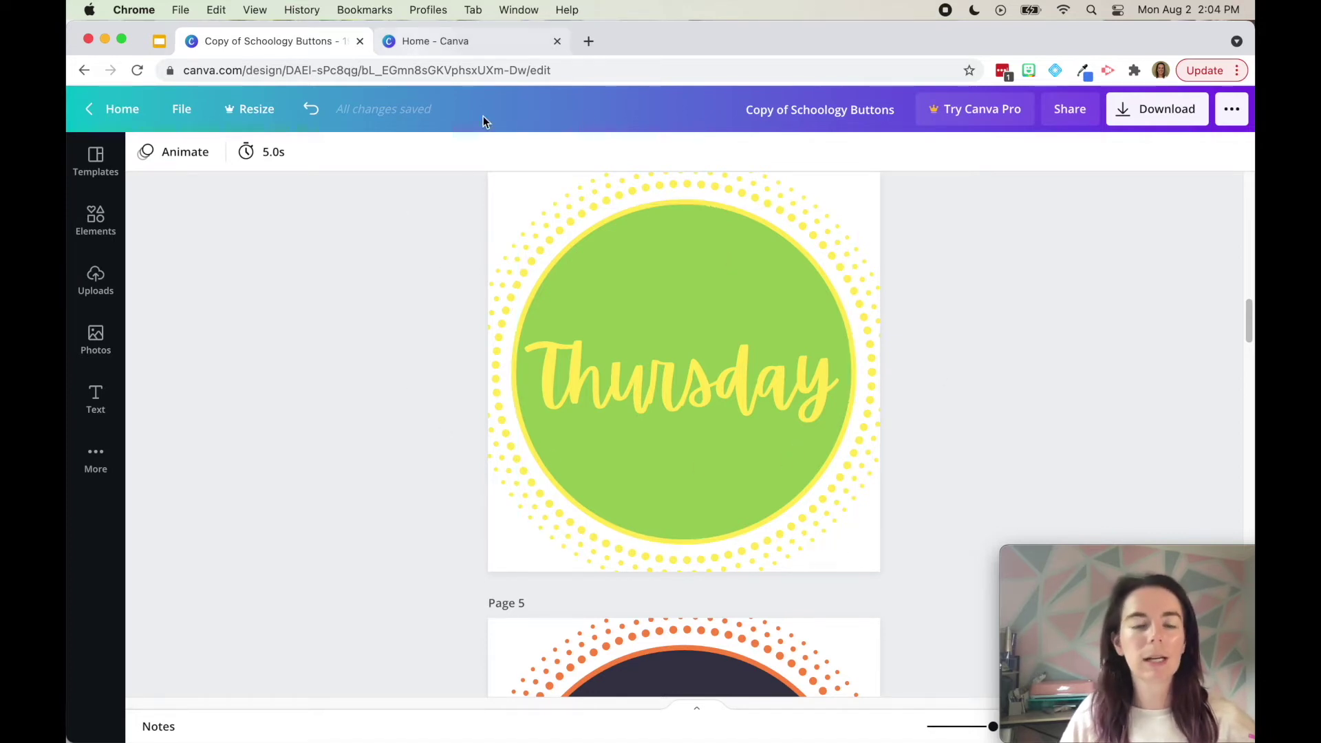
left_click(456, 43)
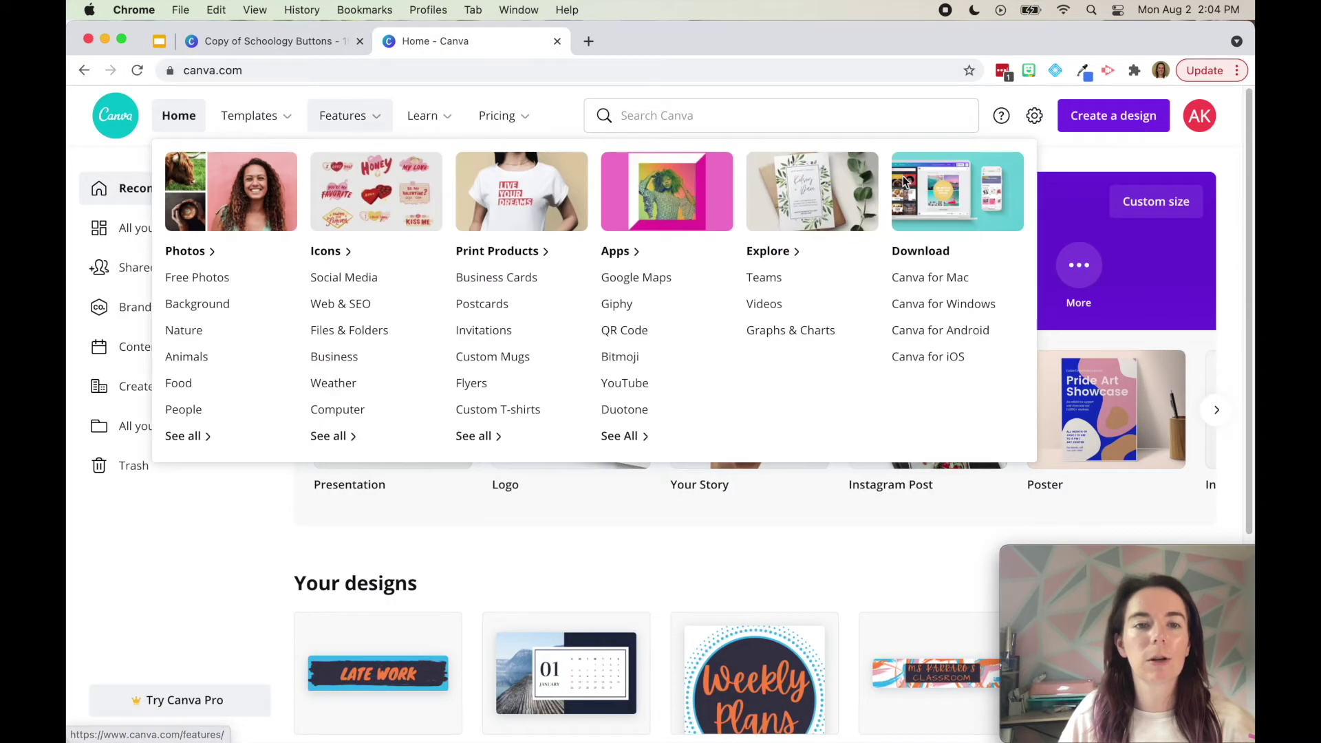
Search Canva templates for 'schoology buttons' and open the Class Project button template.
left_click(688, 112)
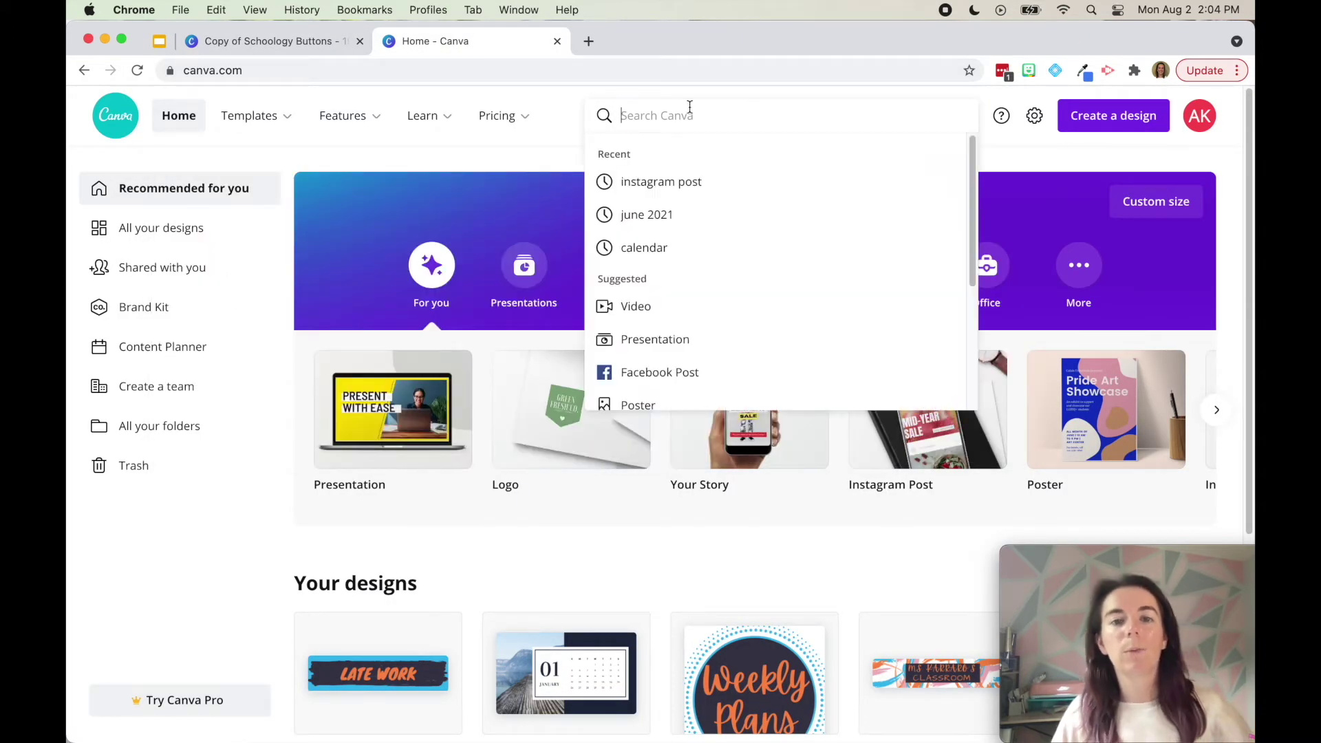
type("schoology buttons")
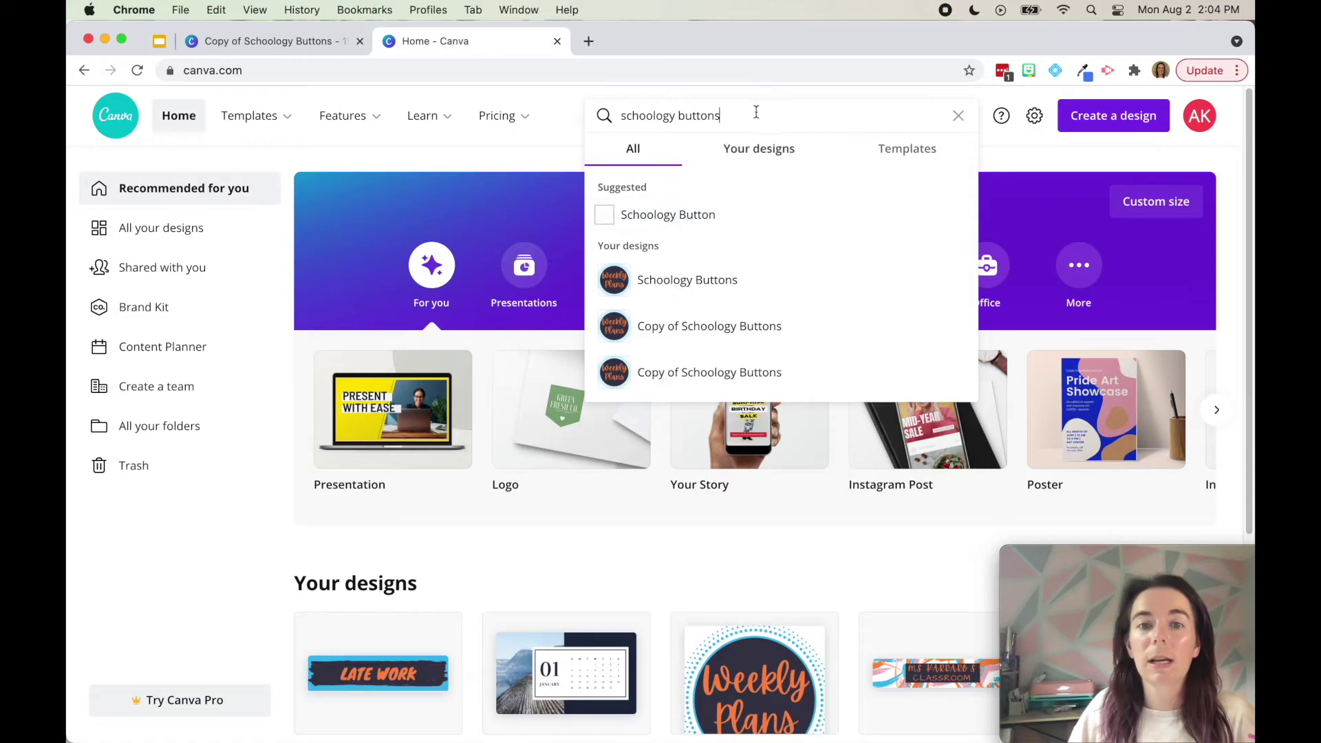
key("Return")
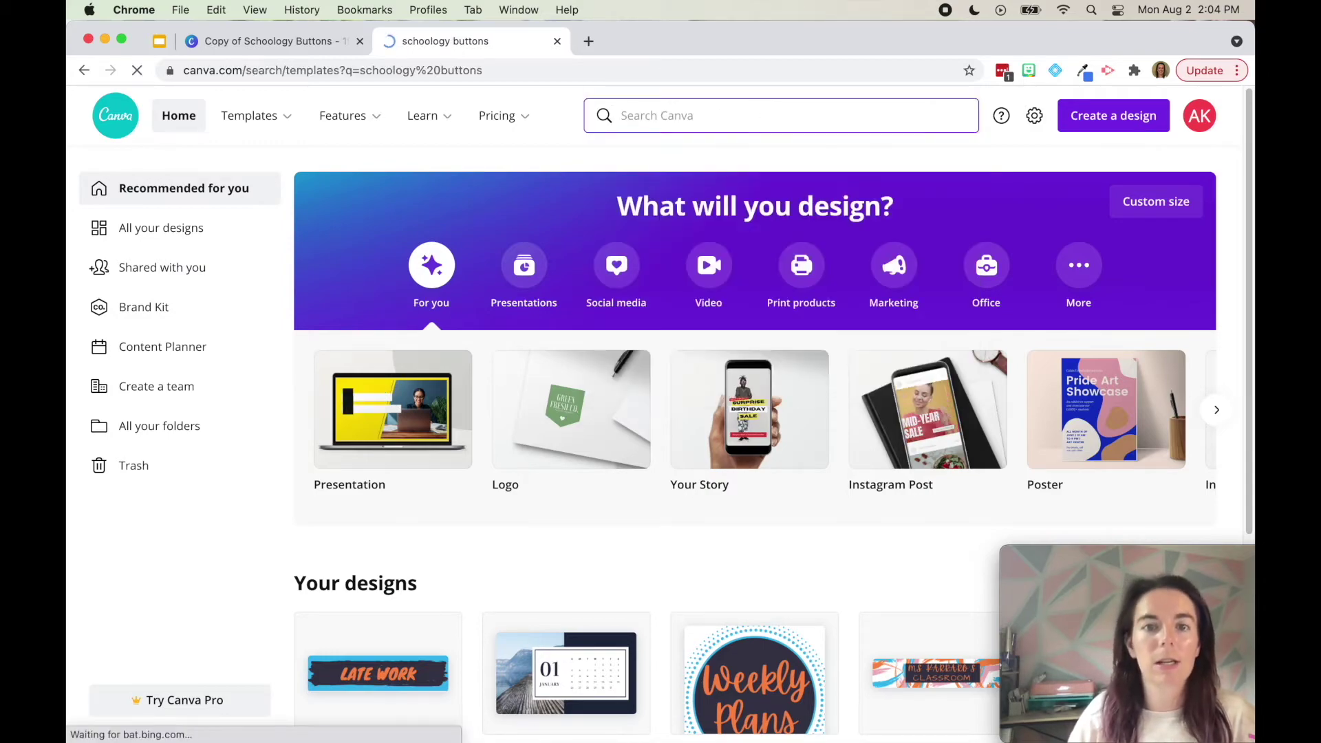
scroll(769, 420, "down", 5)
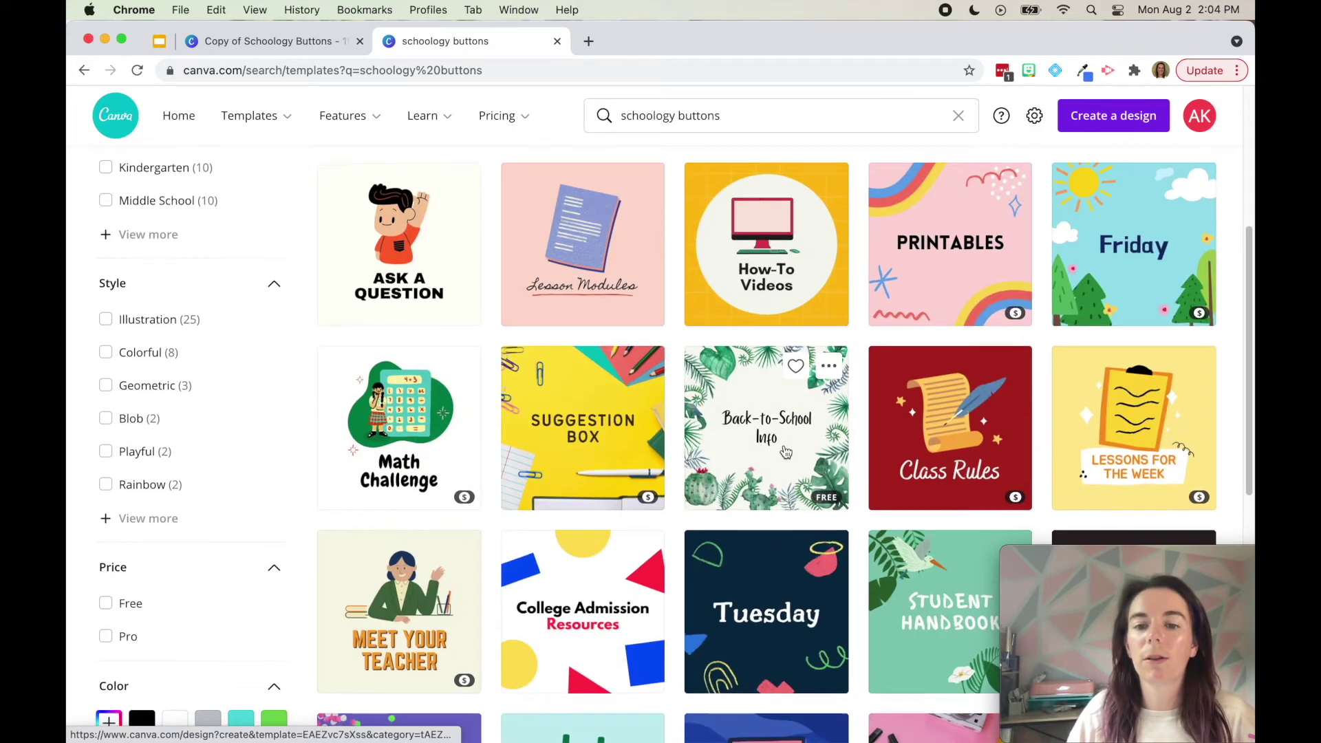
scroll(768, 421, "down", 8)
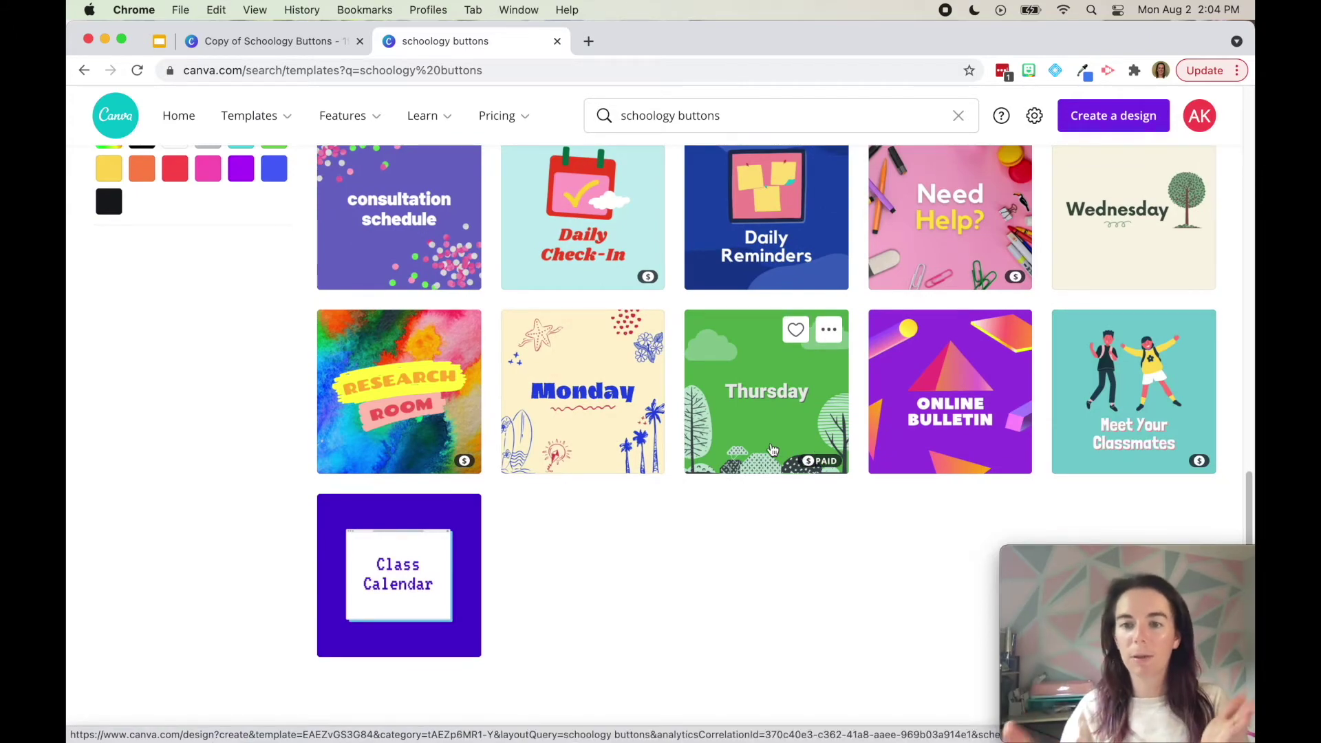
scroll(814, 487, "up", 9)
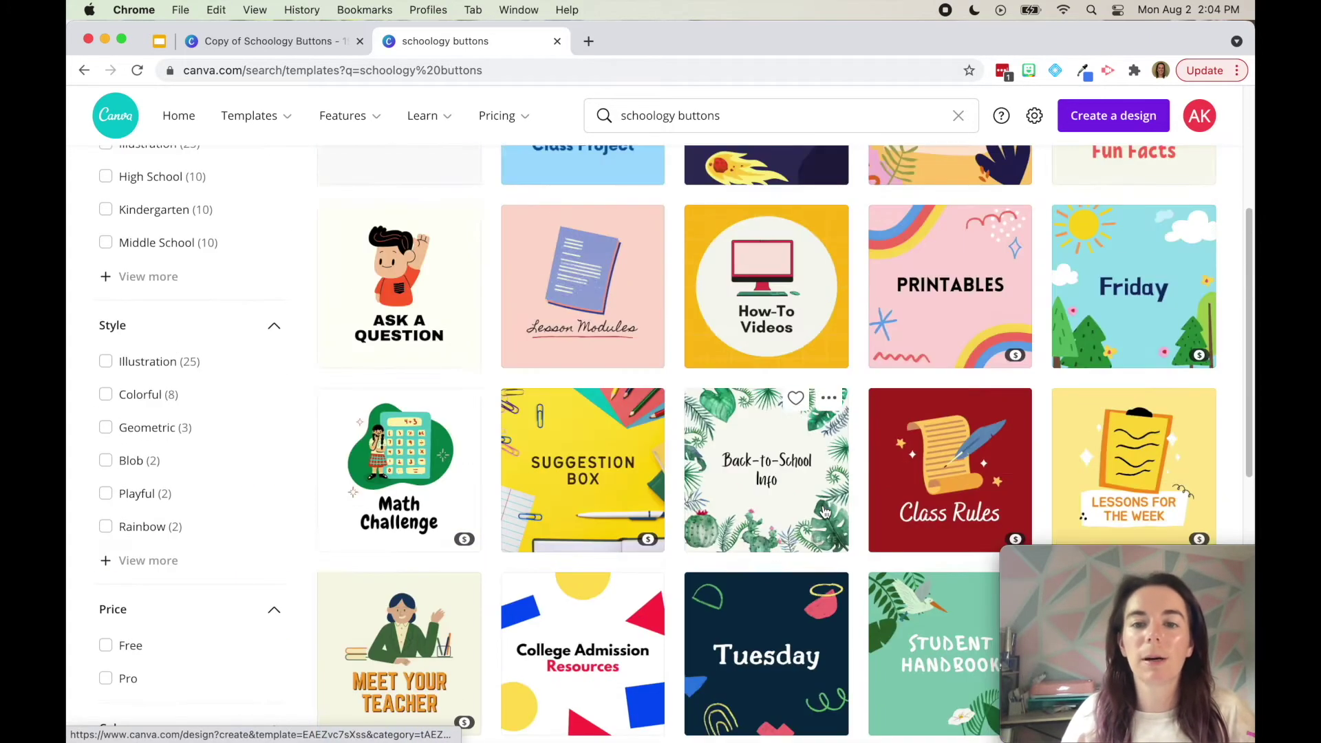
scroll(825, 511, "up", 4)
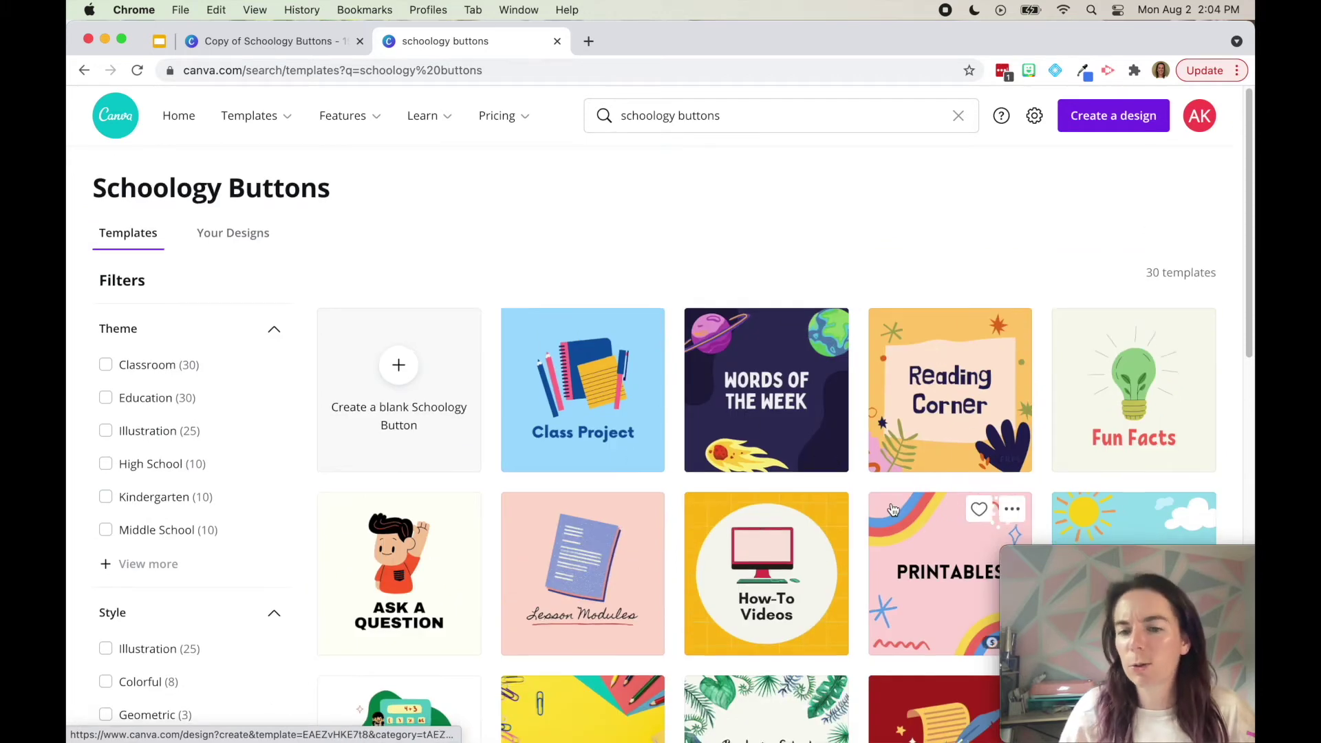
scroll(893, 509, "down", 4)
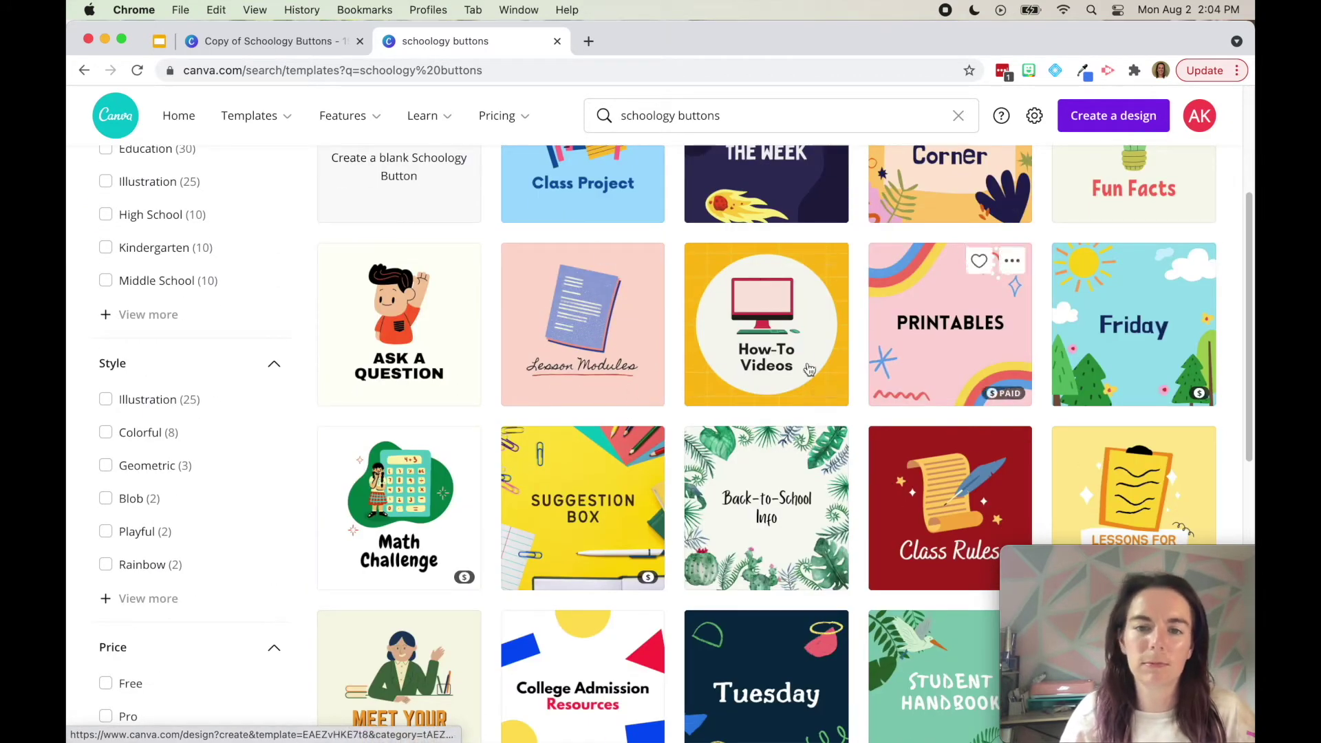
scroll(784, 337, "down", 2)
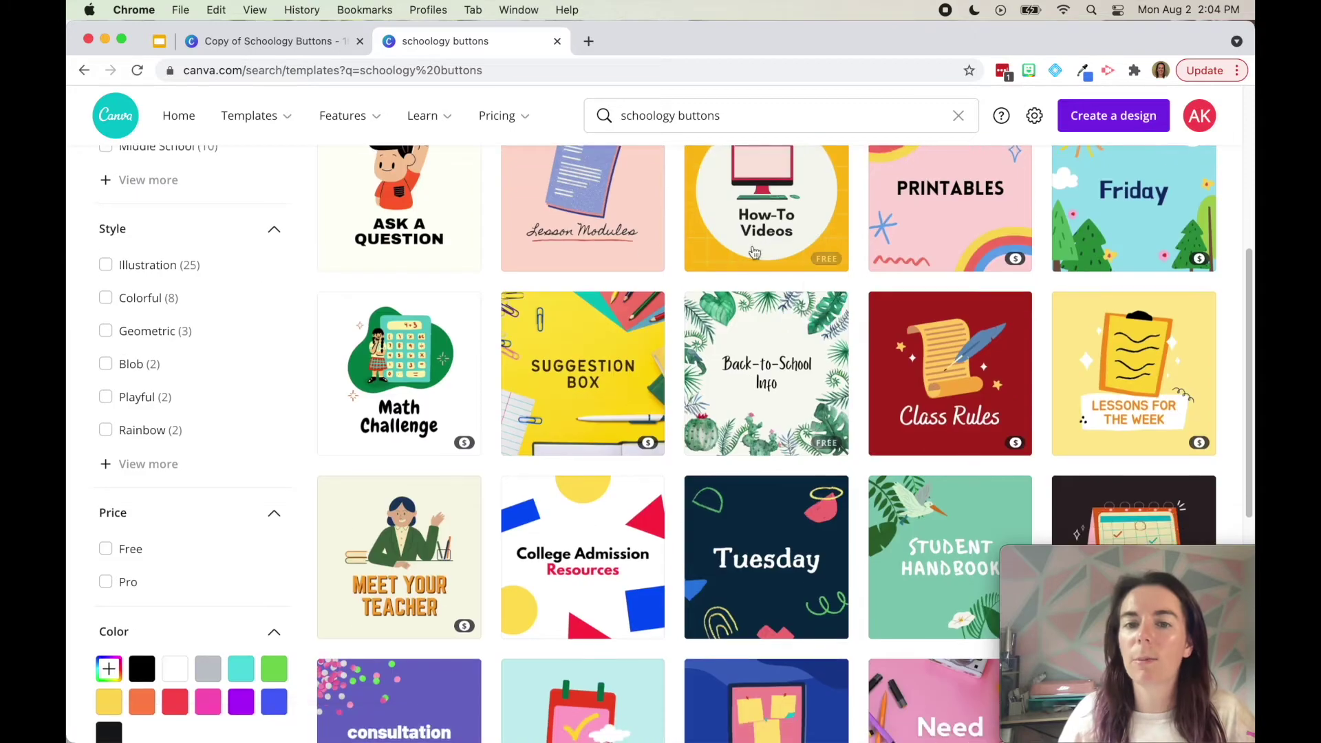
scroll(796, 361, "down", 5)
scroll(894, 344, "up", 5)
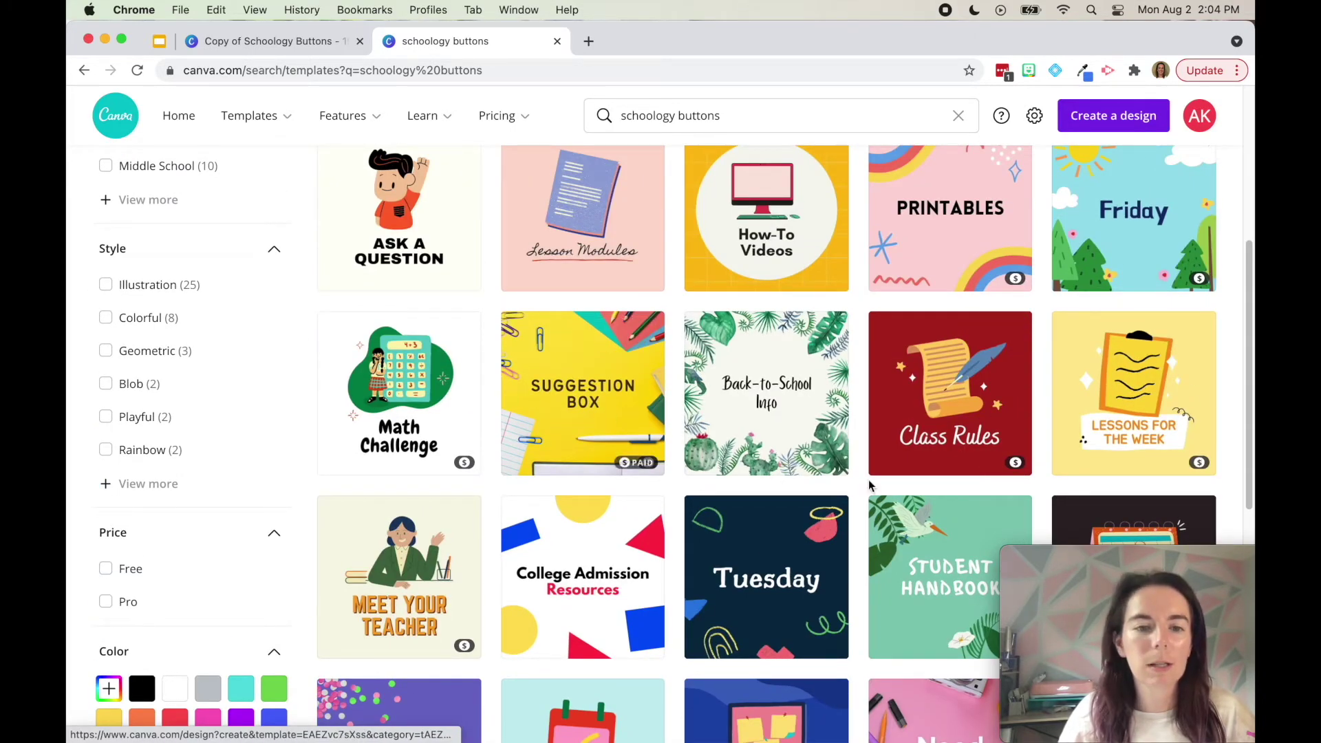
scroll(680, 483, "up", 1)
scroll(680, 478, "up", 5)
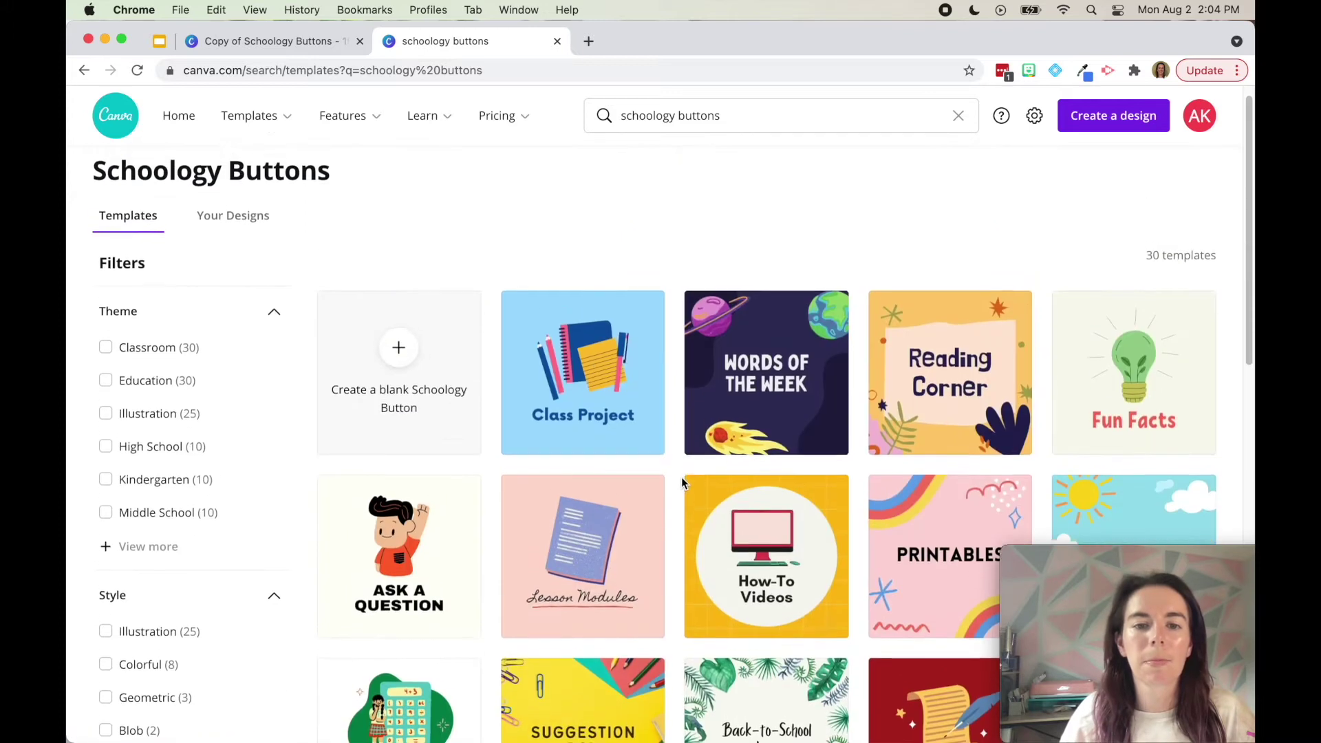
left_click(610, 415)
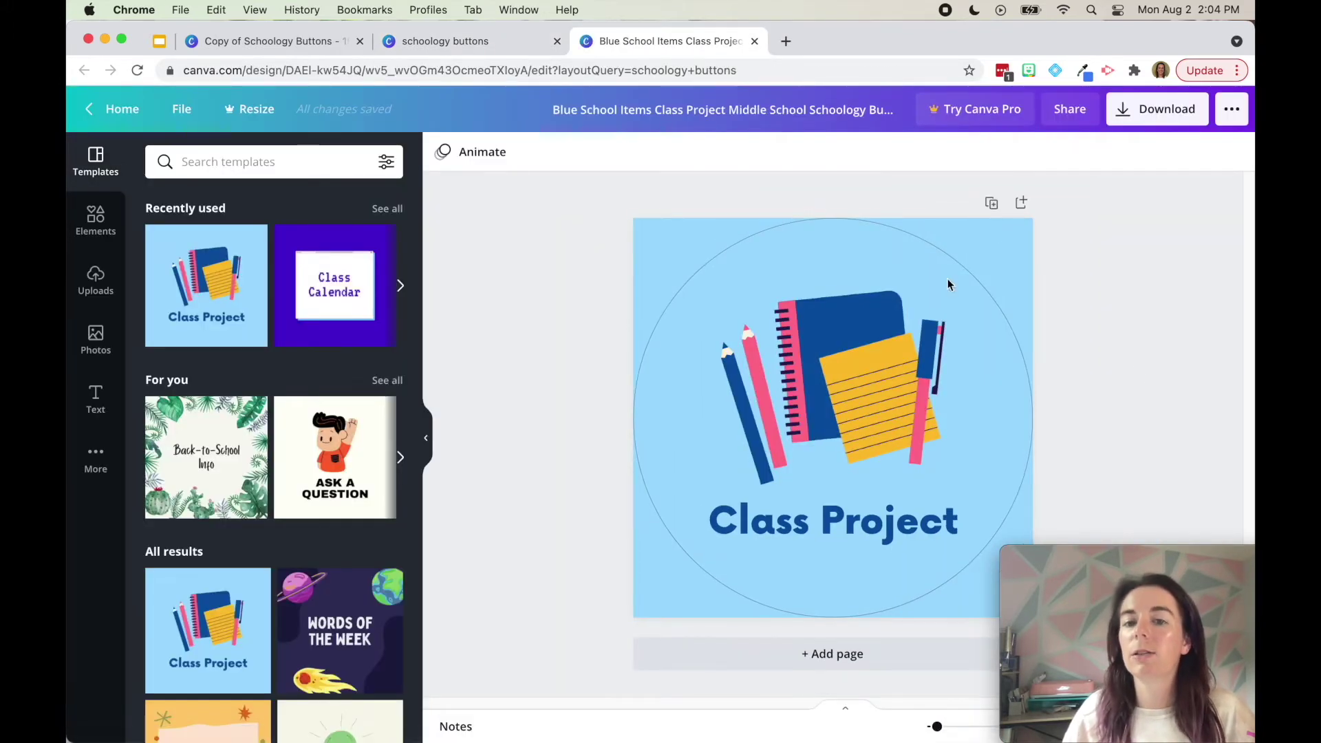
Change the Class Project caption to 'Homework'.
left_click(427, 441)
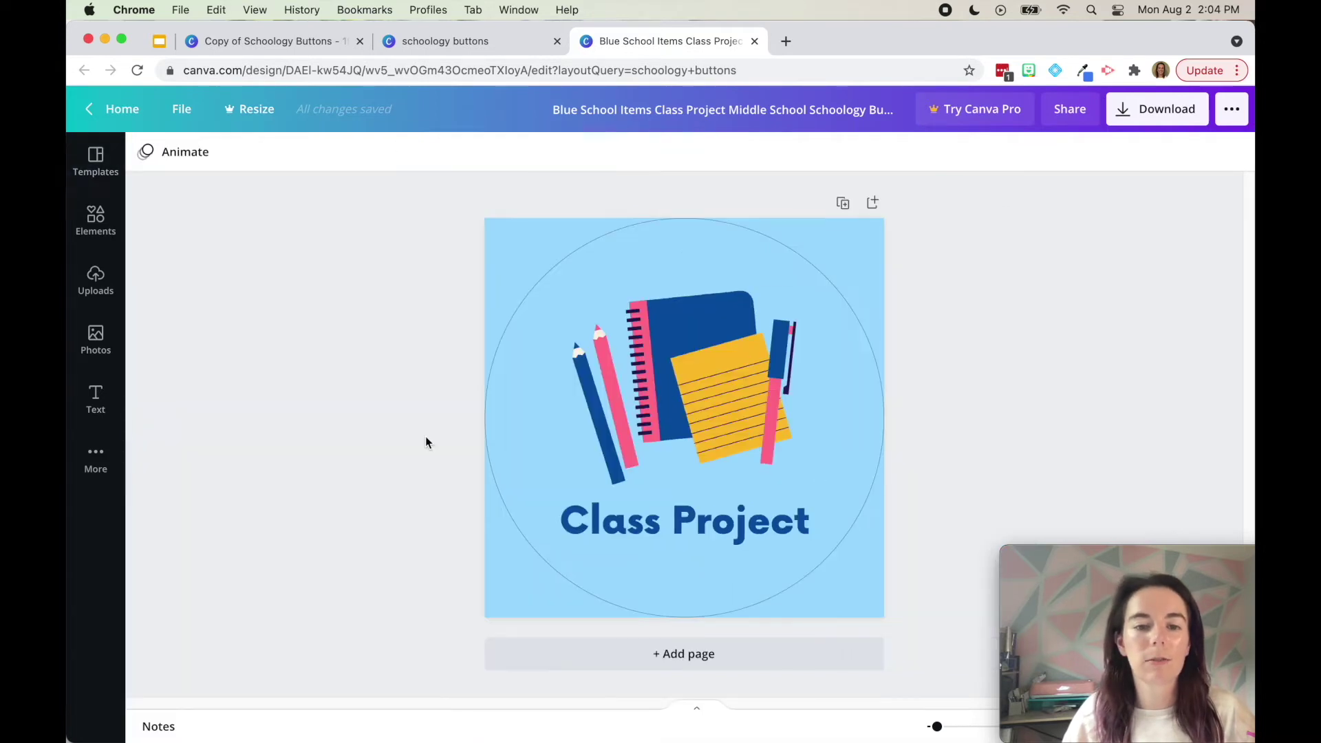
left_click(690, 528)
left_click(687, 528)
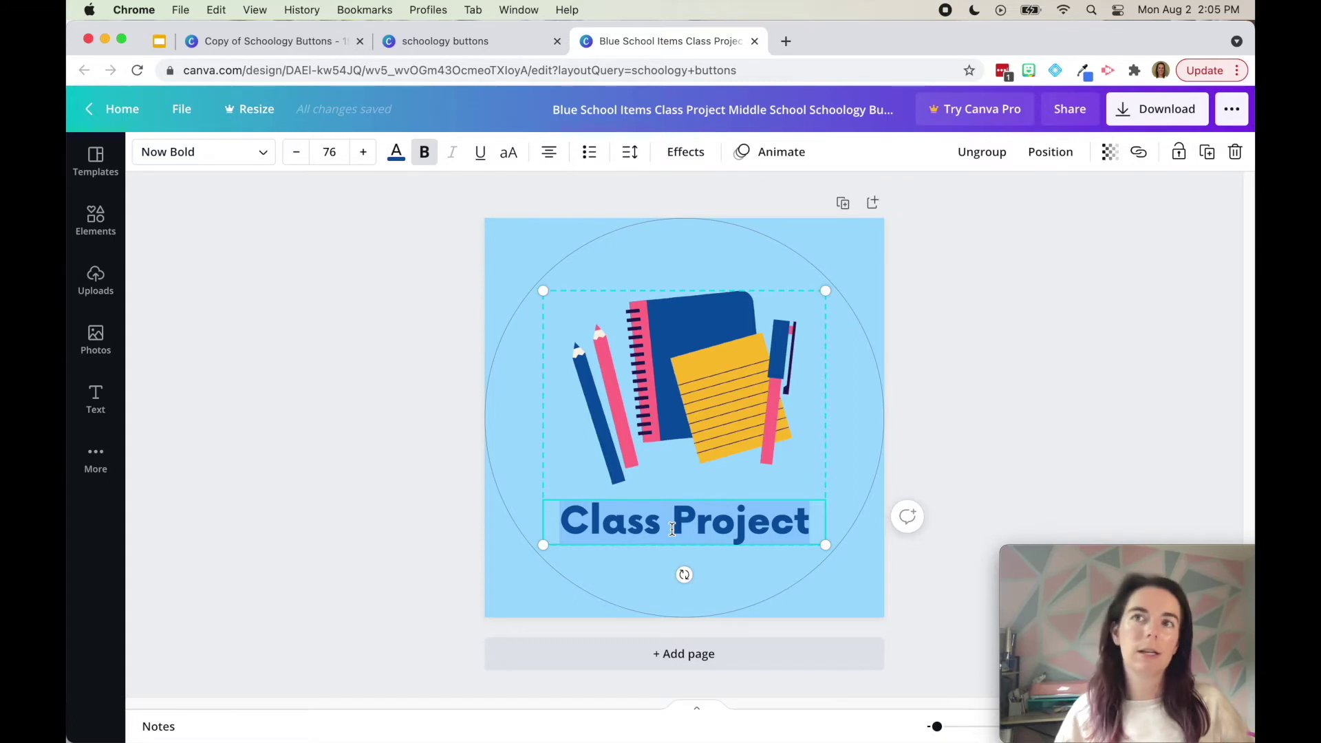
type("Homework")
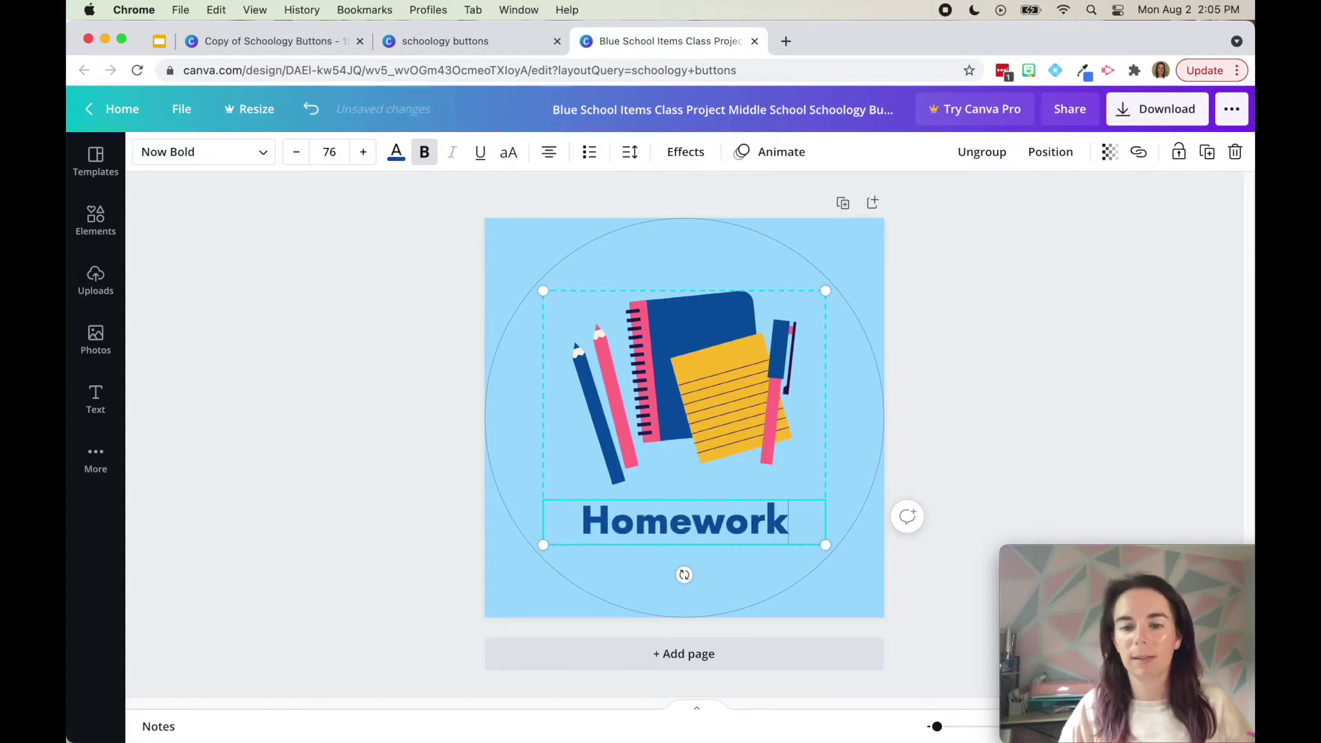
left_click(383, 513)
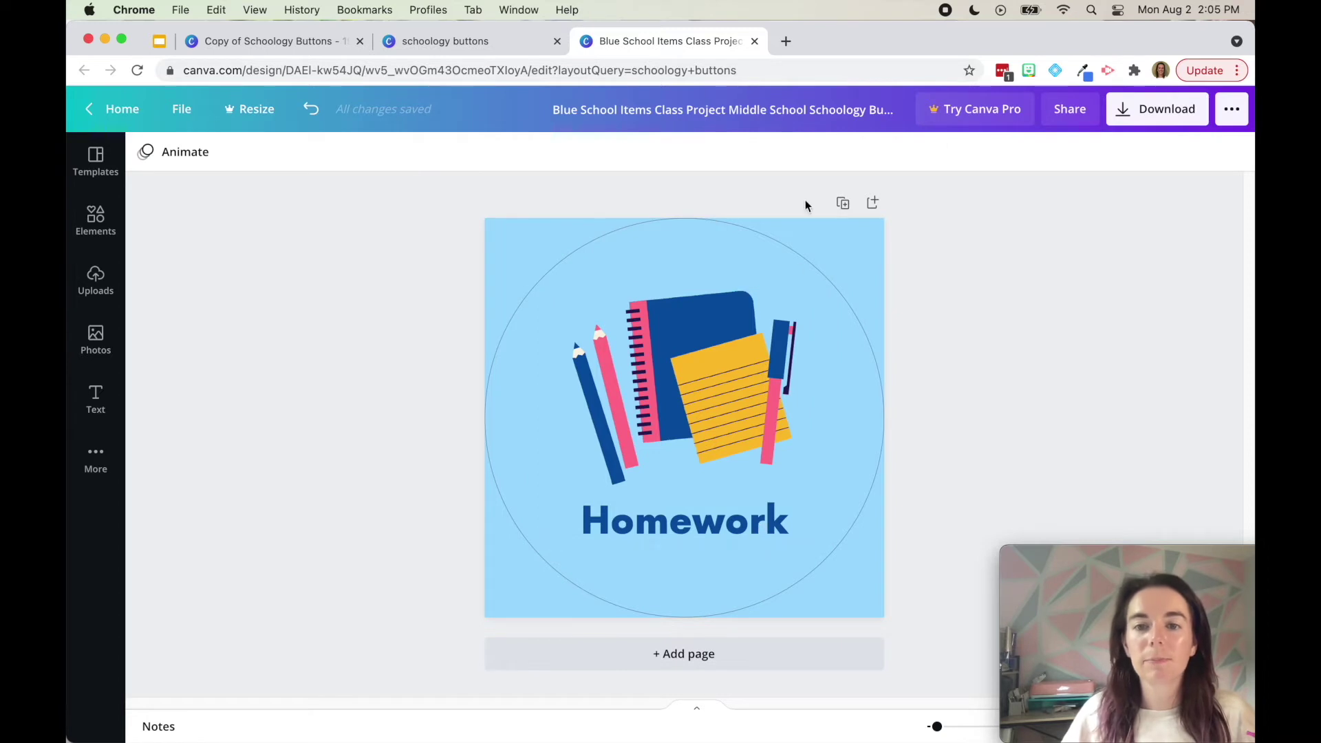
Duplicate the Homework page, check the copied caption on page 2, then return to page 1.
left_click(845, 203)
left_click(669, 545)
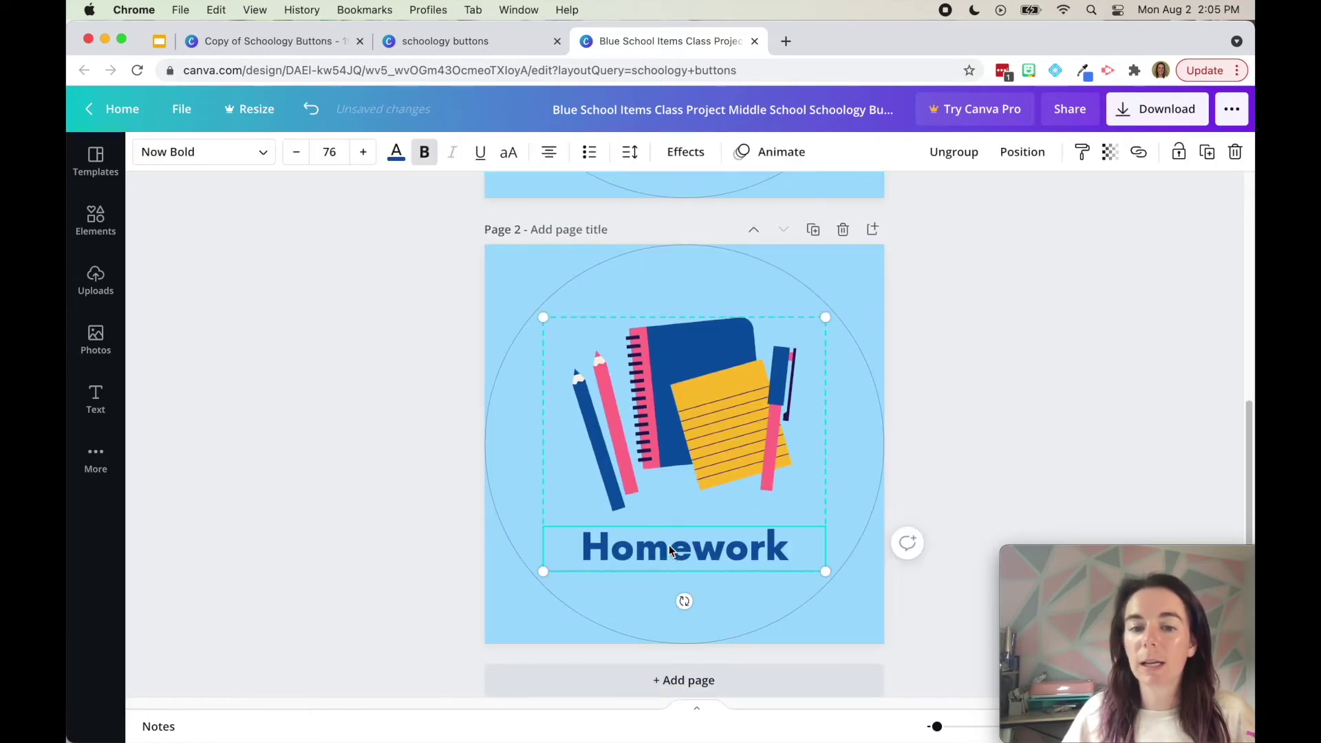
left_click(646, 558)
double_click(646, 559)
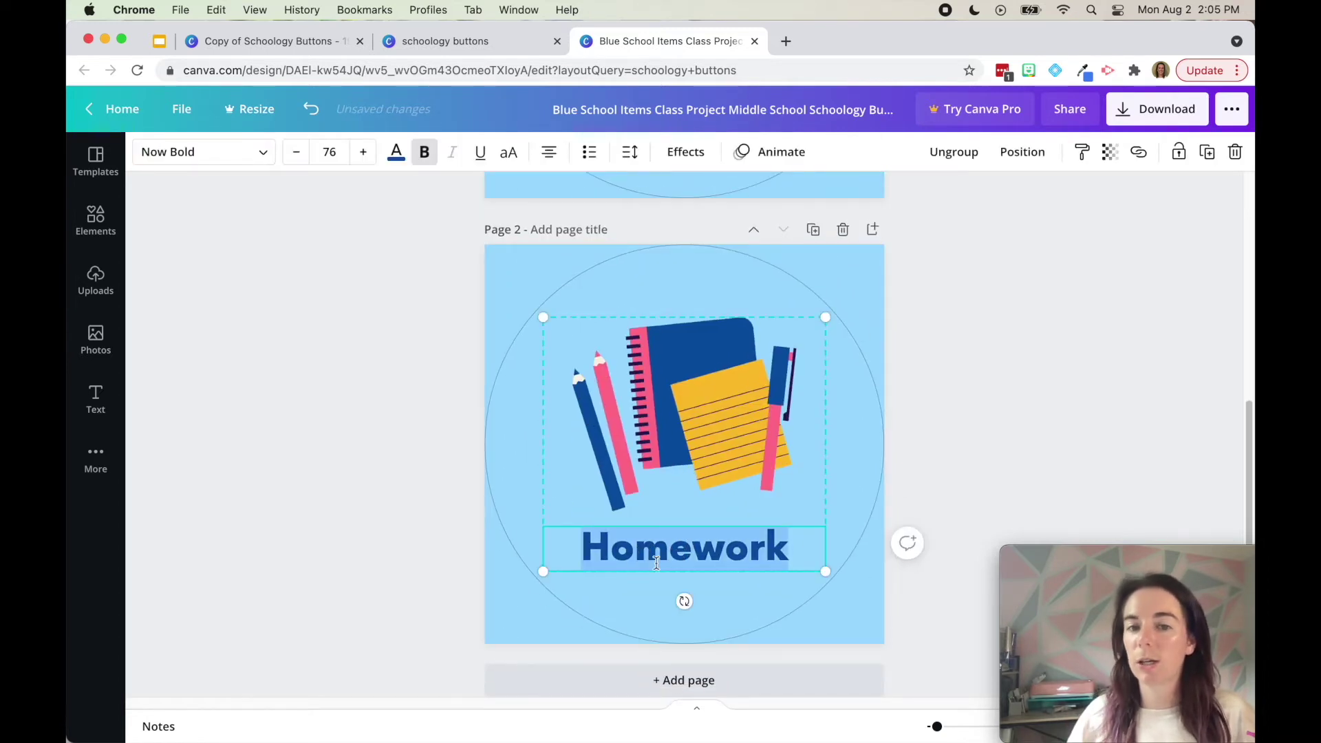
left_click(994, 453)
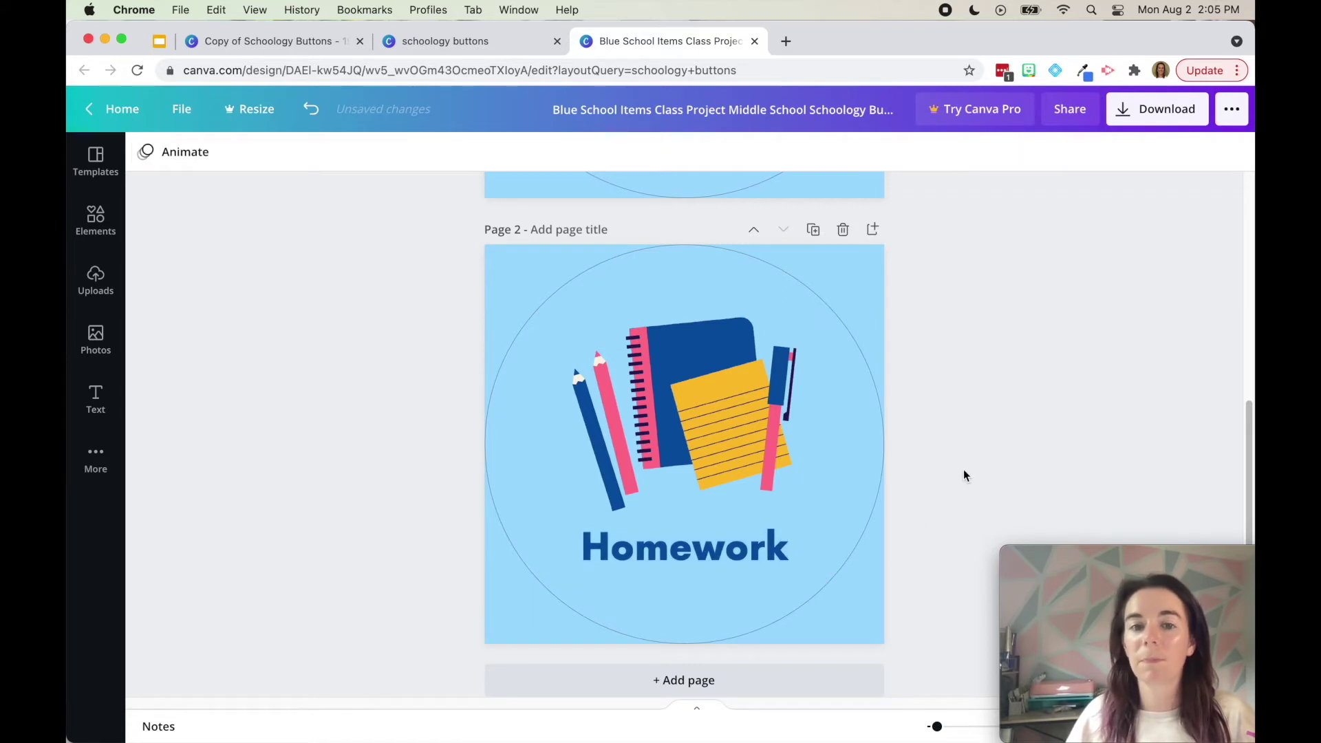
scroll(988, 471, "up", 6)
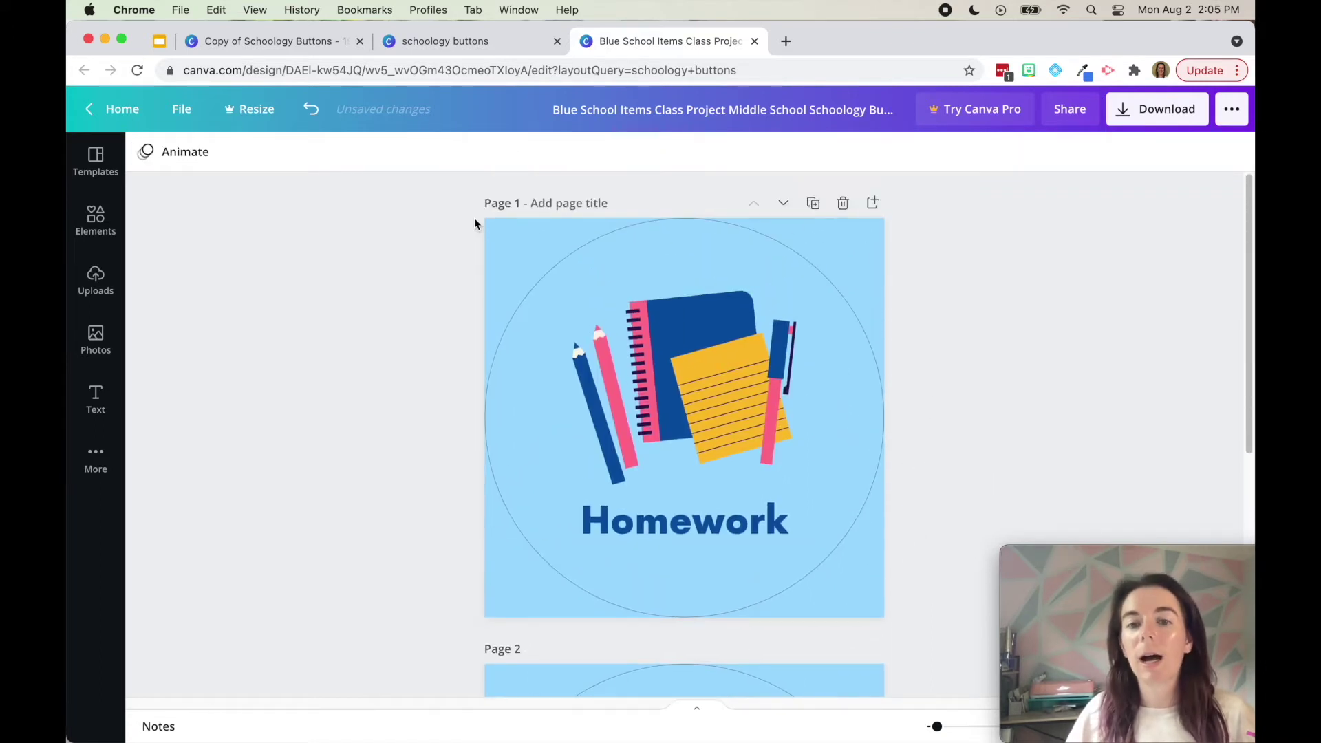
left_click(844, 245)
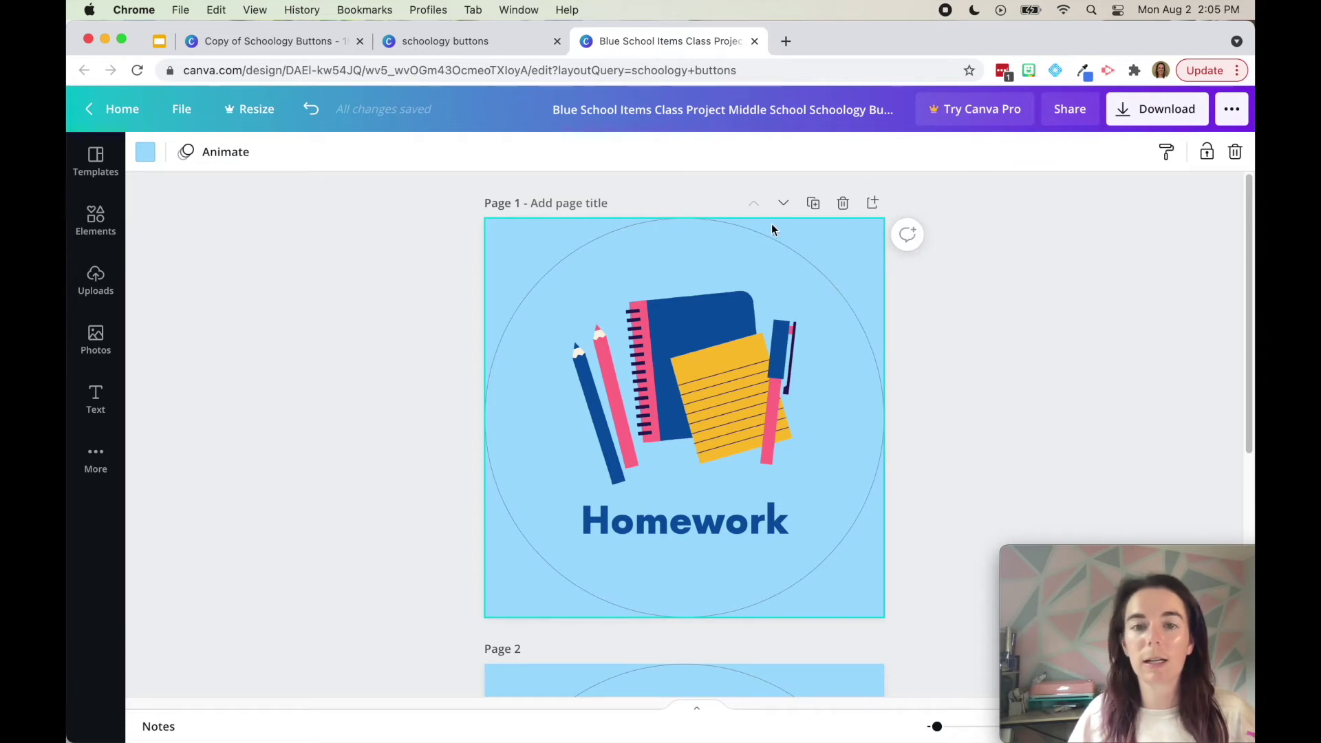
left_click(144, 152)
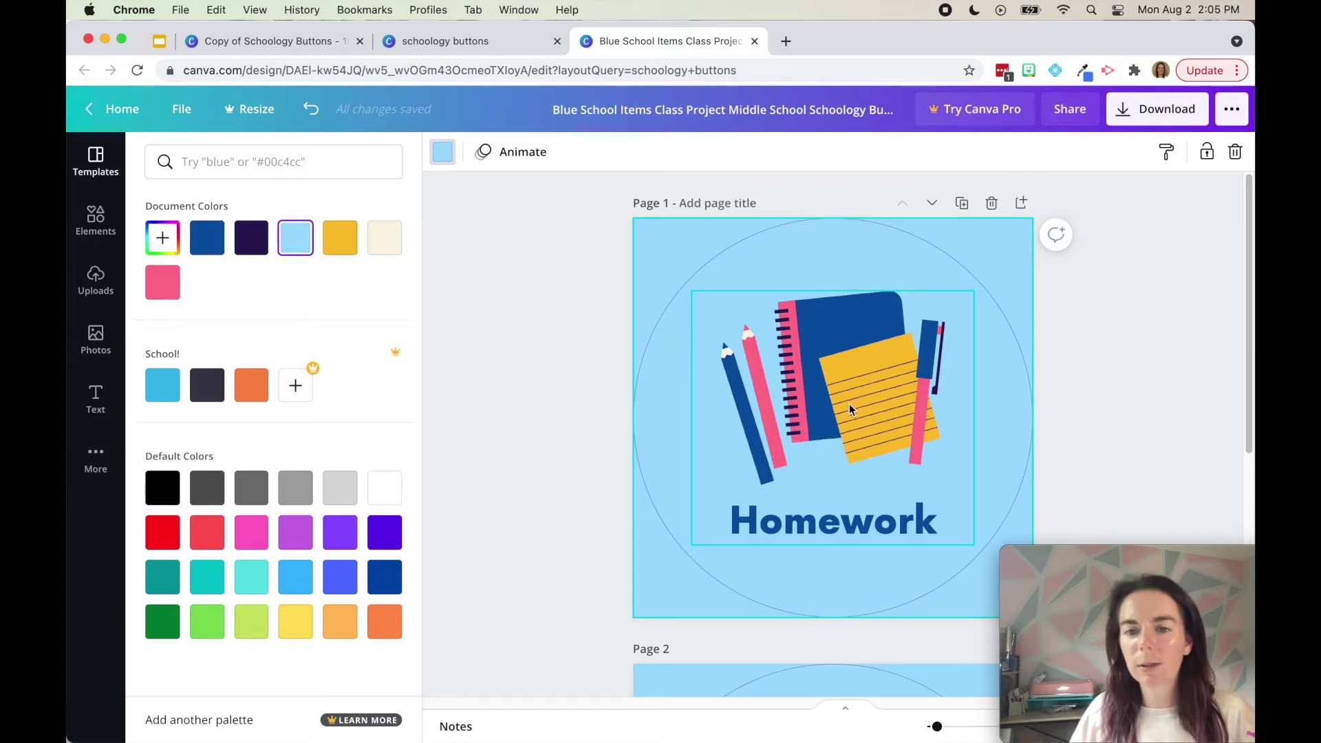
left_click(1070, 402)
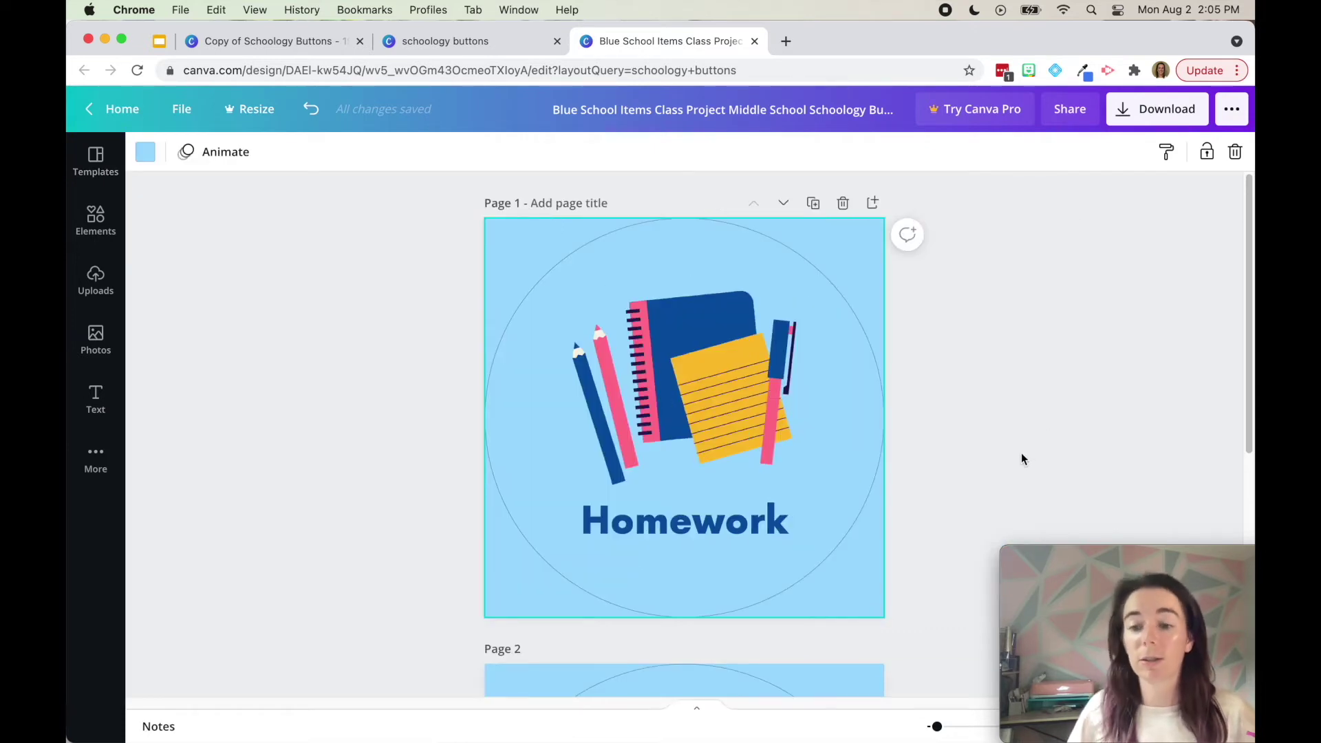
scroll(957, 489, "down", 5)
scroll(950, 486, "up", 5)
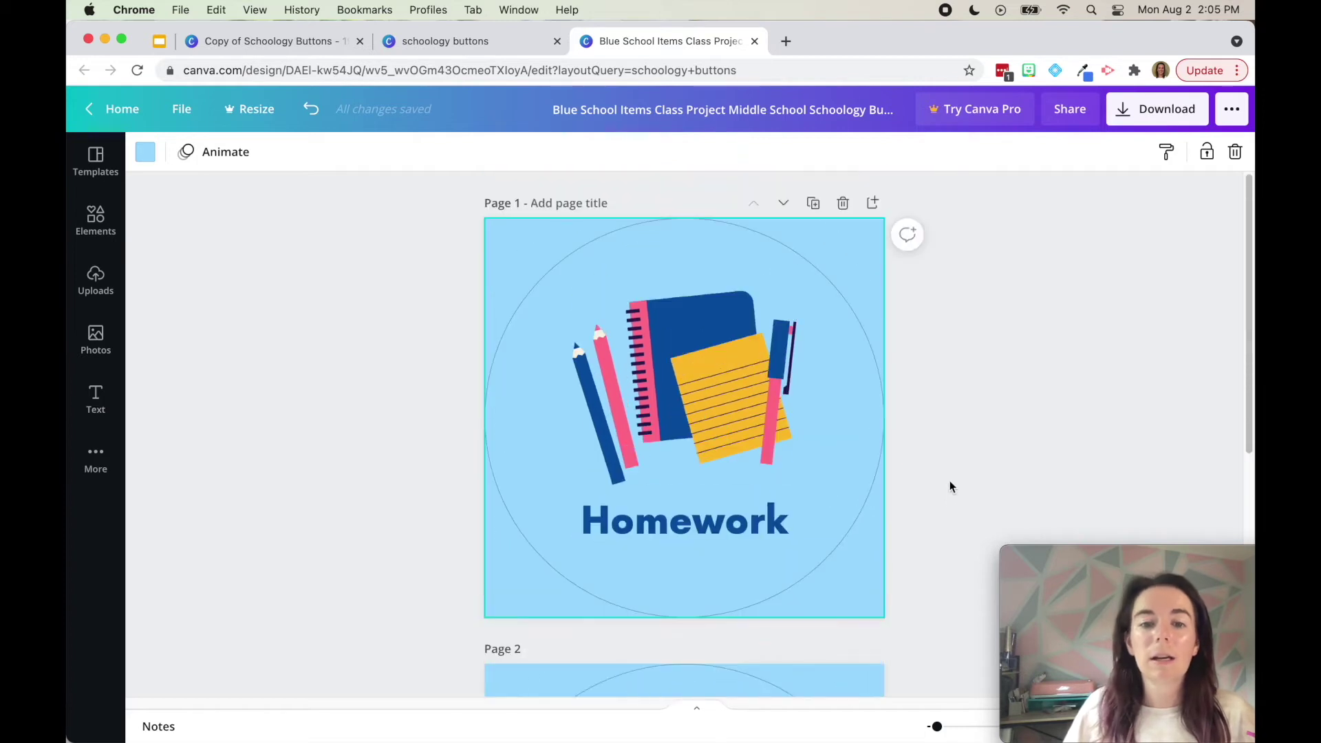
left_click(659, 523)
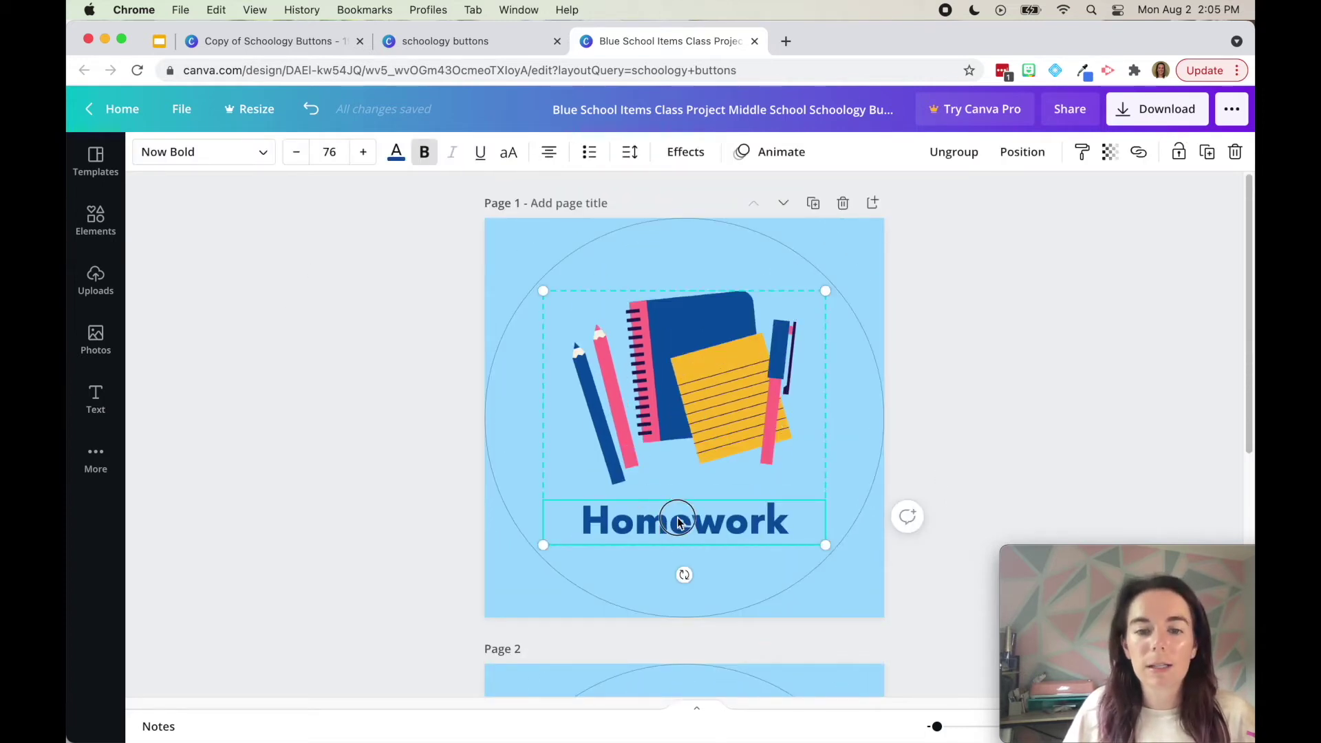
Set the Homework label in the Gagalin font after trying Give You Glory.
double_click(678, 522)
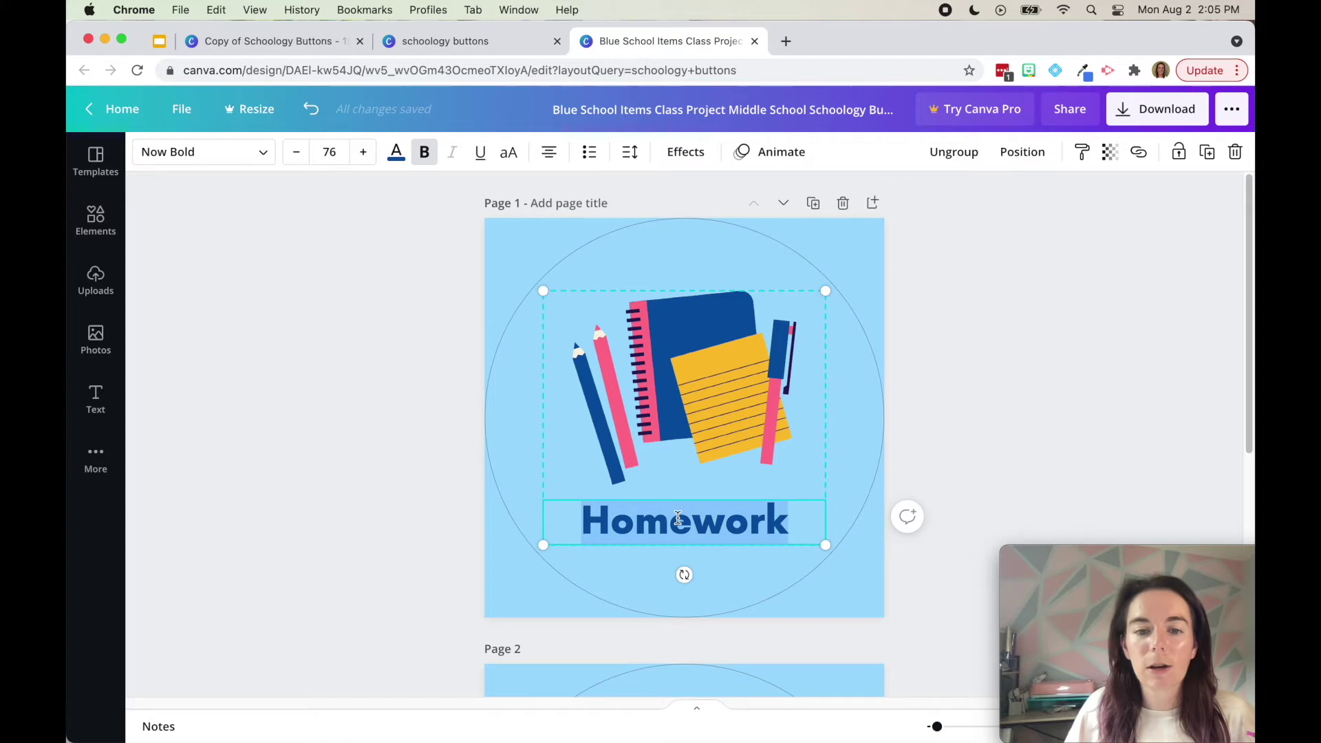
left_click(221, 154)
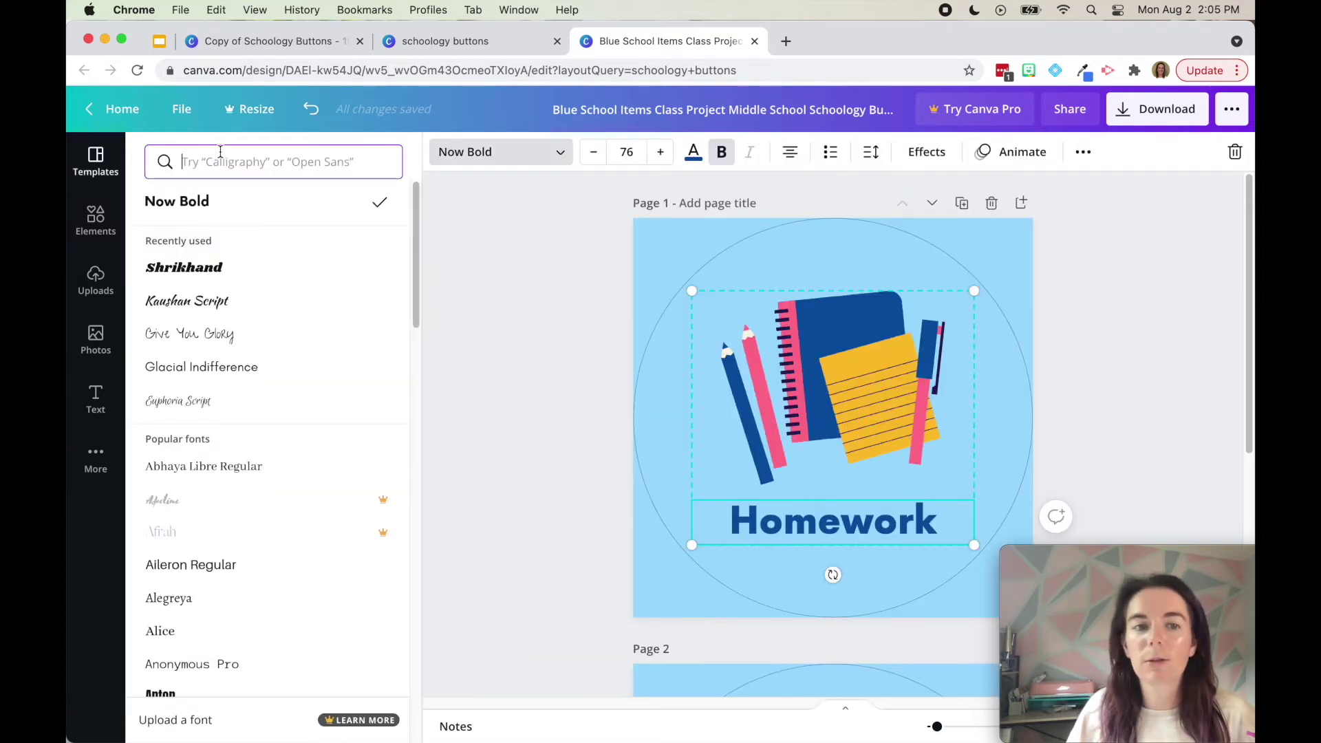
scroll(307, 366, "down", 1)
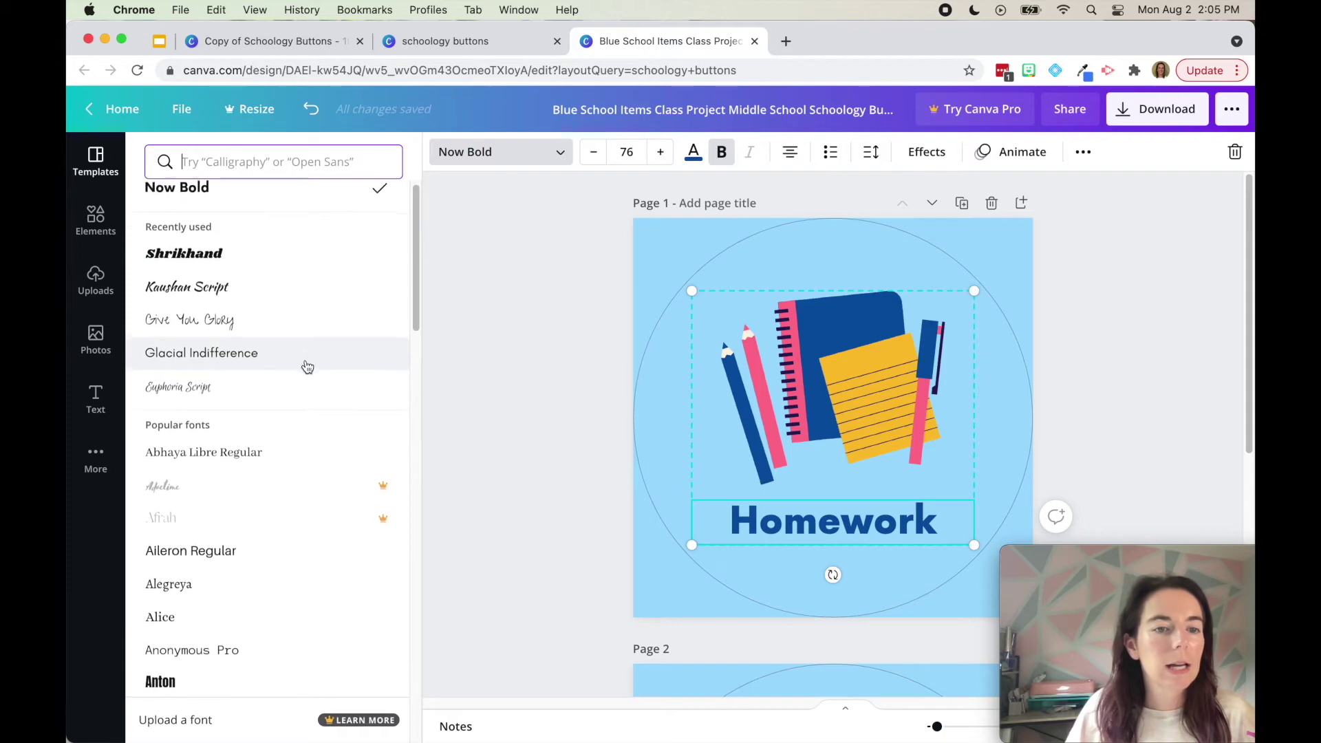
left_click(243, 304)
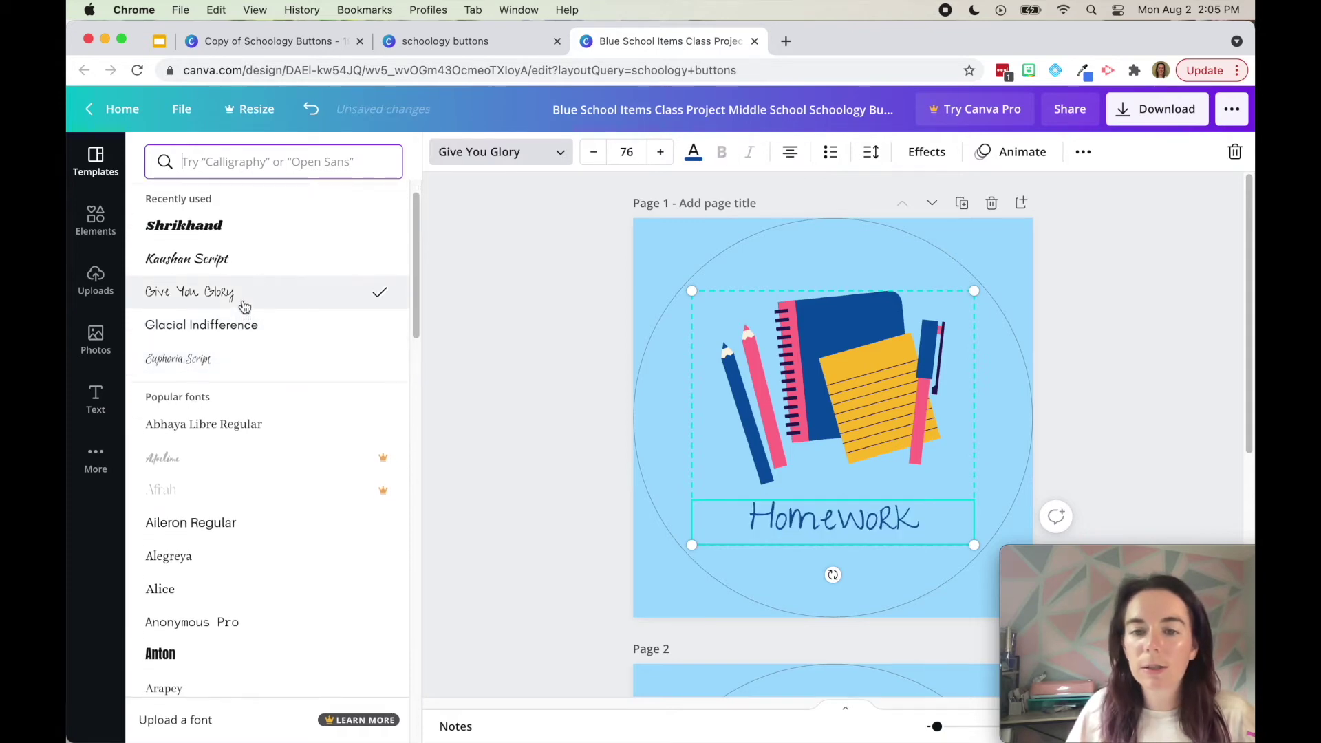
scroll(325, 398, "down", 15)
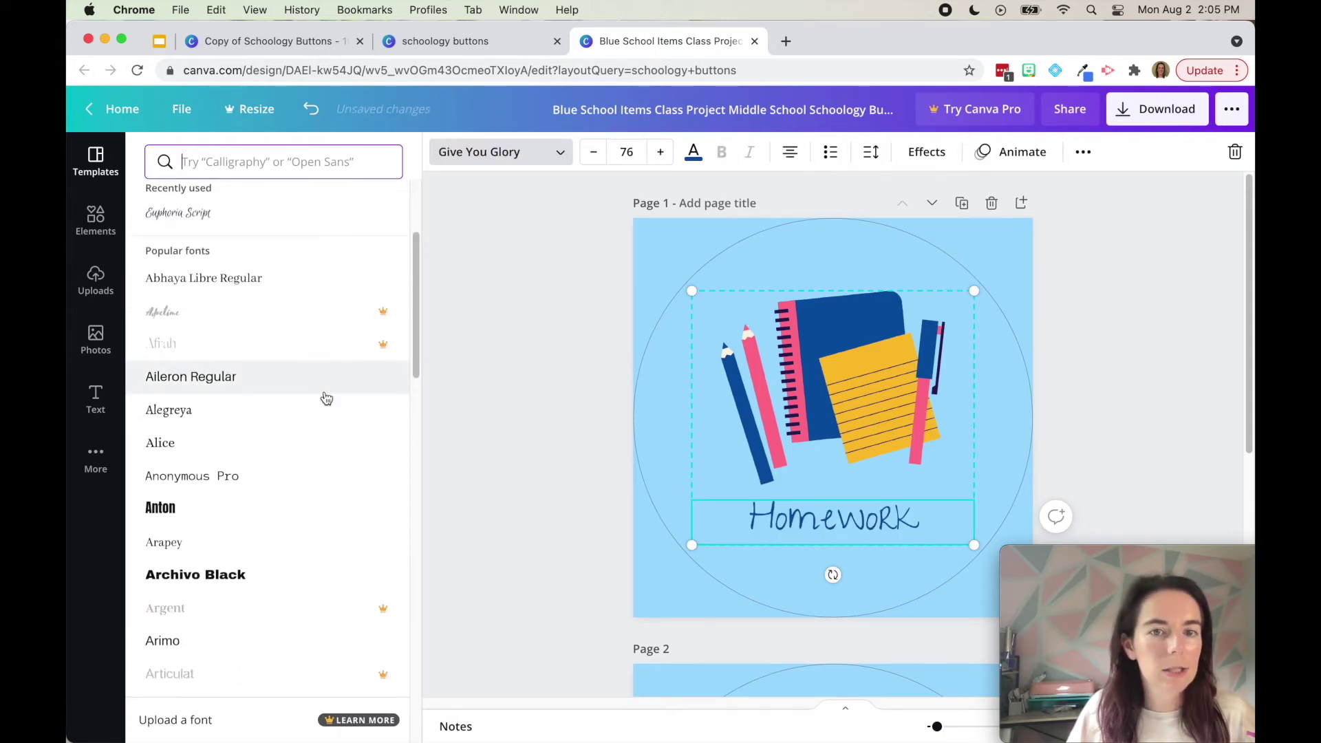
scroll(274, 492, "down", 10)
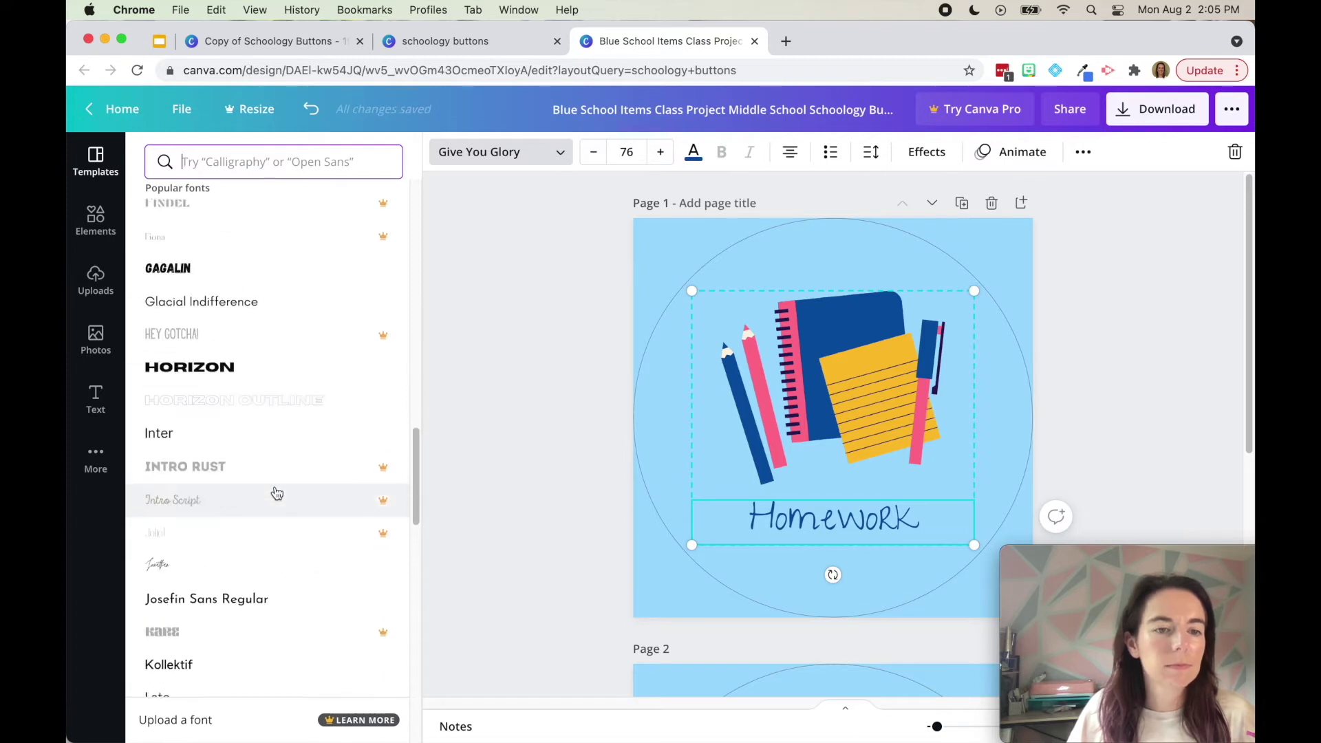
left_click(252, 296)
left_click(1088, 348)
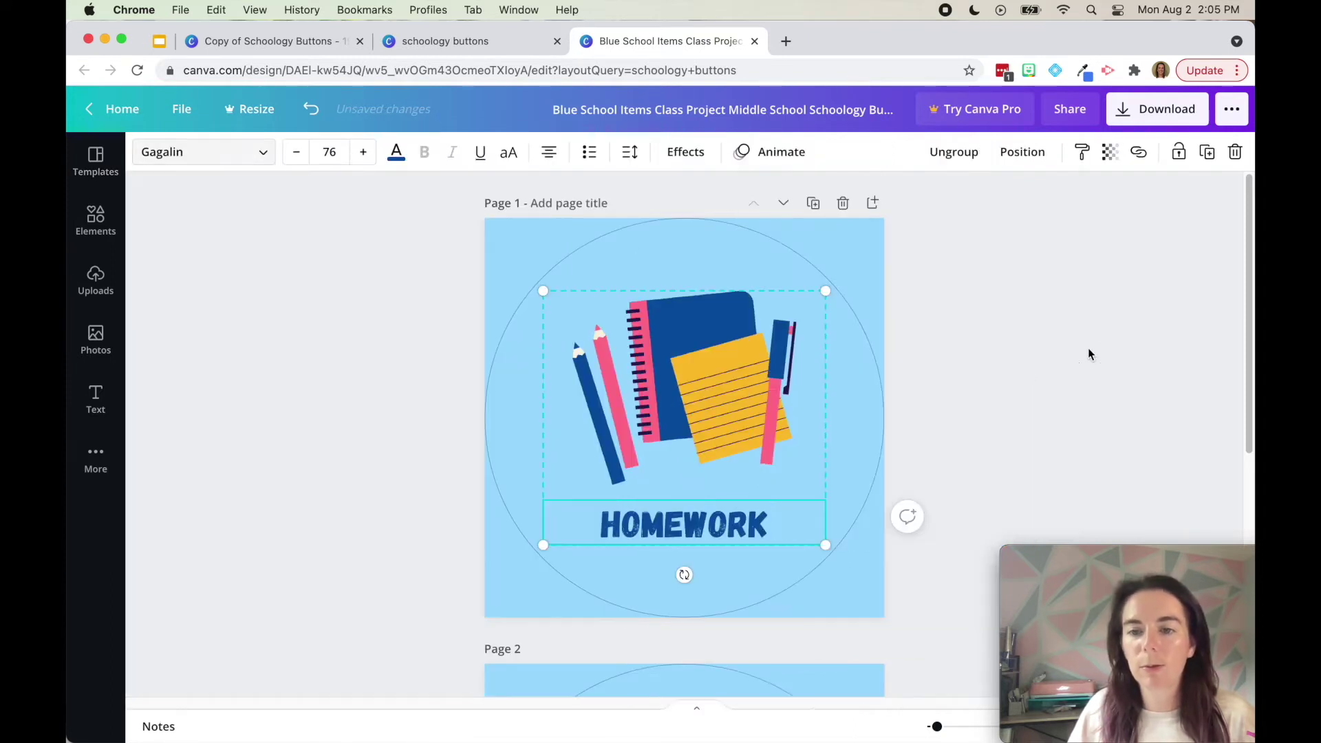
Increase the HOMEWORK label's font size five steps, from 76 up to 87.
left_click(531, 481)
left_click(750, 541)
left_click(365, 155)
left_click(364, 155)
left_click(365, 155)
left_click(364, 154)
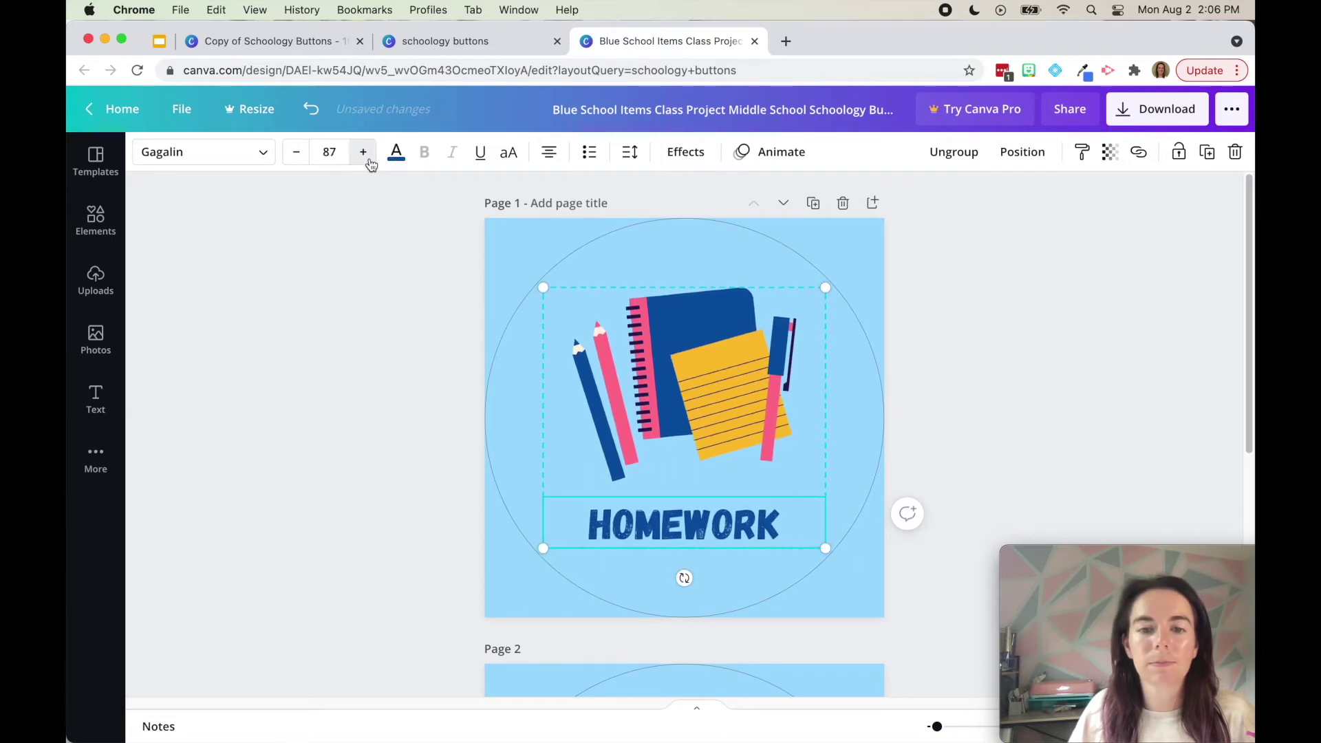
left_click(365, 155)
left_click(447, 408)
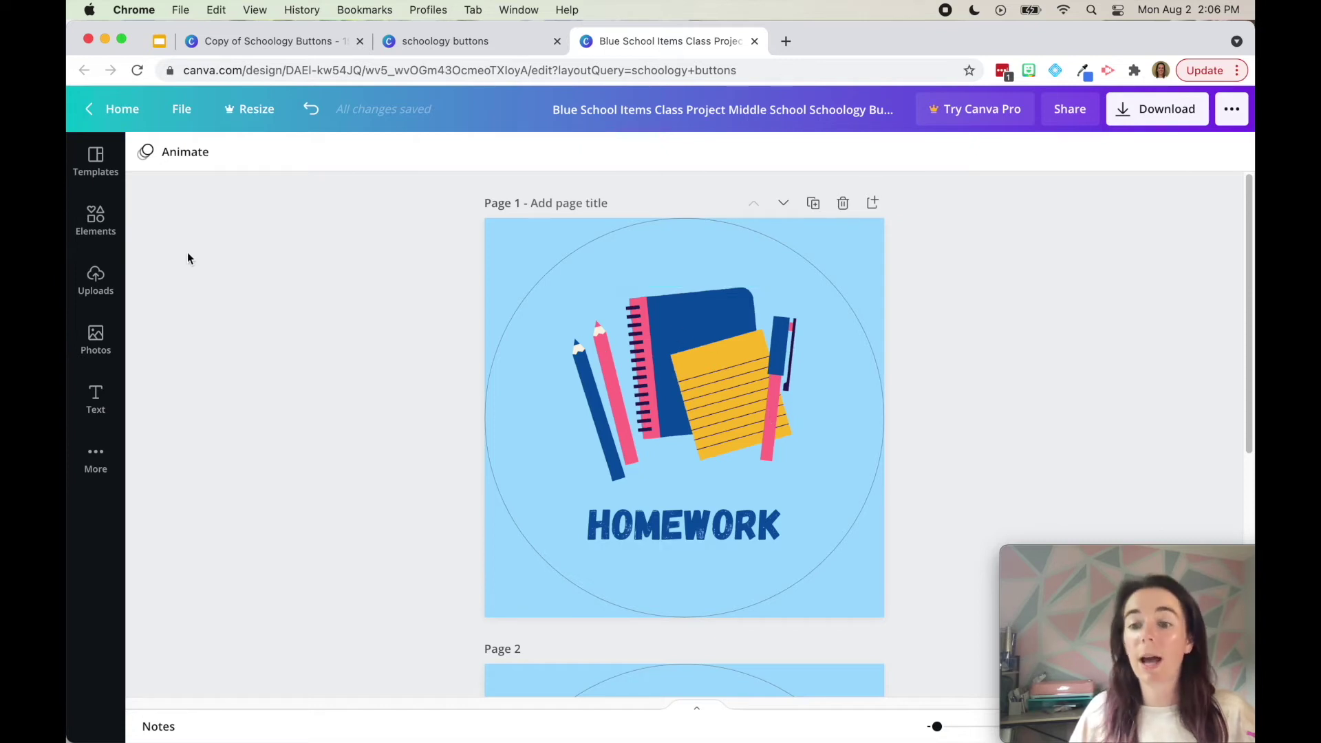
Search Elements for 'calculator' and add the black outline calculator to page 1.
left_click(103, 221)
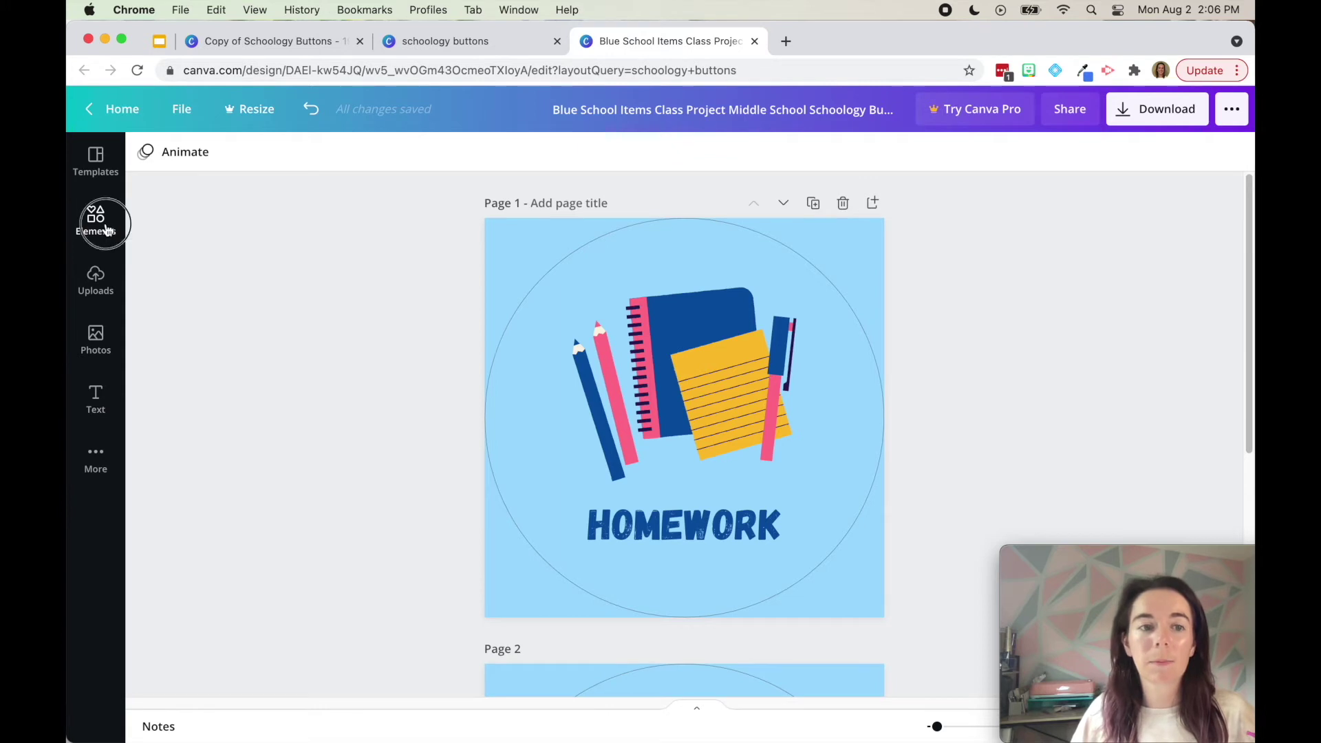
left_click(294, 163)
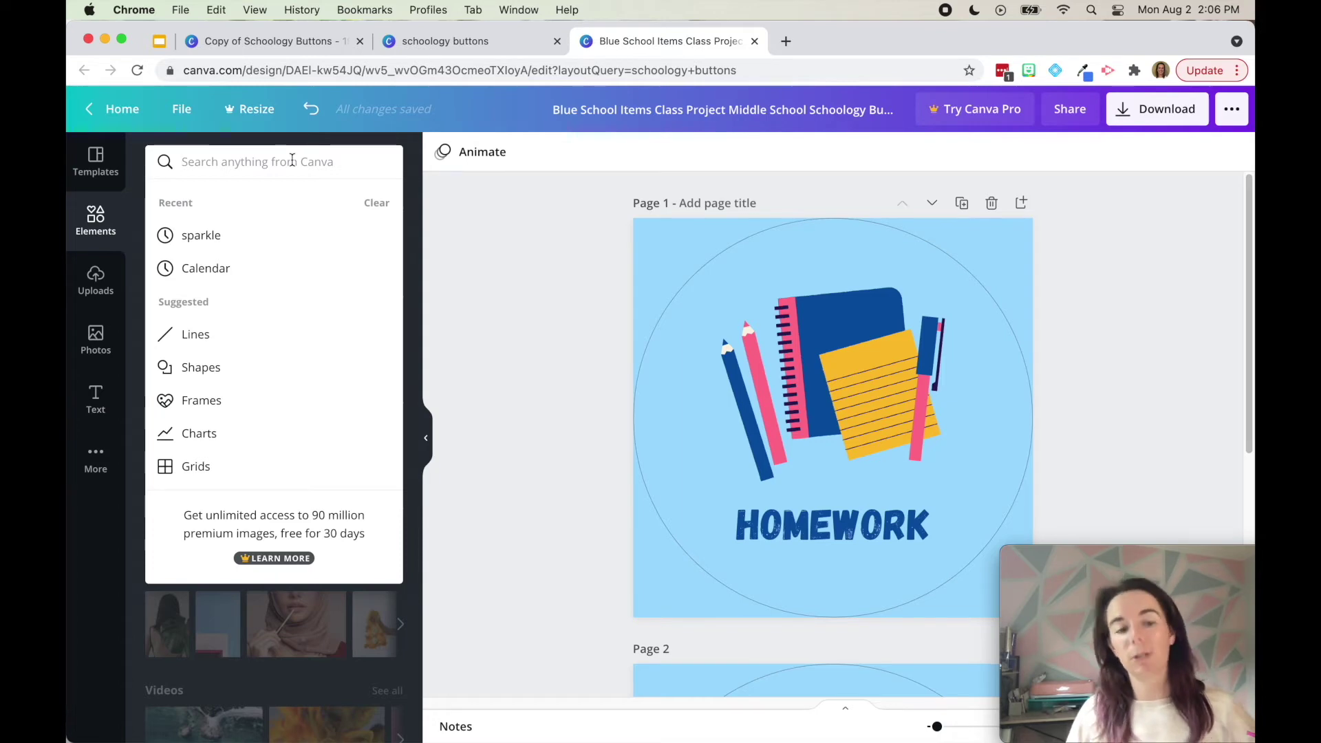
type("calculator")
key("Return")
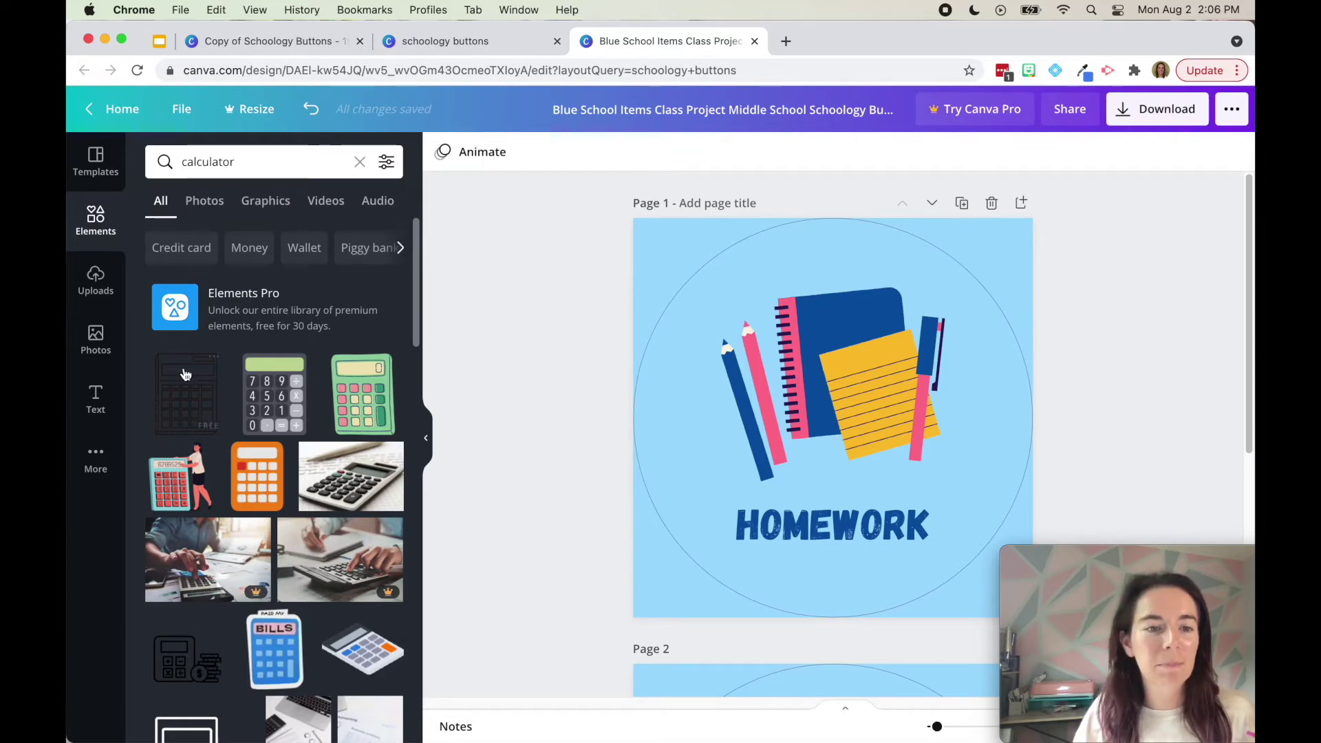
left_click(198, 406)
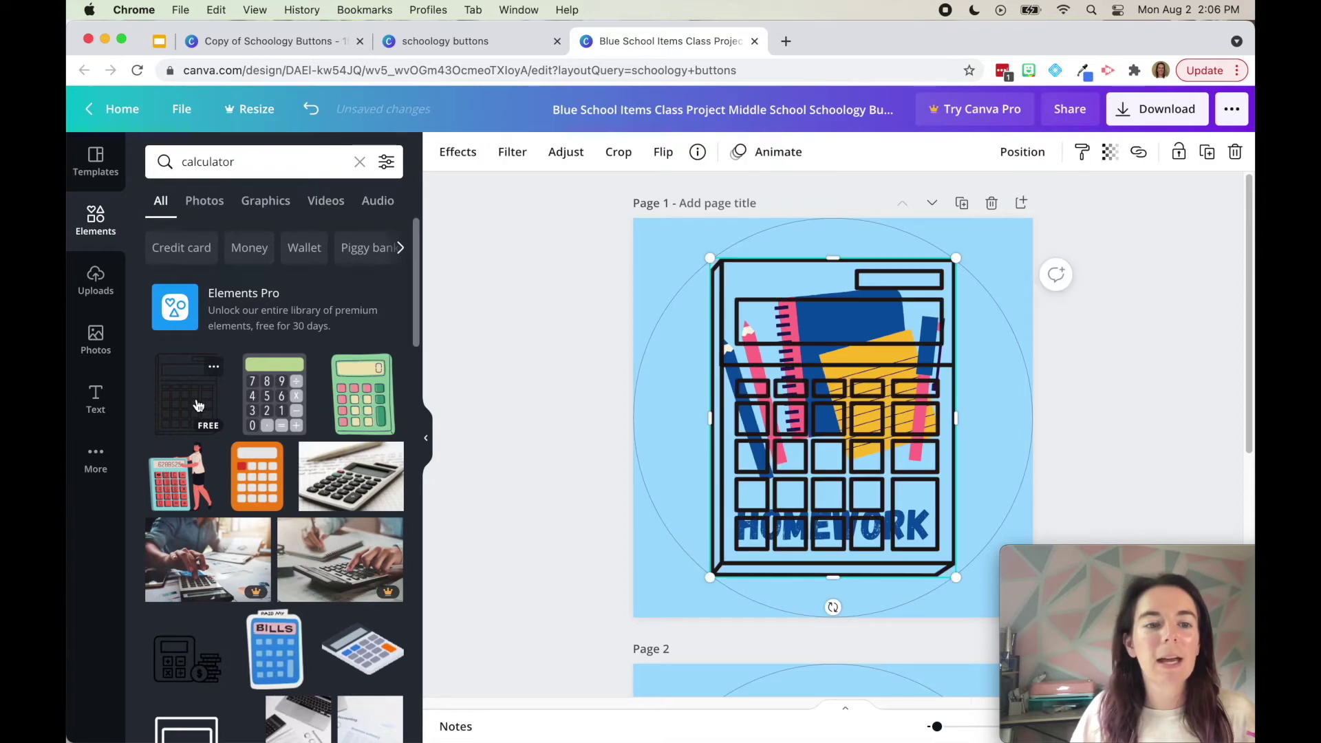
Add the teal calculator graphic from the calculator results and drag it to the page's lower left.
left_click(427, 430)
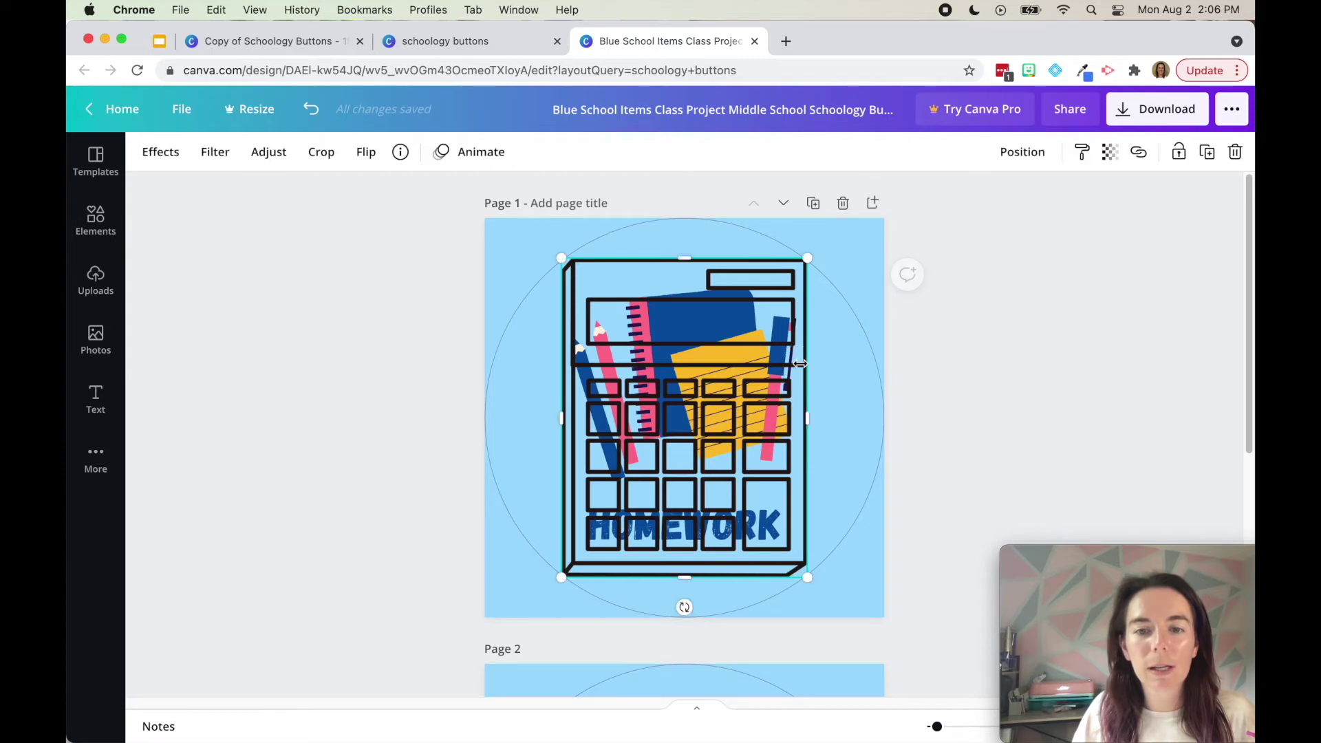
left_click(180, 156)
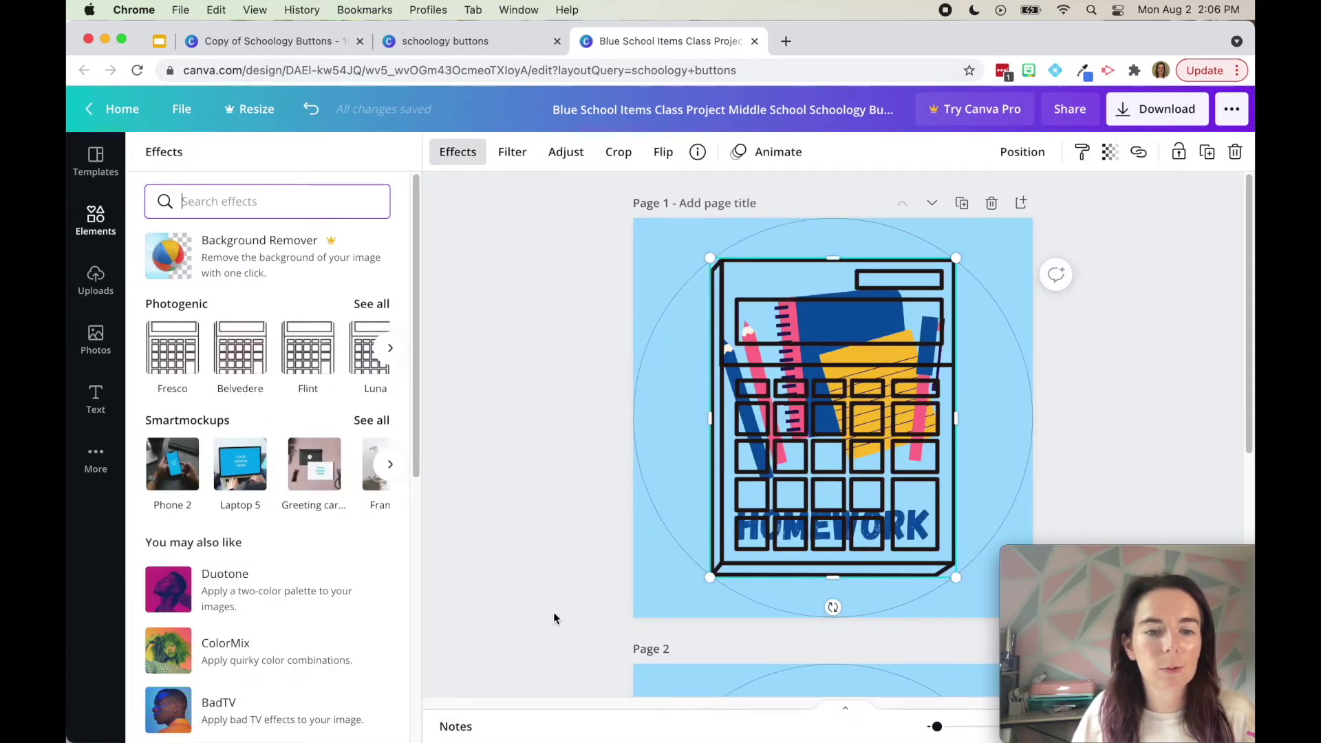
left_click(96, 218)
left_click(260, 162)
left_click(540, 421)
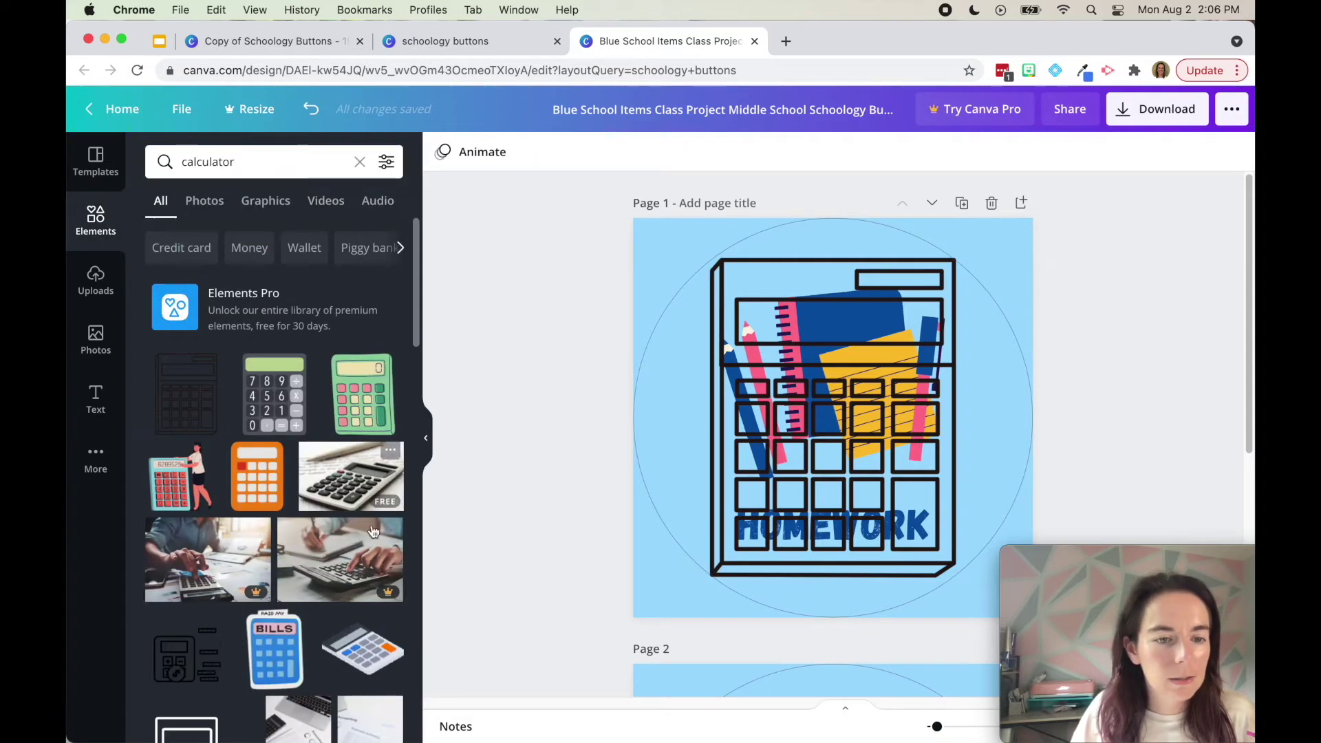
scroll(275, 482, "down", 10)
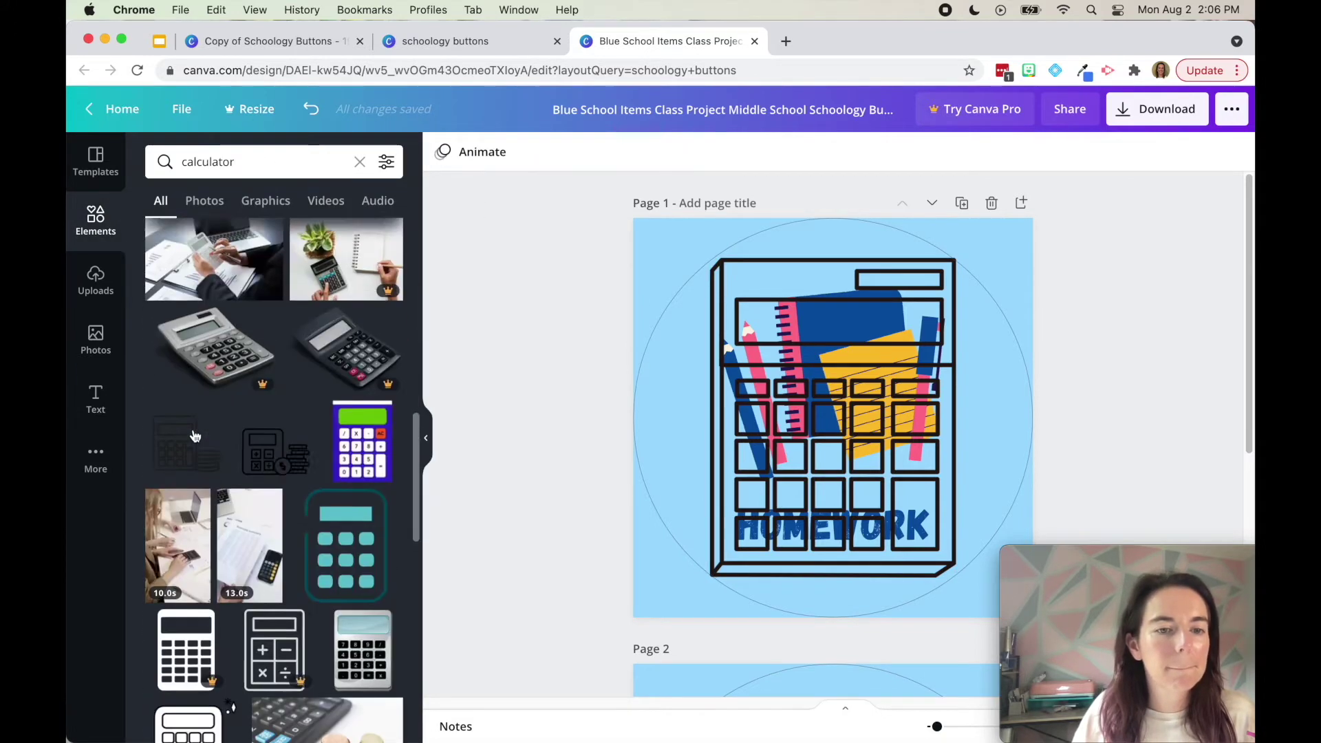
scroll(195, 437, "down", 4)
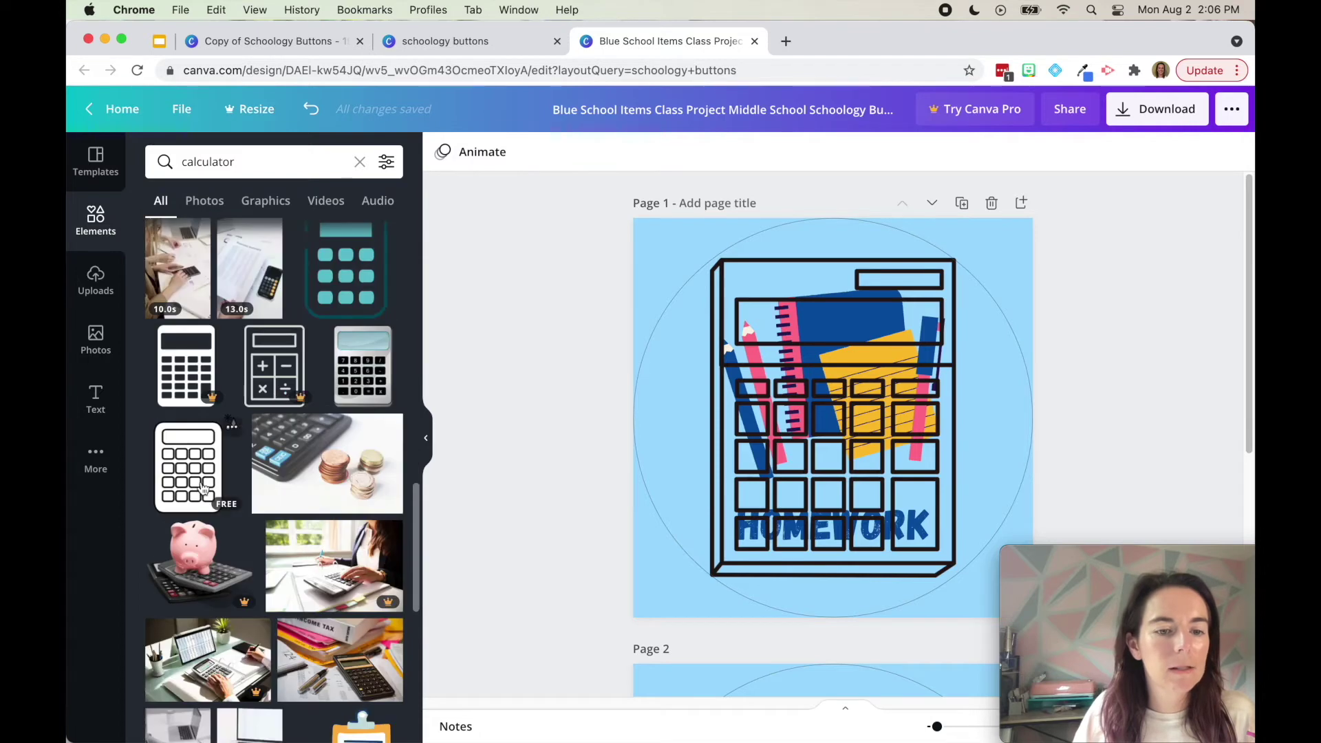
left_click(347, 270)
left_click_drag(833, 412, 692, 491)
Delete the black outline calculator and tilt the teal calculator about 20 degrees.
left_click(789, 266)
key("Delete")
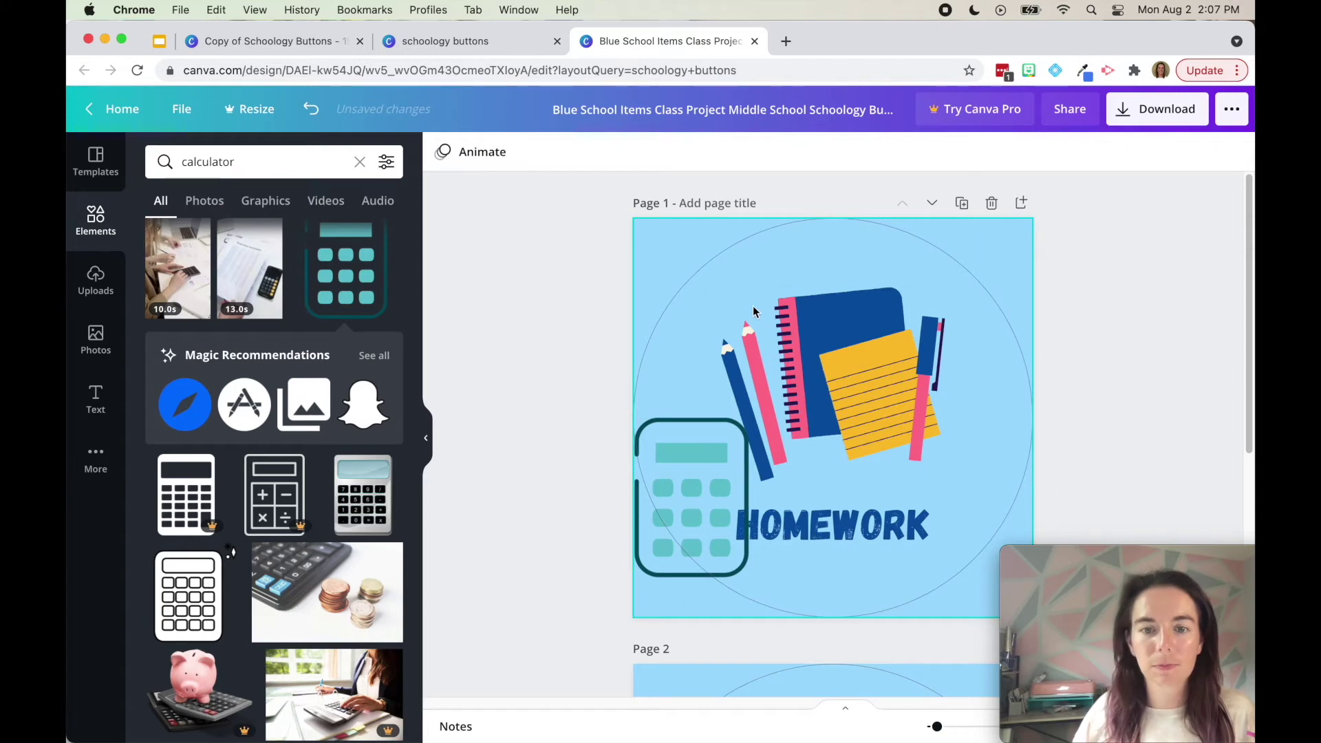
left_click(707, 448)
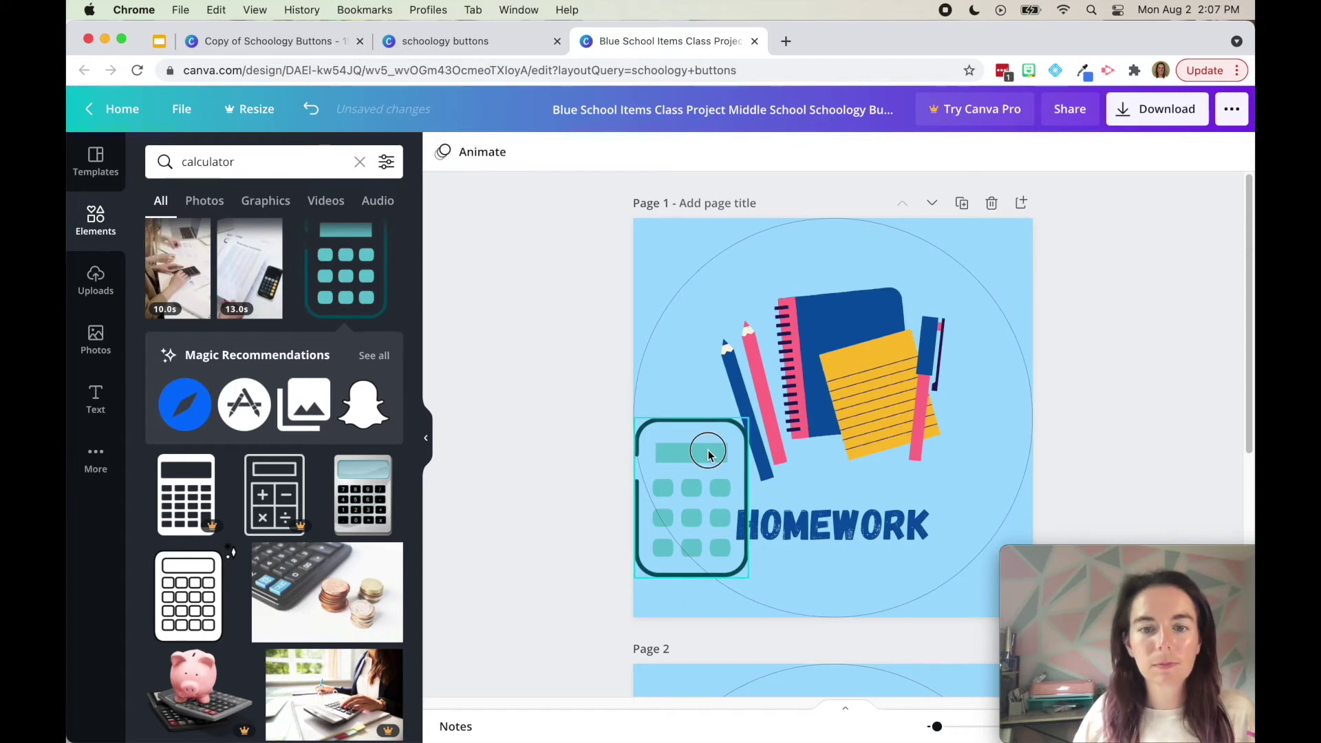
left_click(424, 442)
left_click_drag(552, 483, 590, 482)
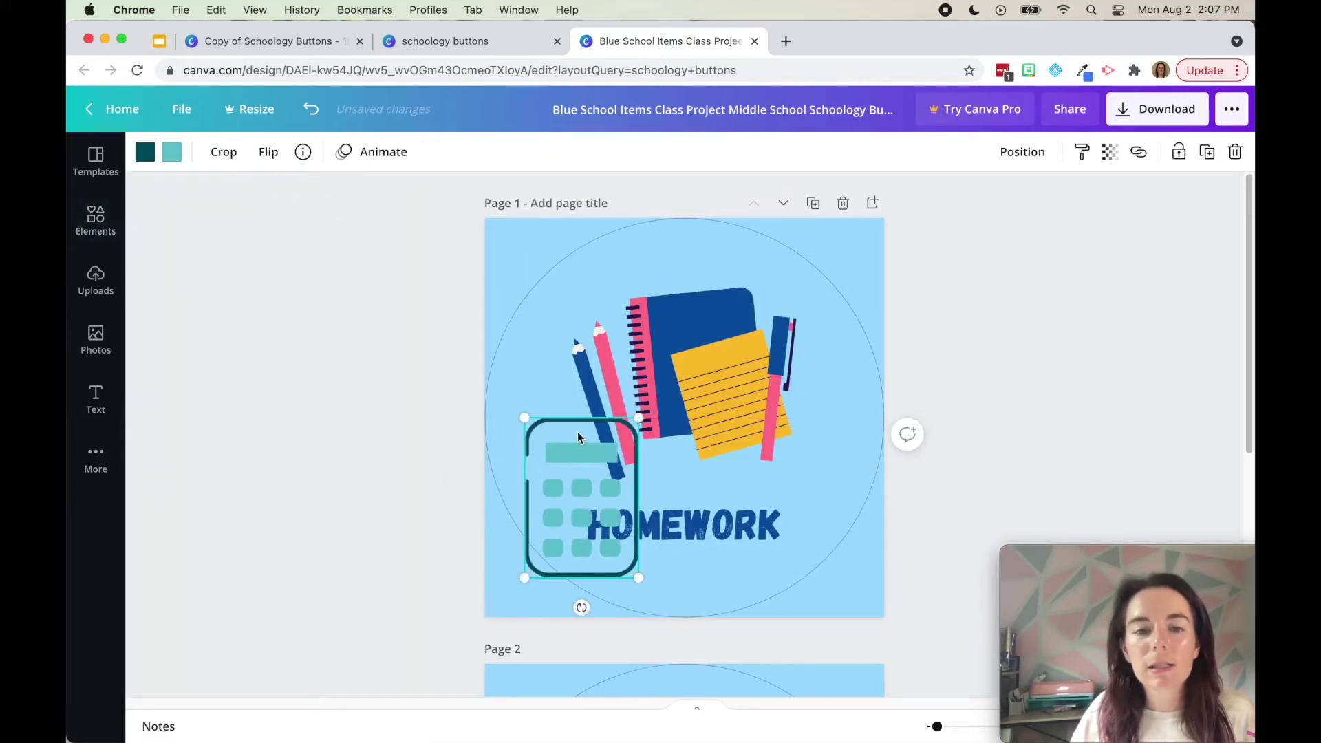
left_click_drag(580, 607, 617, 608)
mouse_move(598, 487)
left_mouse_down()
mouse_move(583, 407)
mouse_move(560, 448)
mouse_move(778, 463)
left_mouse_up()
Delete the notebook-and-pencils artwork and place the calculator above HOMEWORK.
left_click(728, 375)
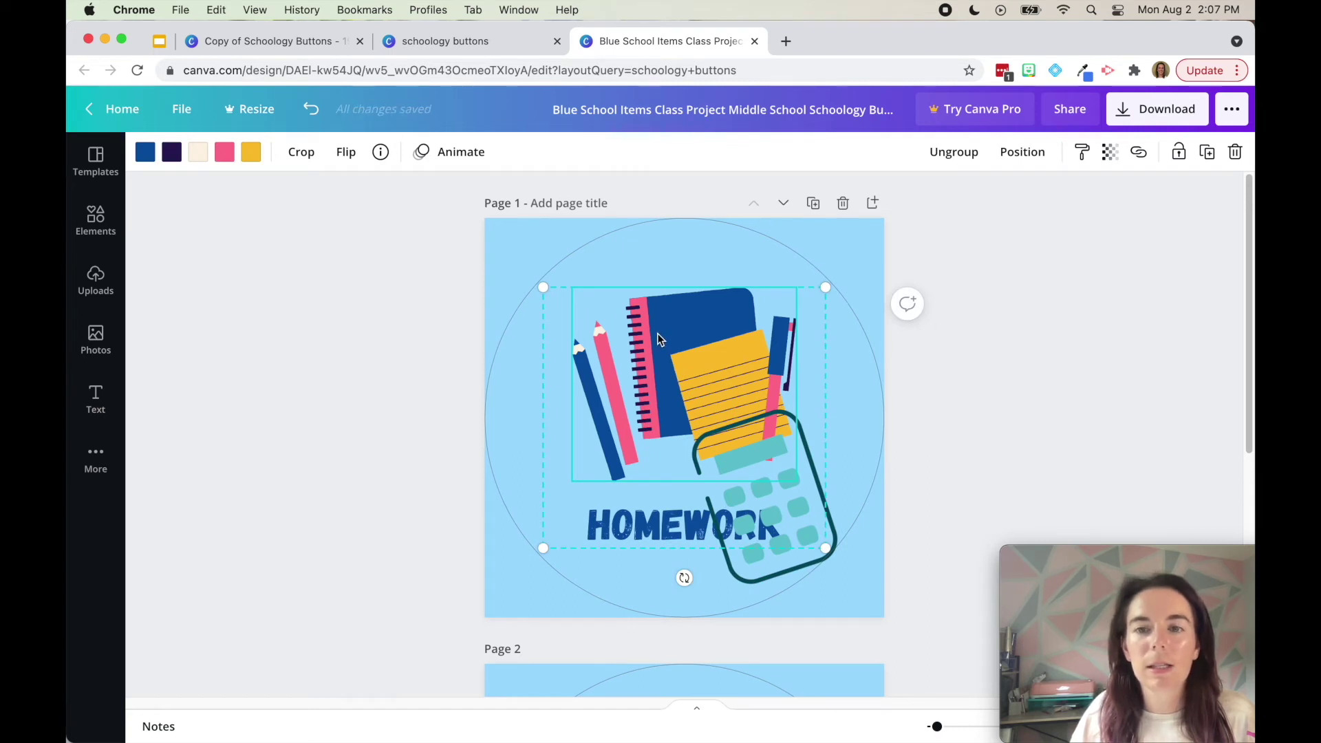
key("Delete")
left_click(745, 468)
mouse_move(744, 468)
left_mouse_down()
mouse_move(620, 360)
mouse_move(622, 379)
left_mouse_up()
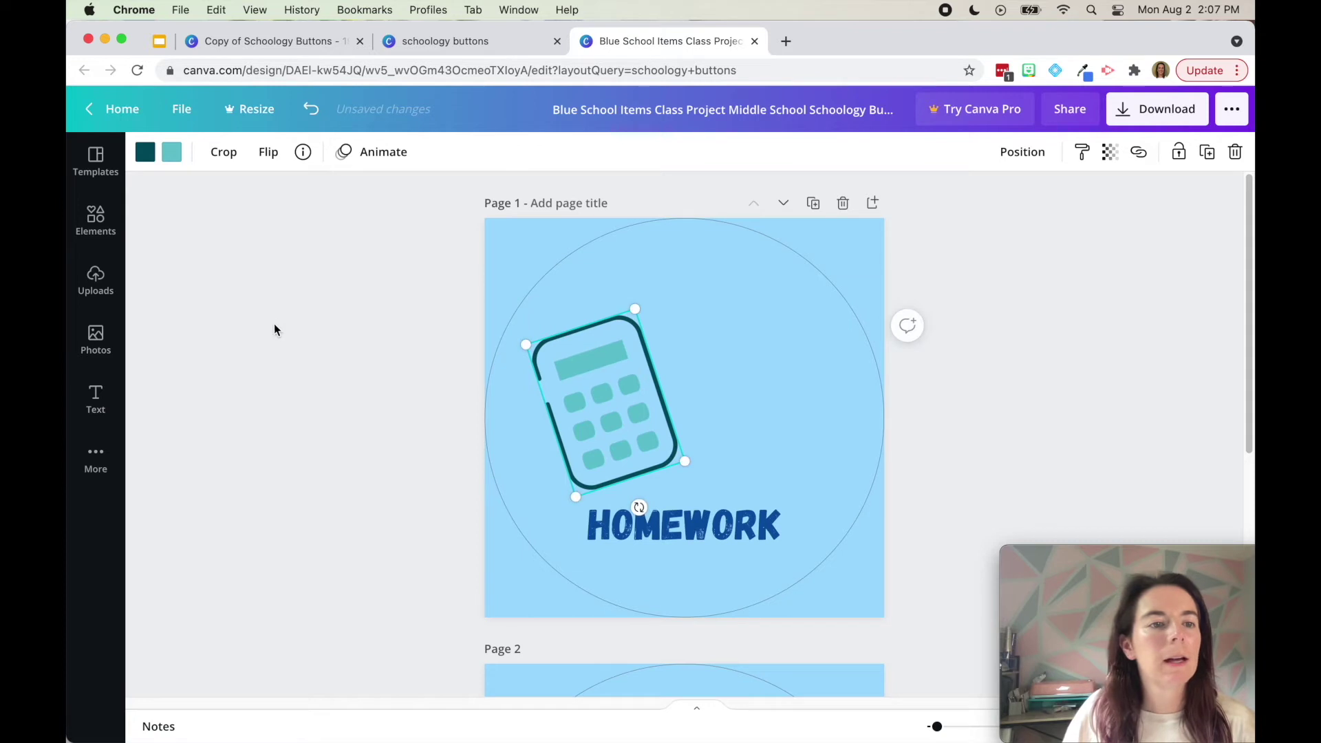
Colour the calculator's screen and buttons dark blue (#0954a4) and its outline white.
left_click(172, 156)
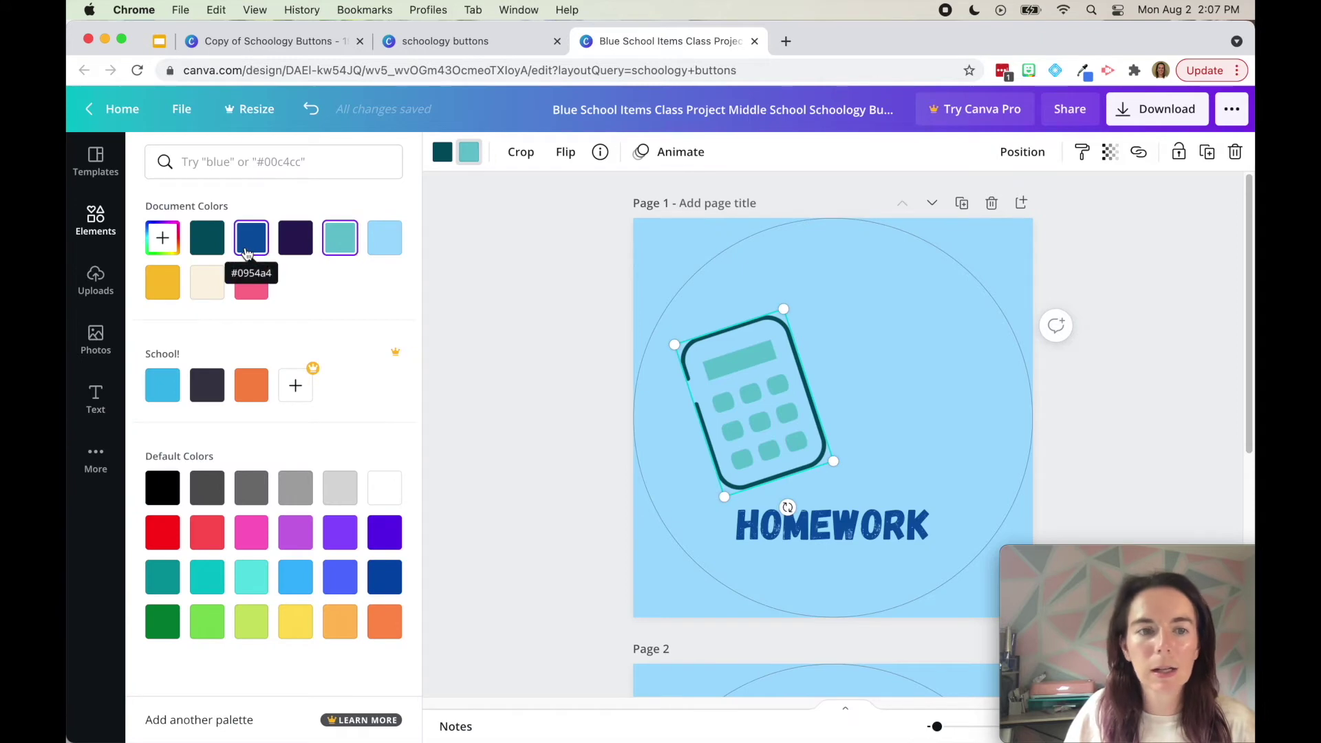
left_click(249, 252)
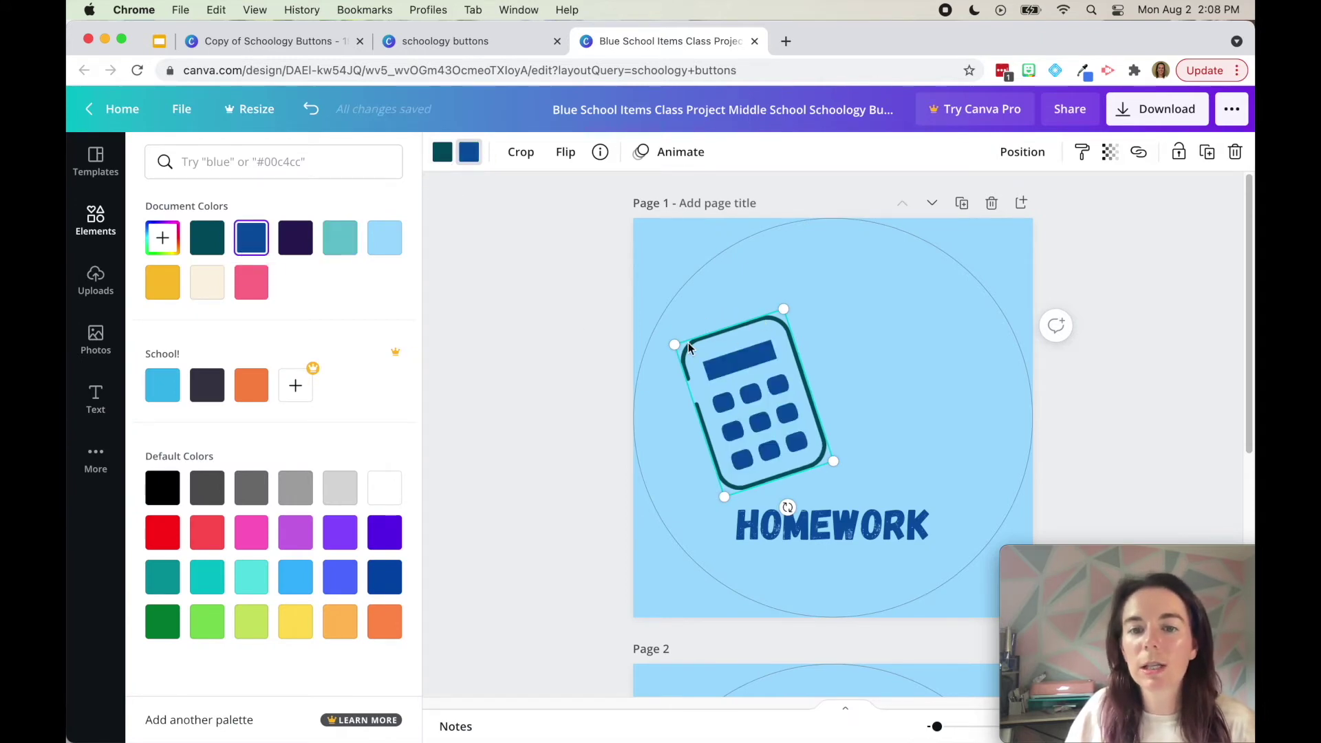
left_click(444, 152)
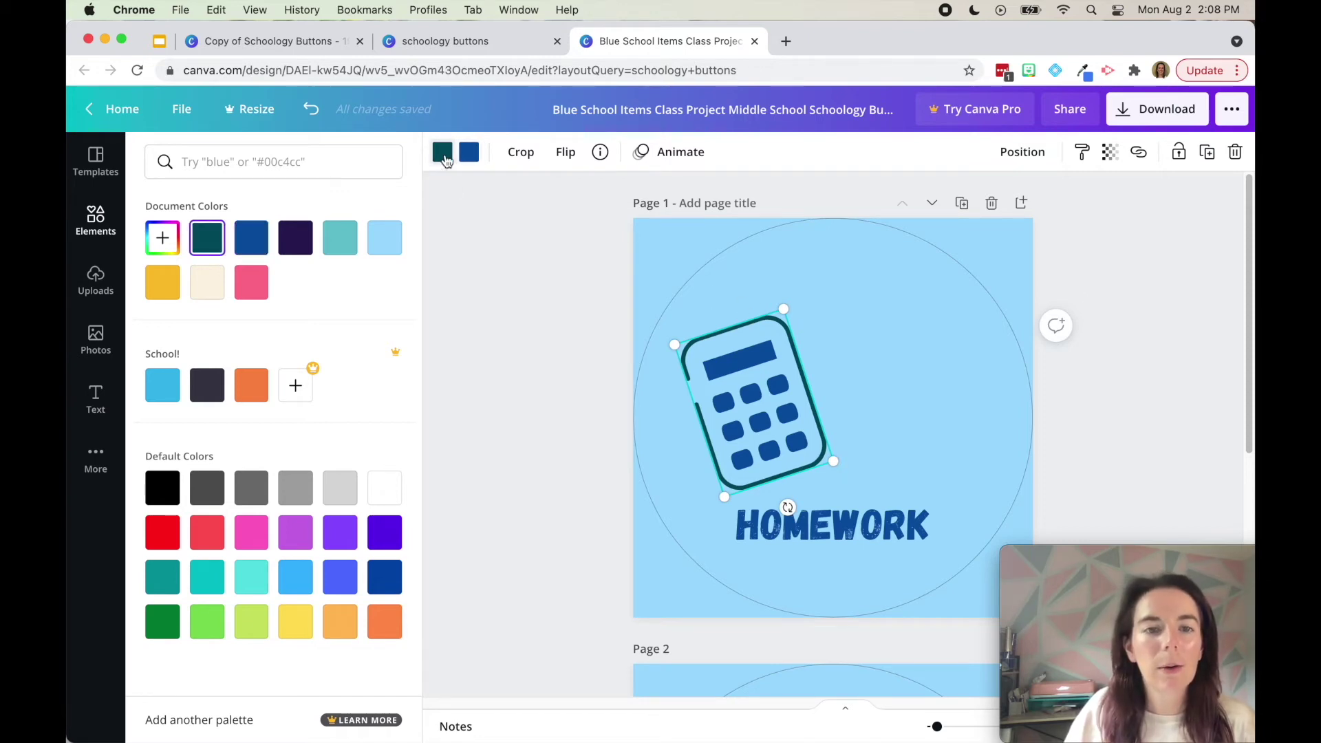
left_click(389, 489)
left_click(548, 472)
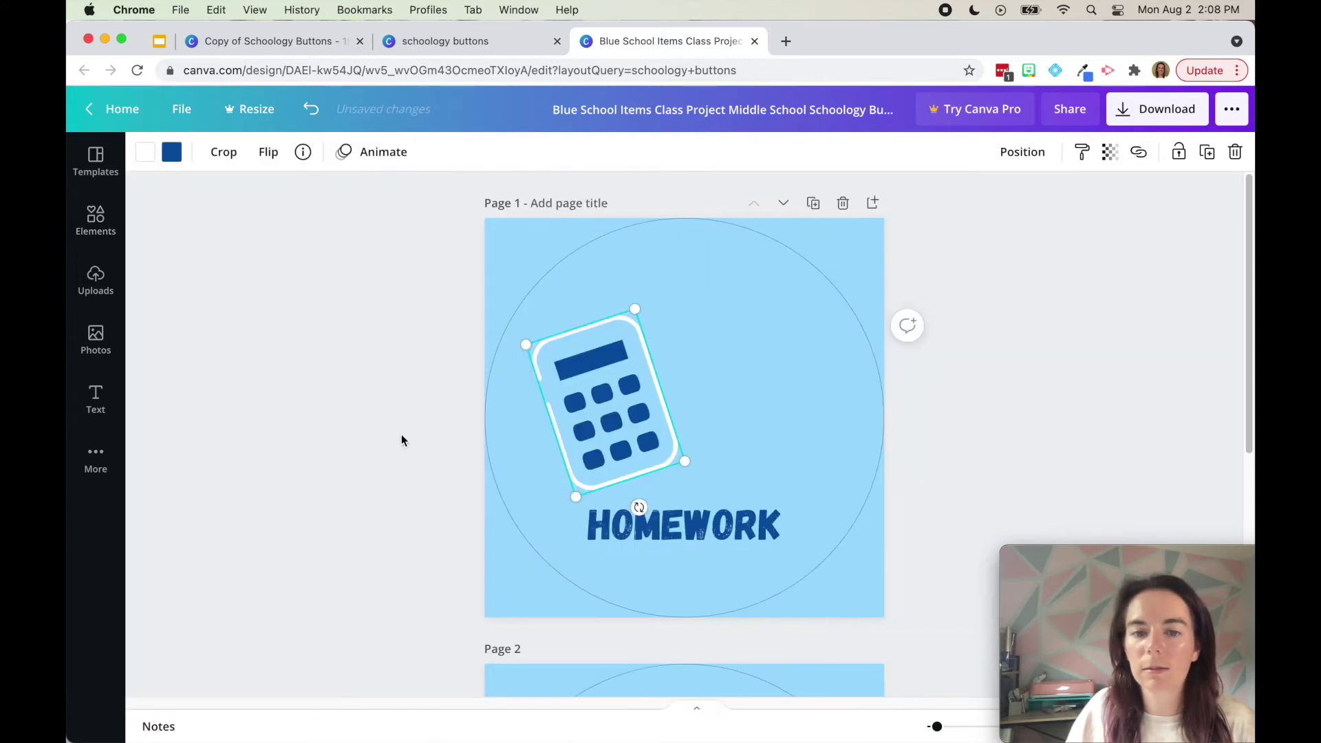
left_click(1059, 394)
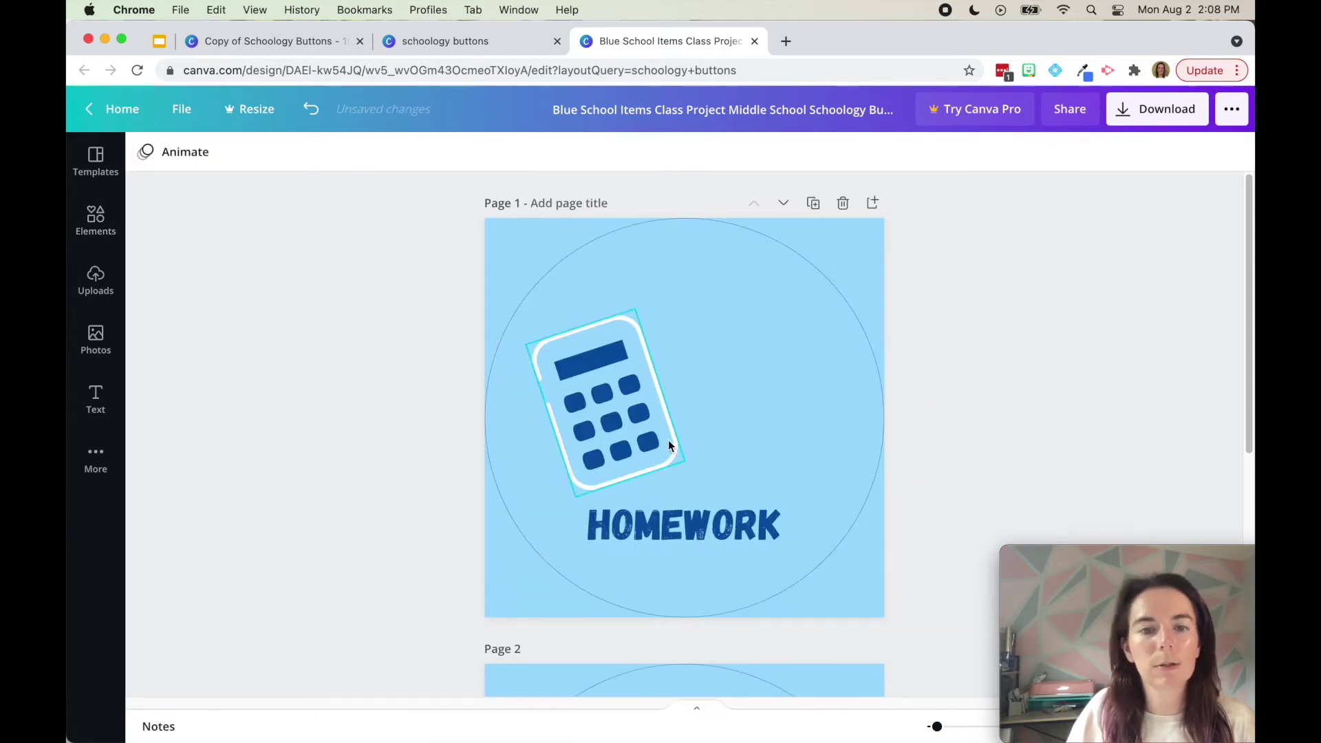
left_click(96, 221)
Add a black pencil from a 'pencil' Elements search, flip it horizontally and shrink it.
left_click(234, 166)
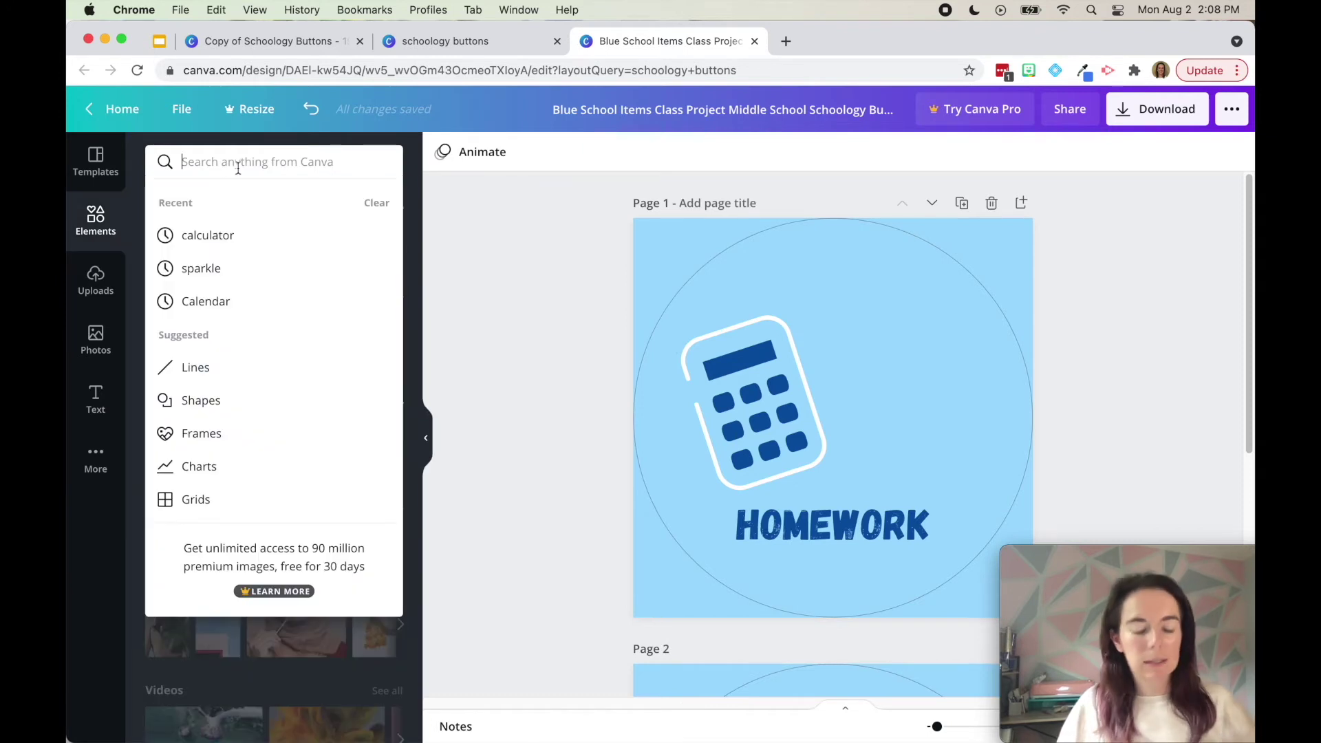
type("pencil")
key("Return")
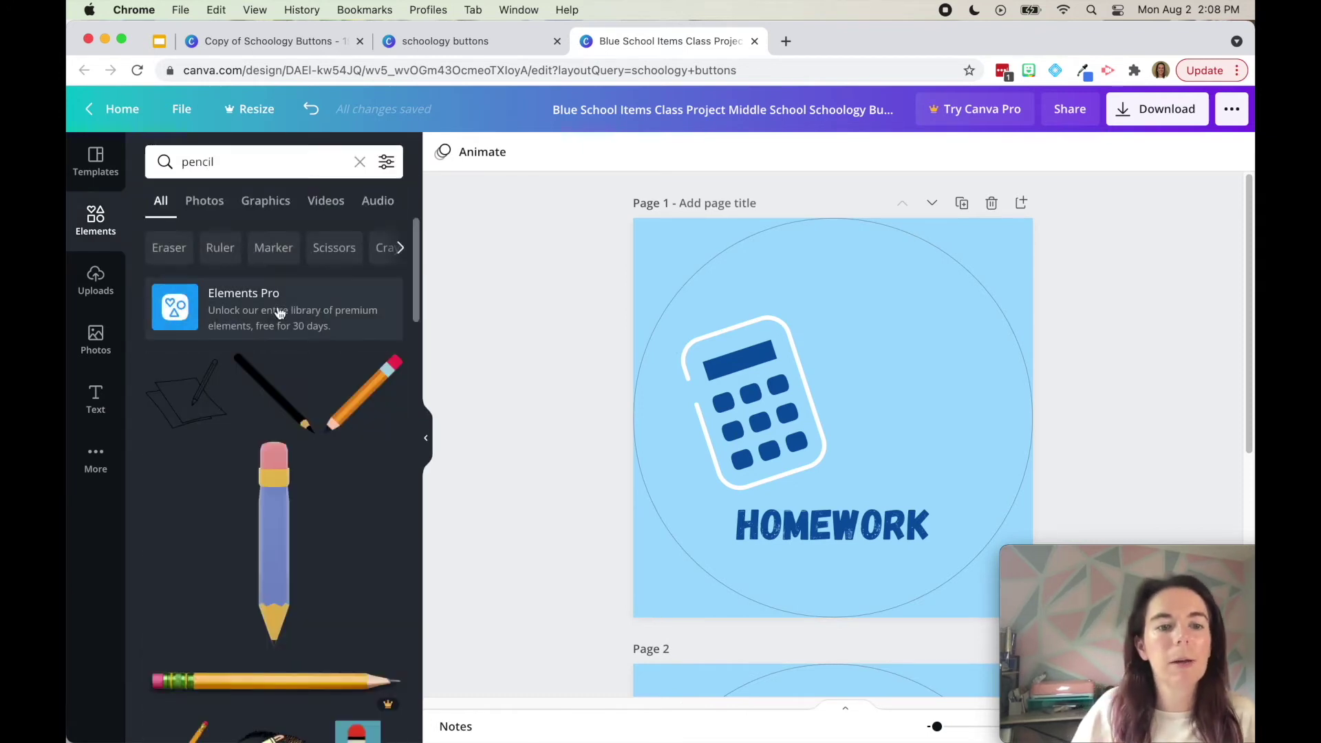
left_click(271, 396)
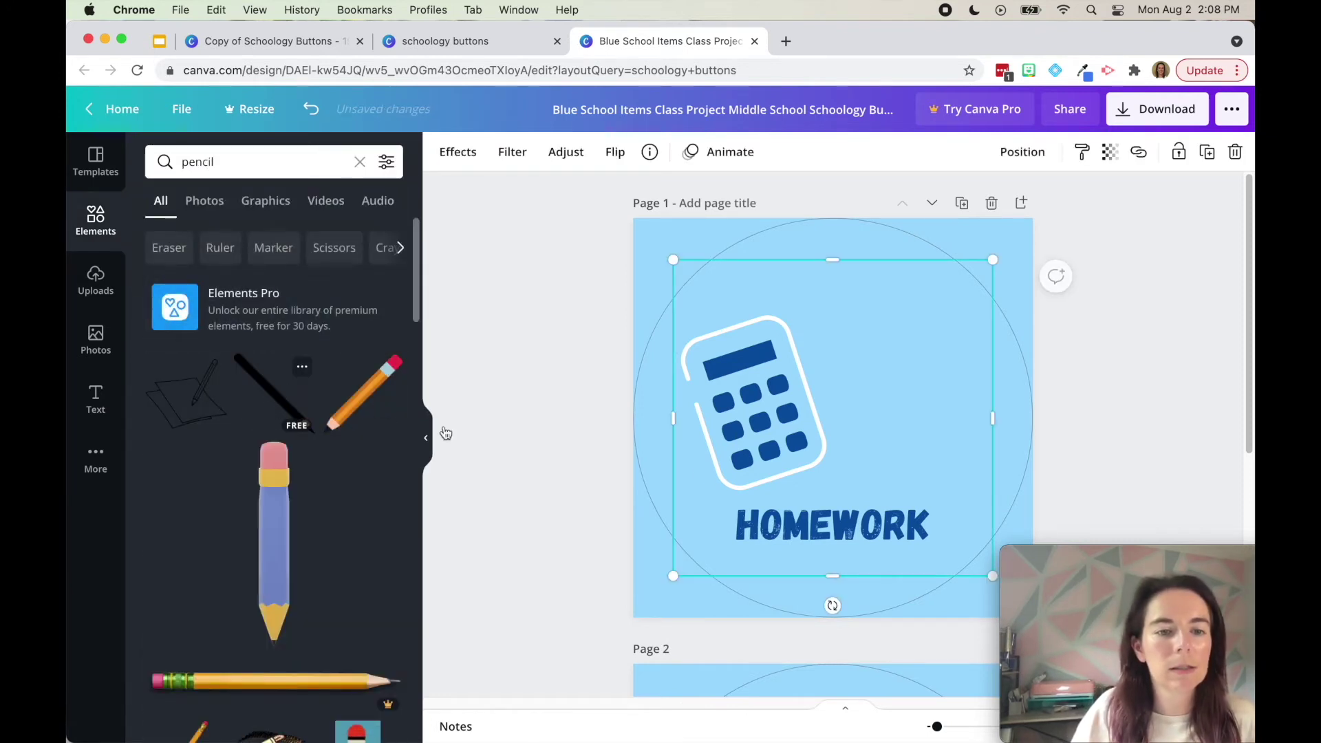
left_click(426, 438)
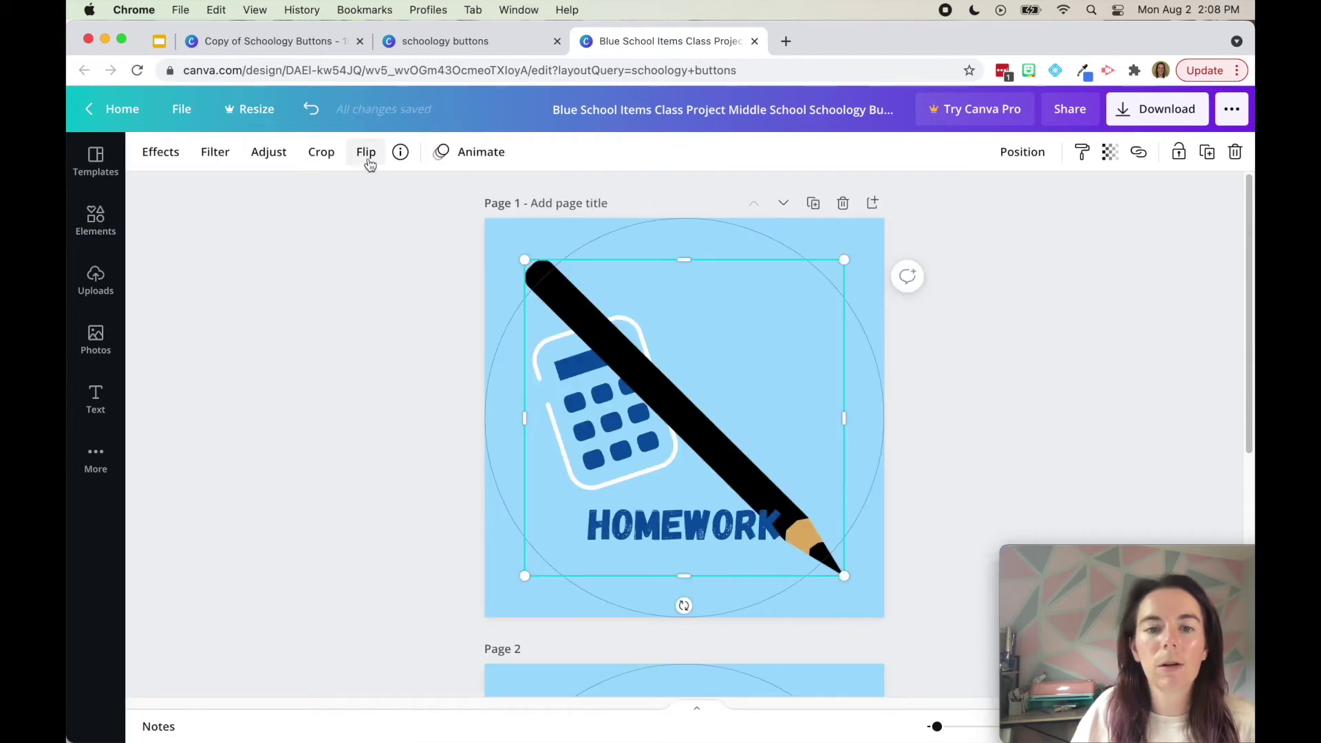
left_click(368, 159)
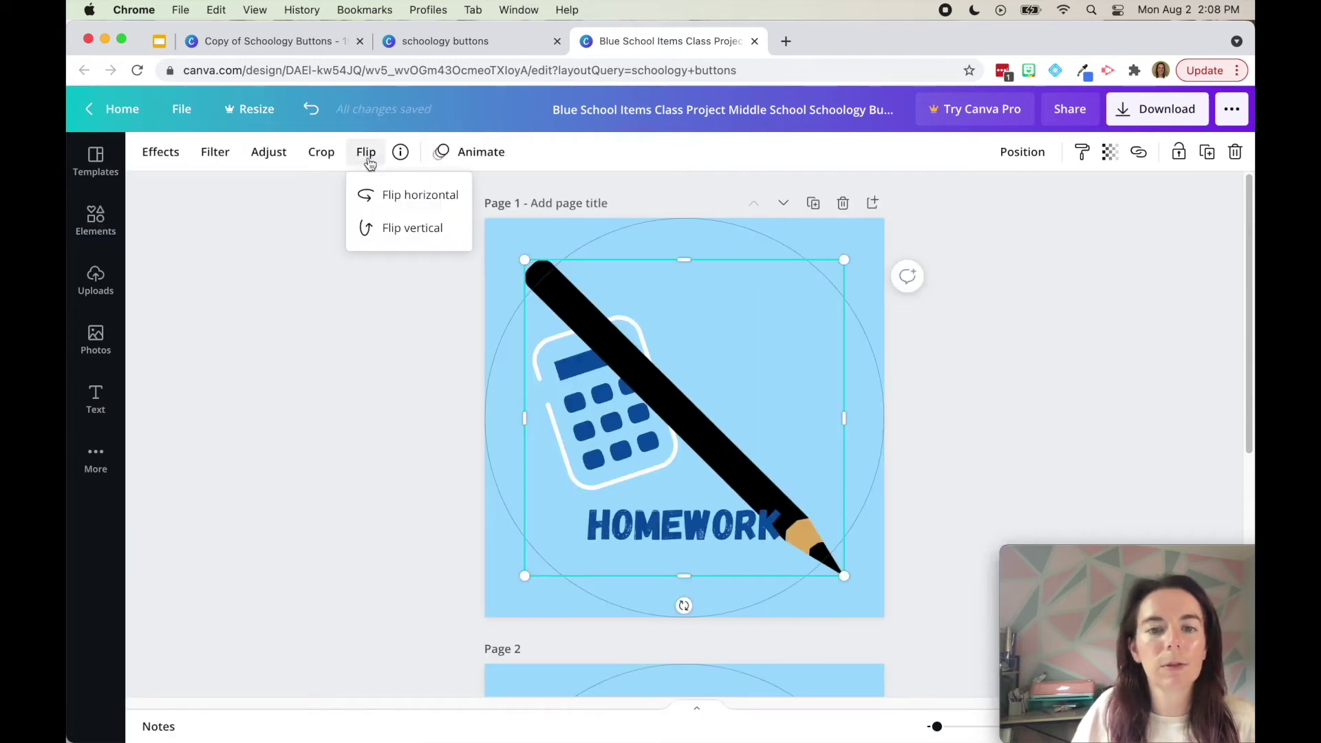
left_click(403, 198)
mouse_move(526, 261)
left_mouse_down()
mouse_move(617, 309)
mouse_move(614, 350)
left_mouse_up()
left_click_drag(745, 427, 784, 359)
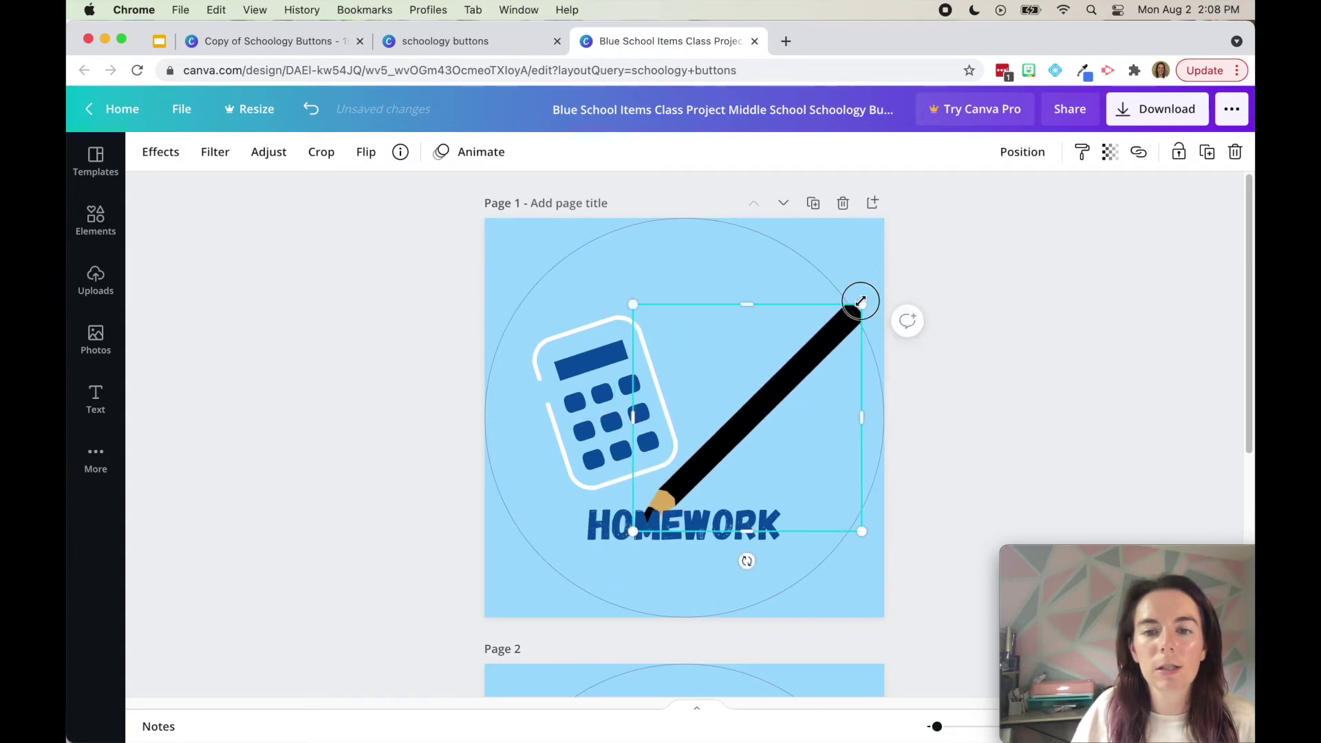
left_click_drag(860, 303, 794, 337)
left_click_drag(775, 425, 794, 399)
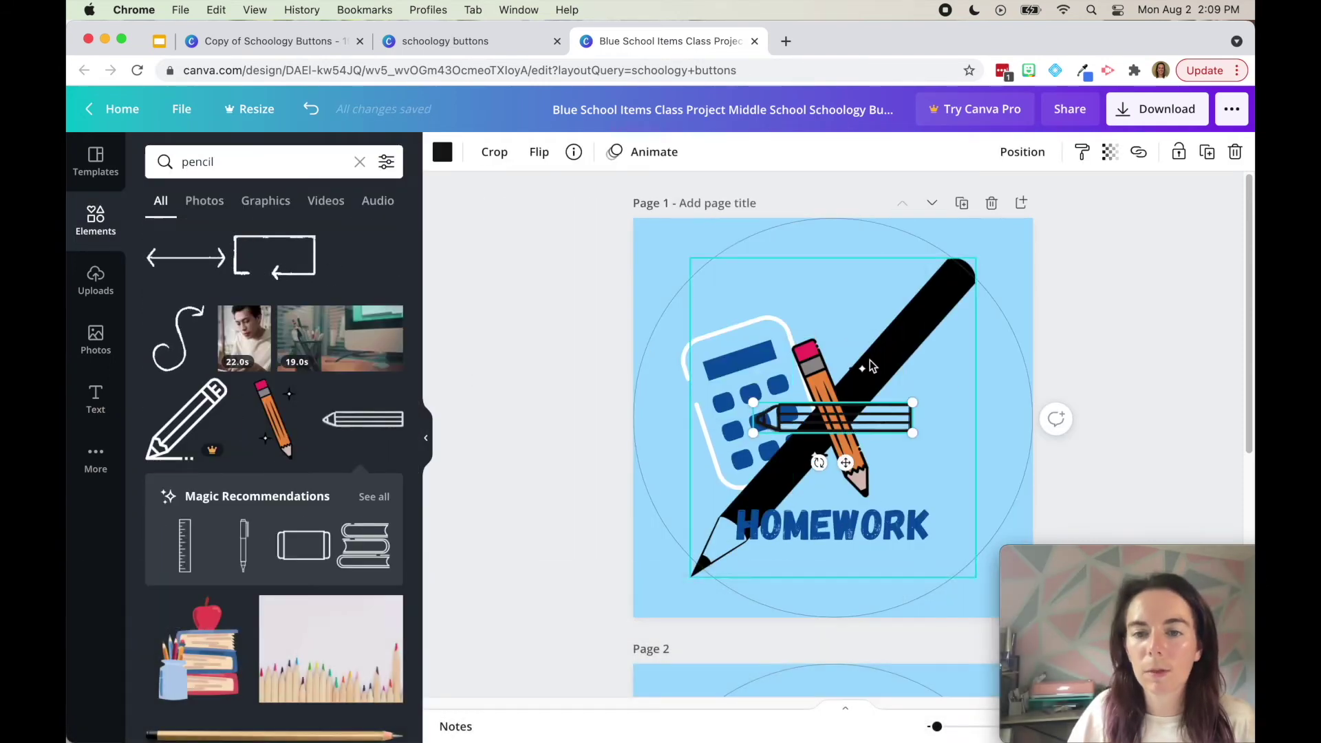
Delete the orange pencil and the large black pencil.
left_click(823, 358)
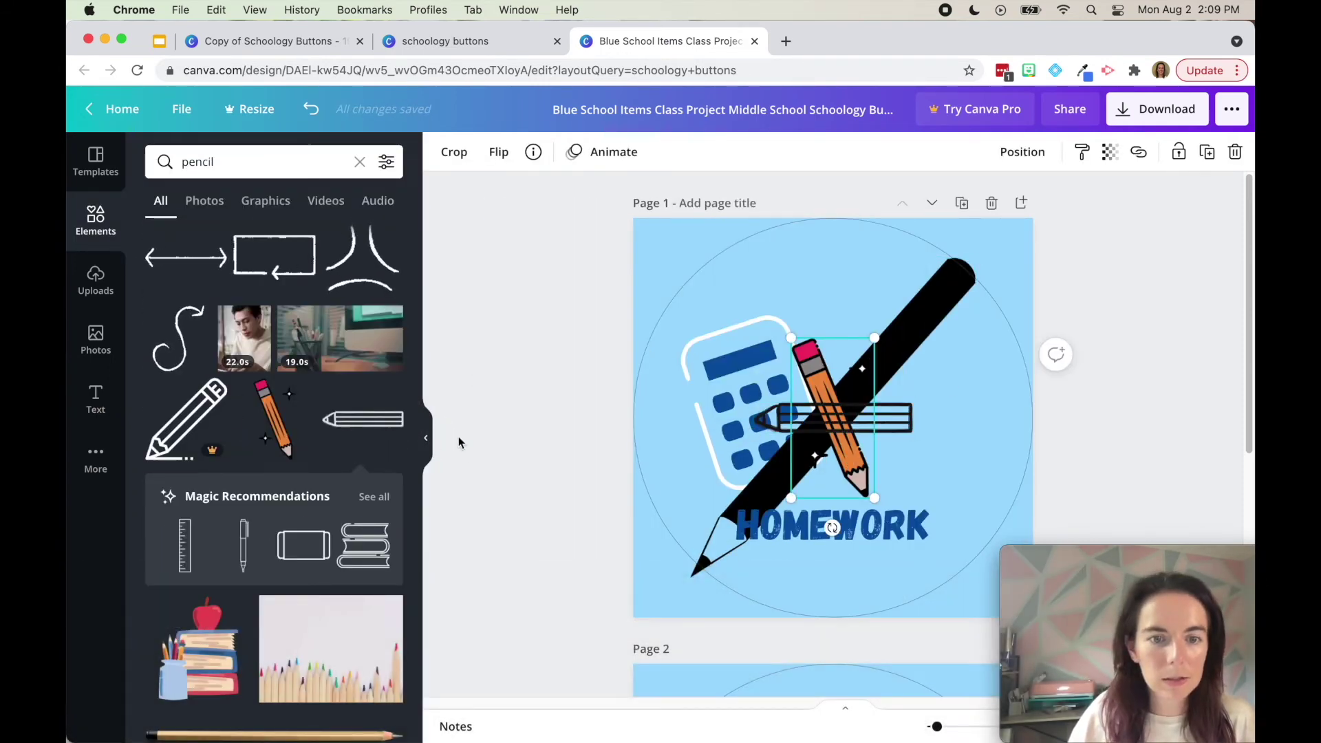
left_click(426, 438)
key("Delete")
left_click(776, 324)
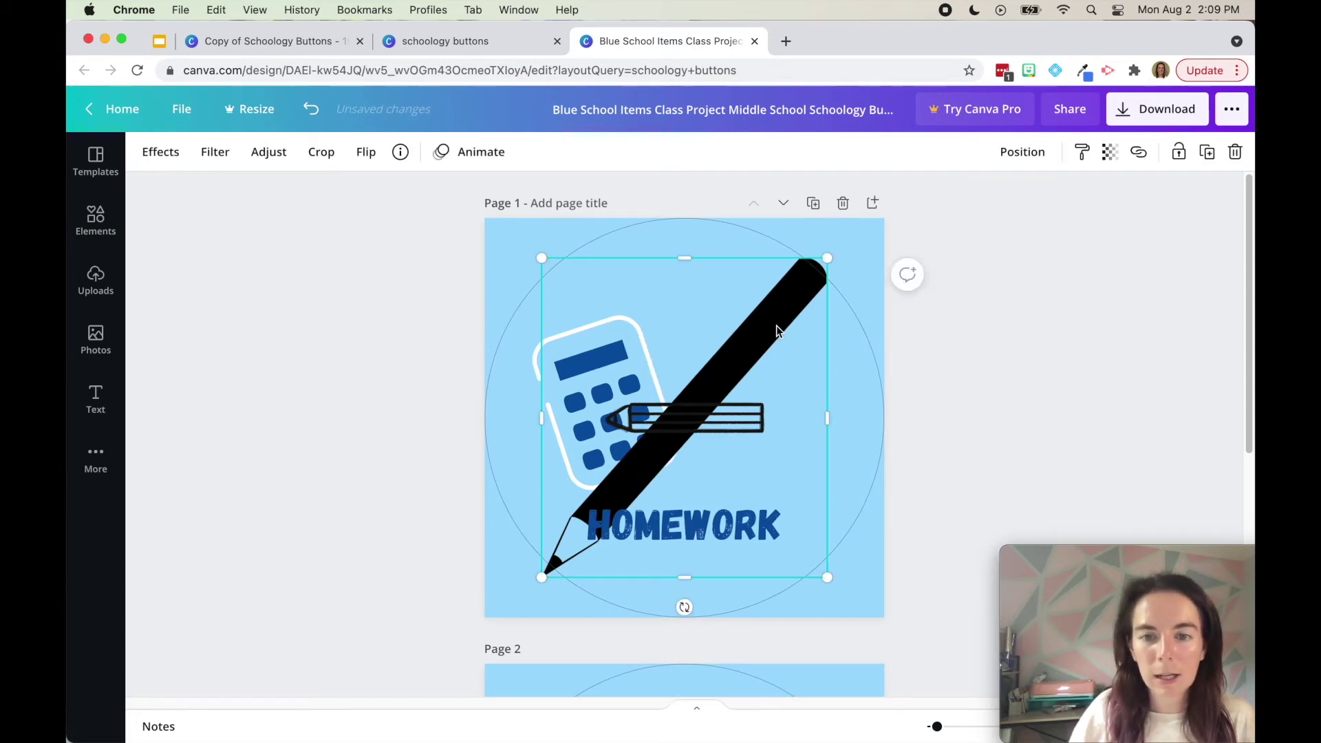
key("Delete")
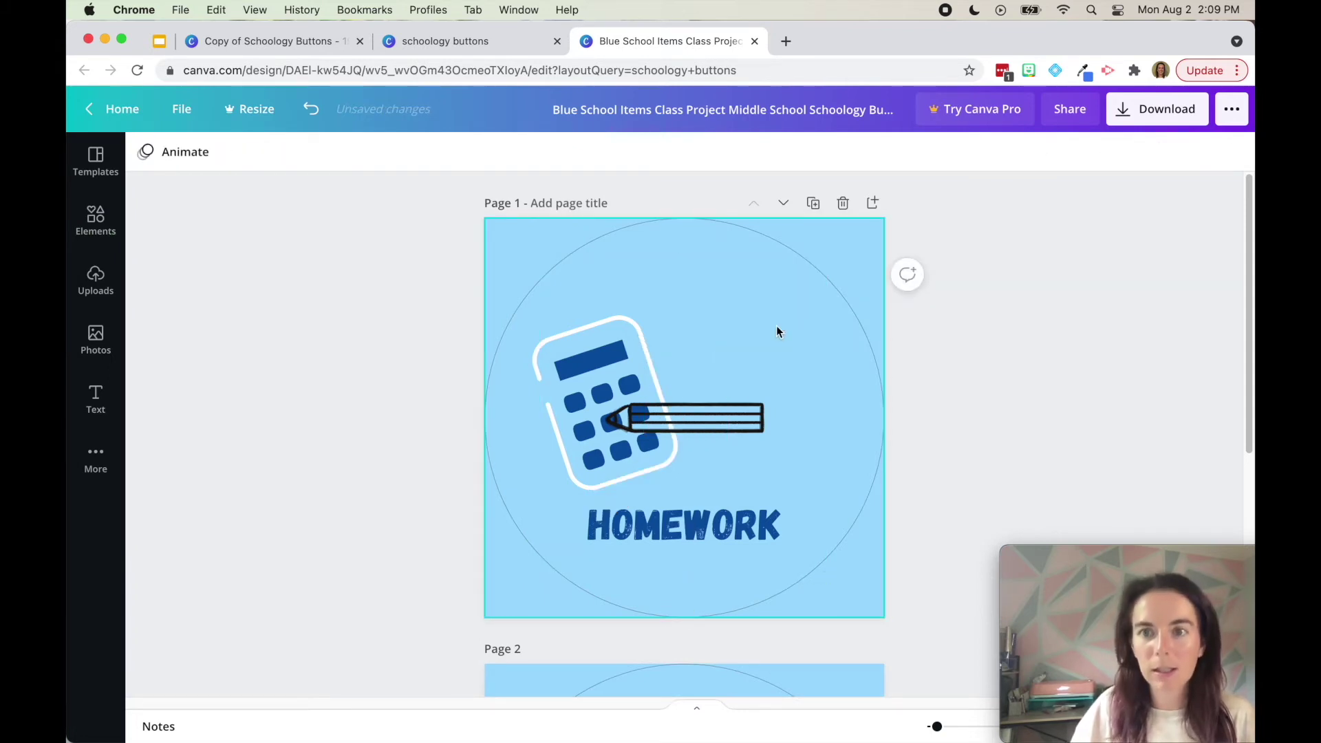
Enlarge the striped pencil beside the calculator, colour it dark blue and stand it nearly upright.
left_click(724, 415)
mouse_move(671, 462)
left_mouse_down()
mouse_move(725, 478)
mouse_move(750, 435)
left_mouse_up()
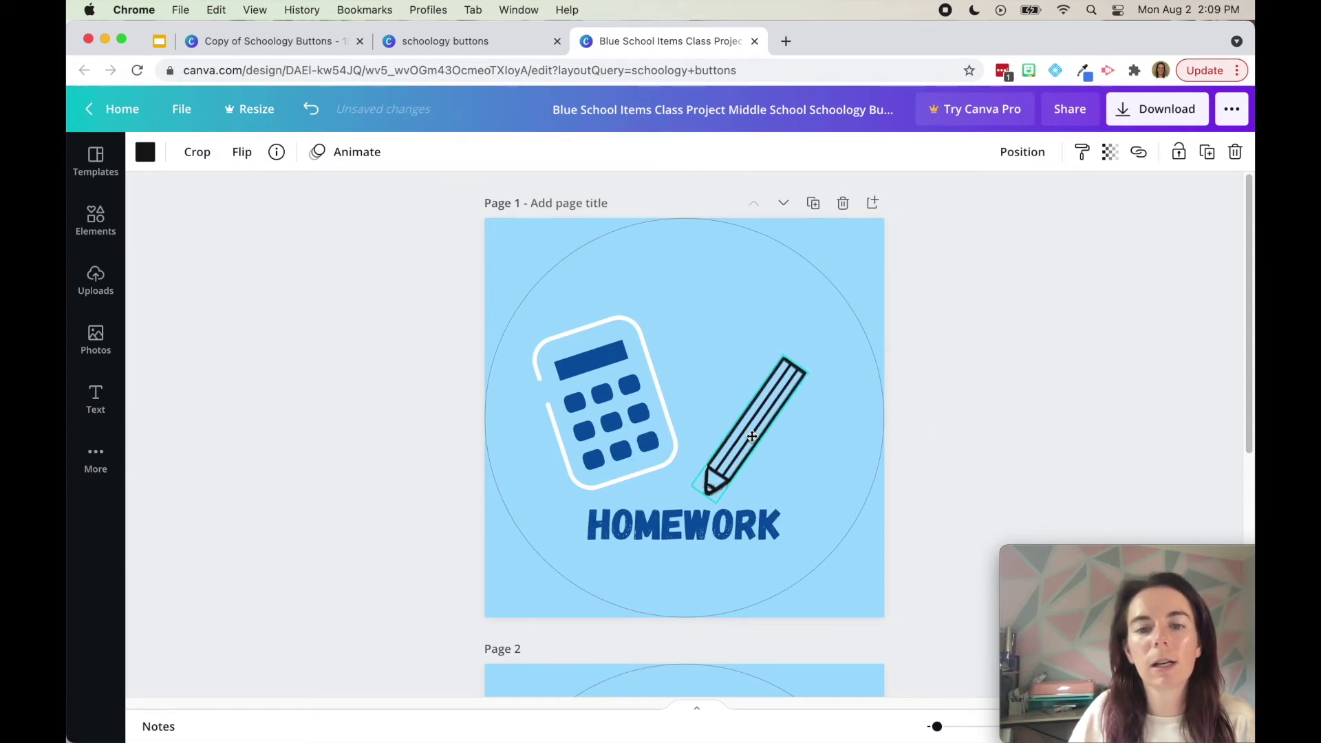
mouse_move(778, 347)
left_mouse_down()
mouse_move(781, 312)
mouse_move(798, 320)
left_mouse_up()
left_click_drag(776, 417, 795, 423)
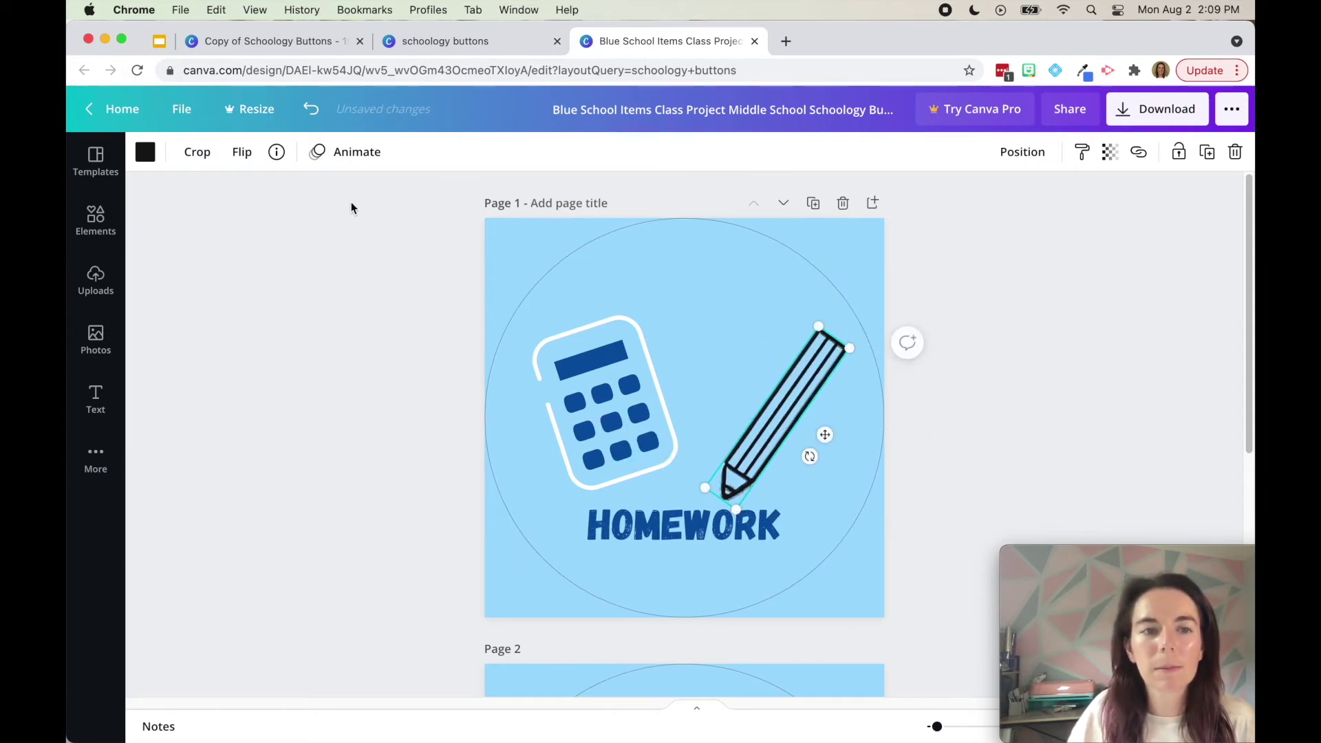
left_click(148, 152)
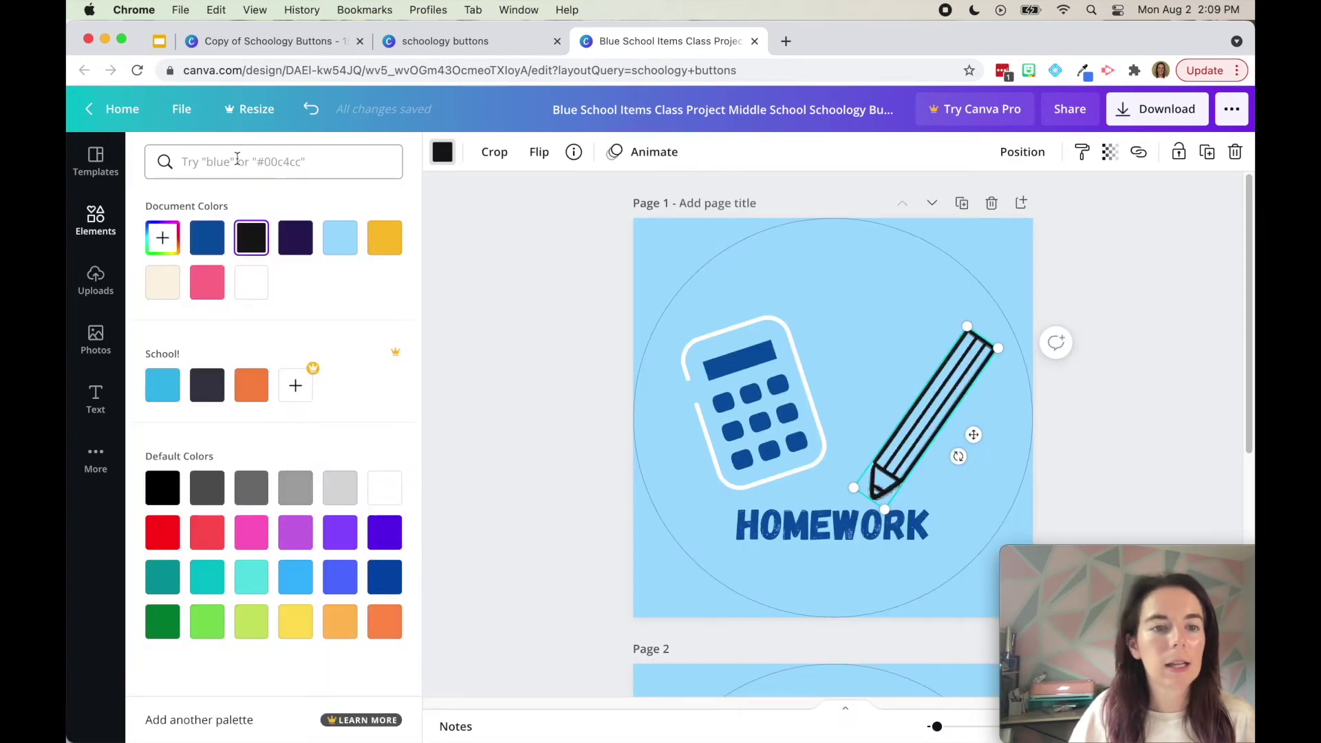
left_click(222, 250)
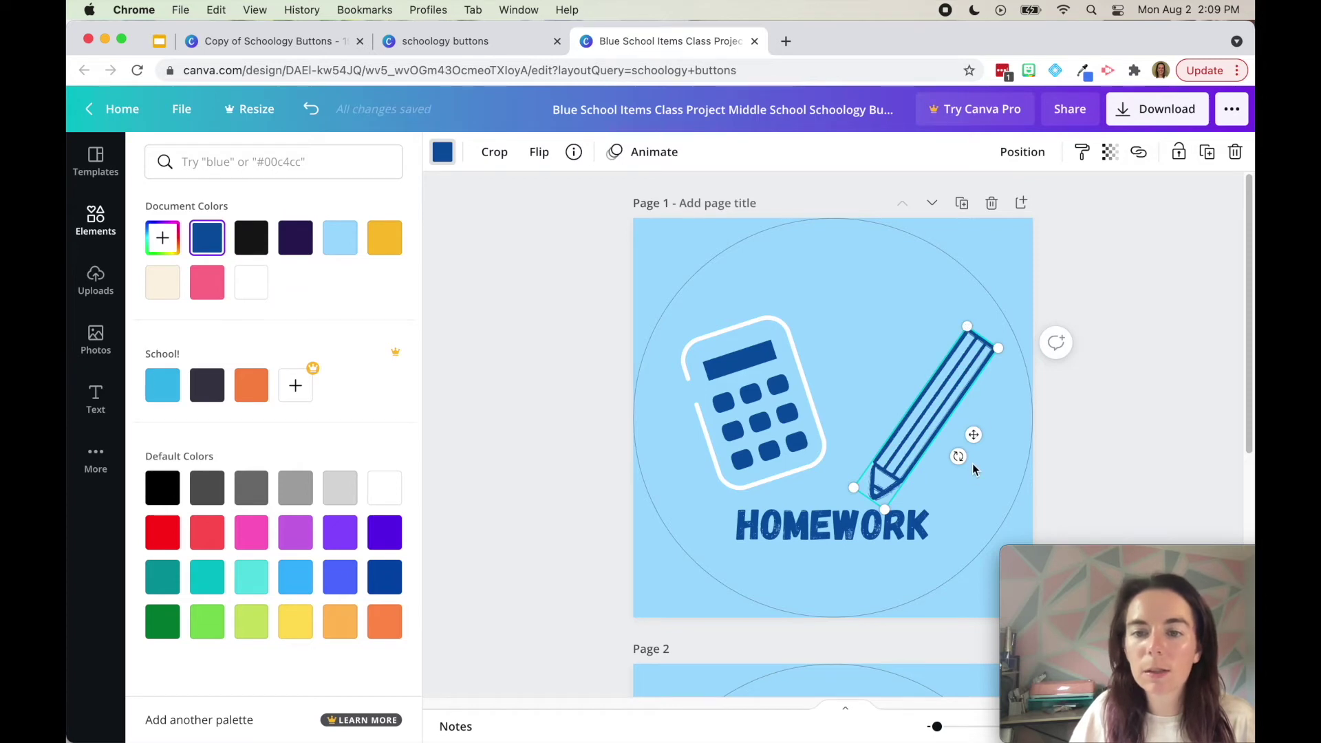
mouse_move(962, 457)
left_mouse_down()
mouse_move(971, 448)
mouse_move(922, 436)
left_mouse_up()
left_click(96, 210)
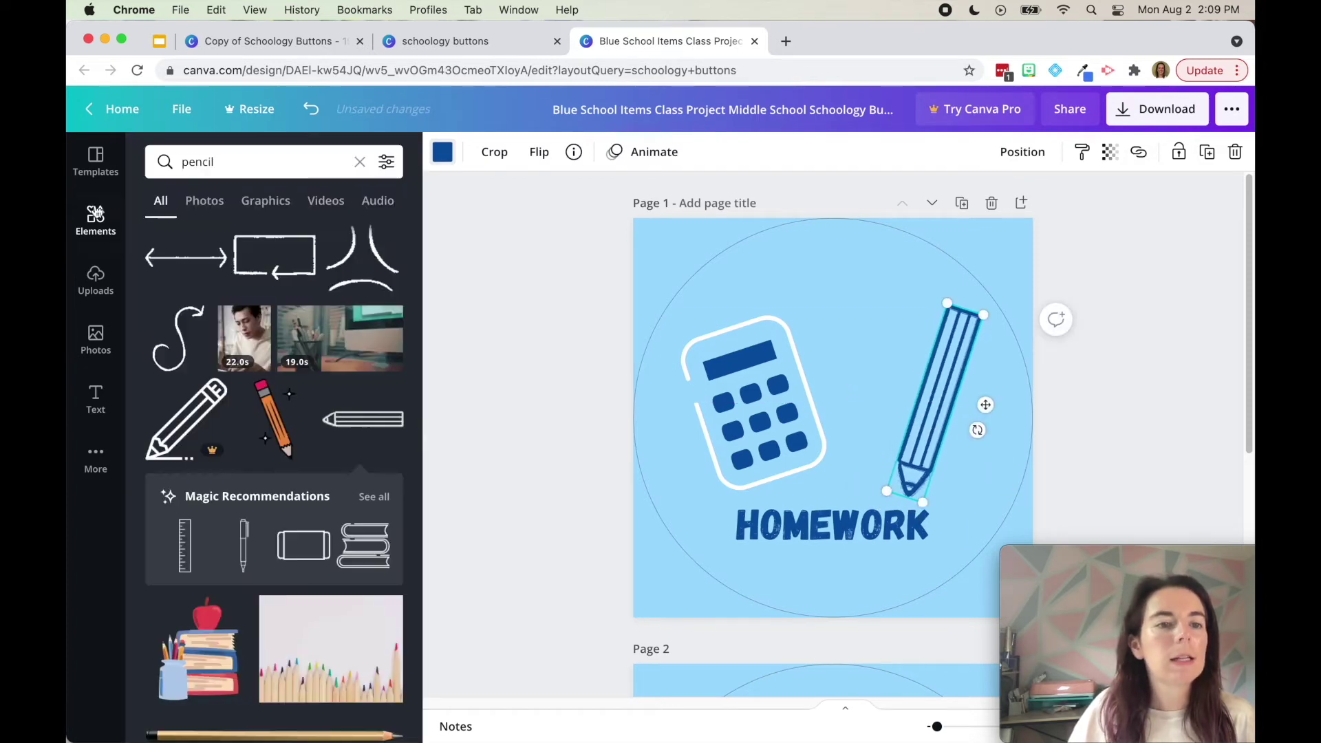
Add a pink notebook graphic from a 'notebook' search between the calculator and pencil.
left_click(200, 163)
double_click(200, 163)
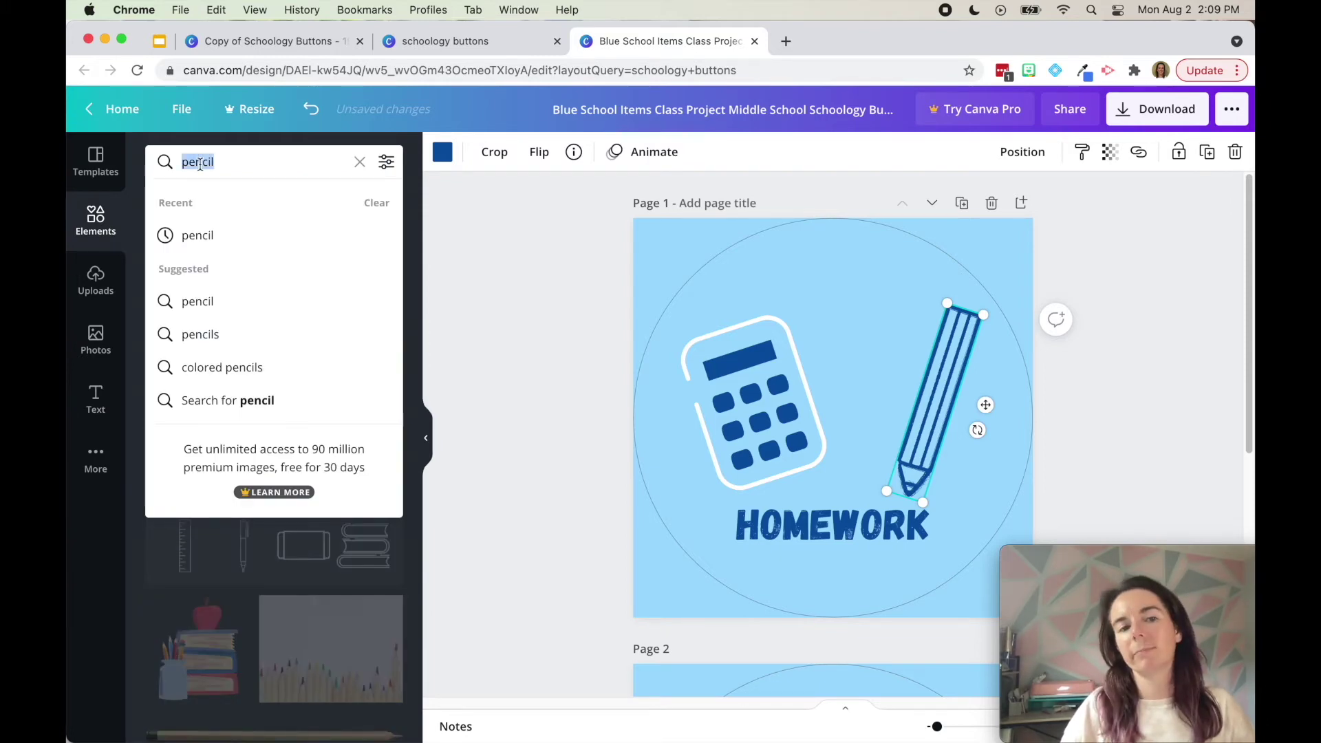
type("paper")
key("Return")
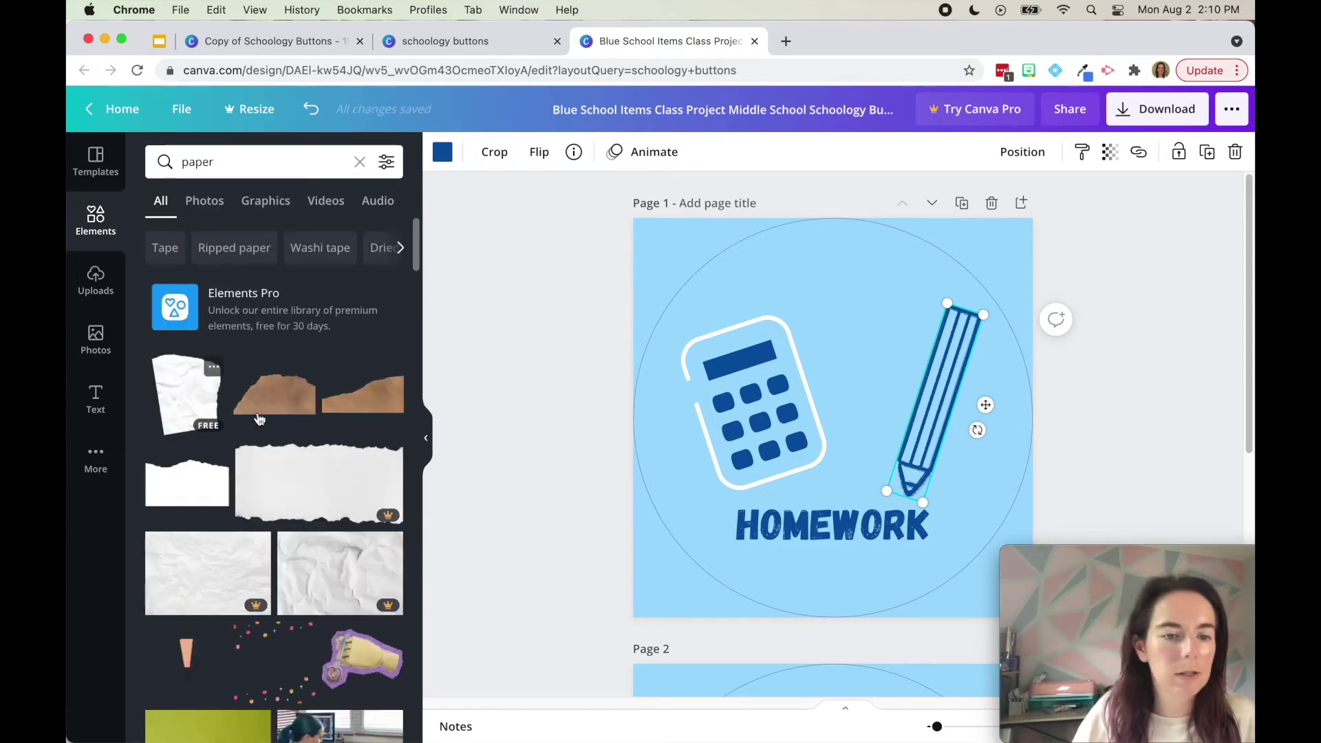
double_click(200, 162)
type("noteo")
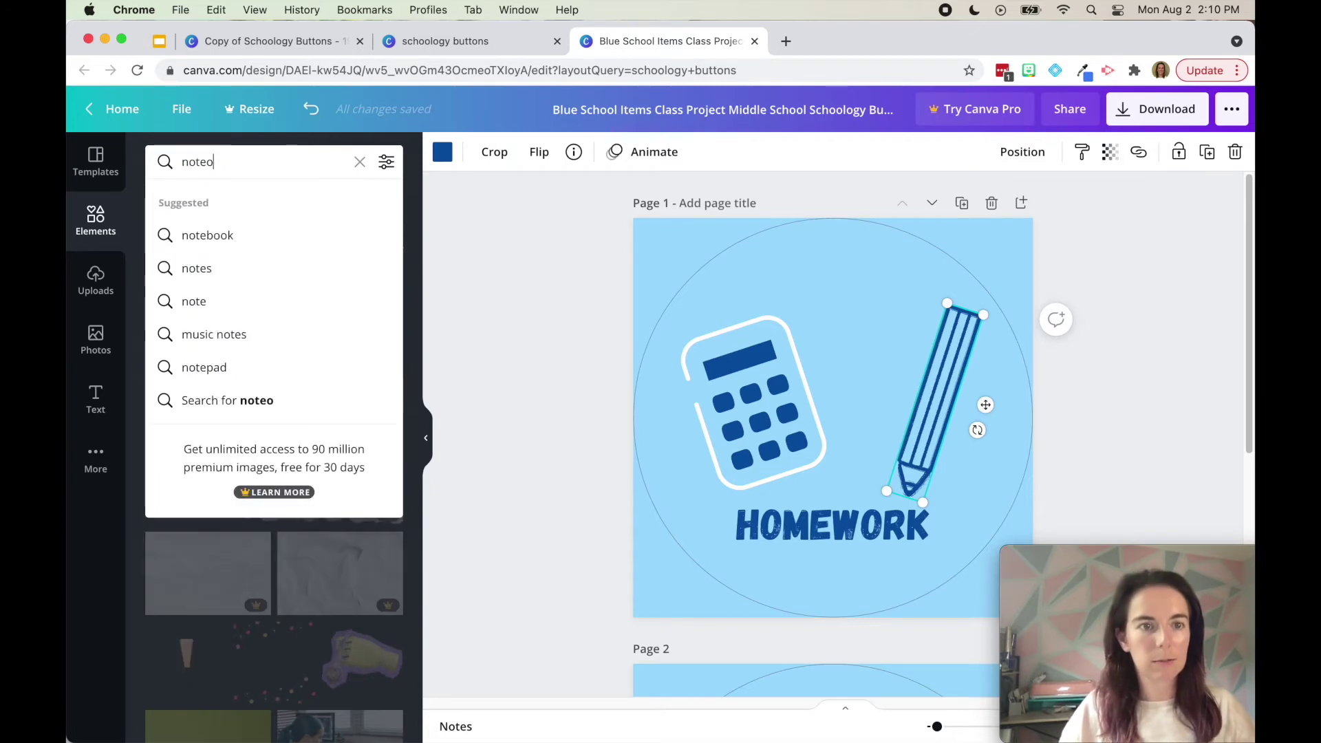
key("BackSpace")
type("book")
key("Return")
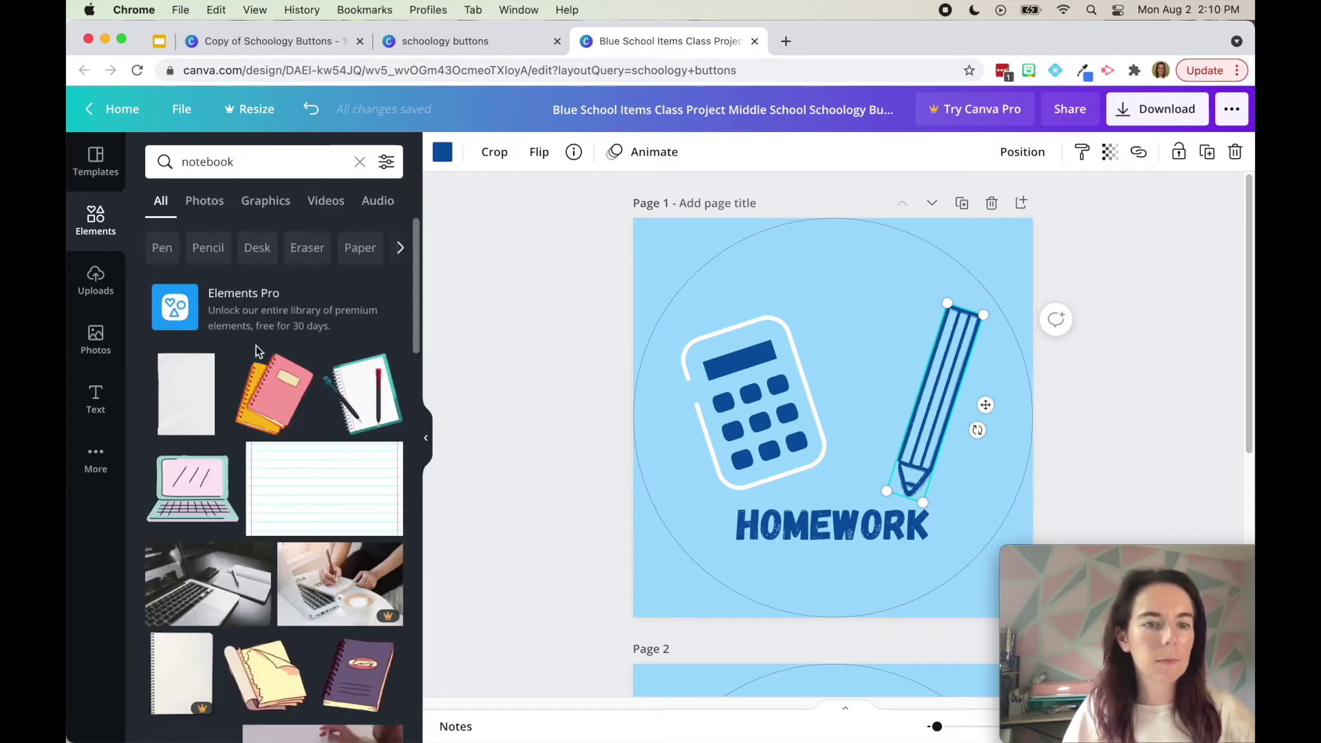
scroll(275, 372, "down", 1)
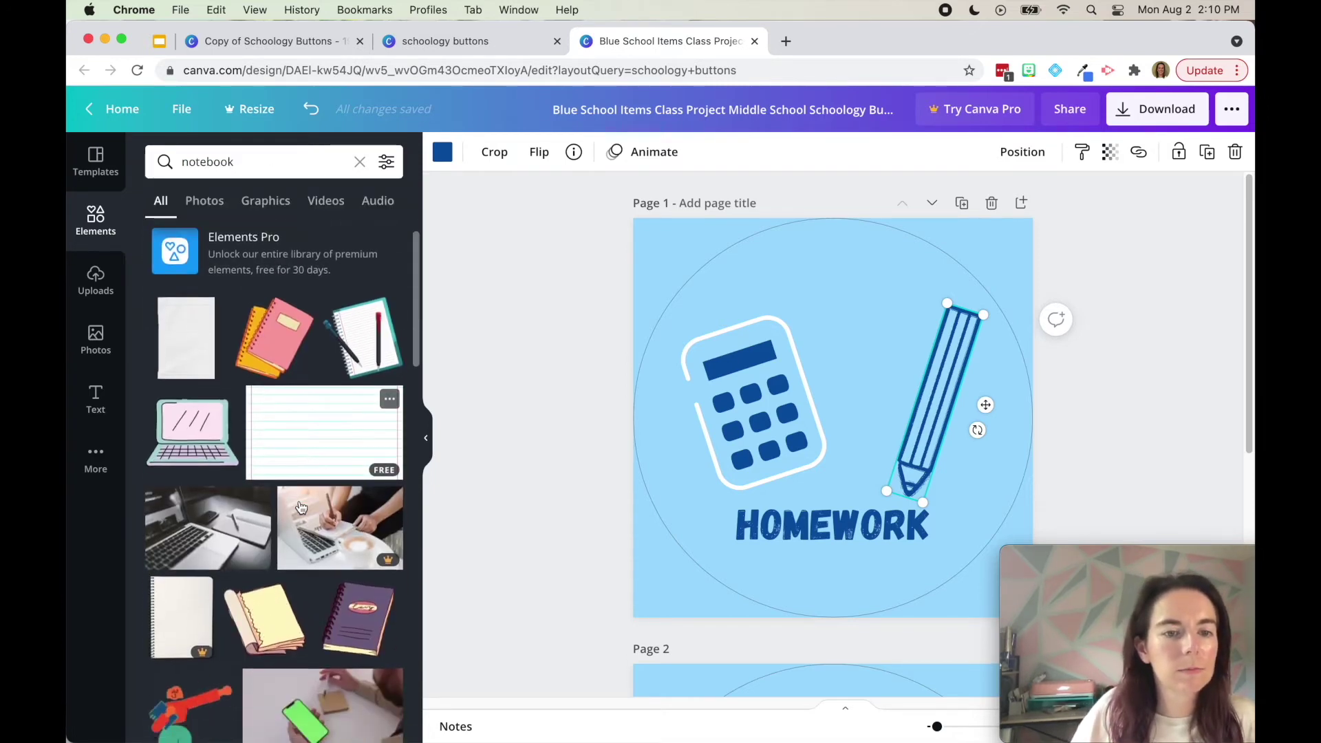
left_click(287, 383)
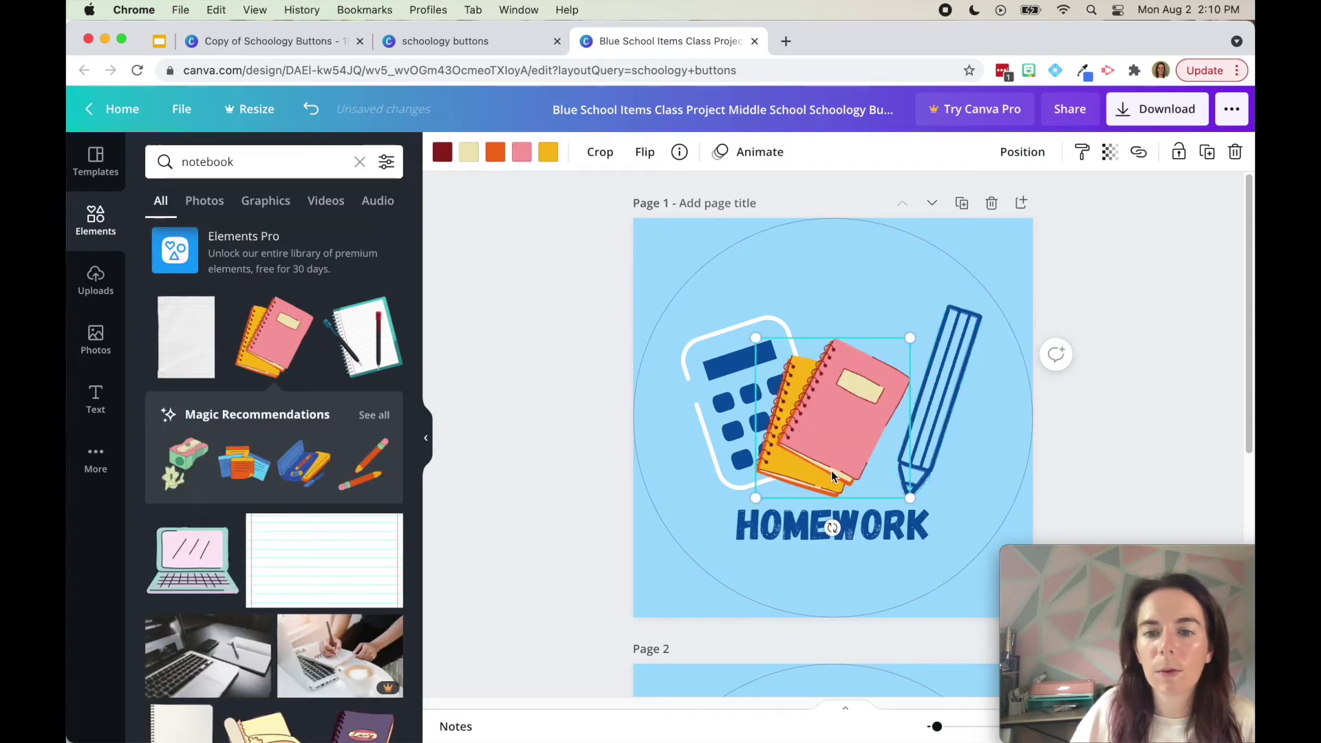
left_click(426, 438)
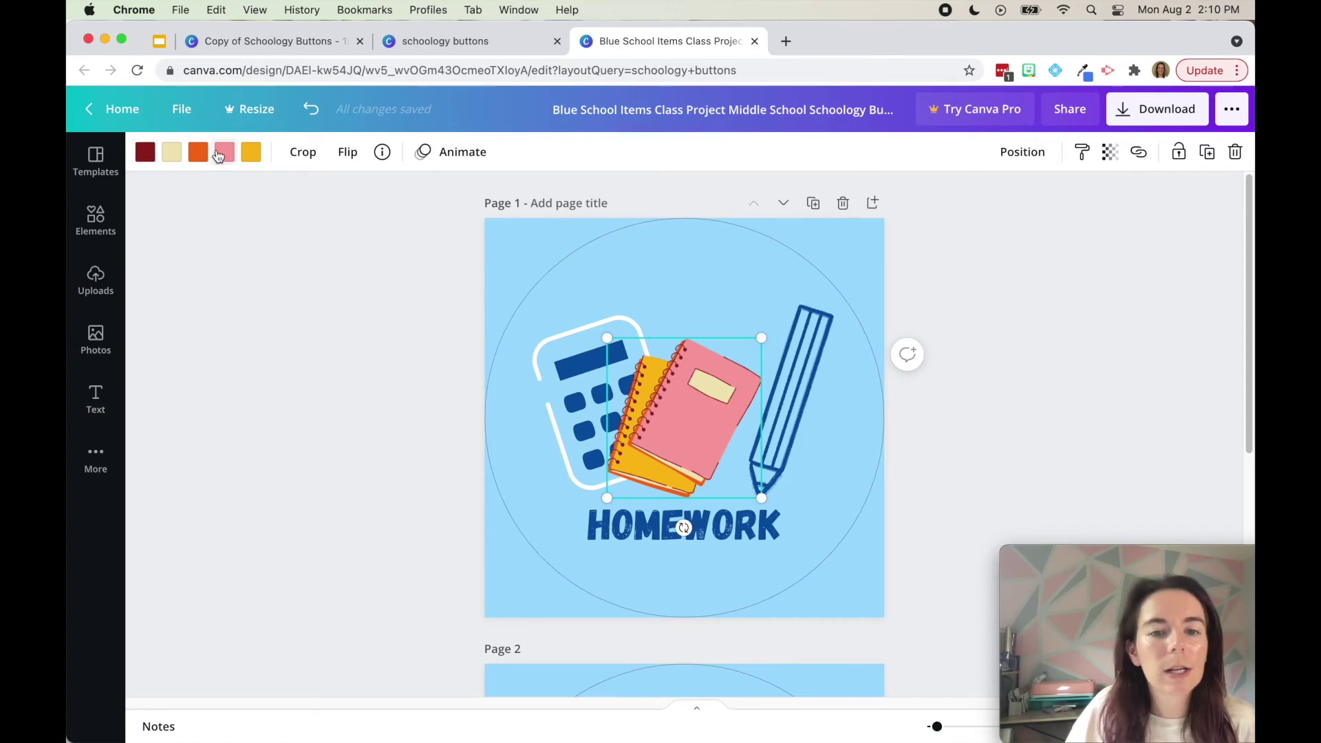
left_click_drag(688, 415, 712, 391)
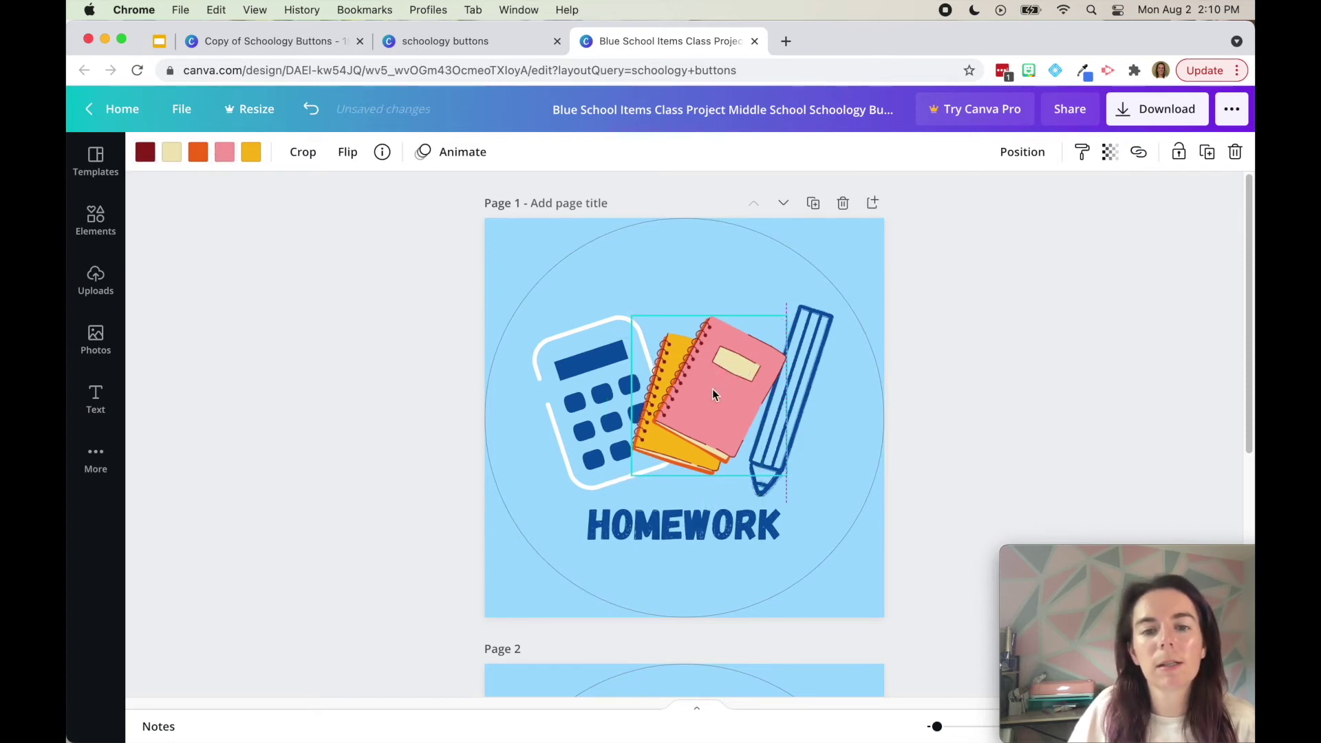
Make the notebook's label white and its yellow, orange and dark red parts dark navy, then enlarge it.
left_click(171, 152)
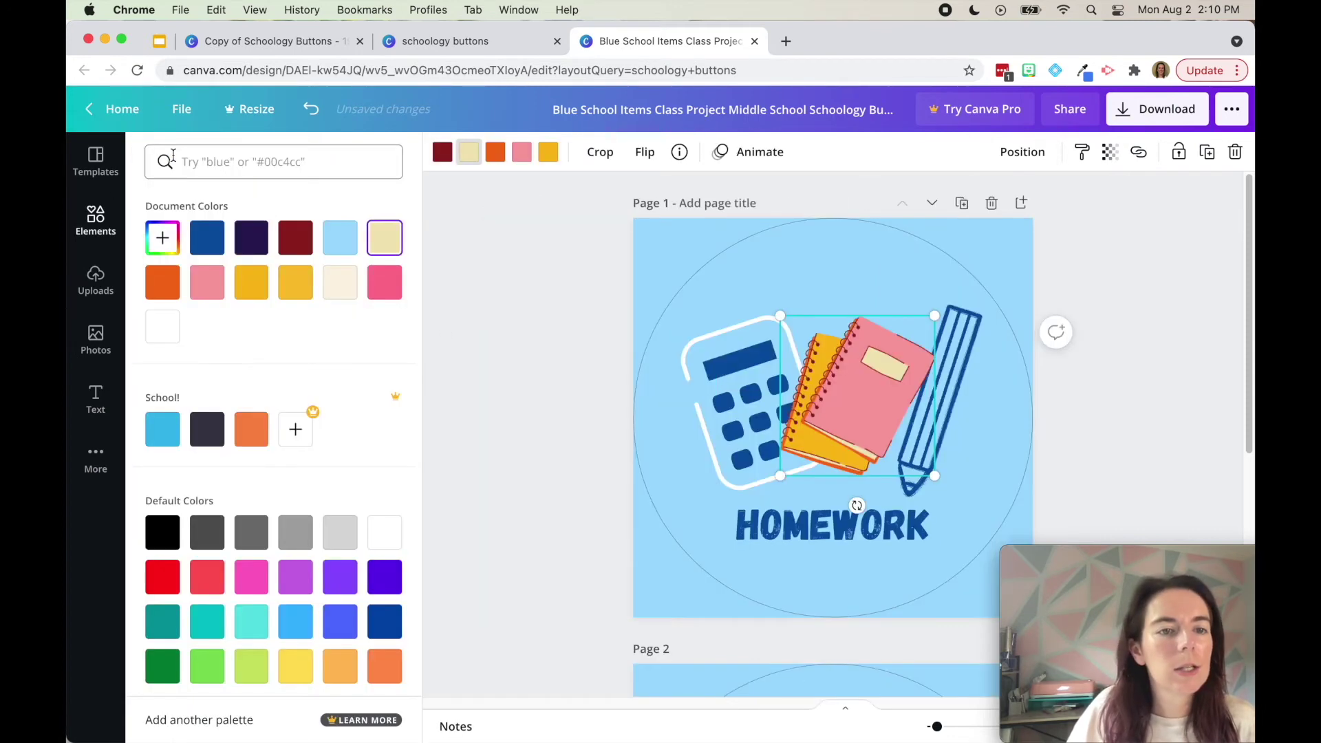
left_click(164, 329)
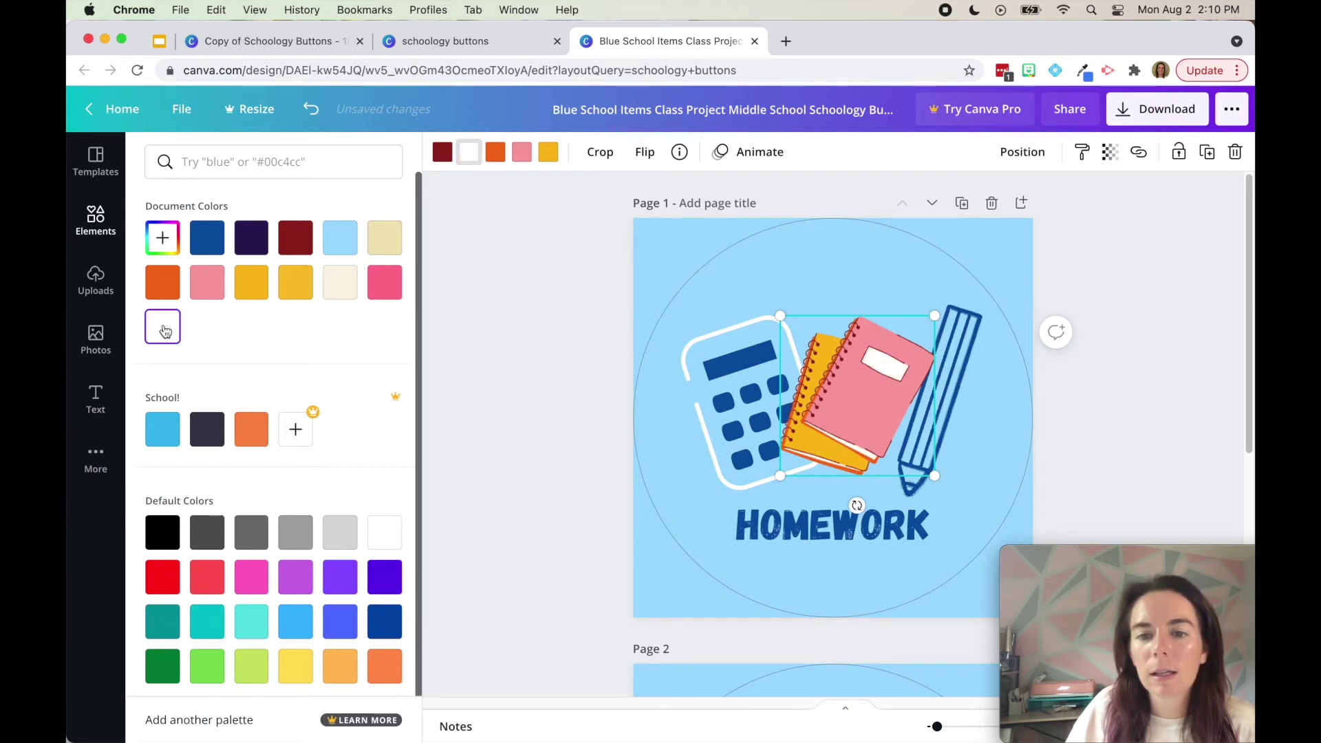
left_click(700, 385)
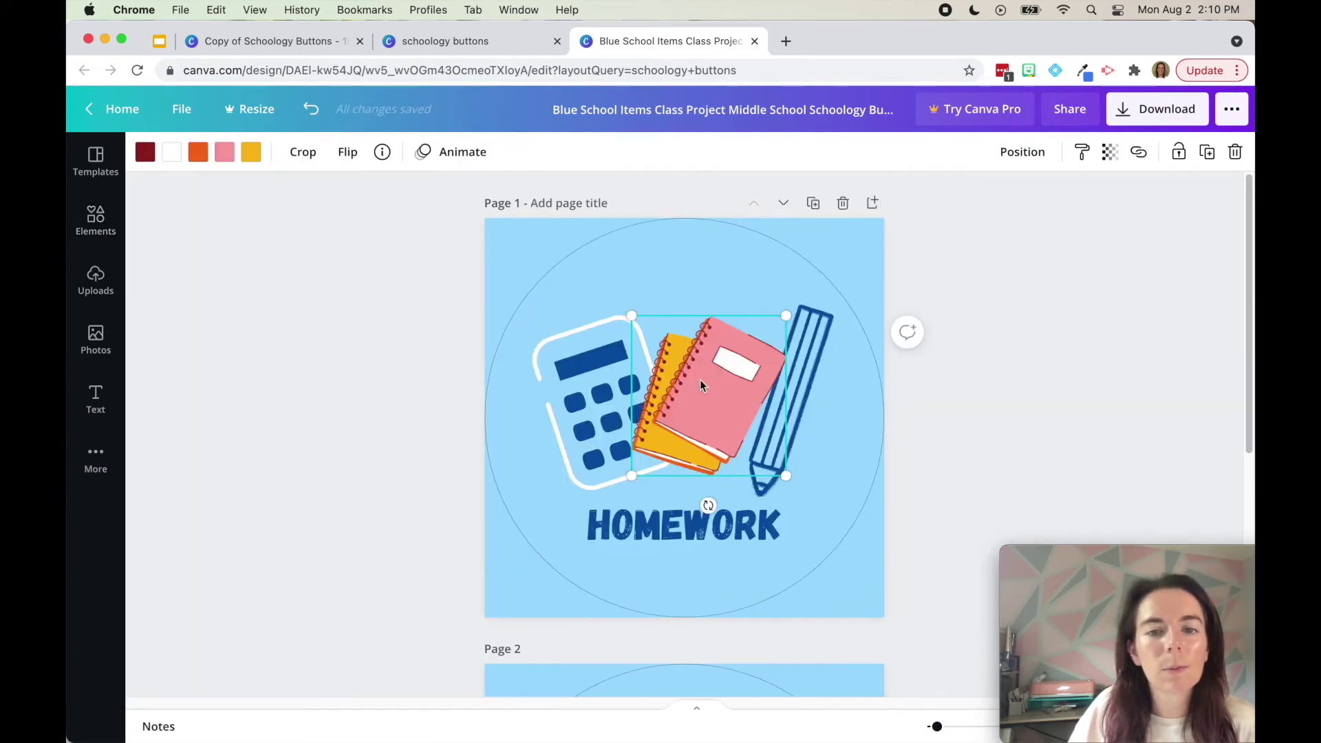
left_click(252, 153)
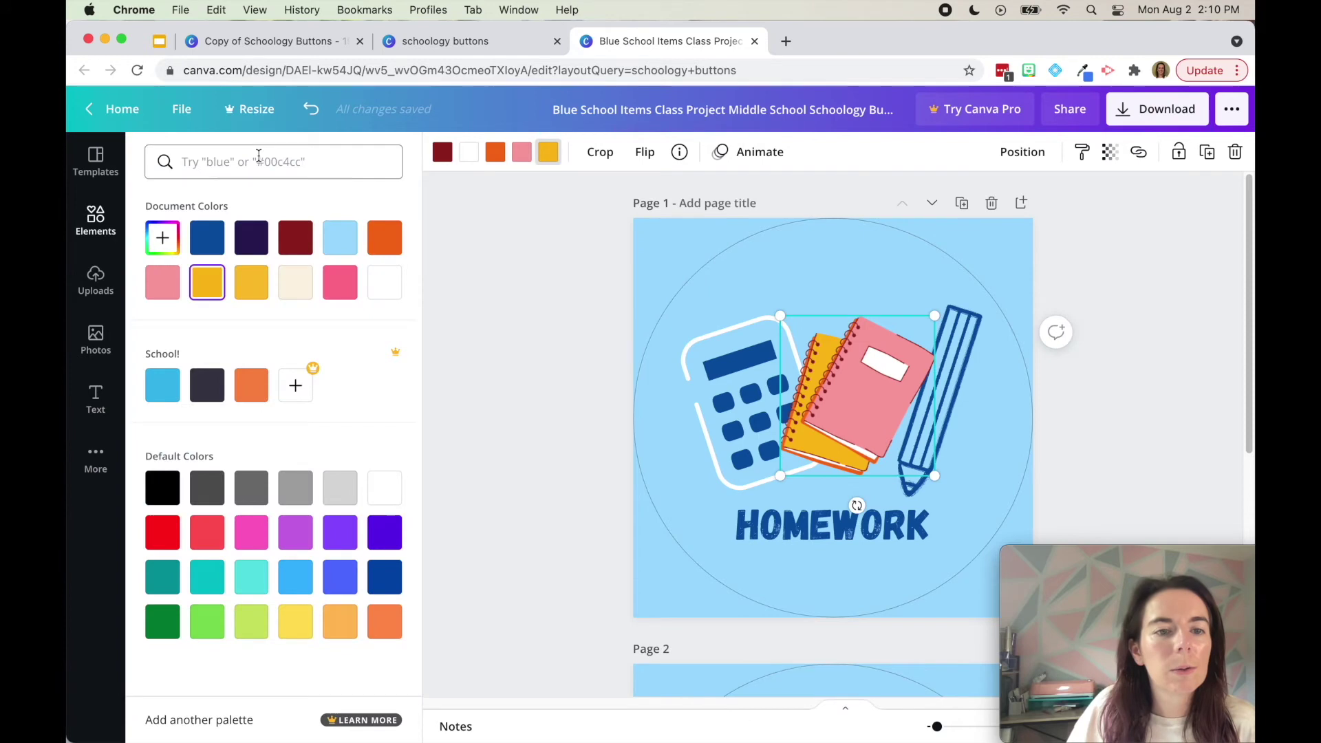
left_click(203, 241)
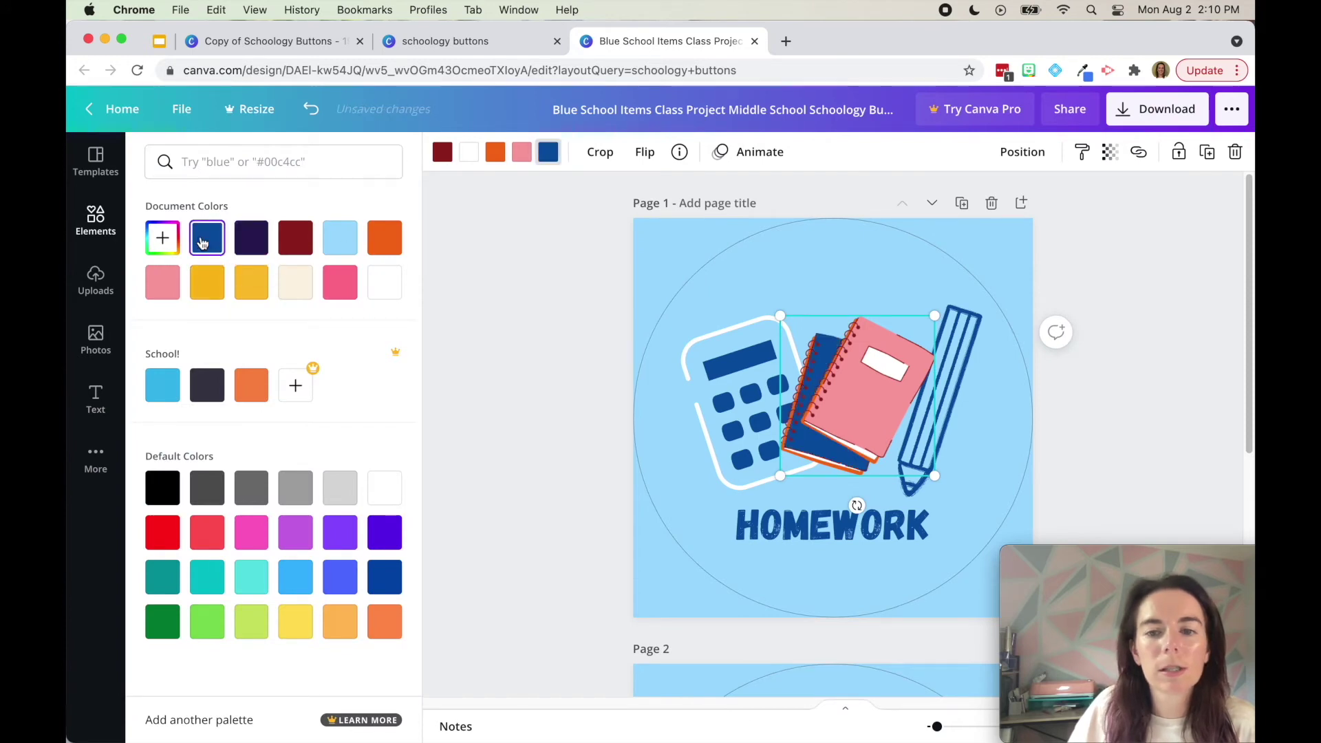
left_click(497, 154)
left_click(253, 240)
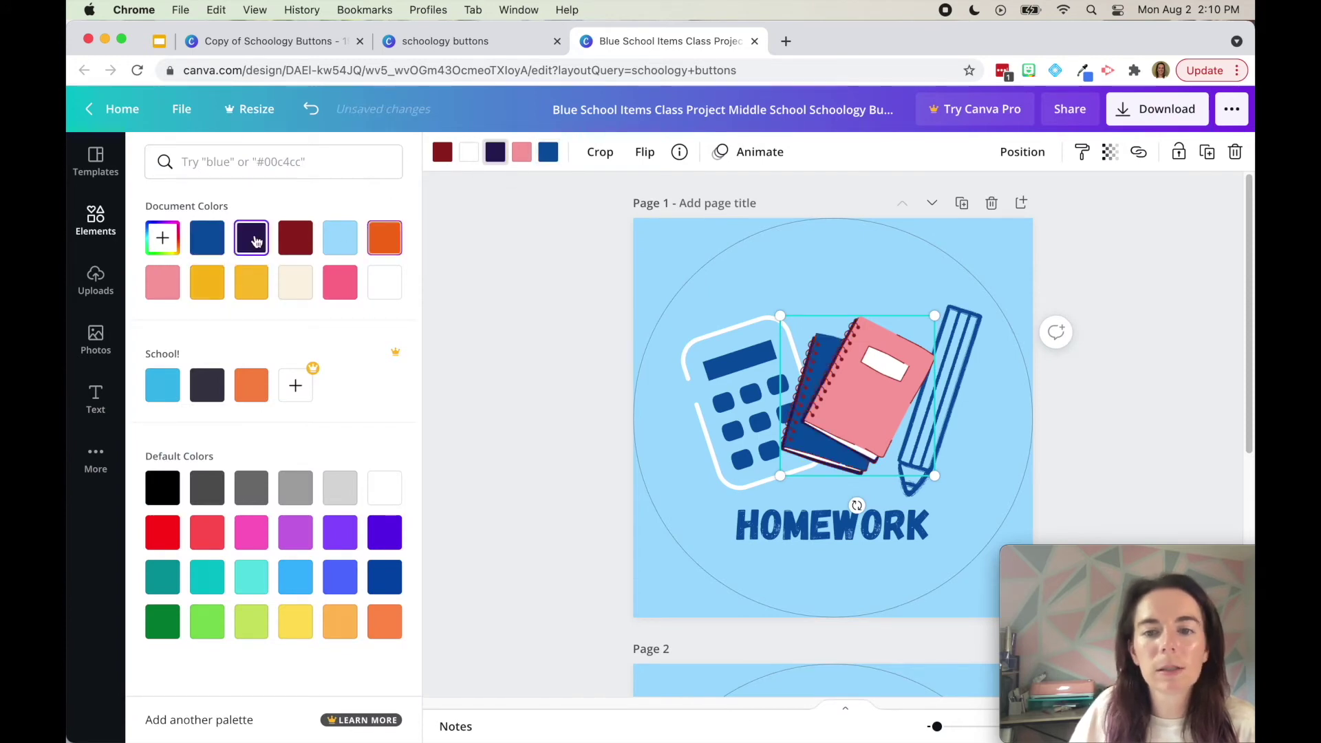
left_click(438, 160)
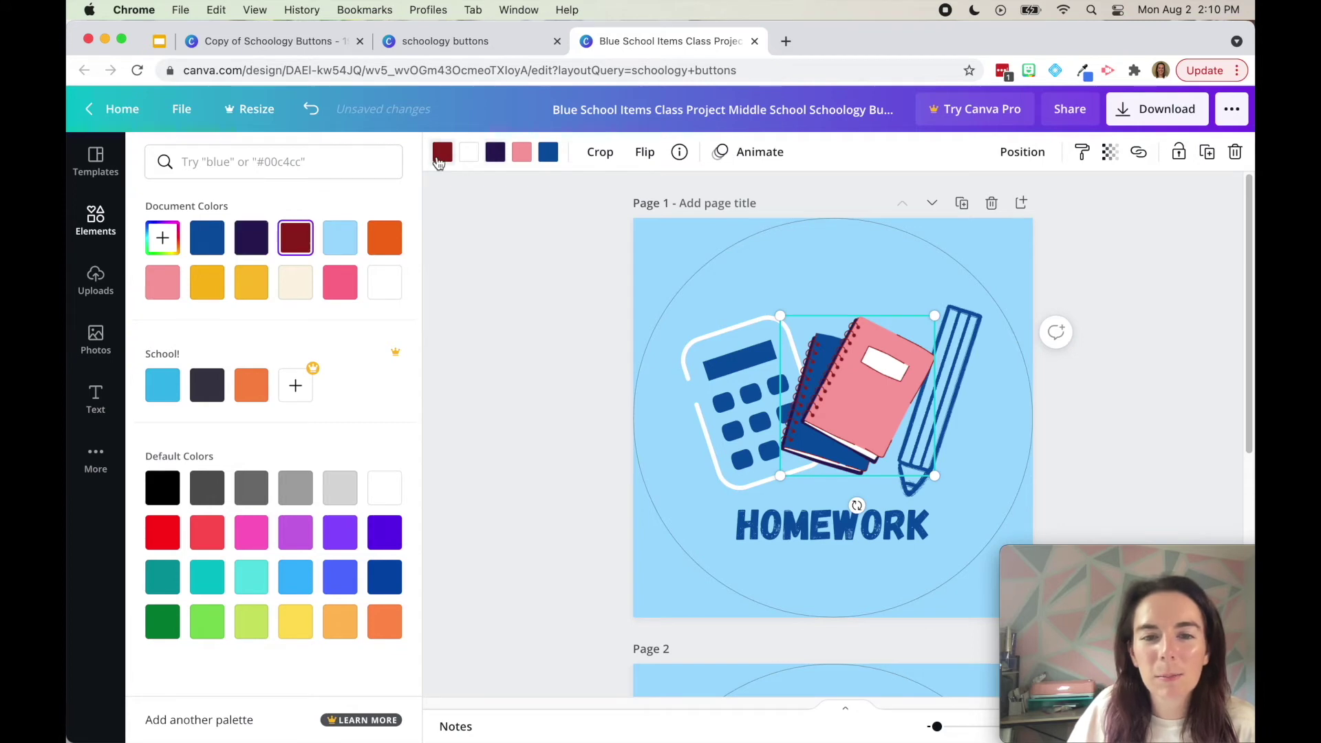
left_click(249, 246)
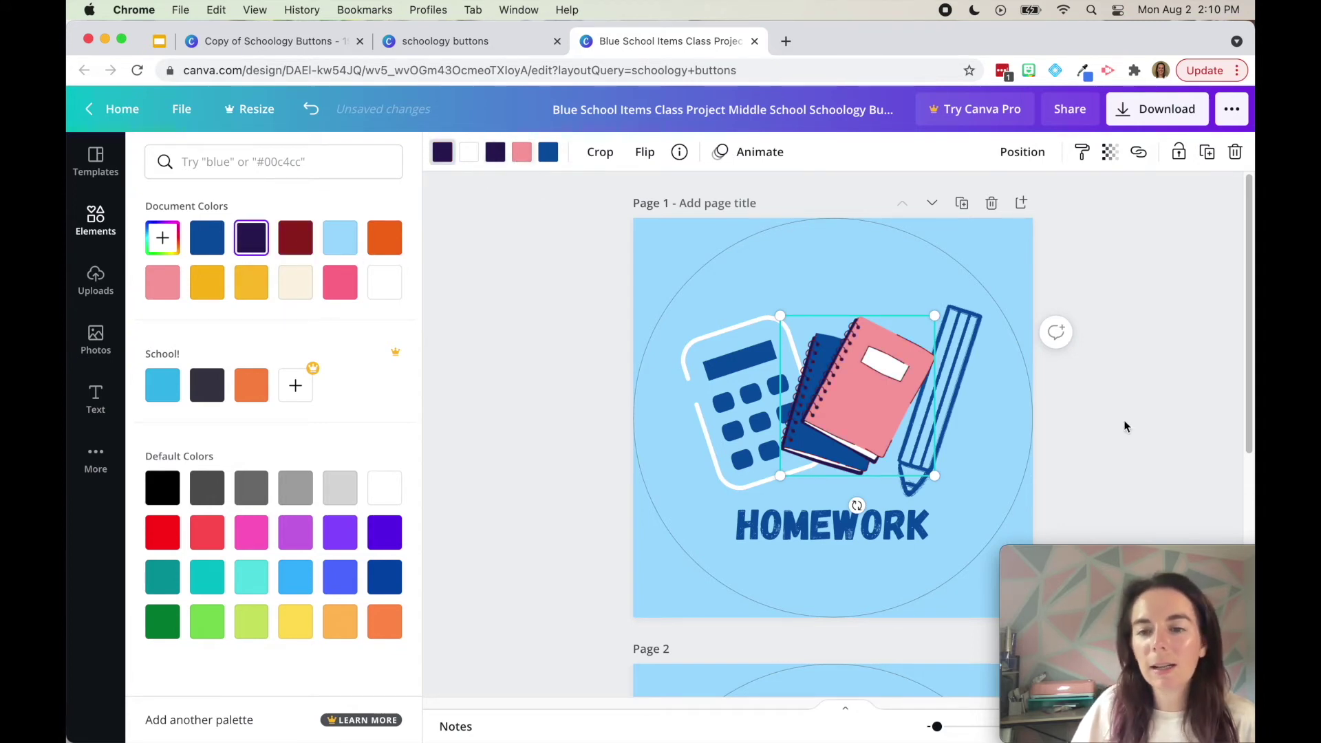
left_click(946, 428)
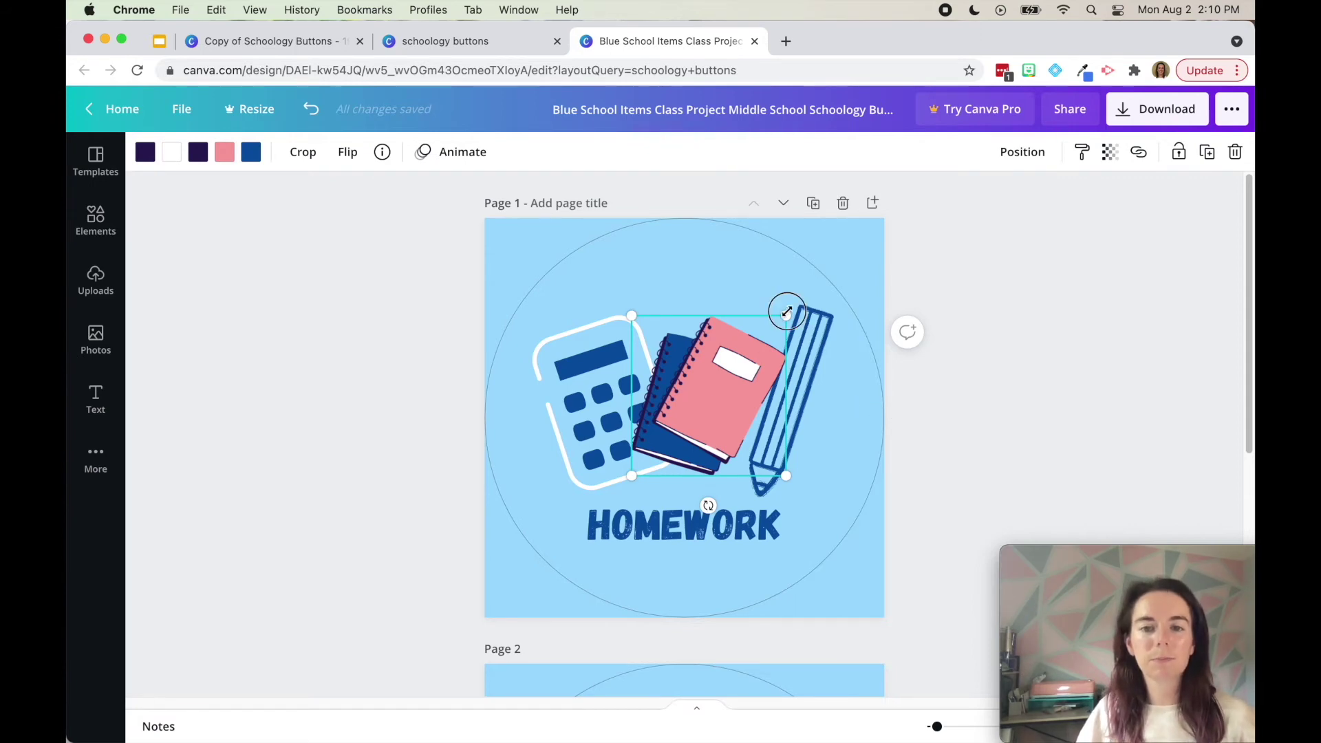
left_click_drag(786, 315, 808, 293)
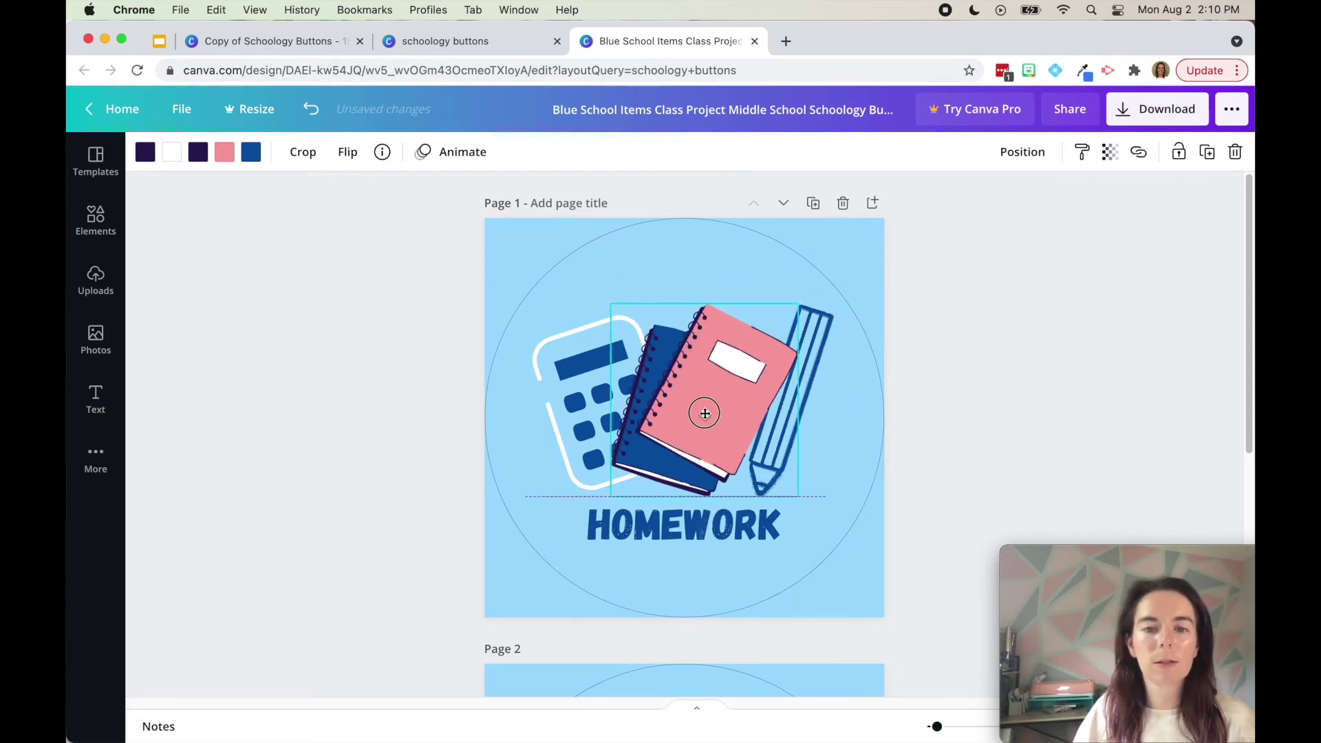
Reposition the notebook and calculator and tilt the pencil to about -58° so they overlap.
left_click_drag(702, 413, 688, 425)
left_click(589, 396)
left_click_drag(590, 396, 575, 393)
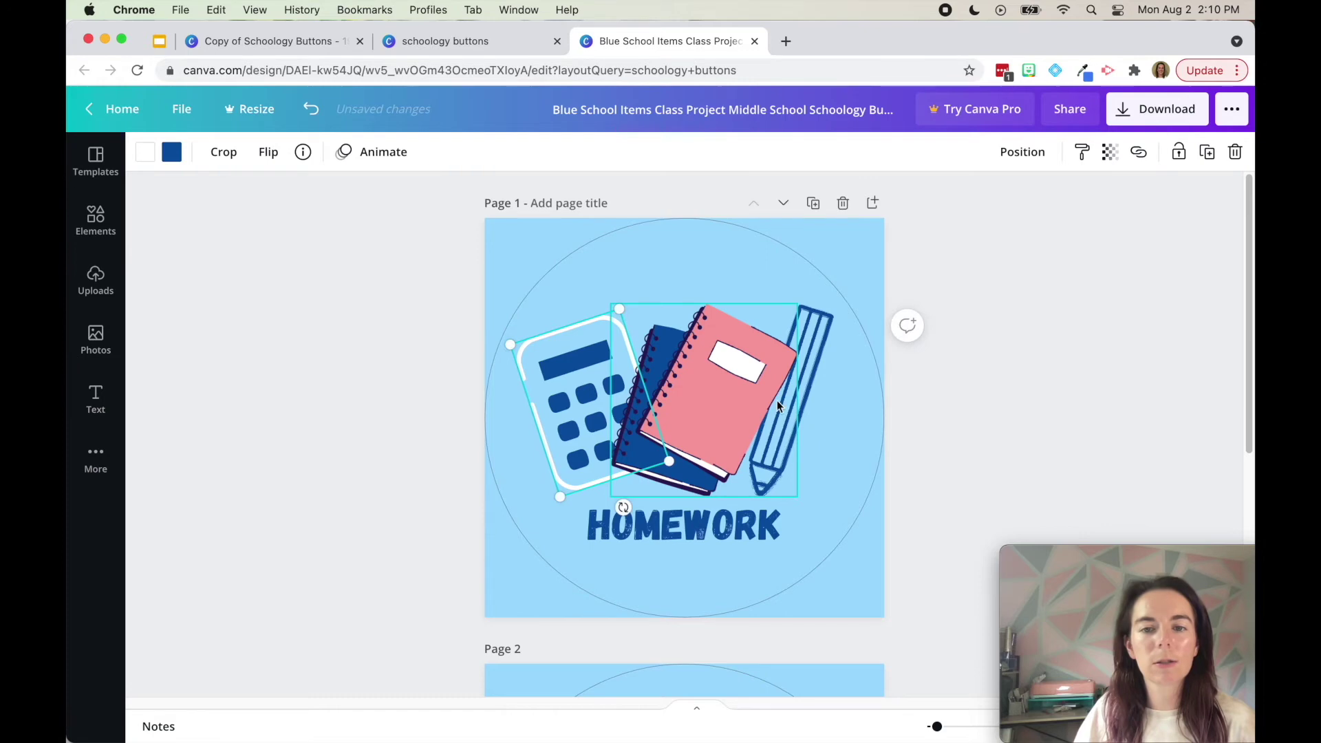
left_click_drag(825, 366, 823, 358)
mouse_move(840, 444)
left_mouse_down()
mouse_move(837, 463)
mouse_move(834, 452)
left_mouse_up()
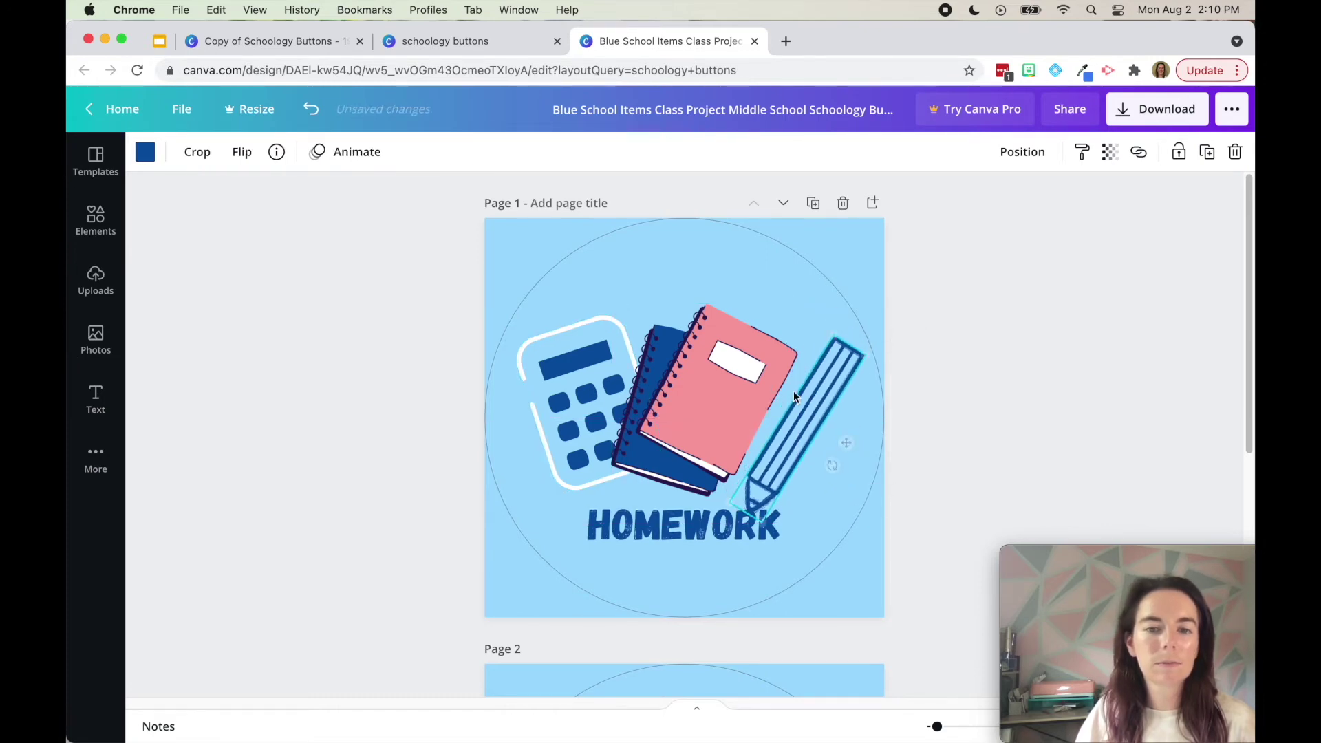
left_click_drag(715, 375, 735, 353)
left_click_drag(585, 406, 575, 411)
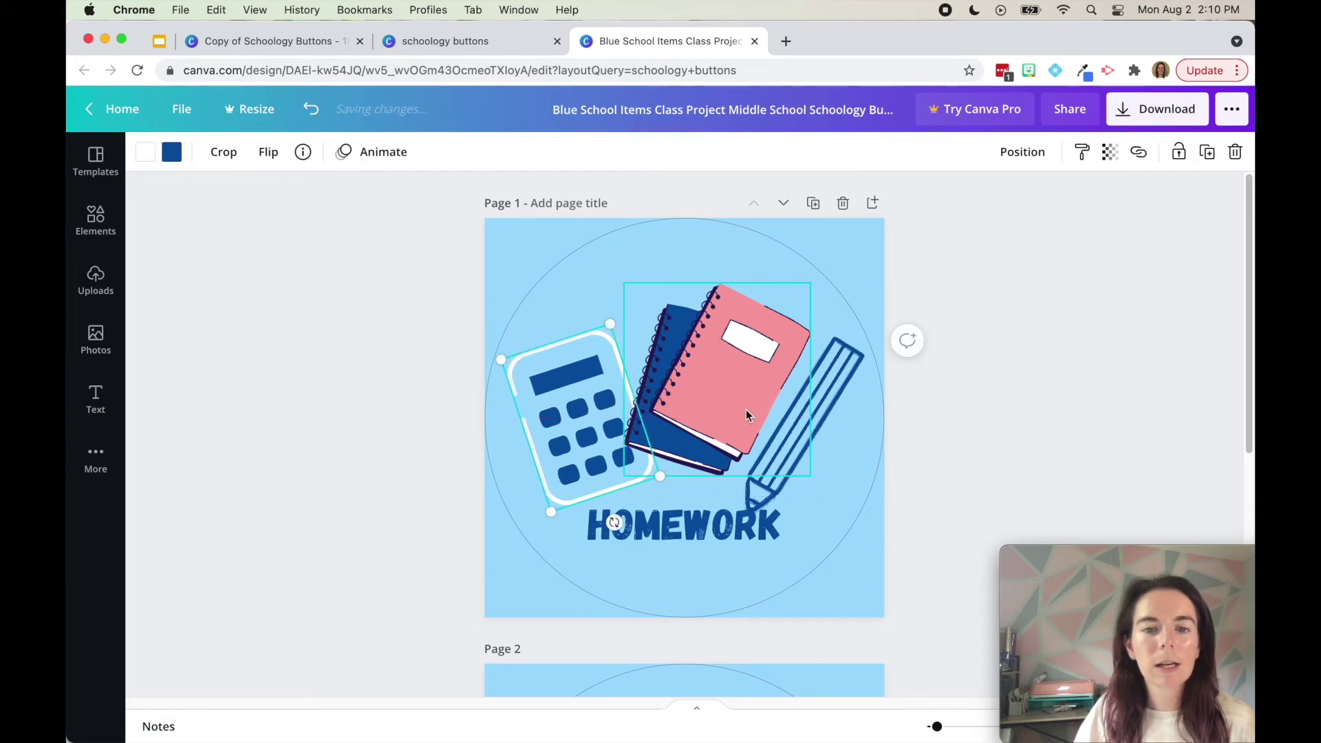
Adjust the notebook's layering with Position so it sits in front of the other graphics.
left_click(712, 388)
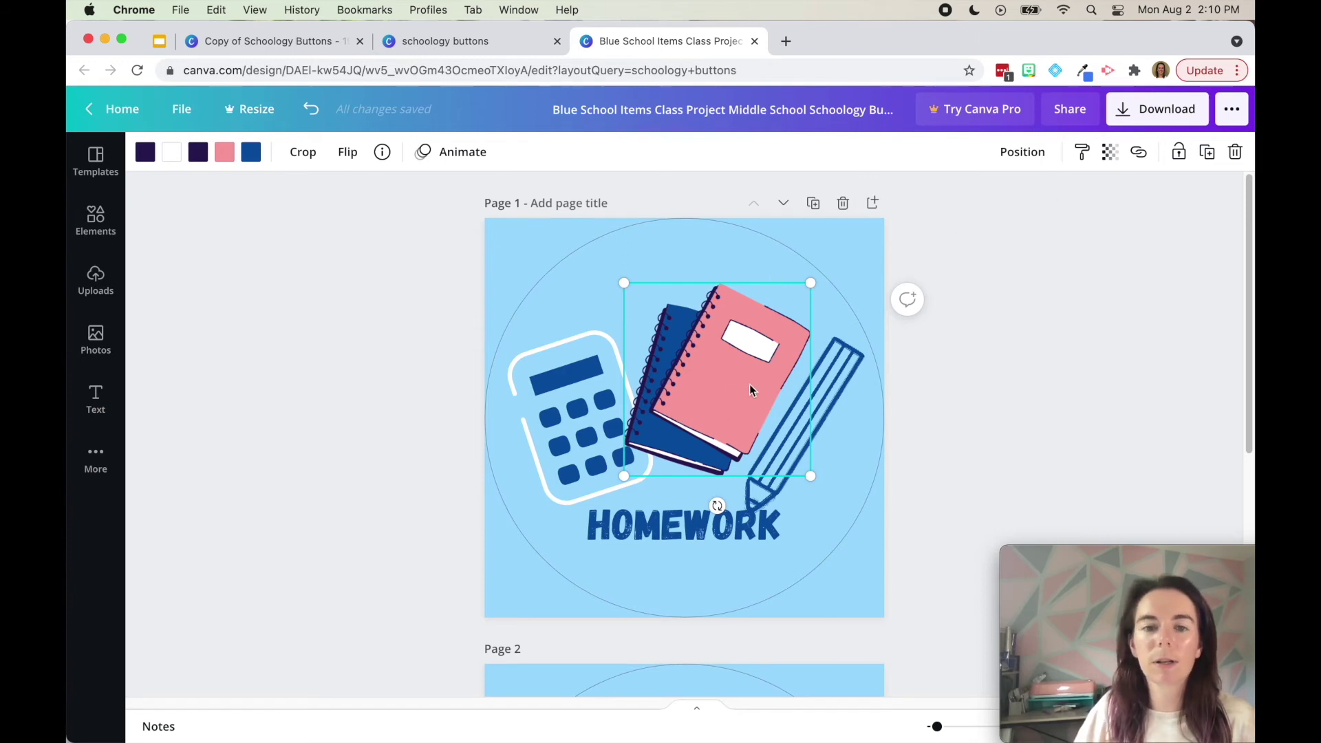
left_click(1022, 154)
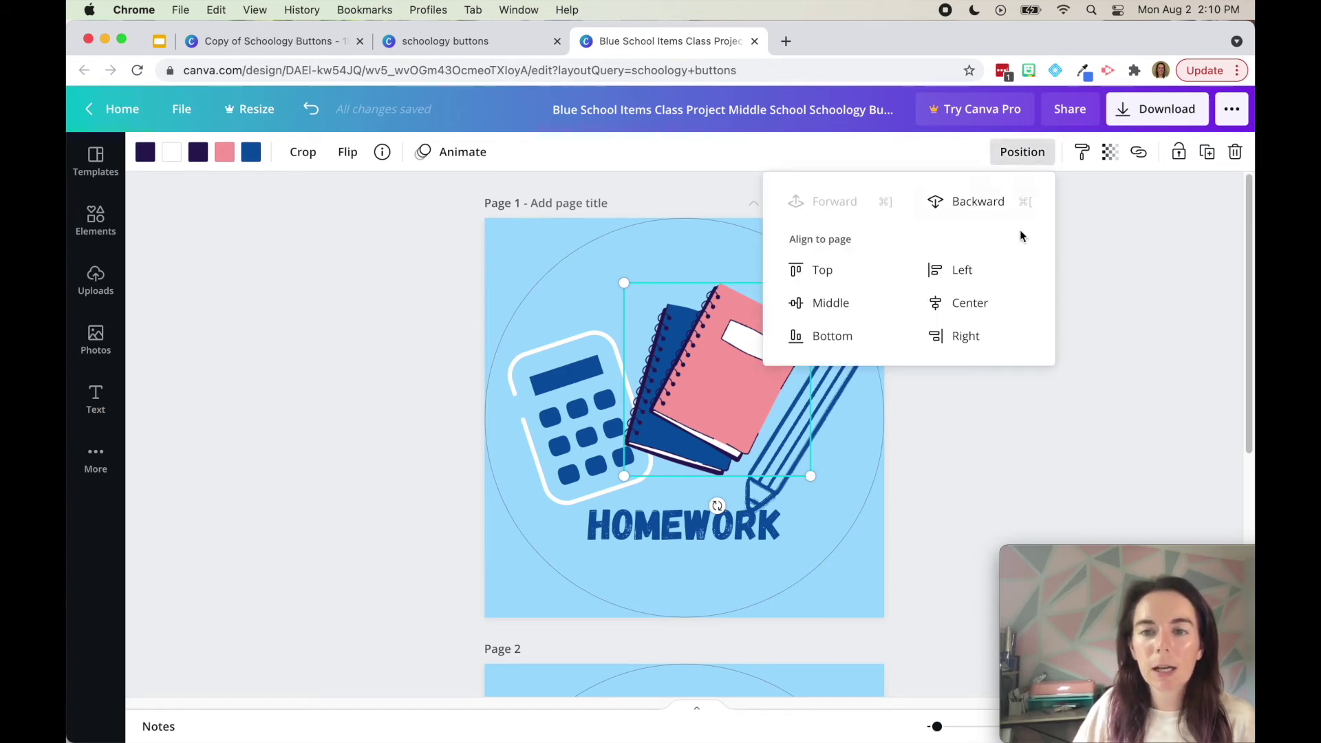
left_click(955, 202)
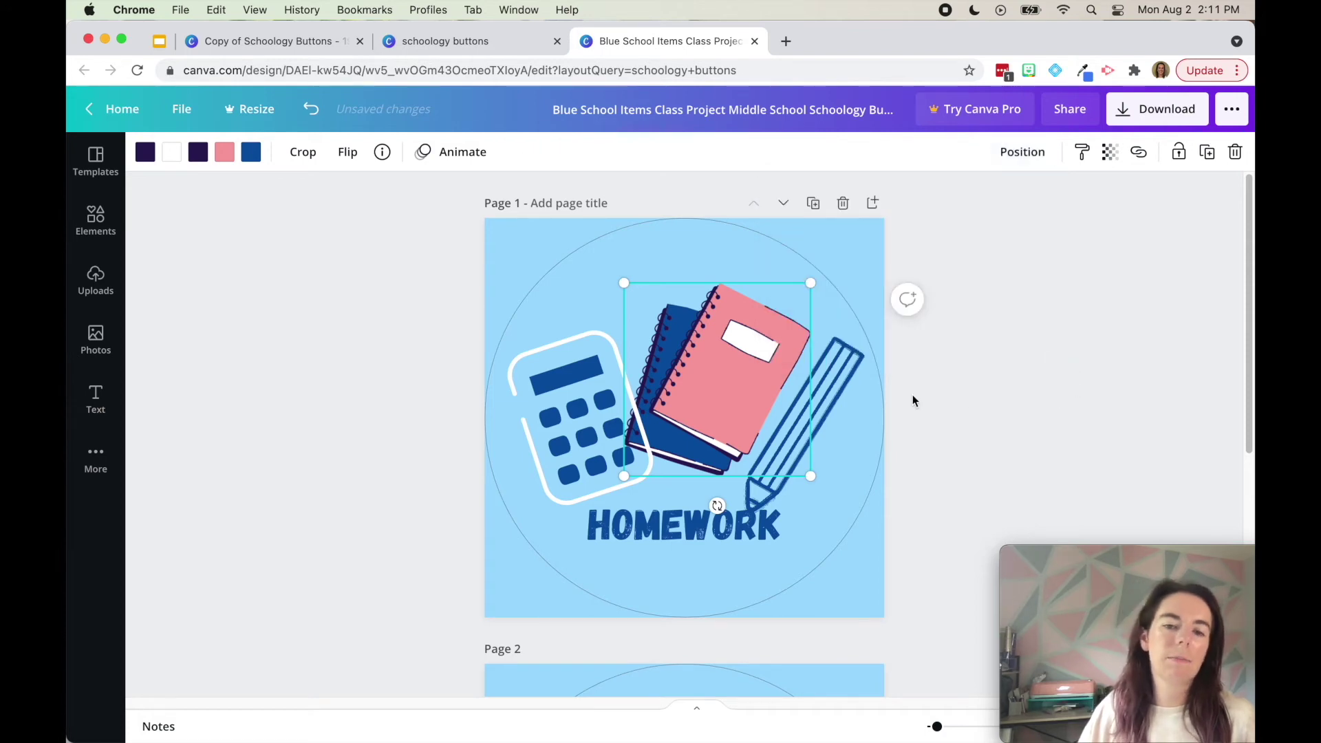
left_click(951, 423)
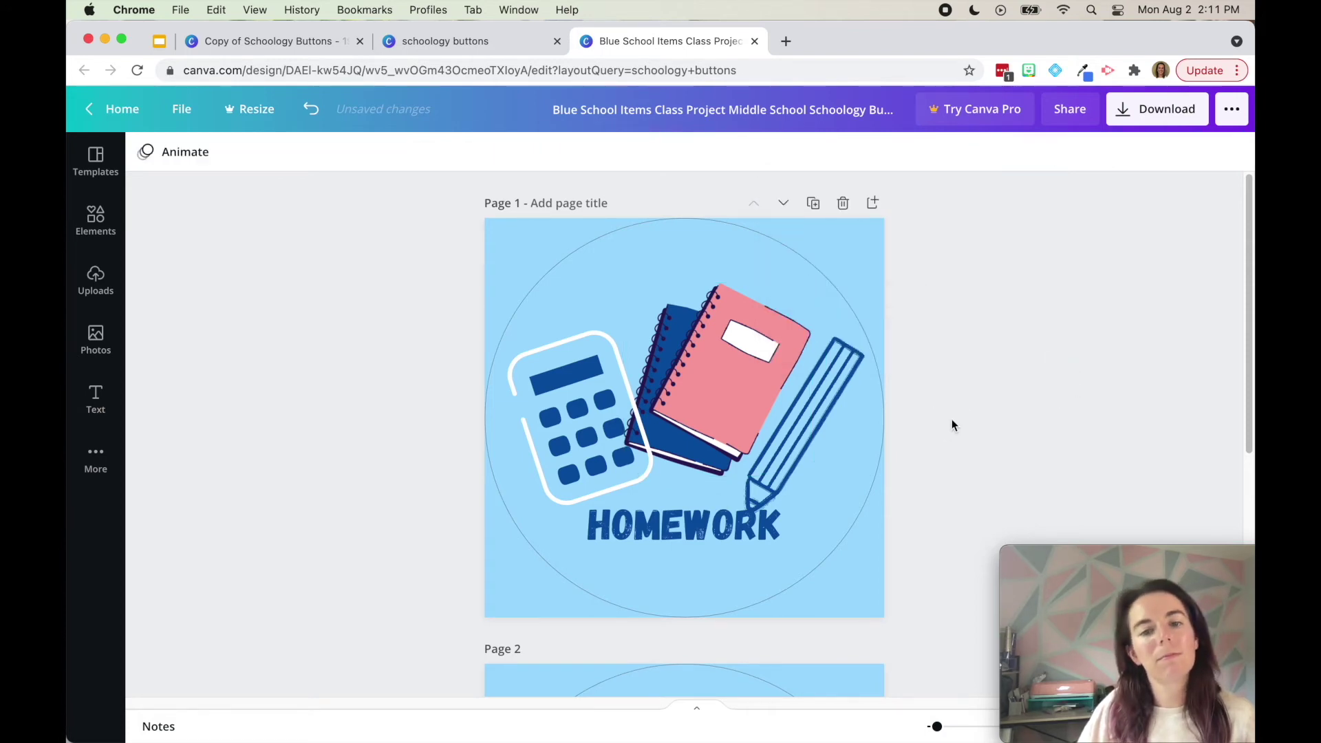
left_click(743, 373)
left_click(1031, 157)
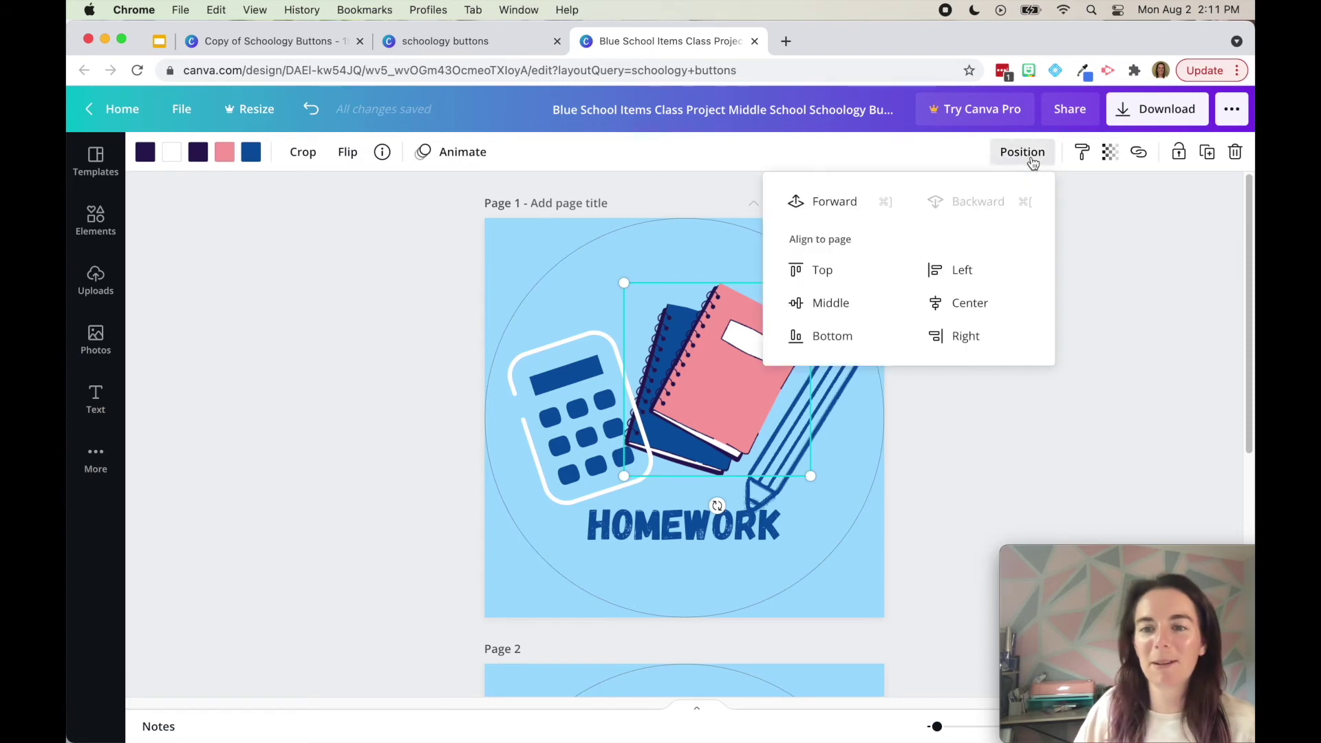
left_click(833, 202)
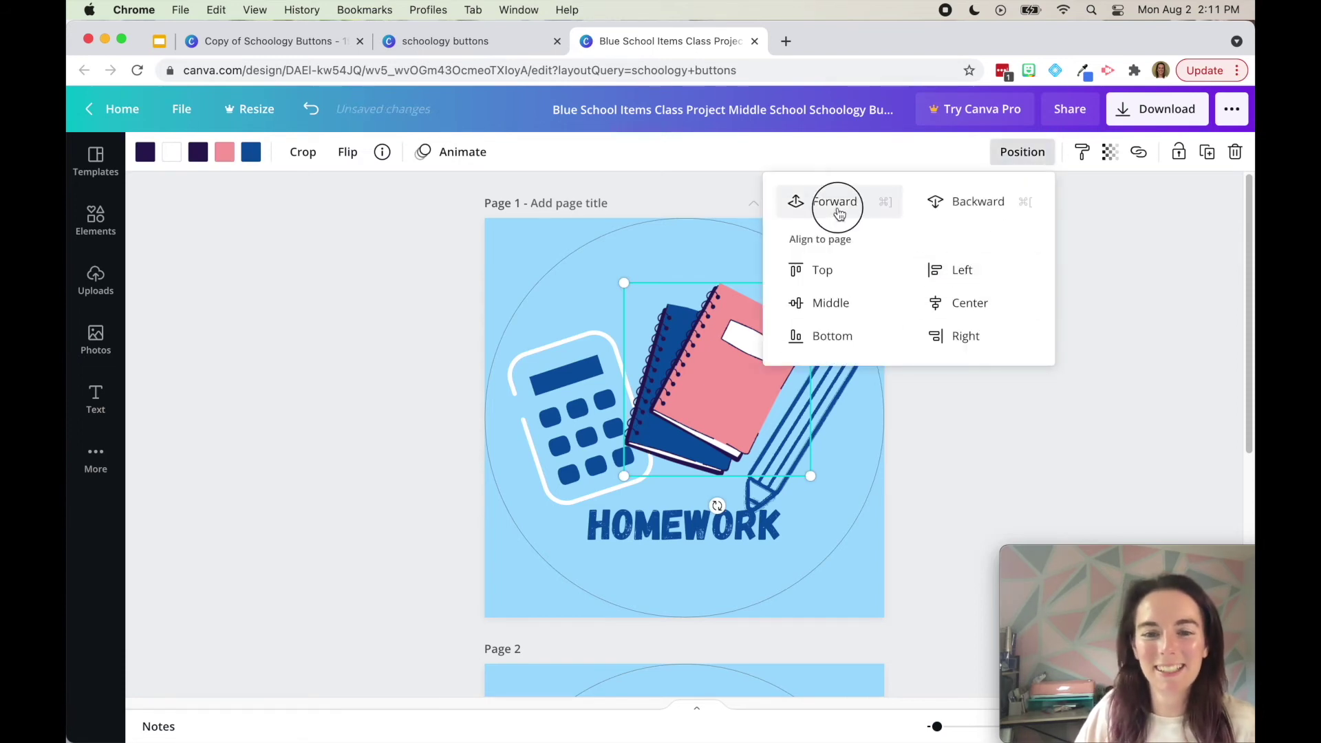
left_click(1072, 397)
left_click(963, 486)
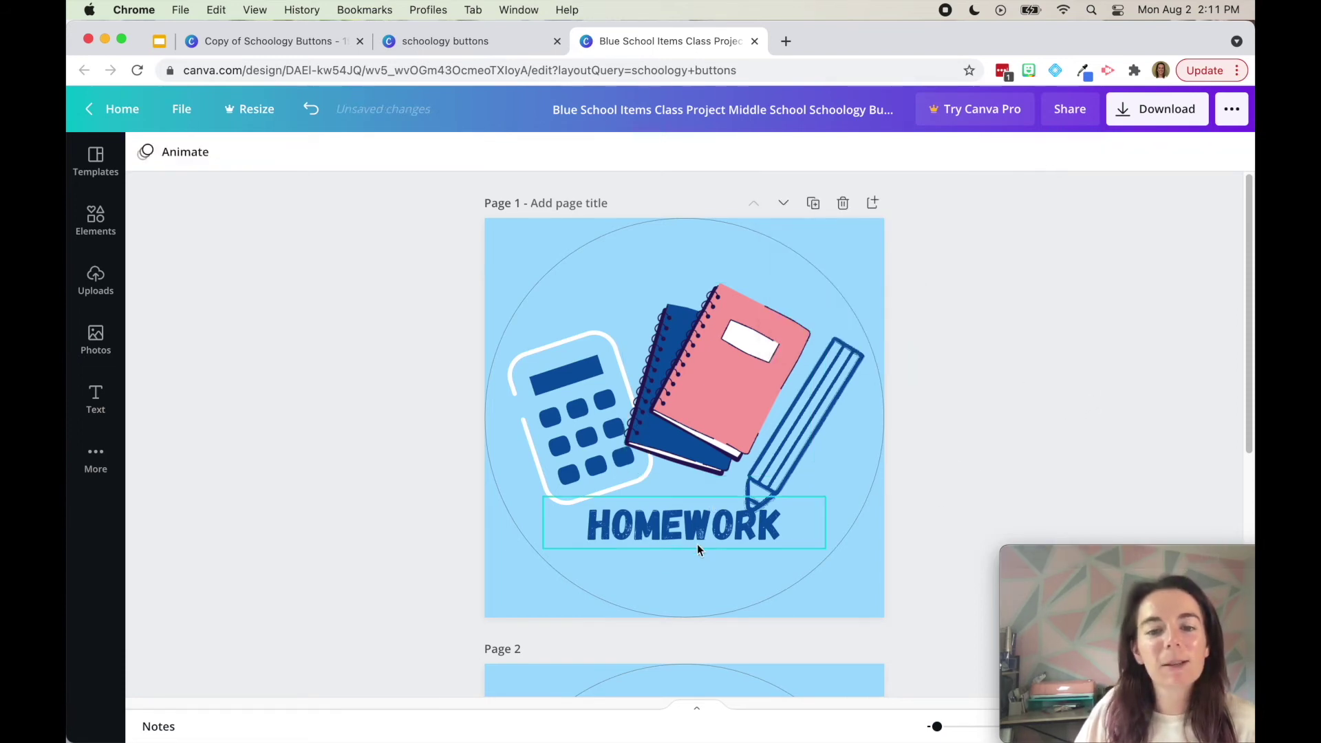
Move the HOMEWORK title slightly lower beneath the pictures.
left_click(662, 535)
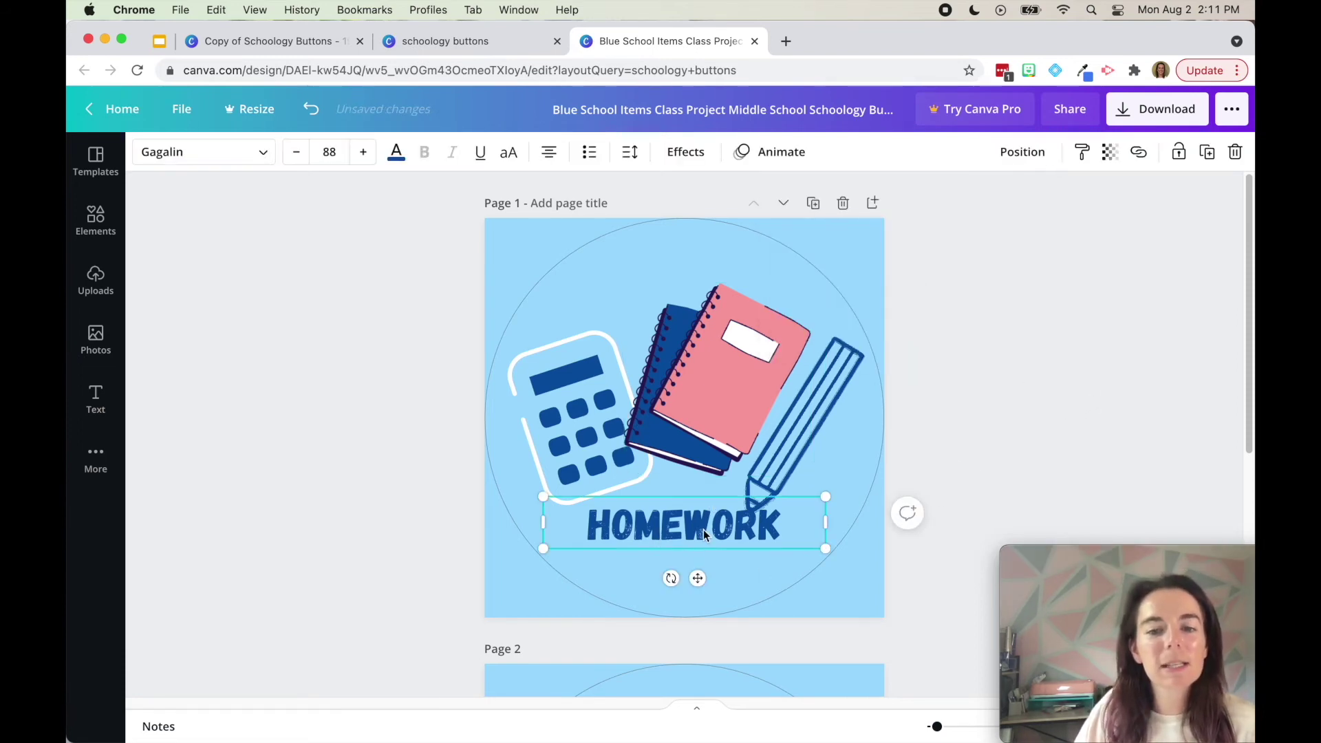
left_click(876, 530)
left_click_drag(696, 533, 698, 549)
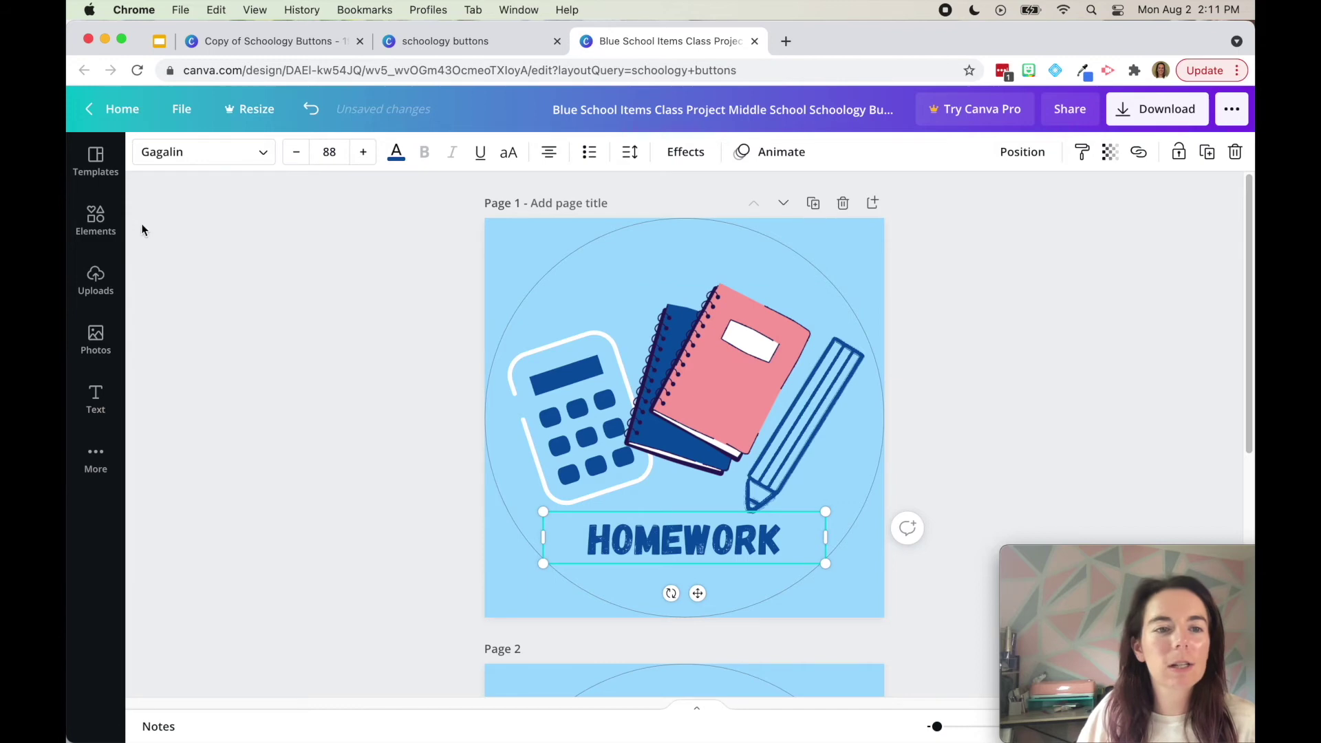
Recolour the HOMEWORK title from navy to the pink document colour.
left_click(399, 159)
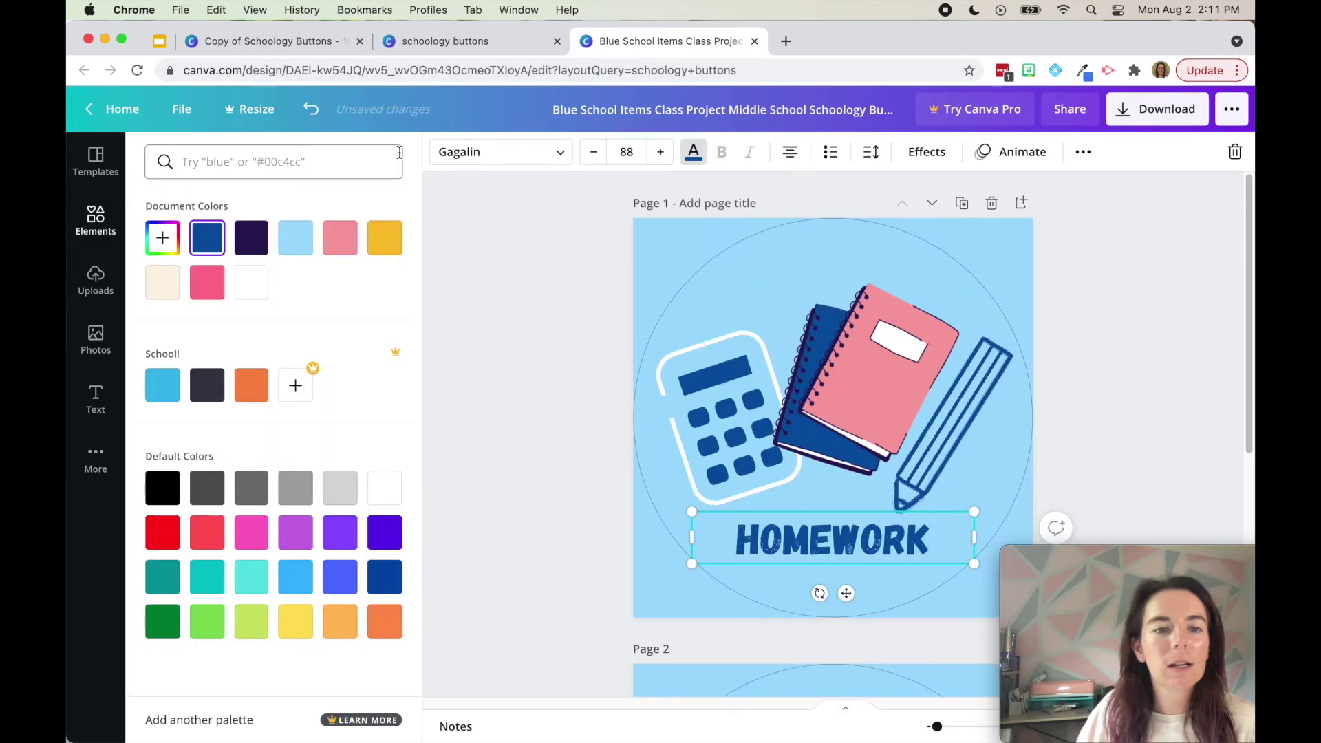
left_click(340, 245)
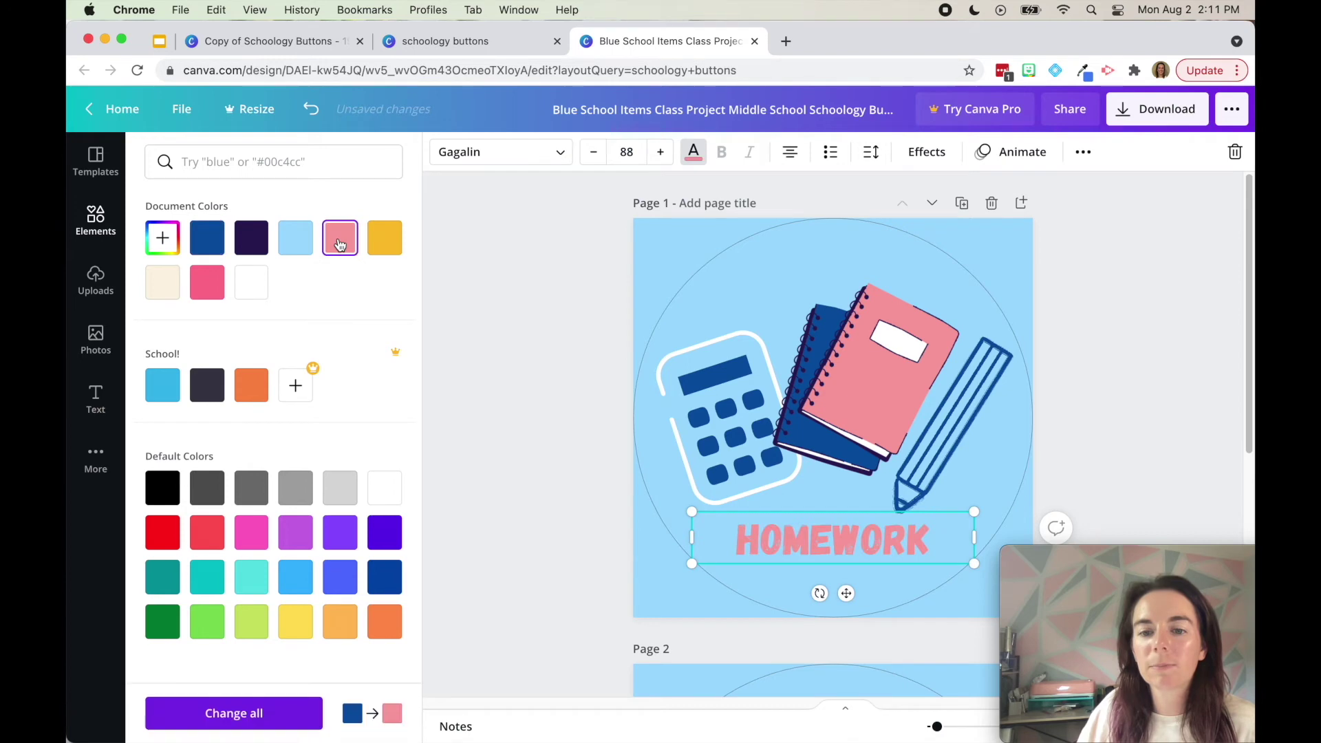
left_click(1100, 415)
left_click(1035, 375)
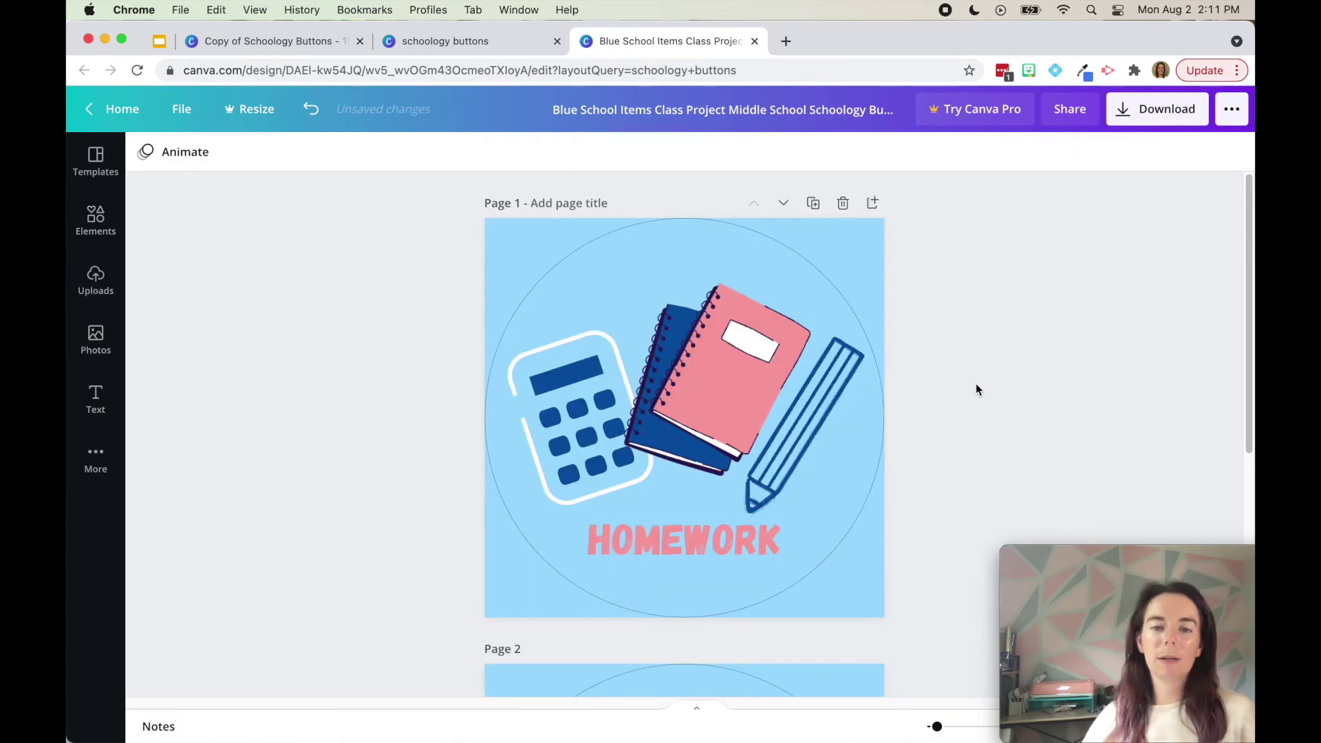
Delete Page 2, the old navy Homework page, leaving one page.
scroll(997, 433, "down", 6)
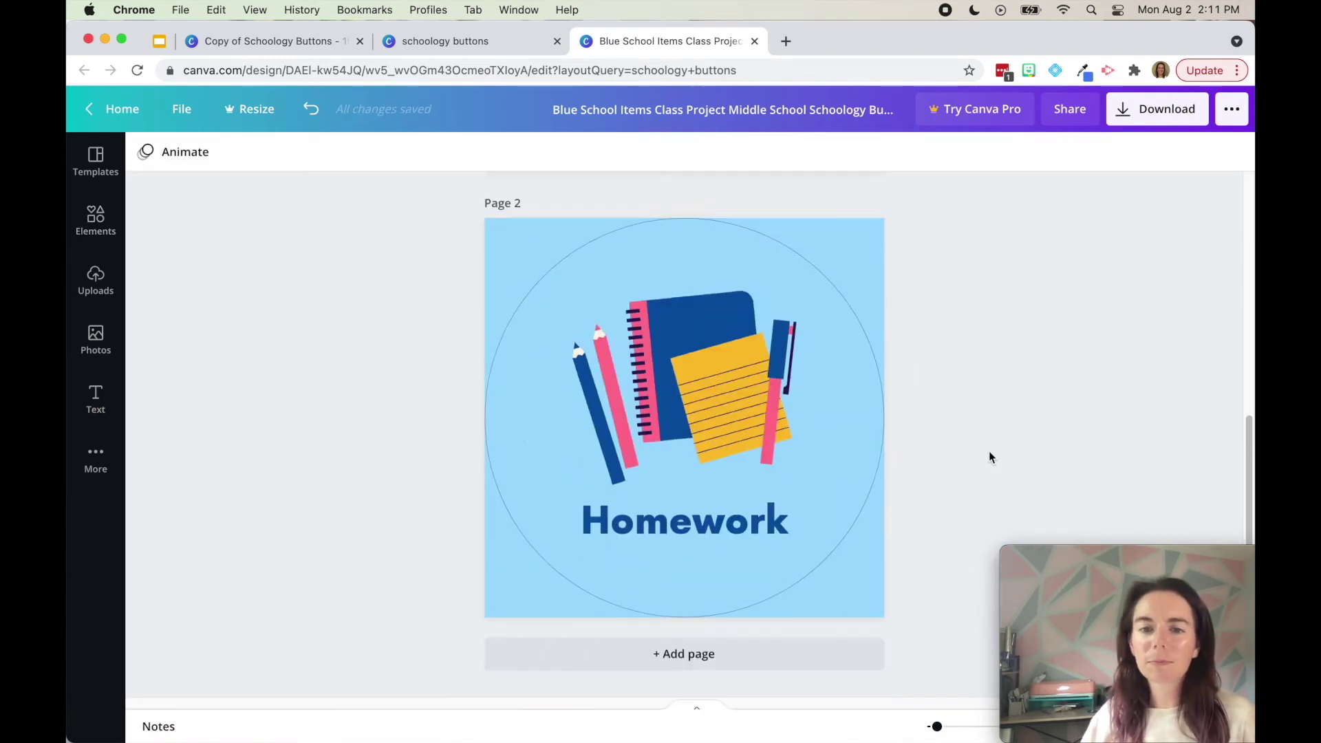
scroll(799, 420, "up", 1)
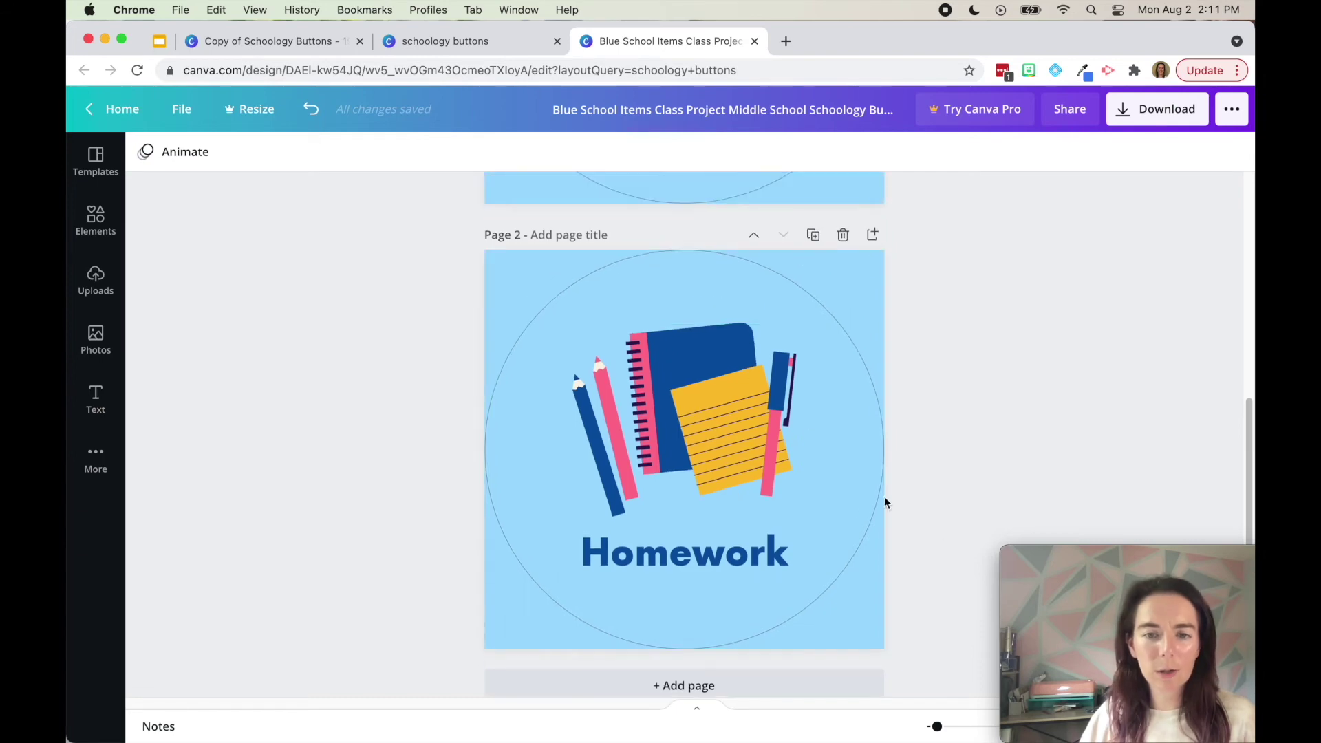
scroll(888, 412, "up", 6)
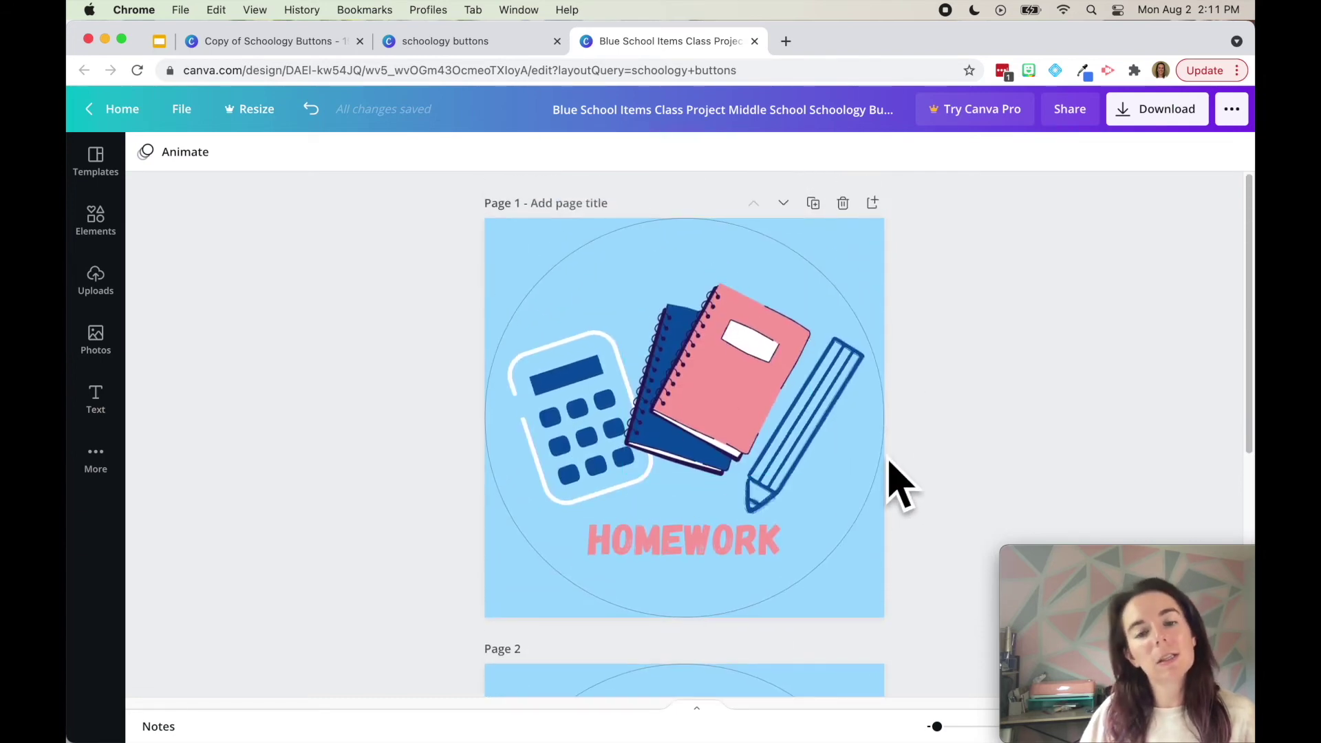
scroll(890, 481, "down", 6)
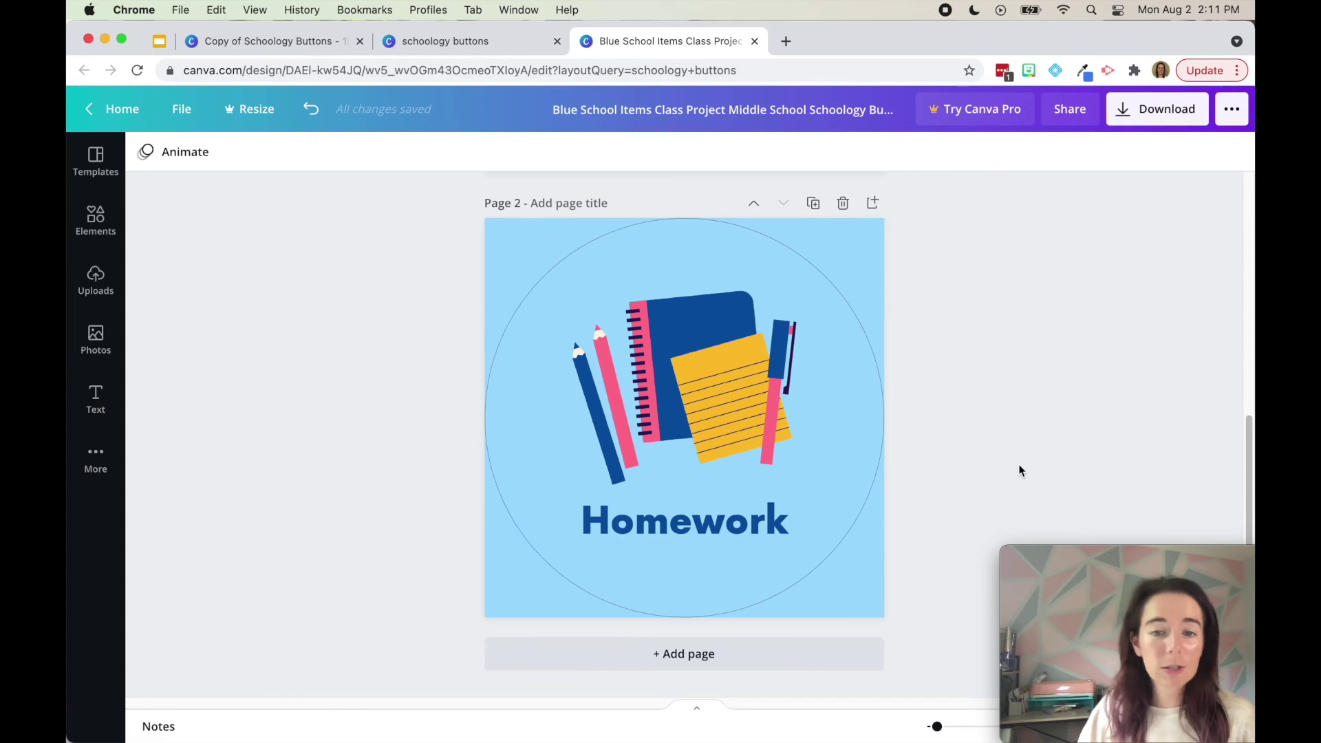
scroll(1018, 464, "up", 6)
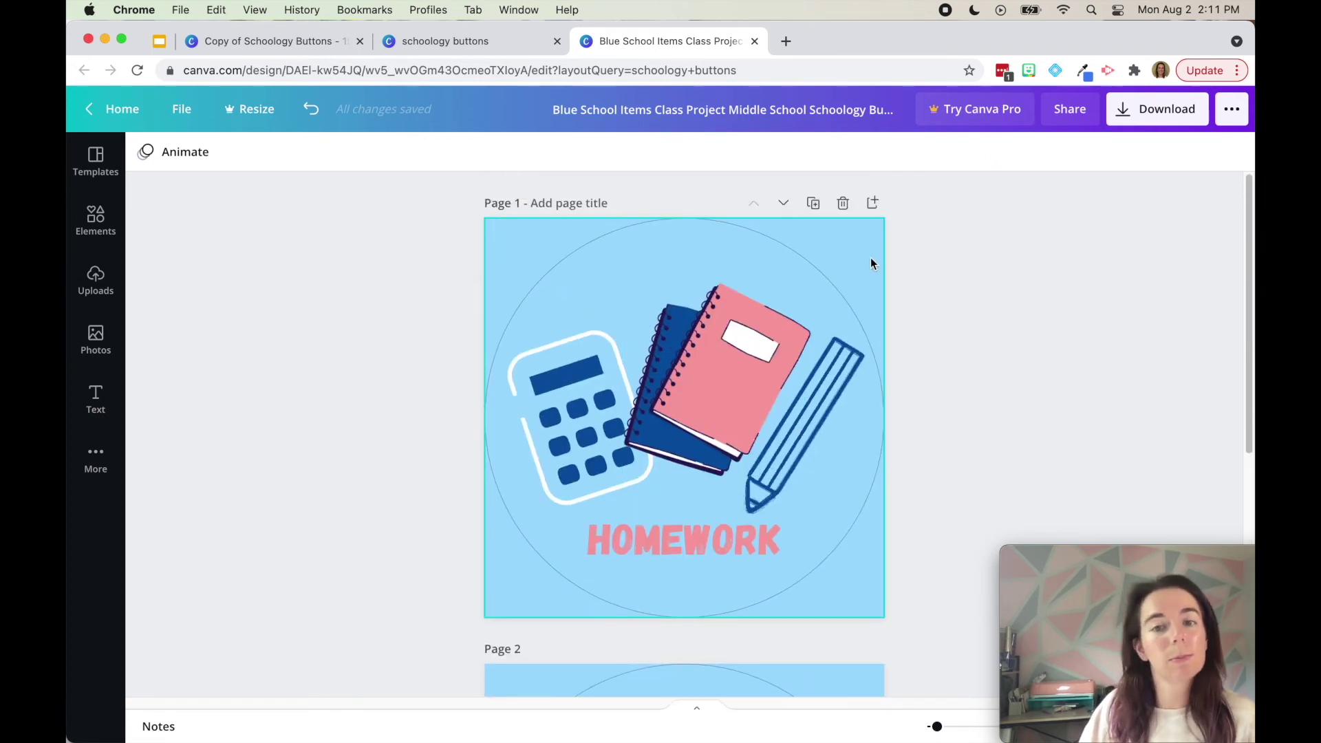
scroll(826, 467, "down", 5)
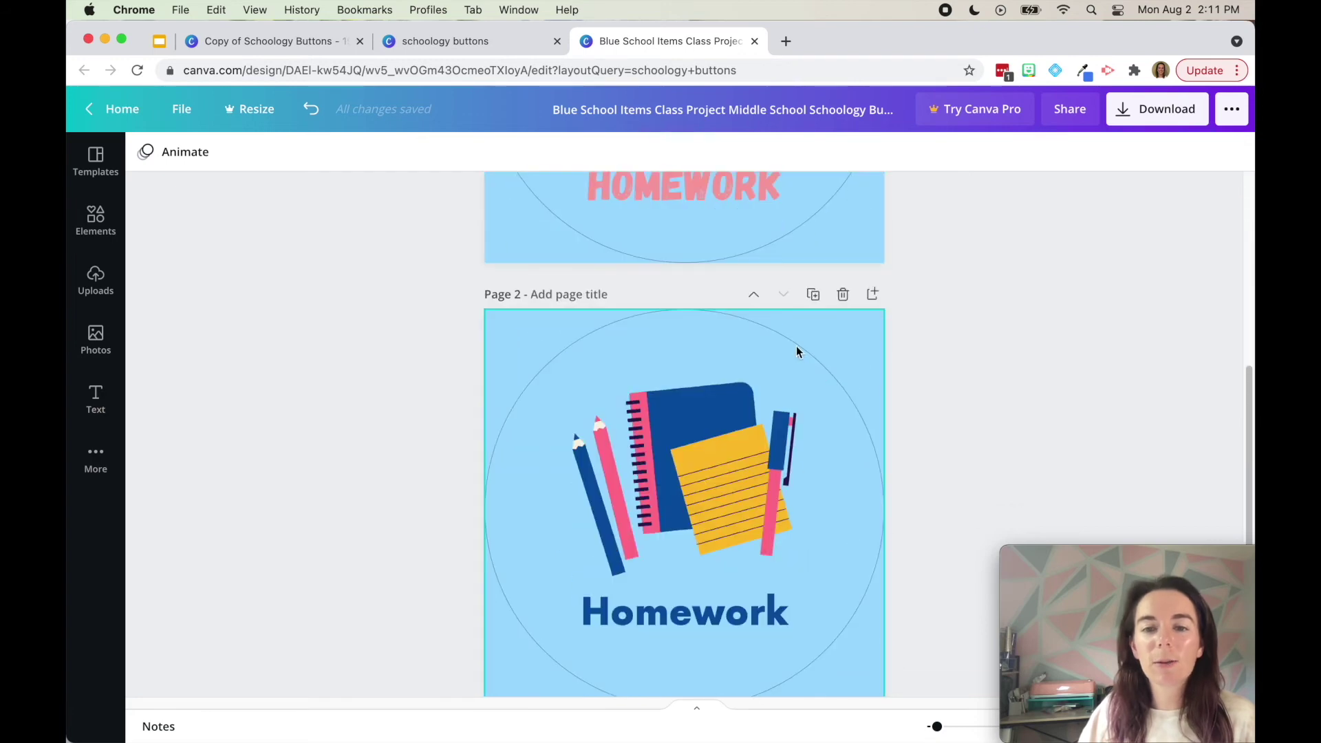
left_click(840, 295)
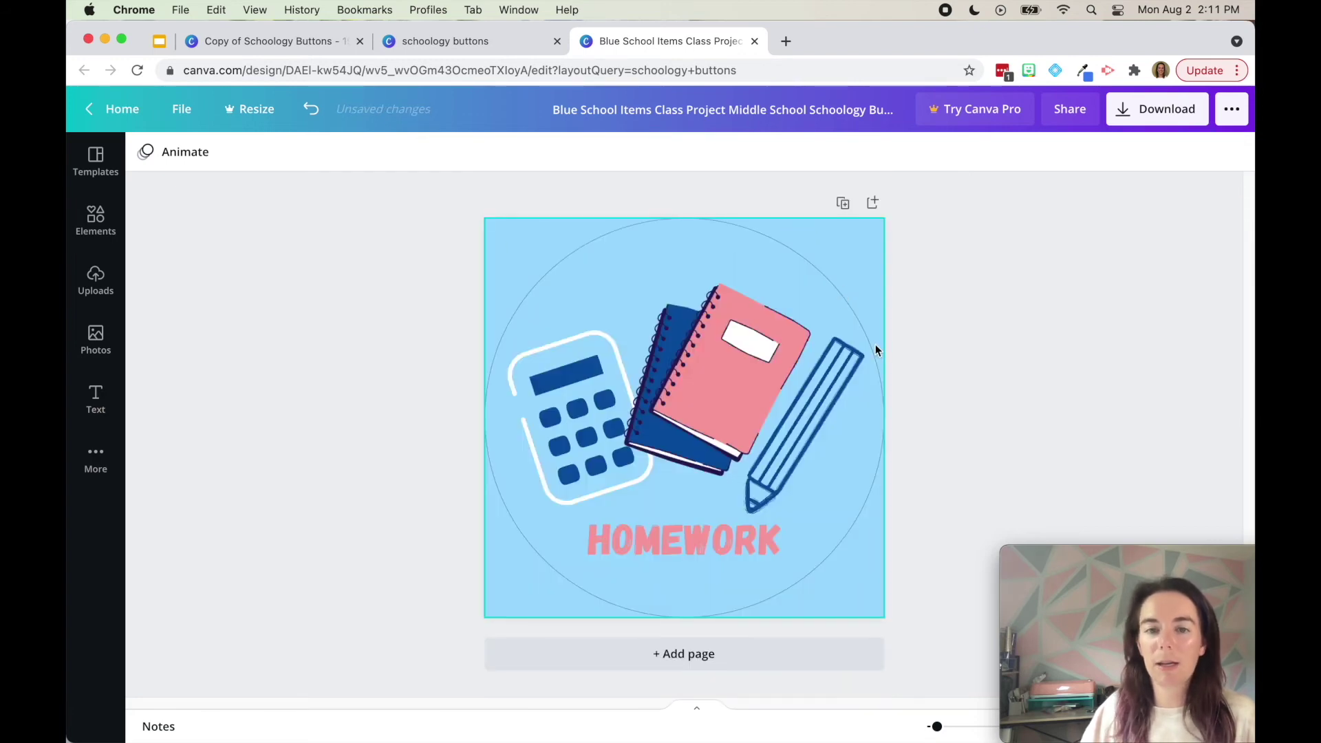
Duplicate page 1 and retitle the copy from HOMEWORK to QUIZZES.
left_click(841, 200)
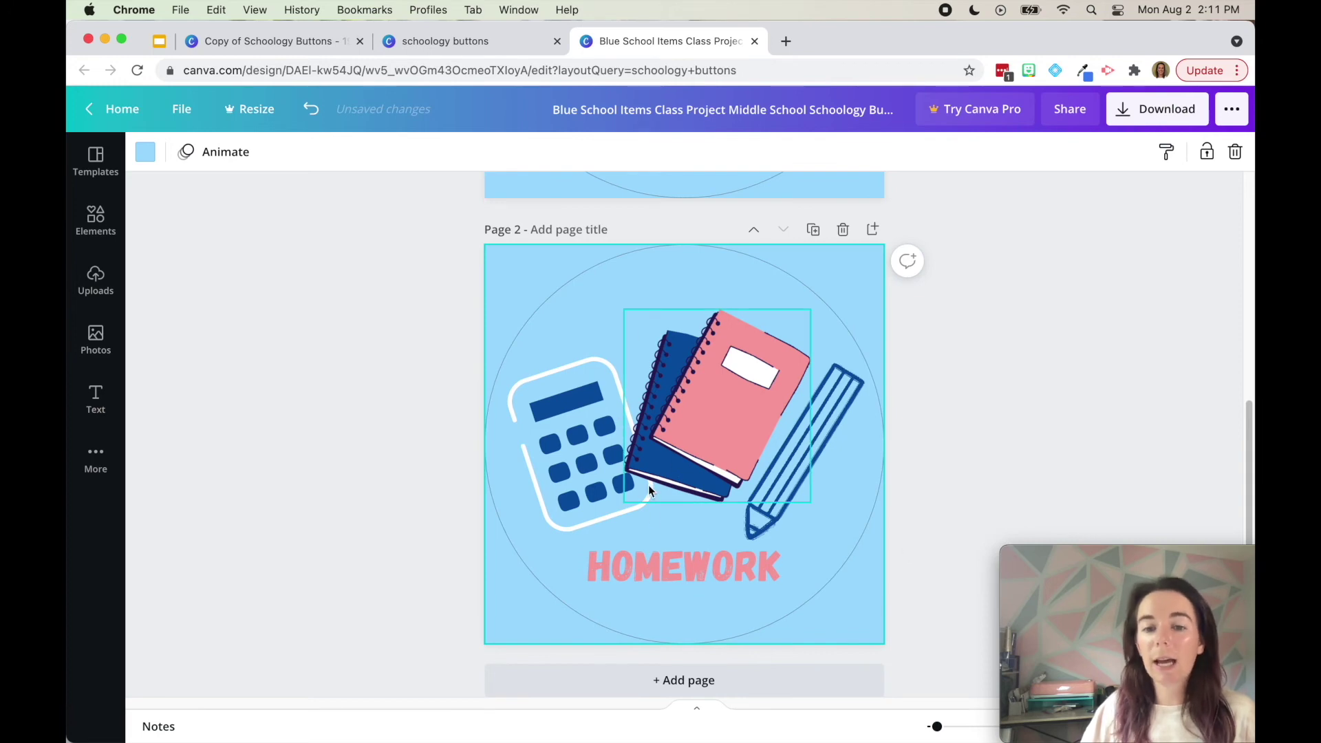
left_click(657, 556)
double_click(657, 556)
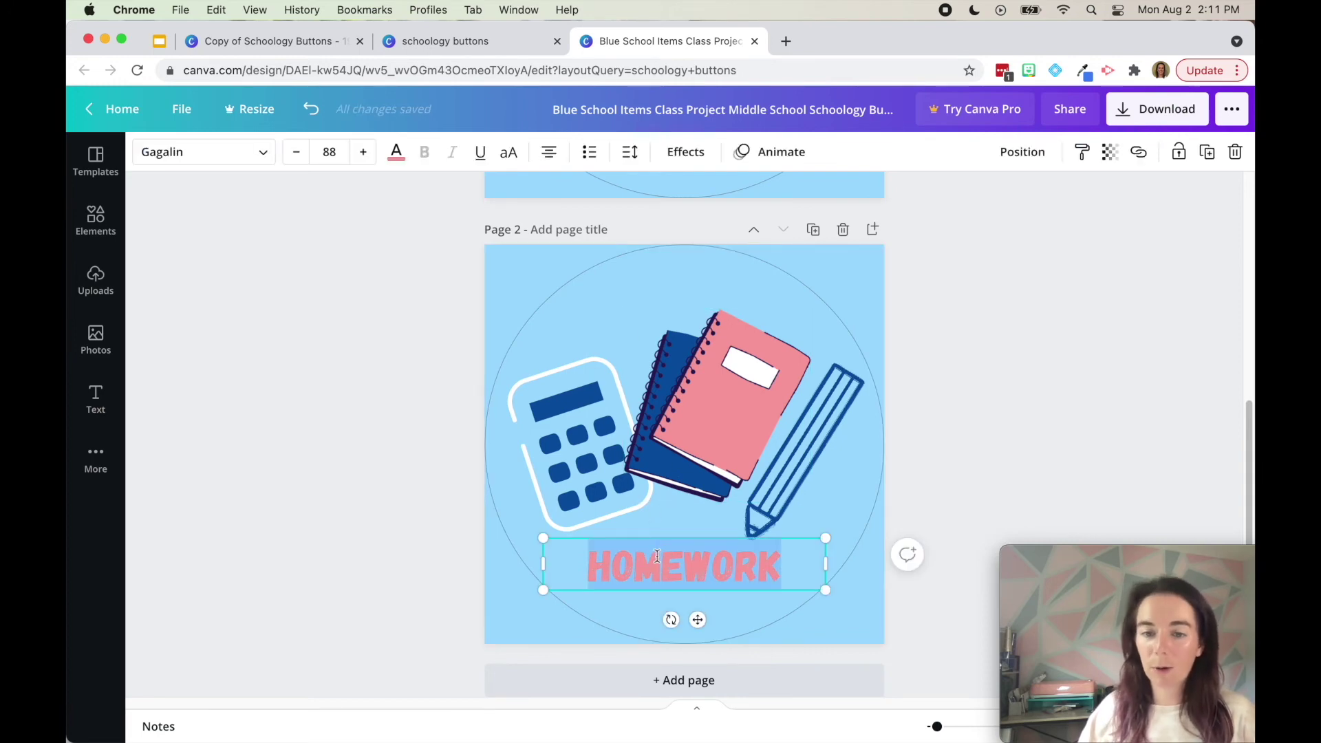
type("QUIZZES")
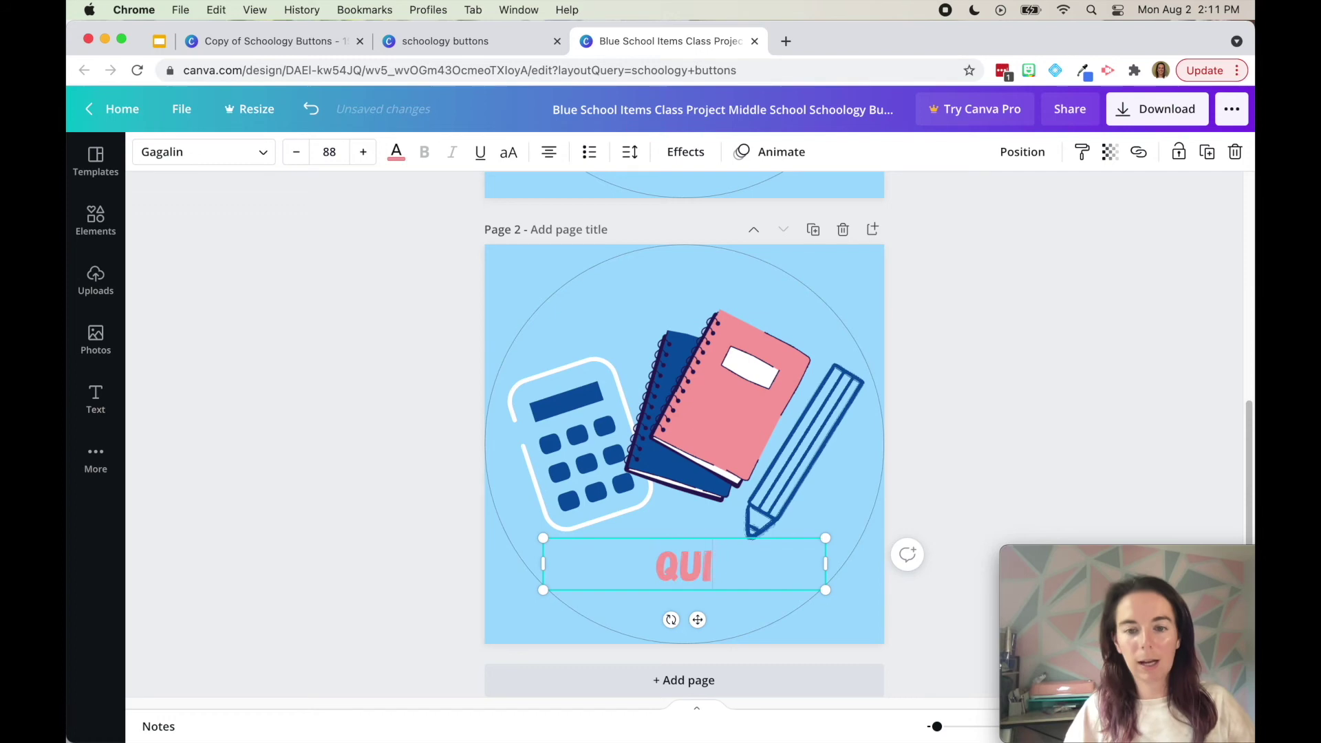
left_click(929, 457)
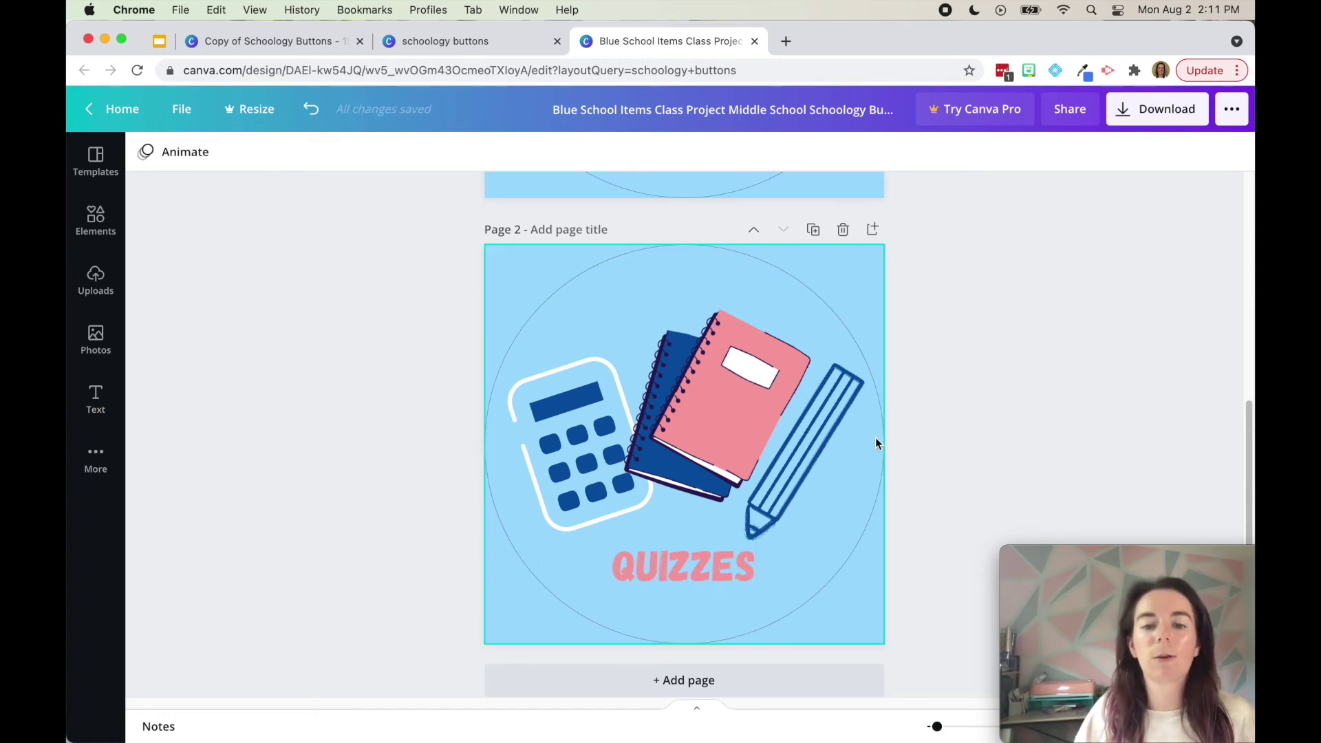
scroll(1001, 479, "down", 1)
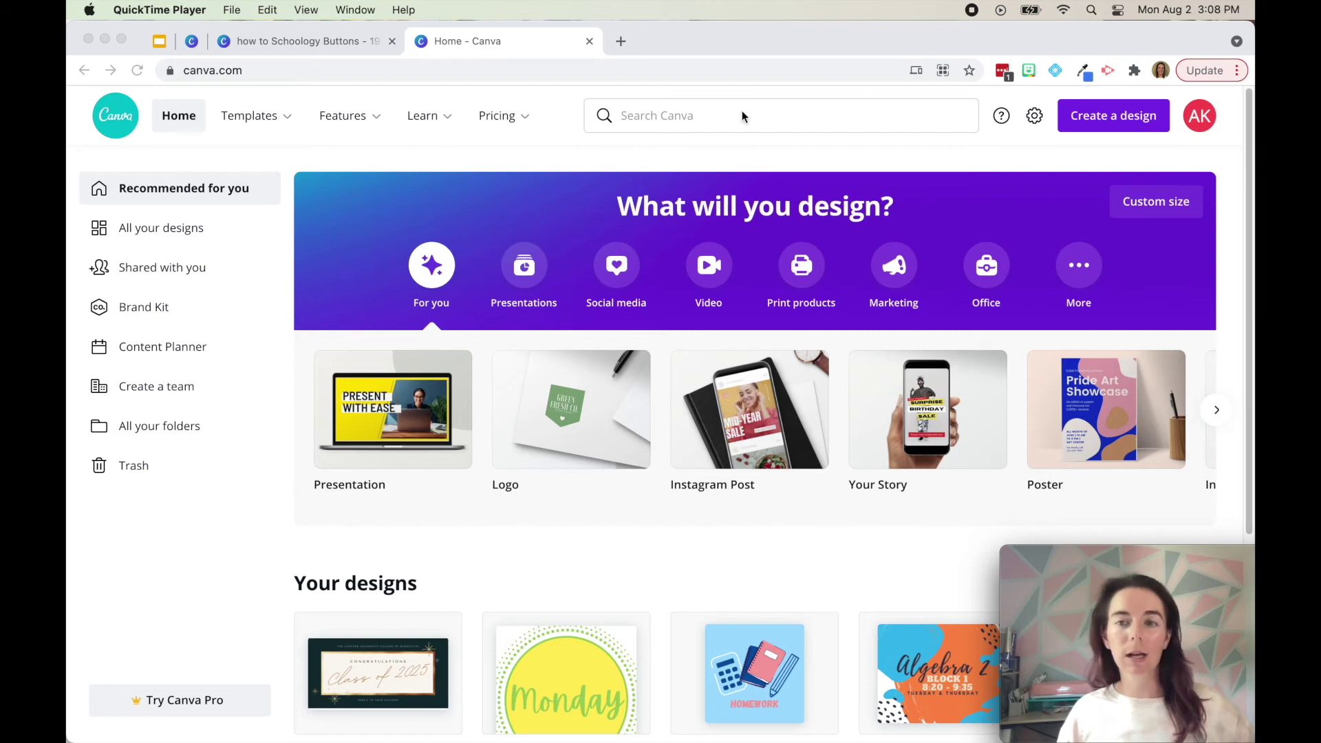
Bring the browser showing Canva's Home page and Your designs back into focus.
left_click(1171, 278)
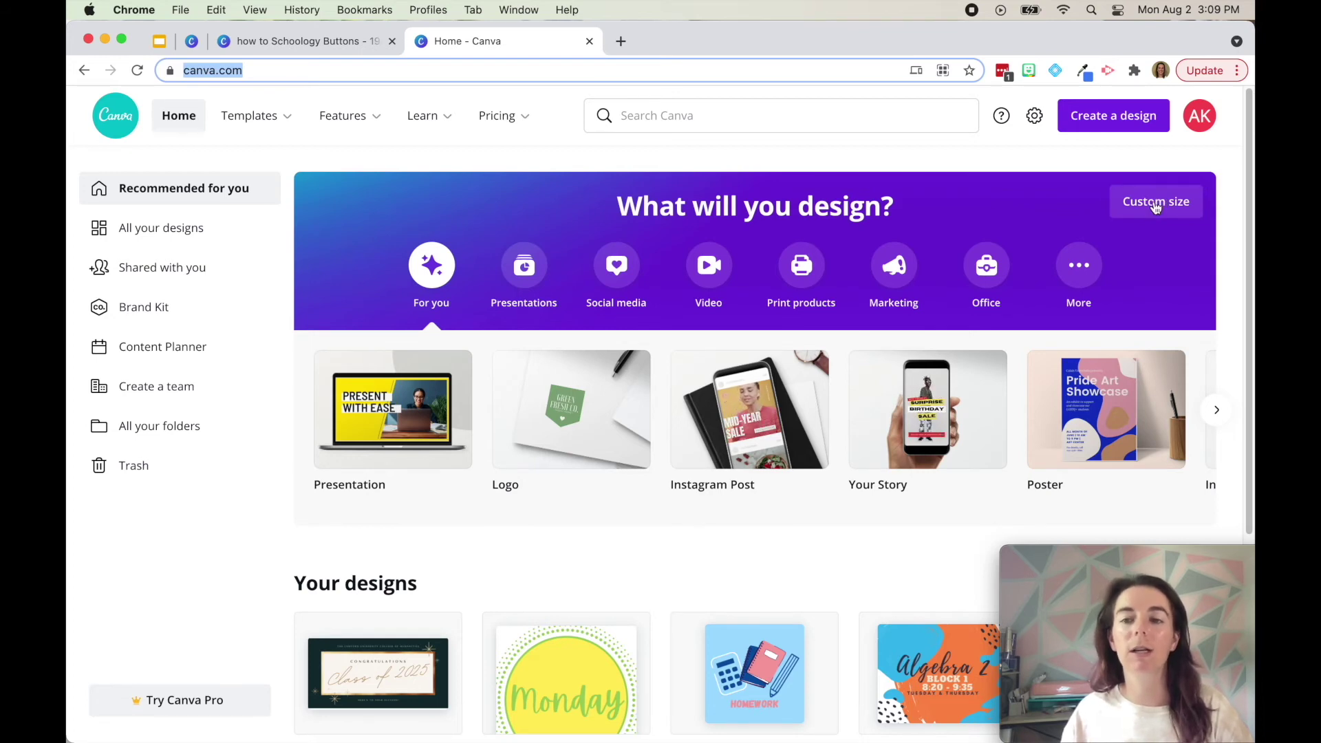
Create a custom-size design 980 px wide by 200 px high.
left_click(1151, 210)
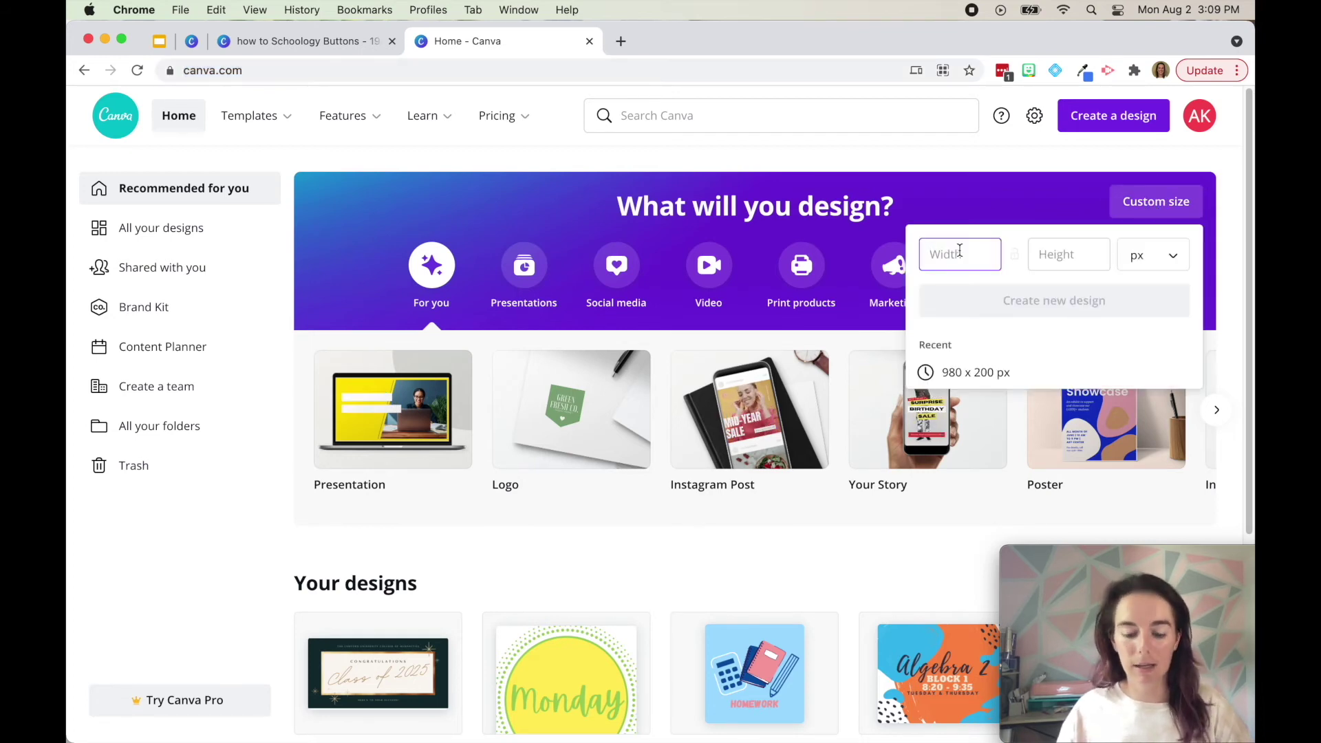
type("980")
key("Tab")
type("200")
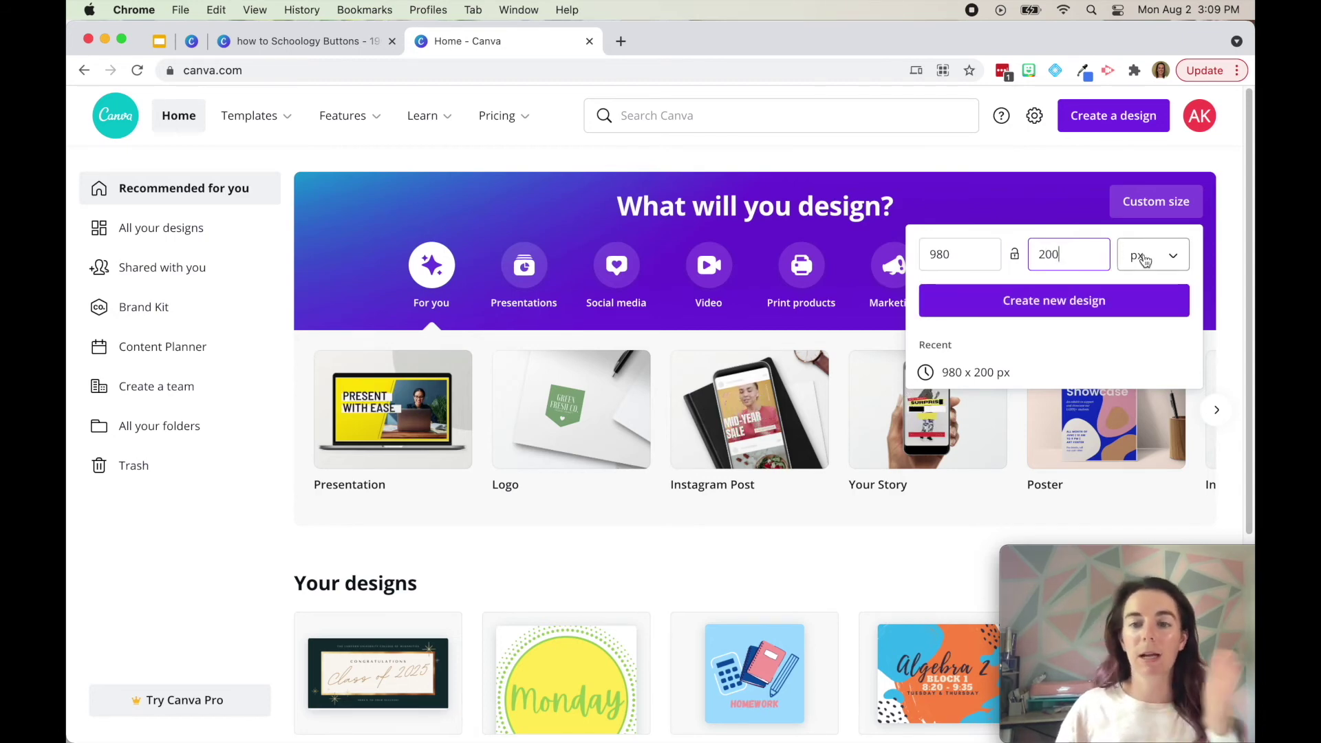
left_click(1136, 300)
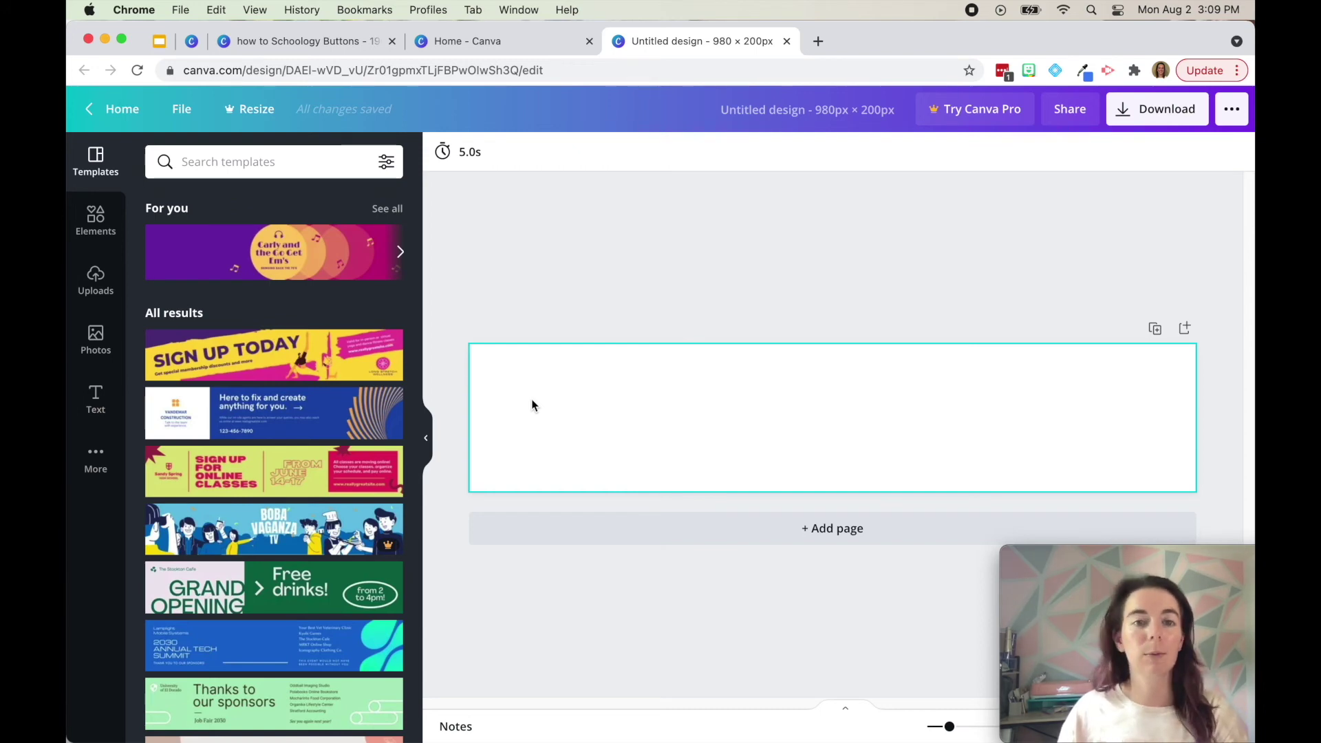
Read the dotted ring's yellow #ffeb5b, then close Home and return to the banner.
left_click(307, 44)
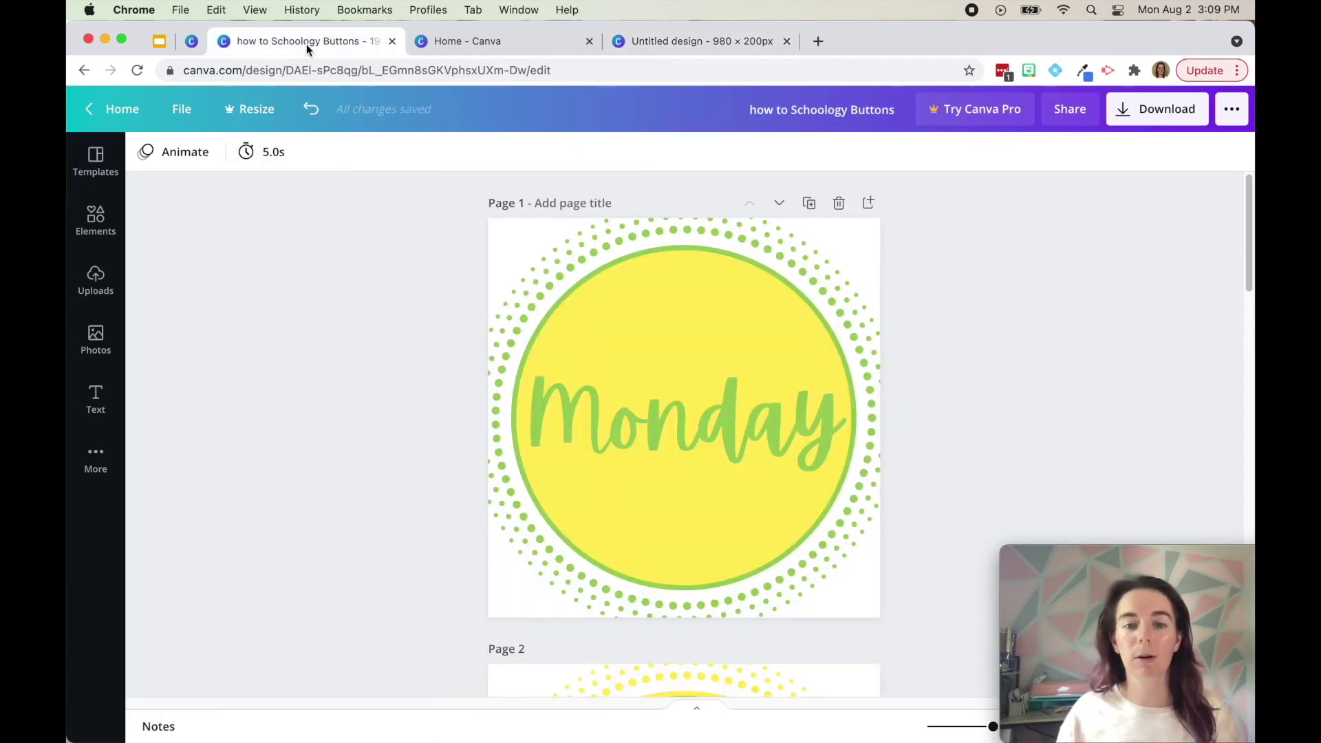
scroll(406, 347, "down", 20)
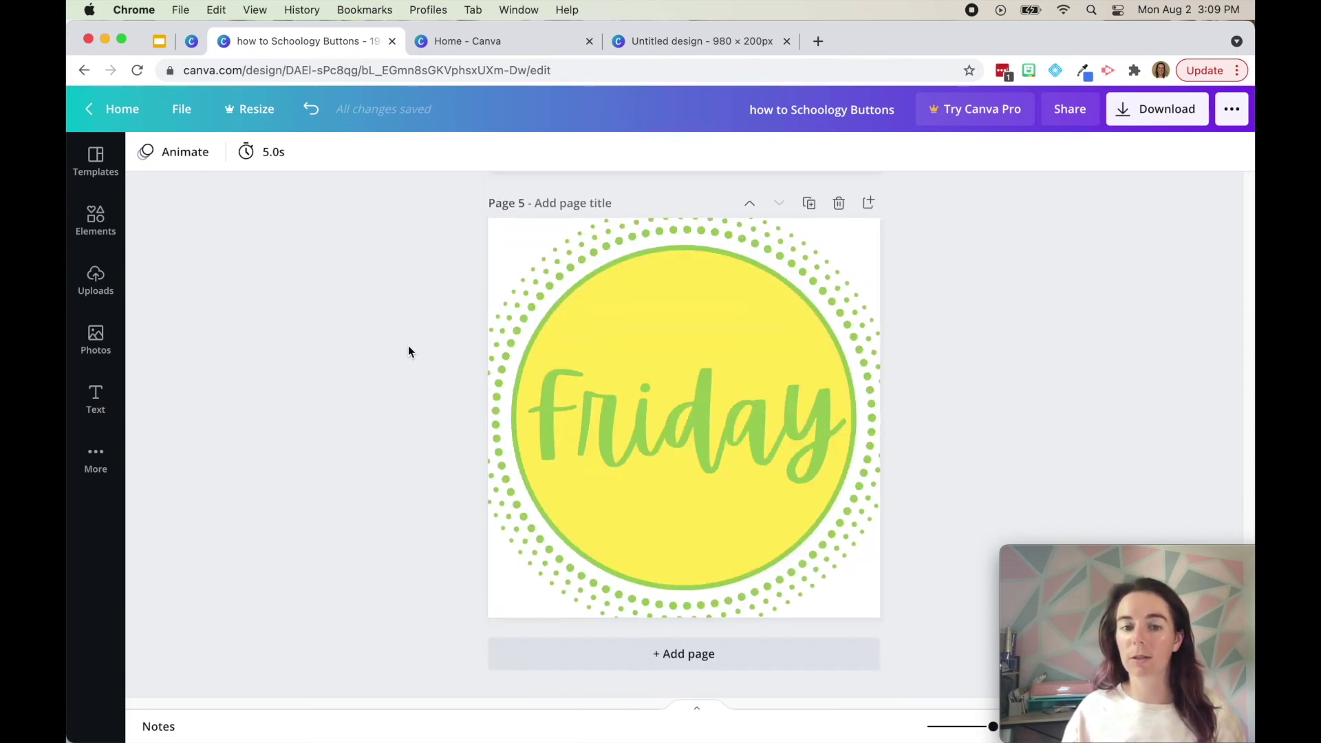
scroll(410, 348, "up", 20)
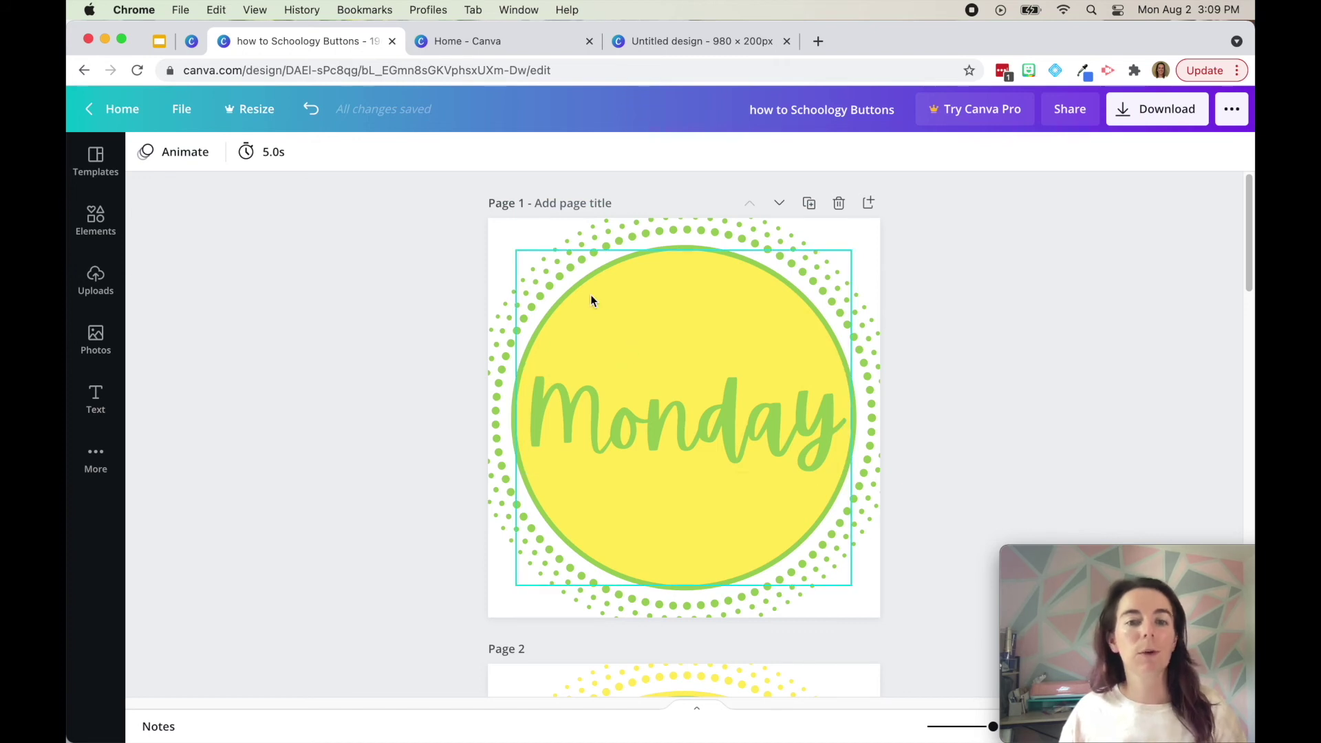
left_click(622, 238)
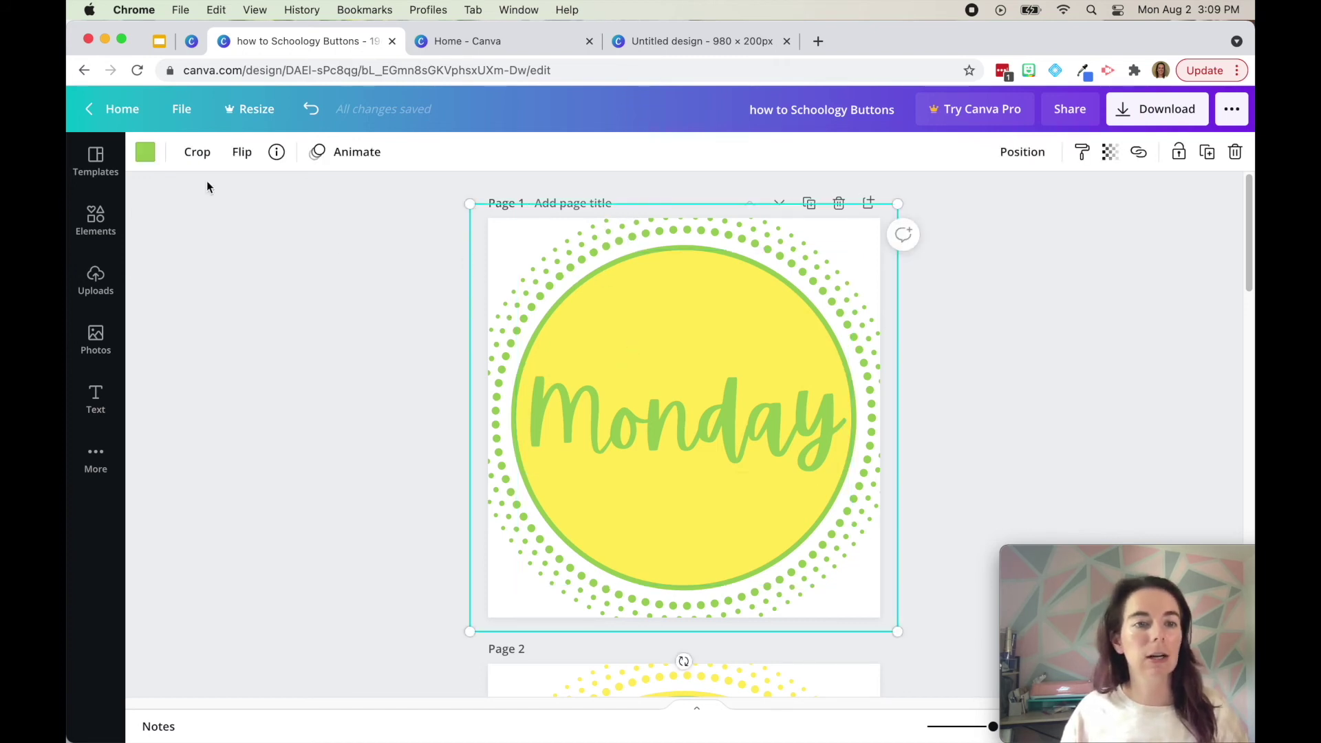
left_click(146, 152)
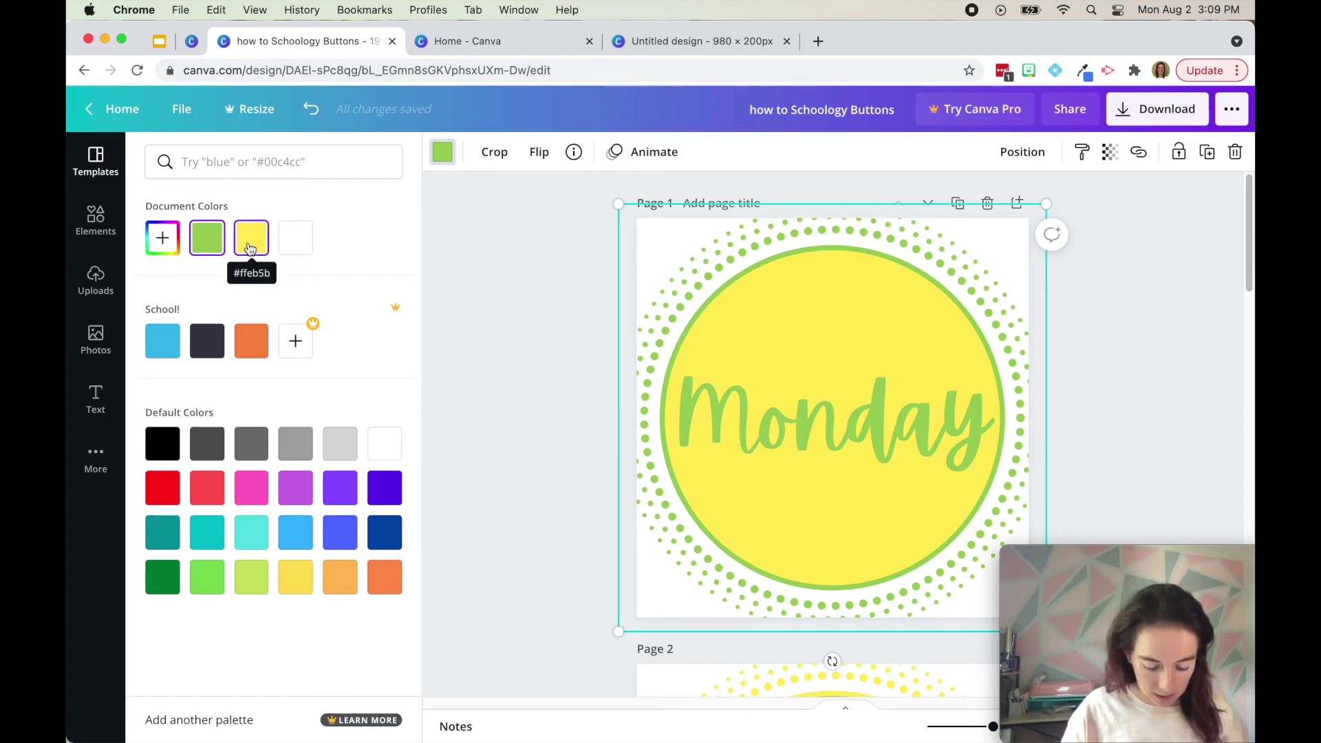
left_click(589, 41)
left_click(543, 38)
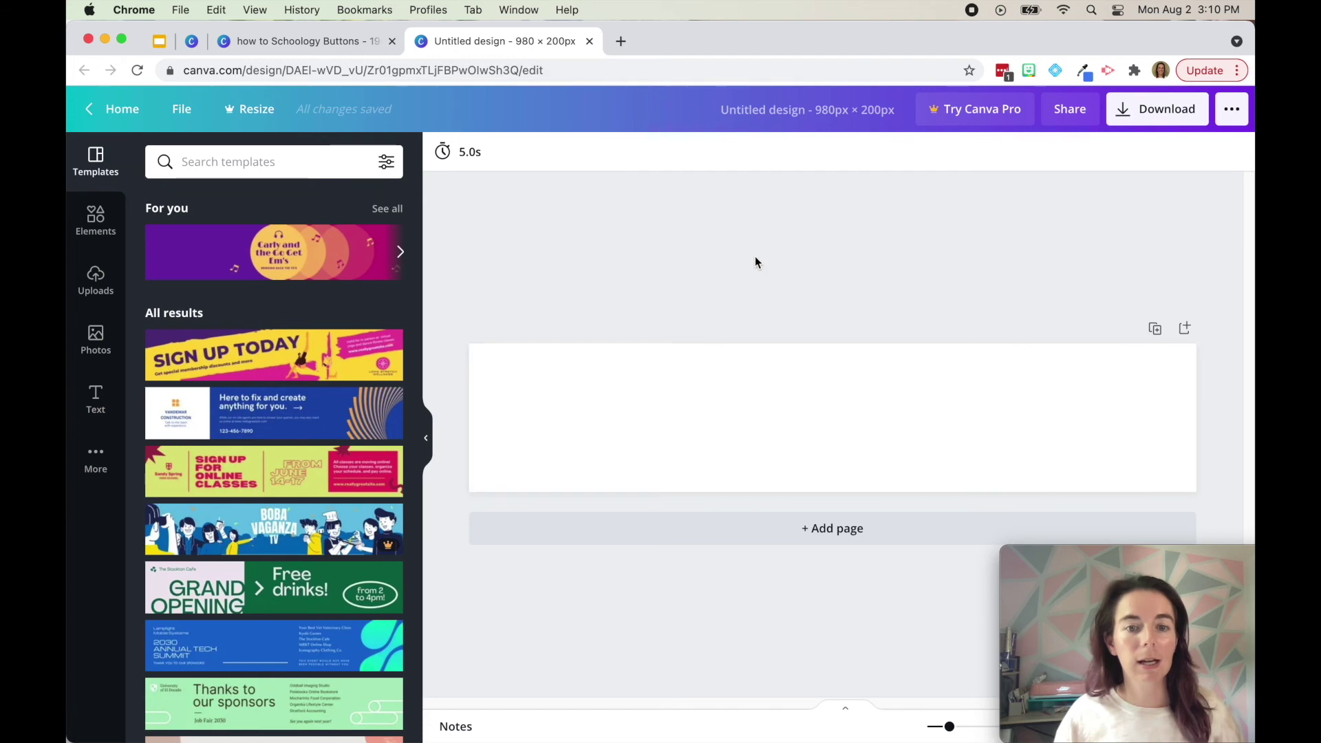
Fill the banner background with yellow #ffeb5b and compare it against the buttons.
left_click(716, 401)
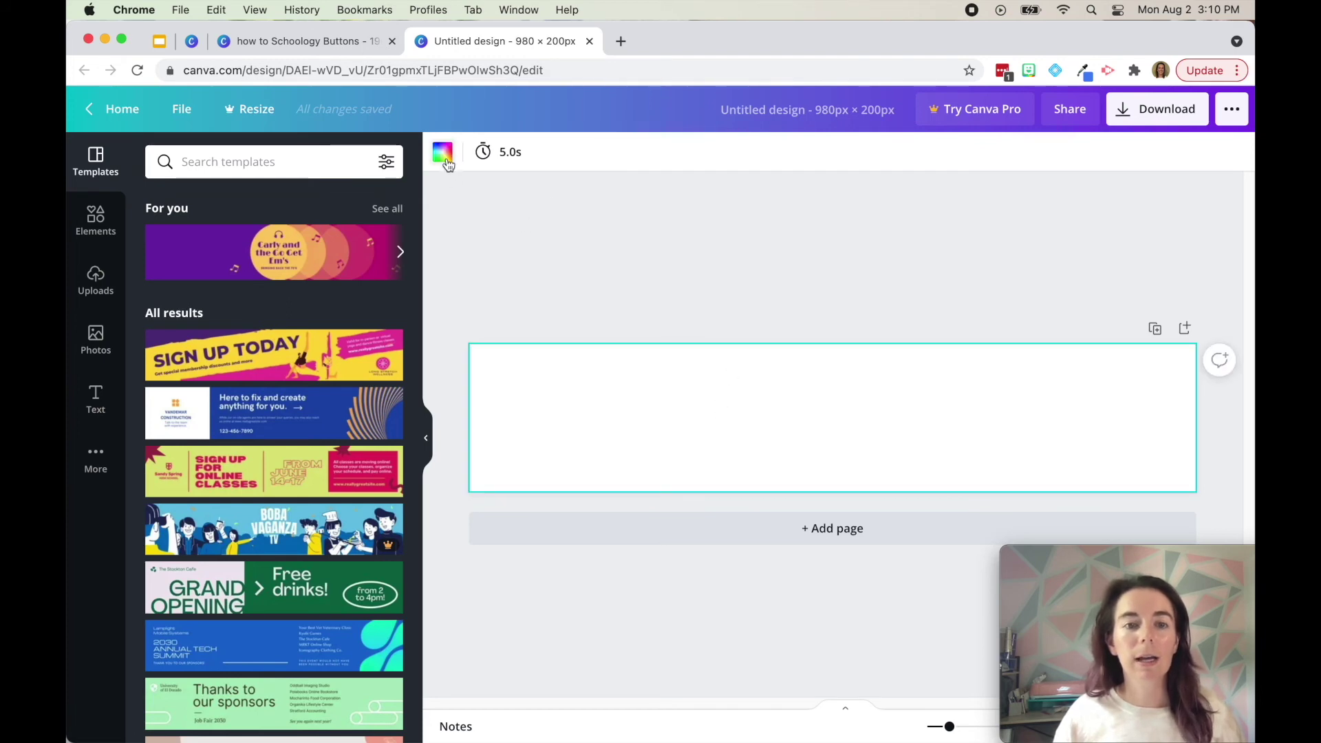
left_click(442, 153)
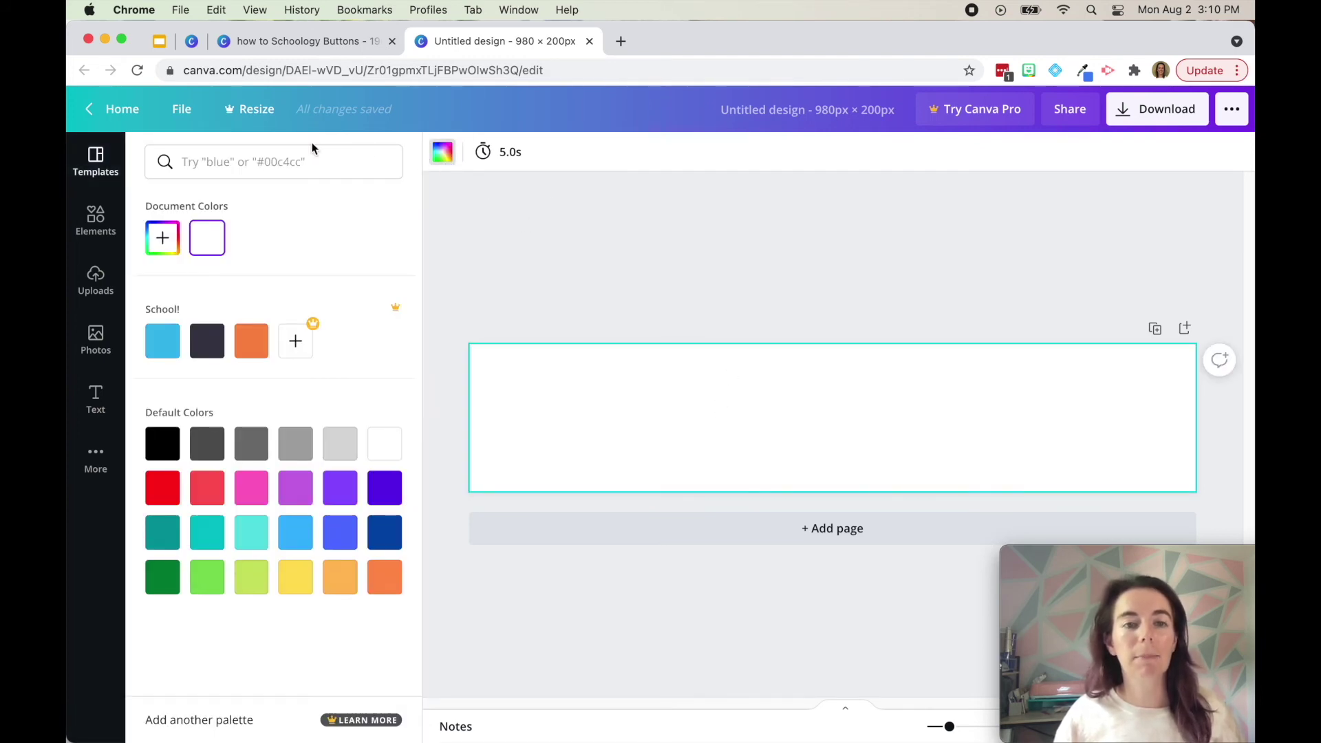
left_click(314, 162)
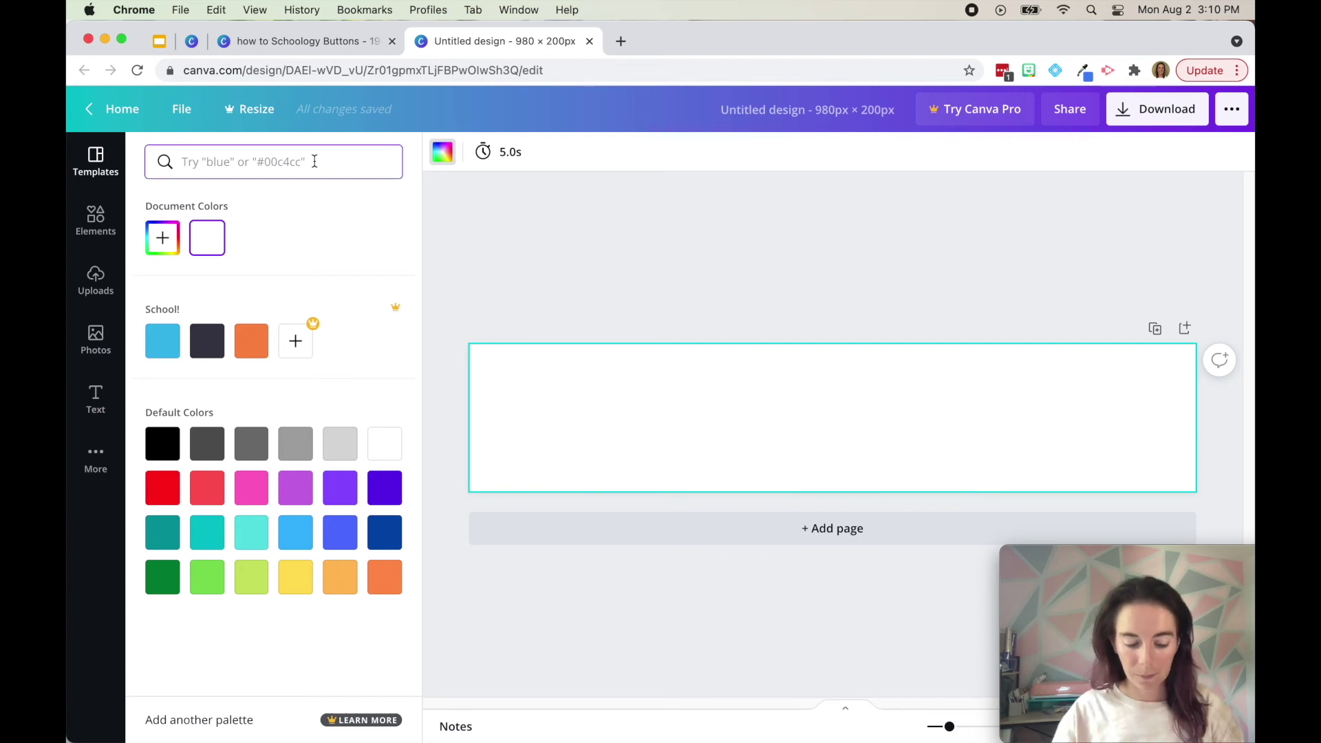
type("ffeb5b")
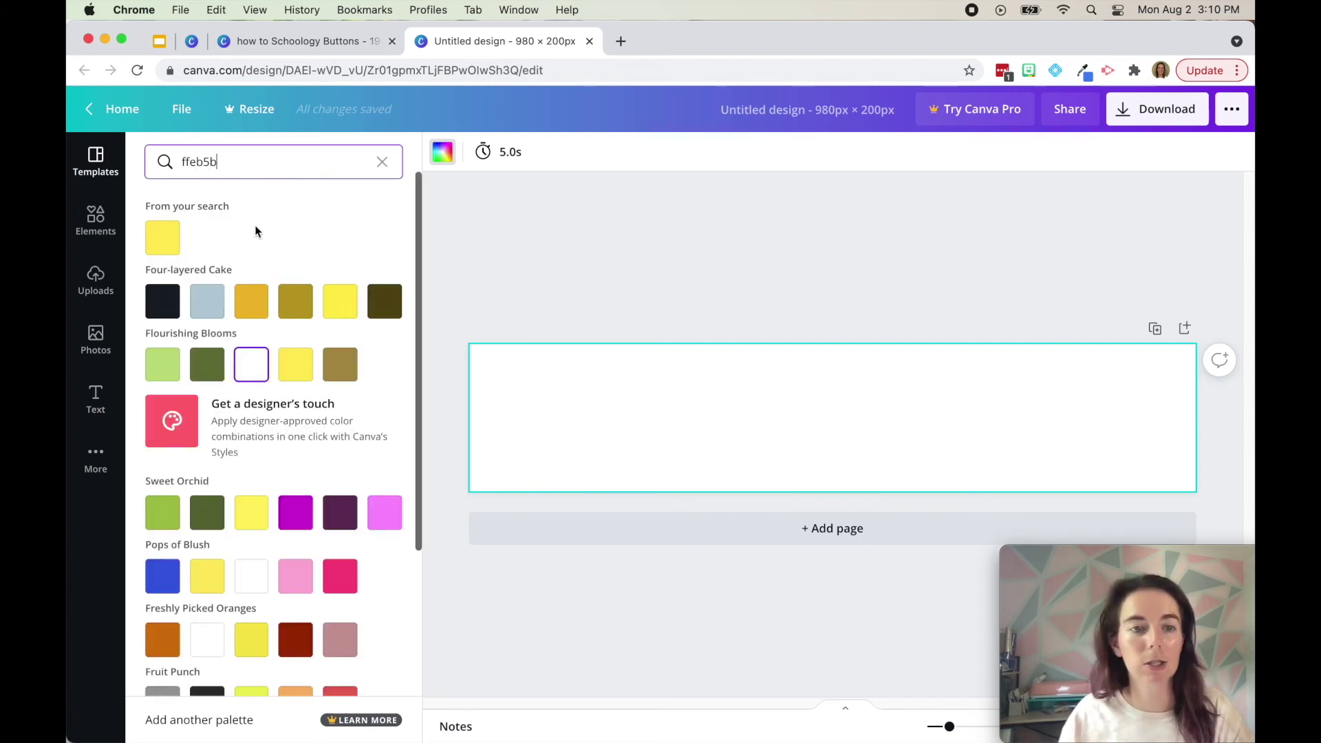
left_click(178, 240)
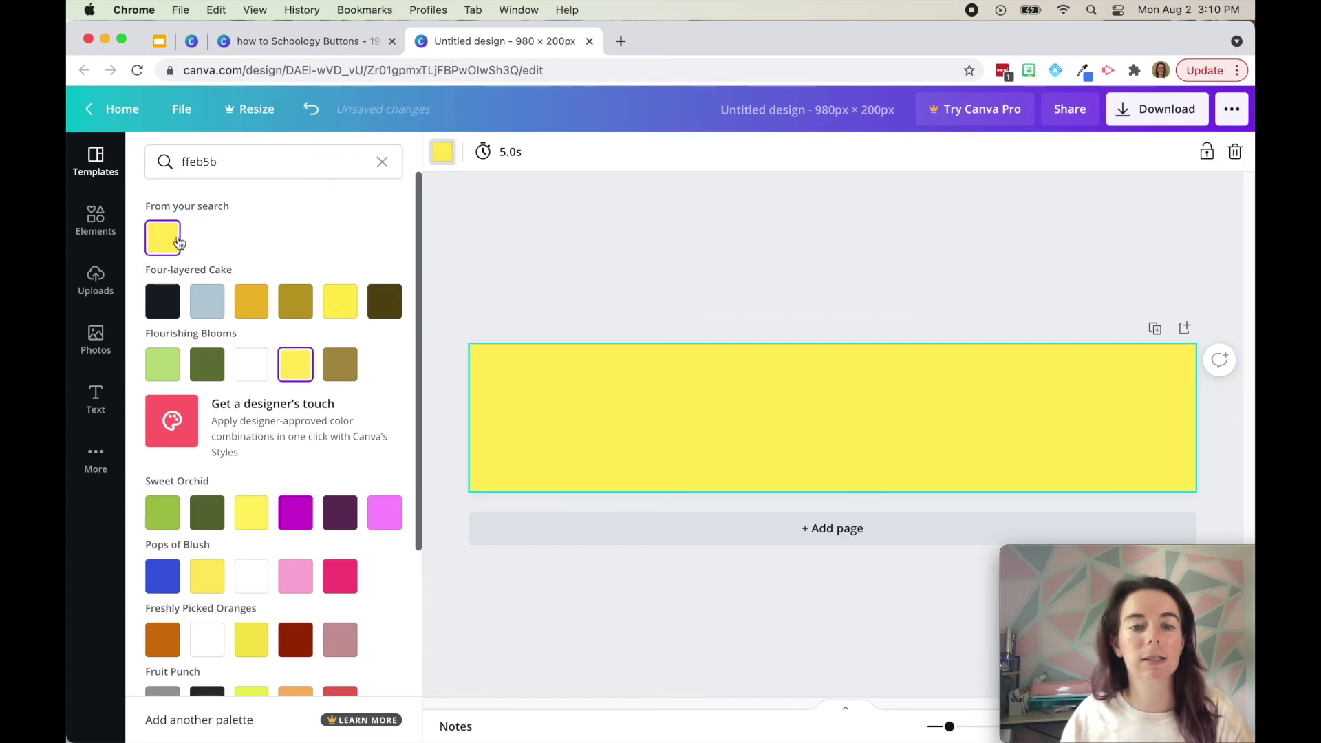
left_click(499, 257)
left_click(330, 42)
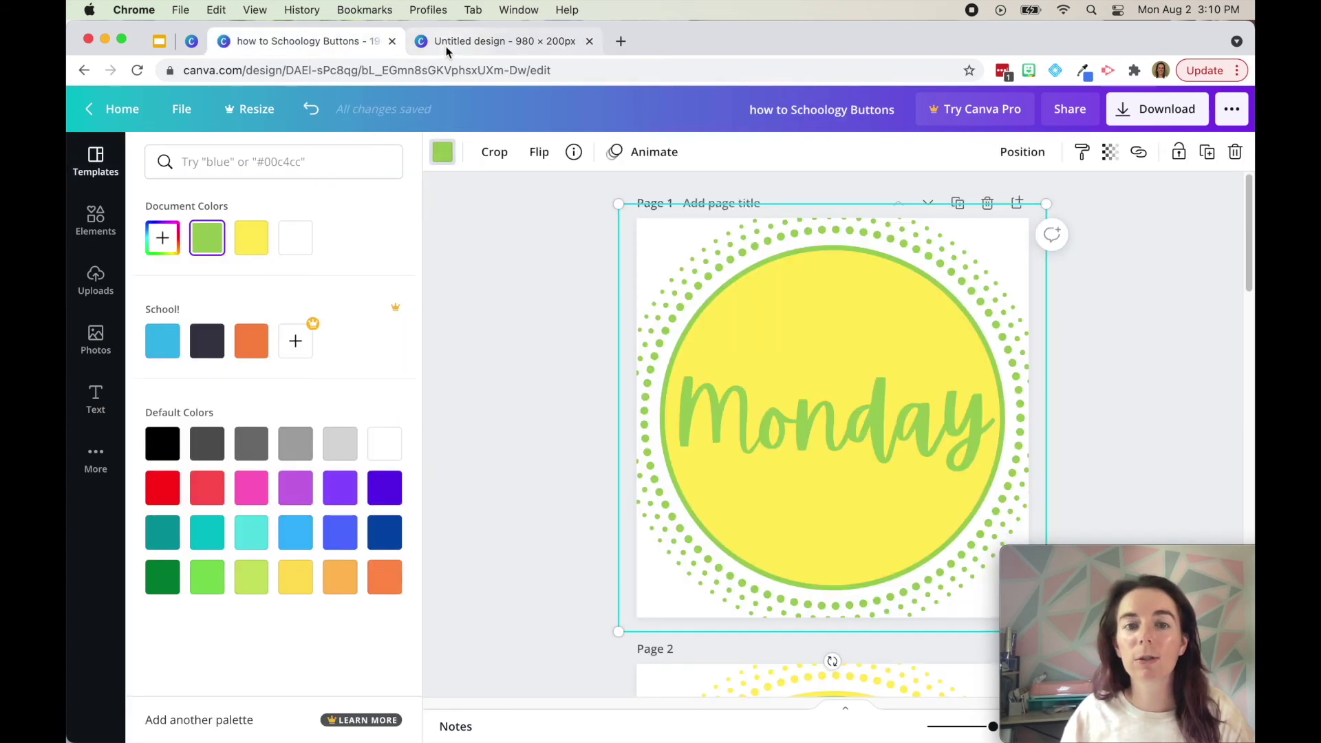
left_click(446, 47)
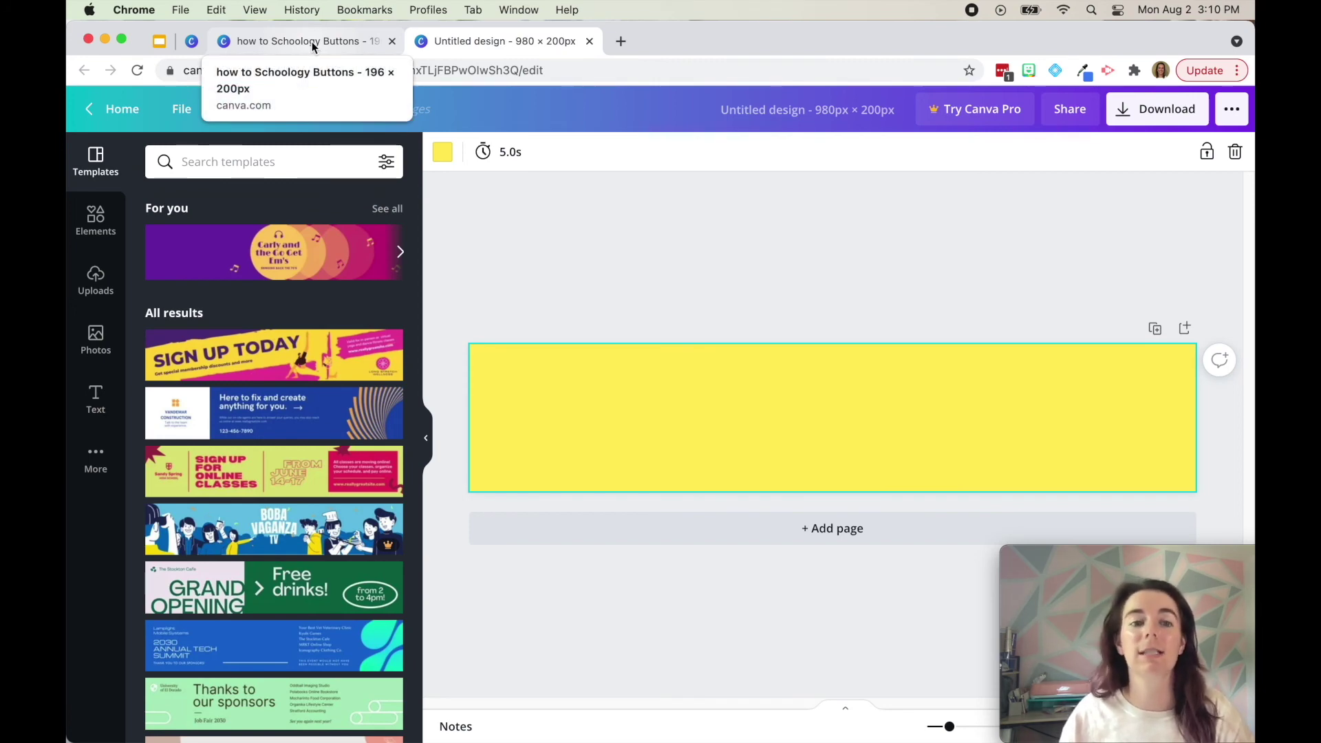
left_click(662, 281)
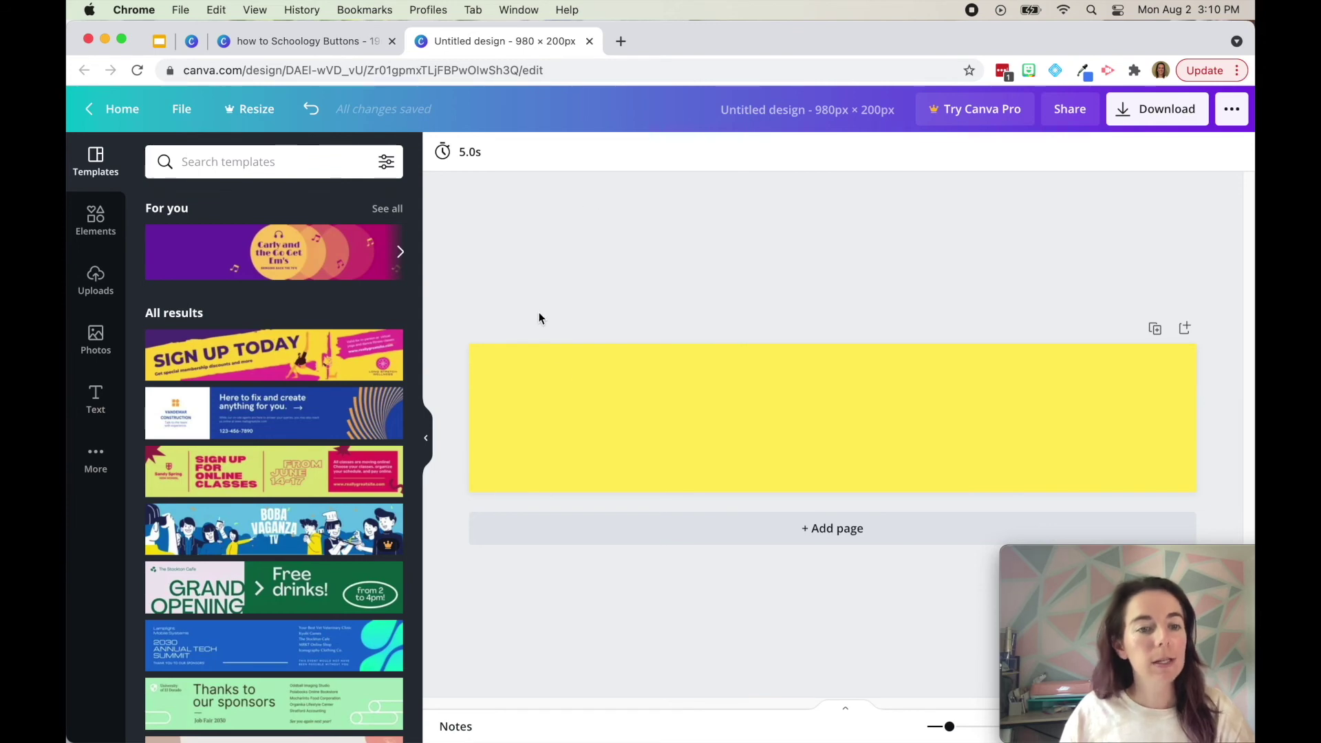
Add the Now Open ready-made text style to the yellow banner.
left_click(107, 408)
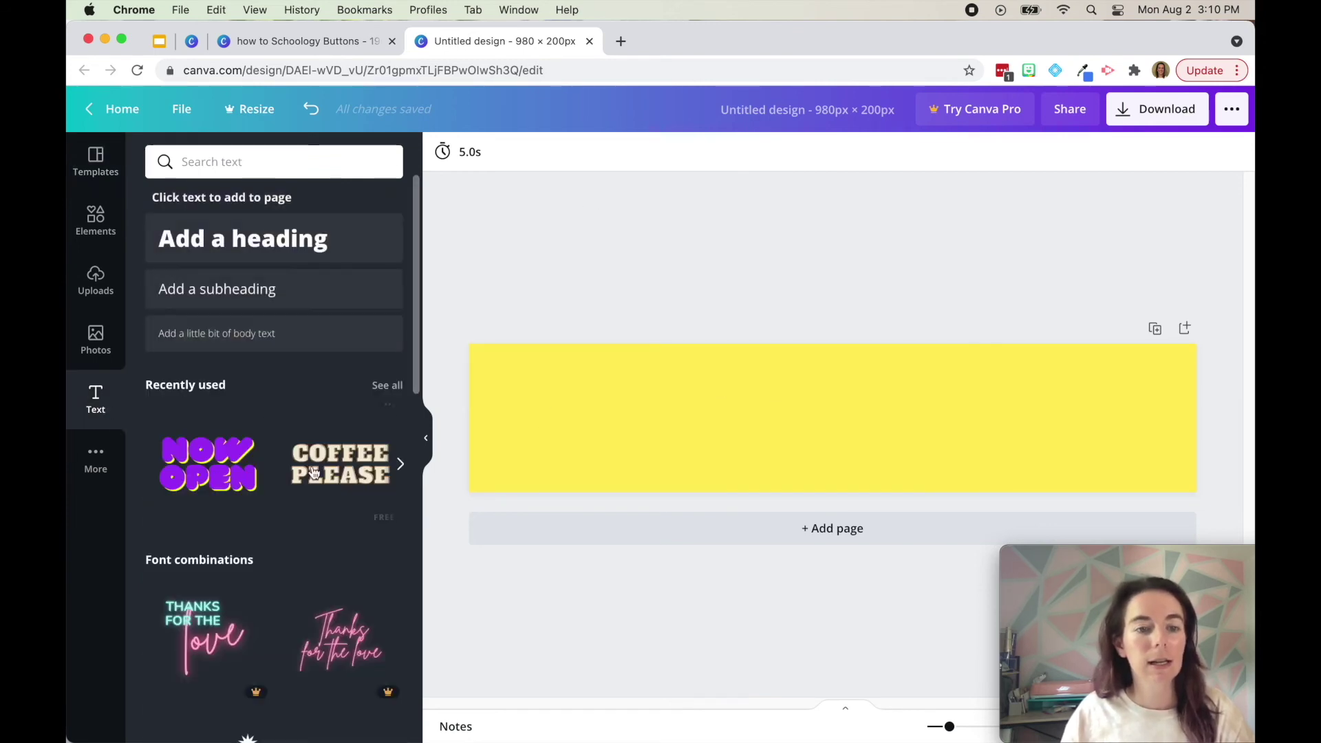
scroll(305, 489, "down", 3)
scroll(305, 489, "down", 3)
scroll(289, 498, "up", 2)
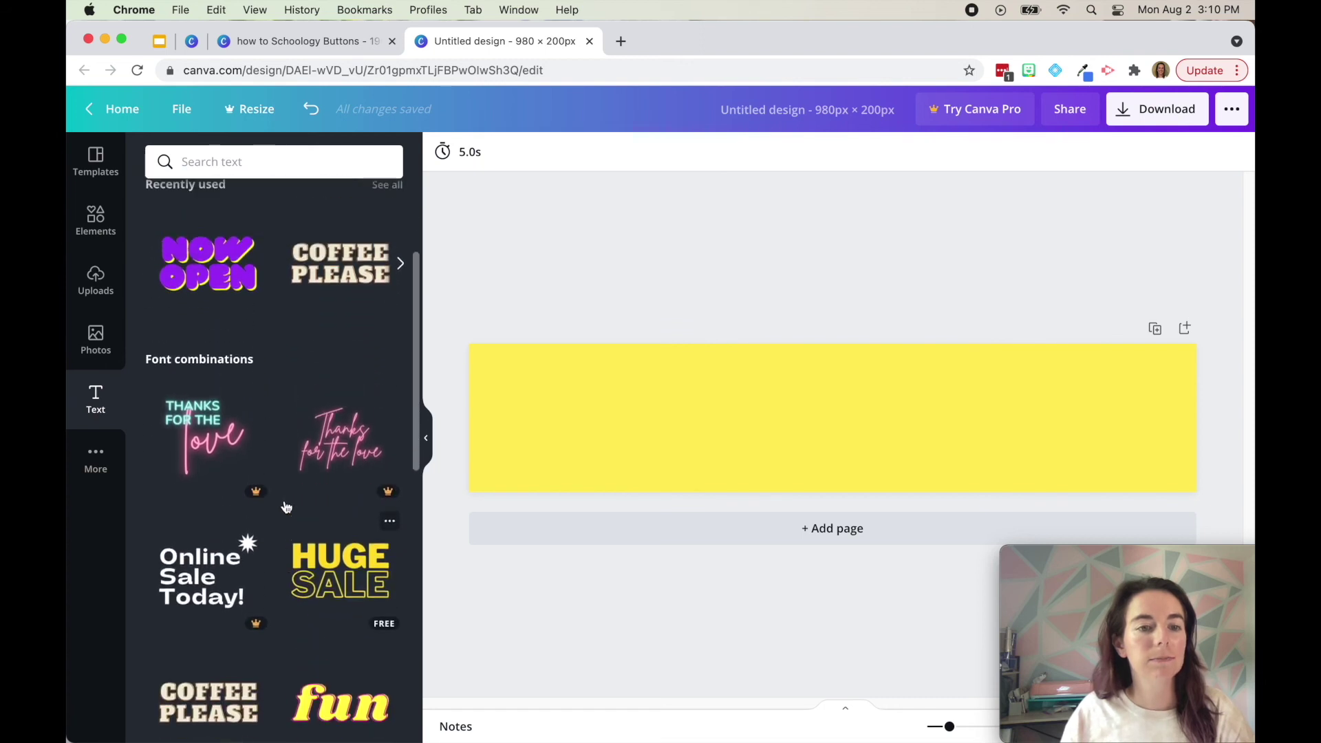
left_click(223, 300)
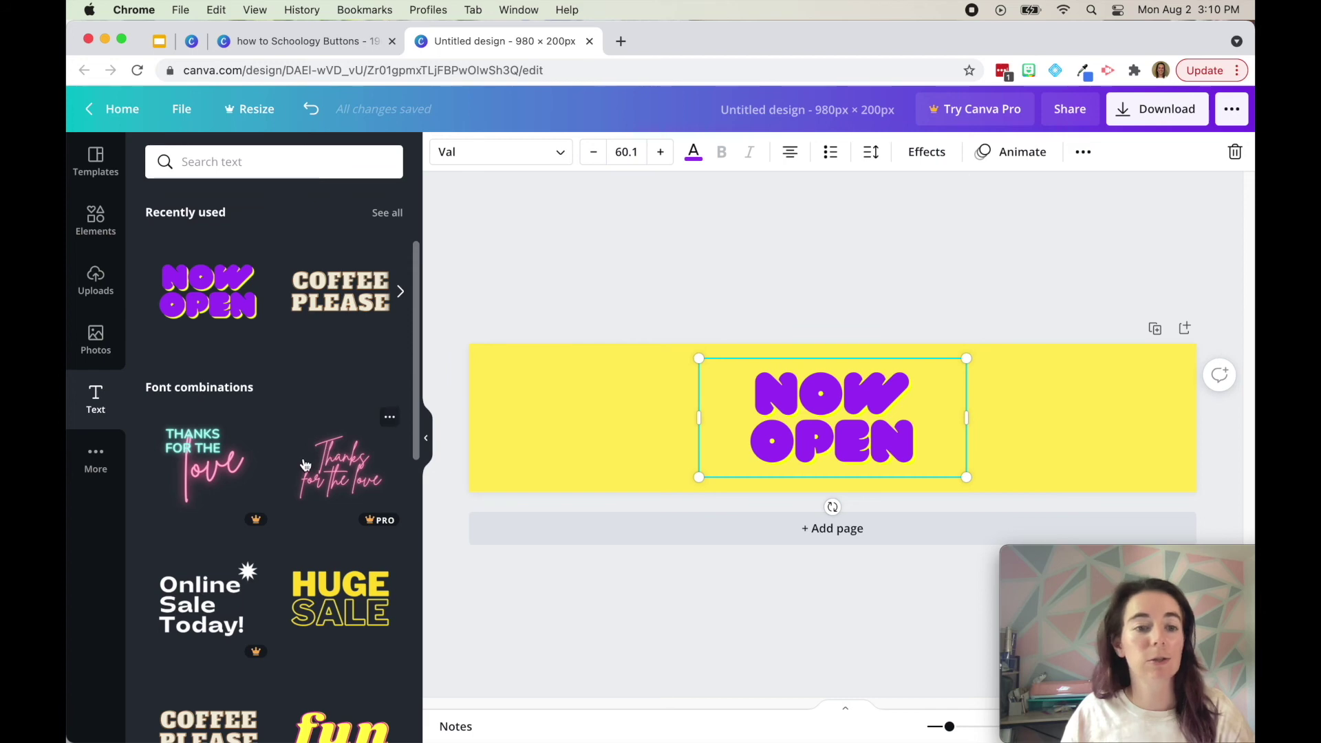
Stretch the text box to full banner width and change it to MS. KARRARO'S CLASSROOM.
scroll(303, 459, "down", 10)
scroll(303, 458, "down", 2)
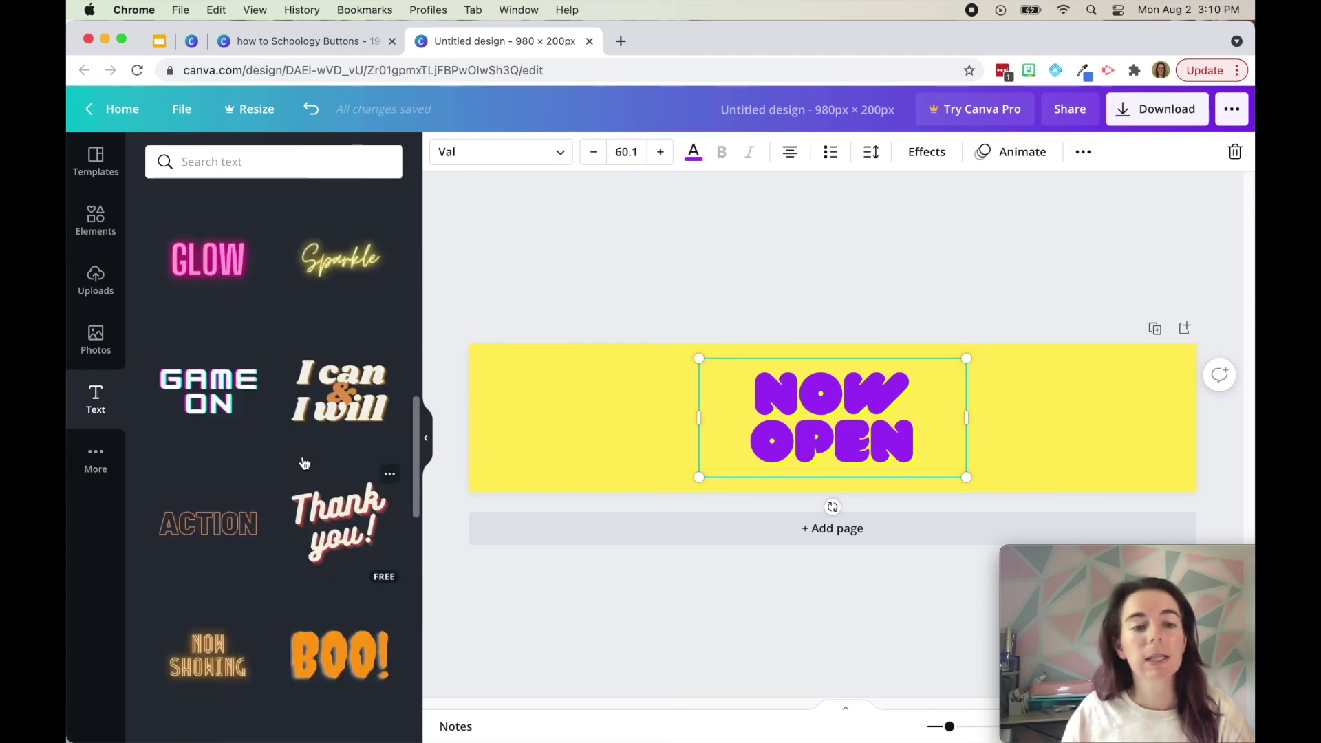
scroll(238, 467, "down", 7)
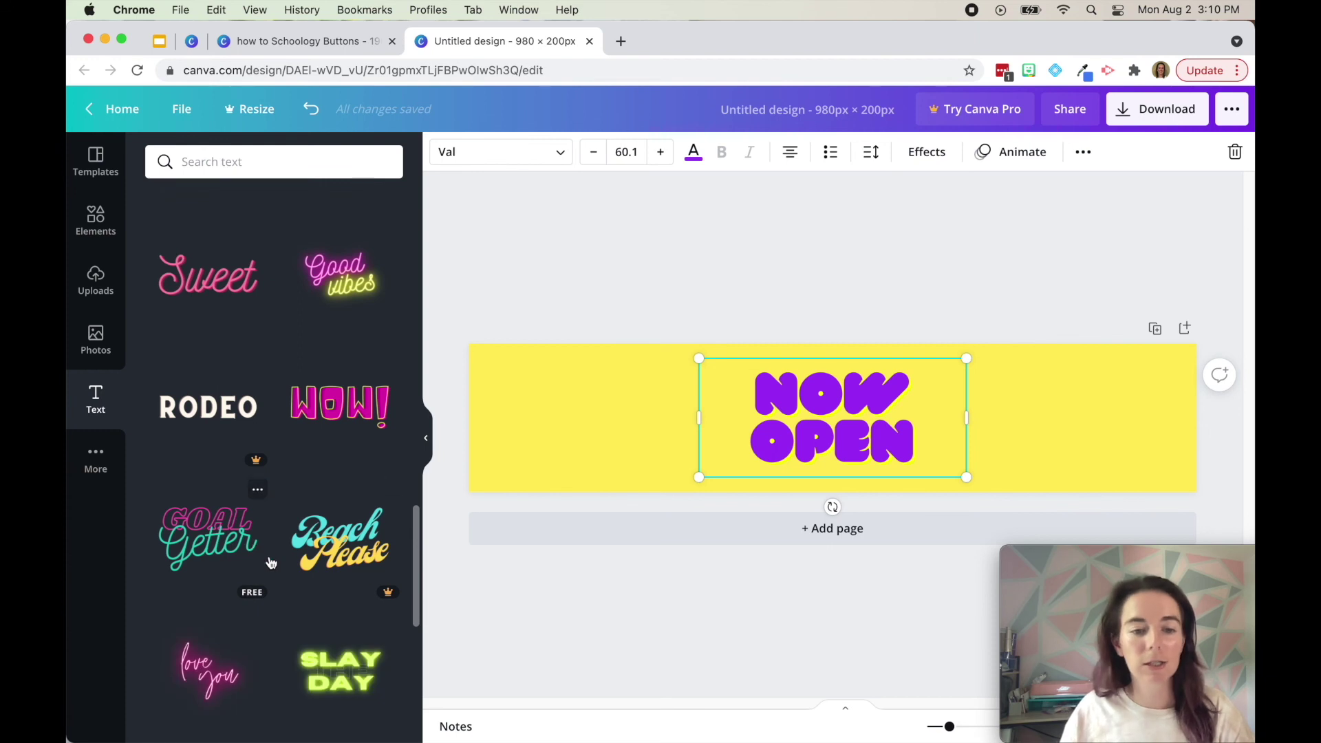
scroll(248, 550, "down", 5)
left_click(426, 438)
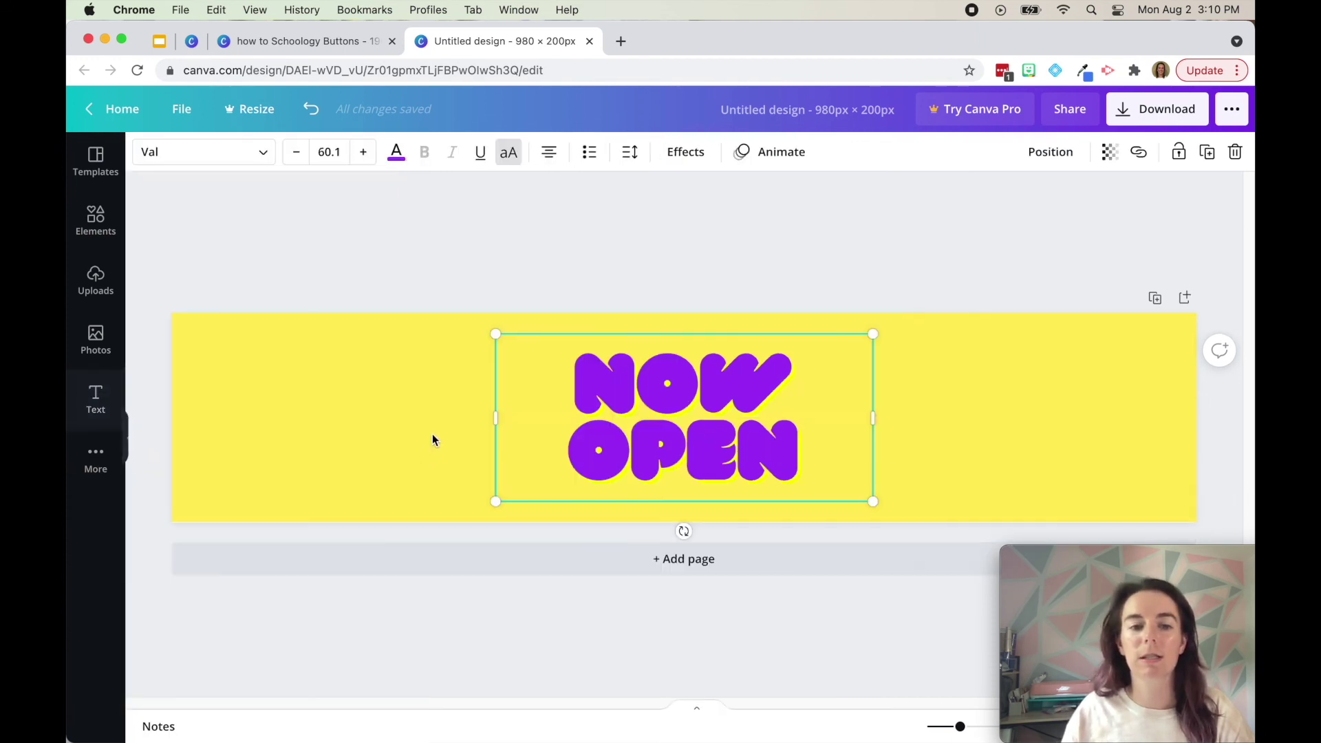
left_click_drag(869, 421, 1197, 419)
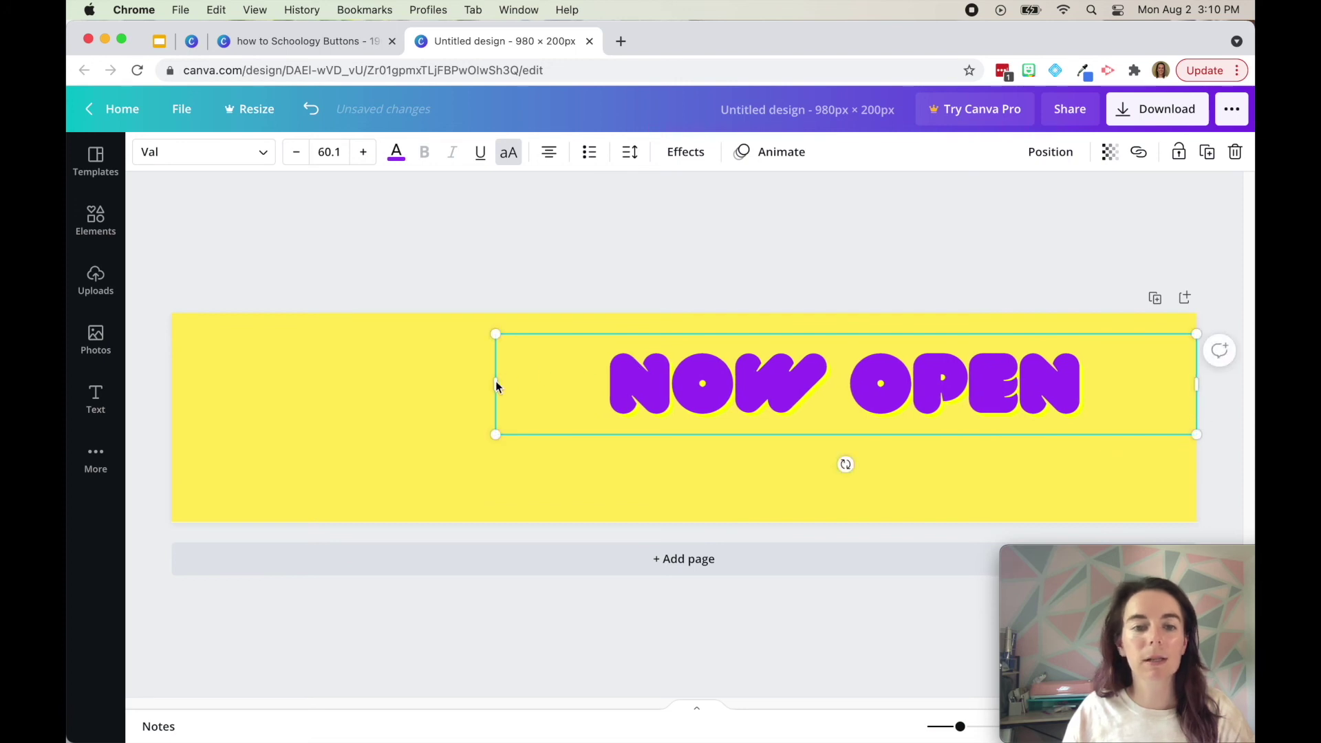
left_click_drag(497, 385, 169, 381)
double_click(518, 405)
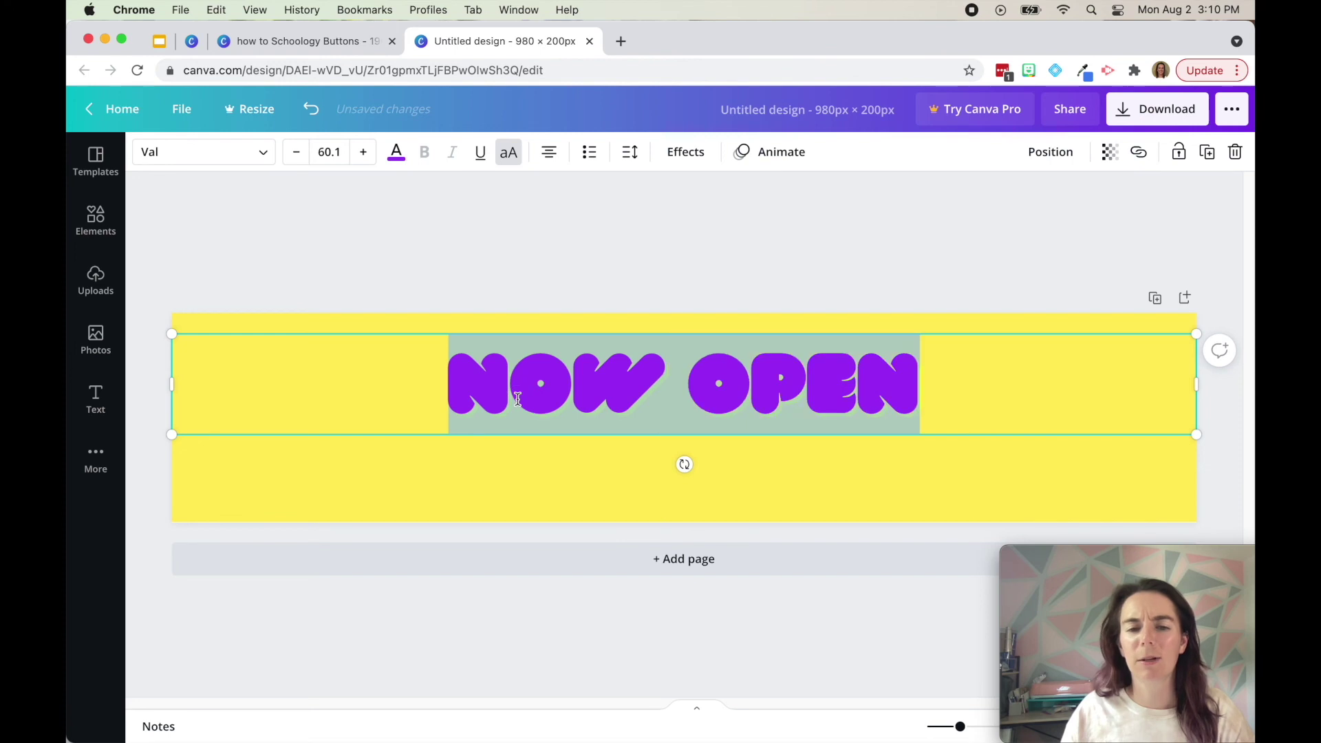
type("MS. KA")
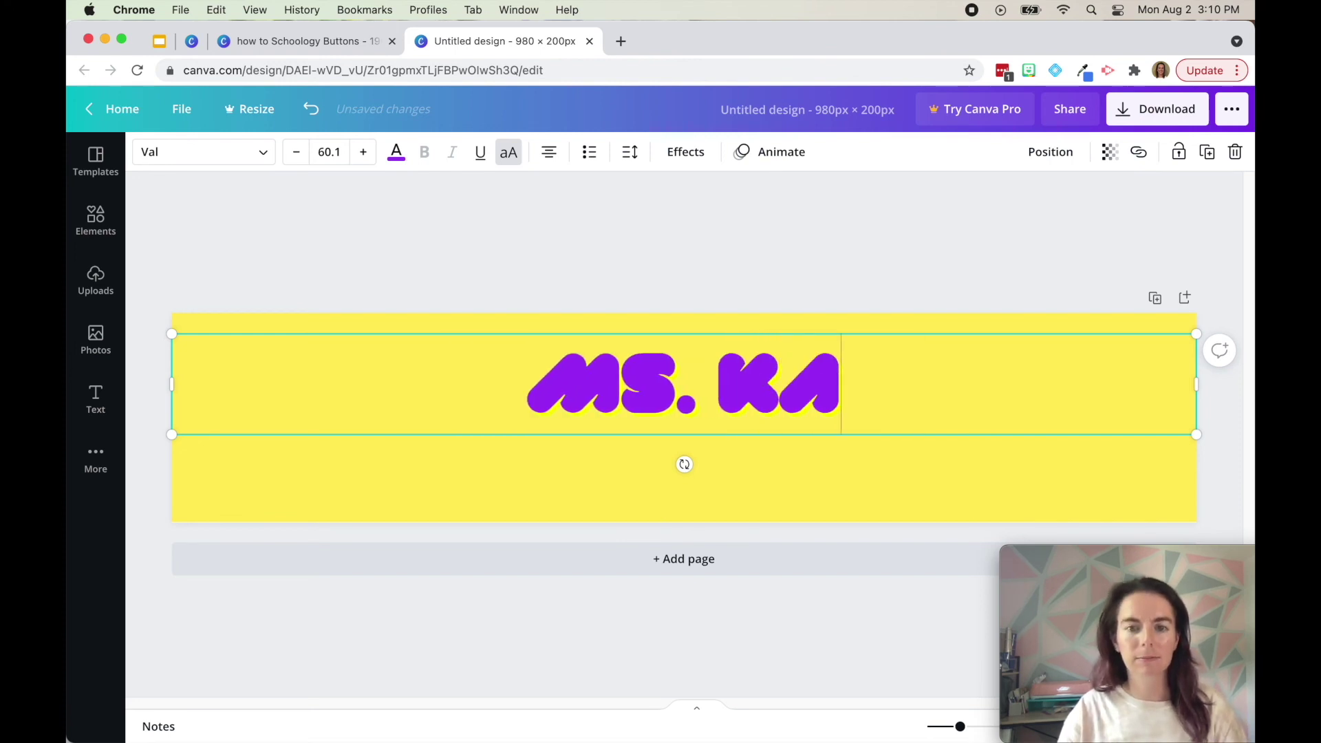
type("RRARO'S CLASSROOM")
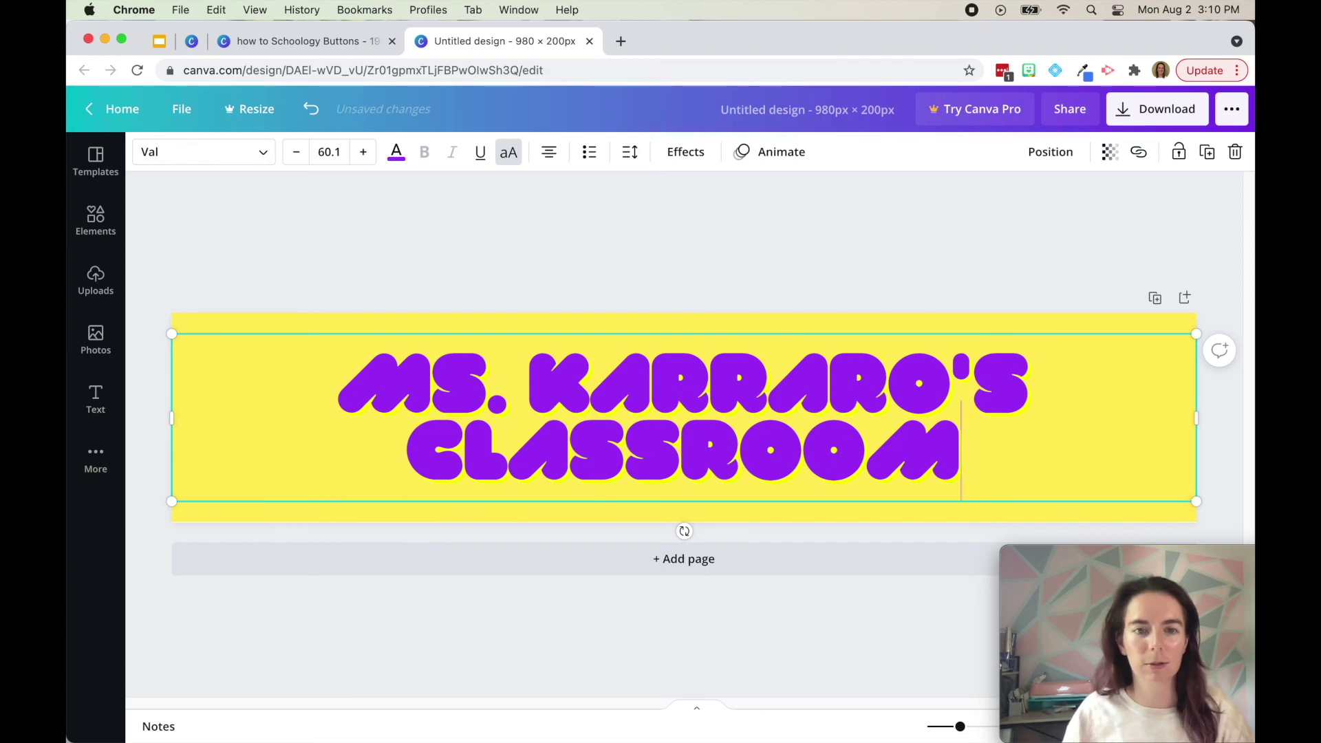
key("super+a")
Change the heading font to Alfa Slab One.
left_click(220, 163)
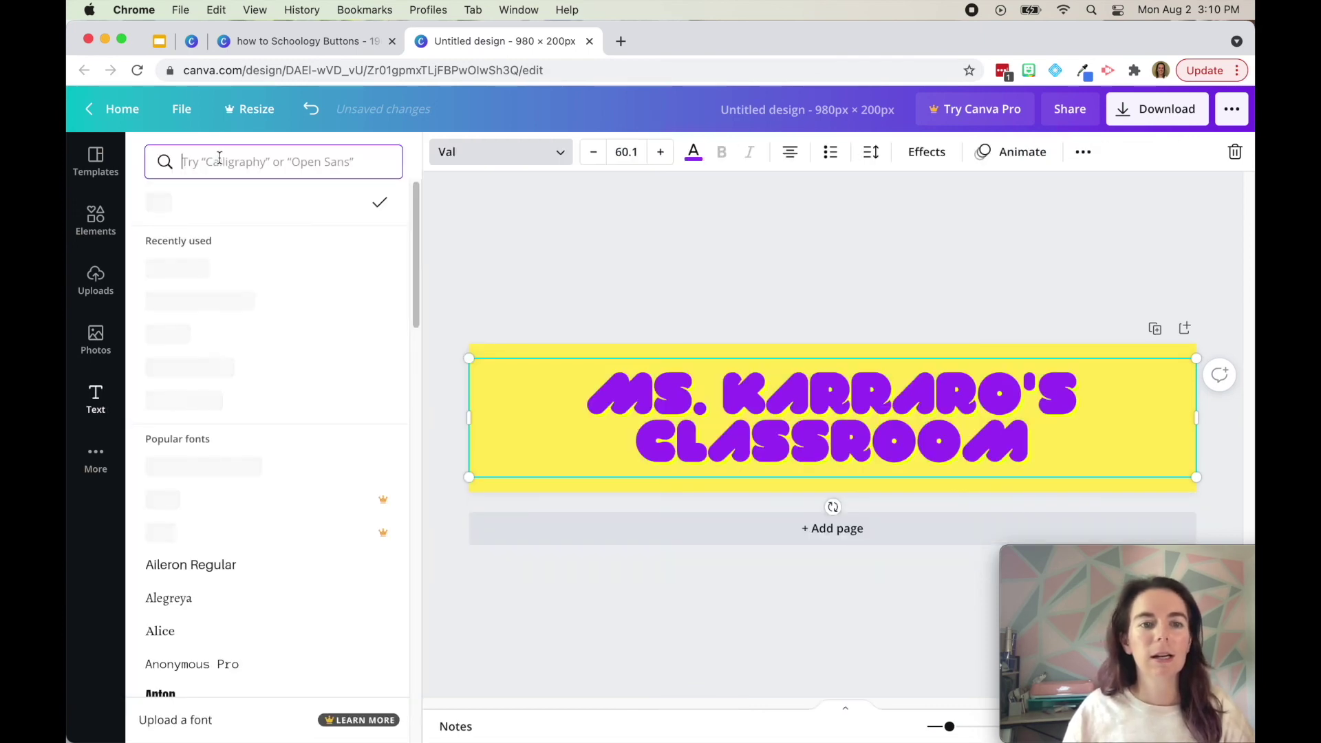
left_click(254, 280)
scroll(255, 280, "down", 20)
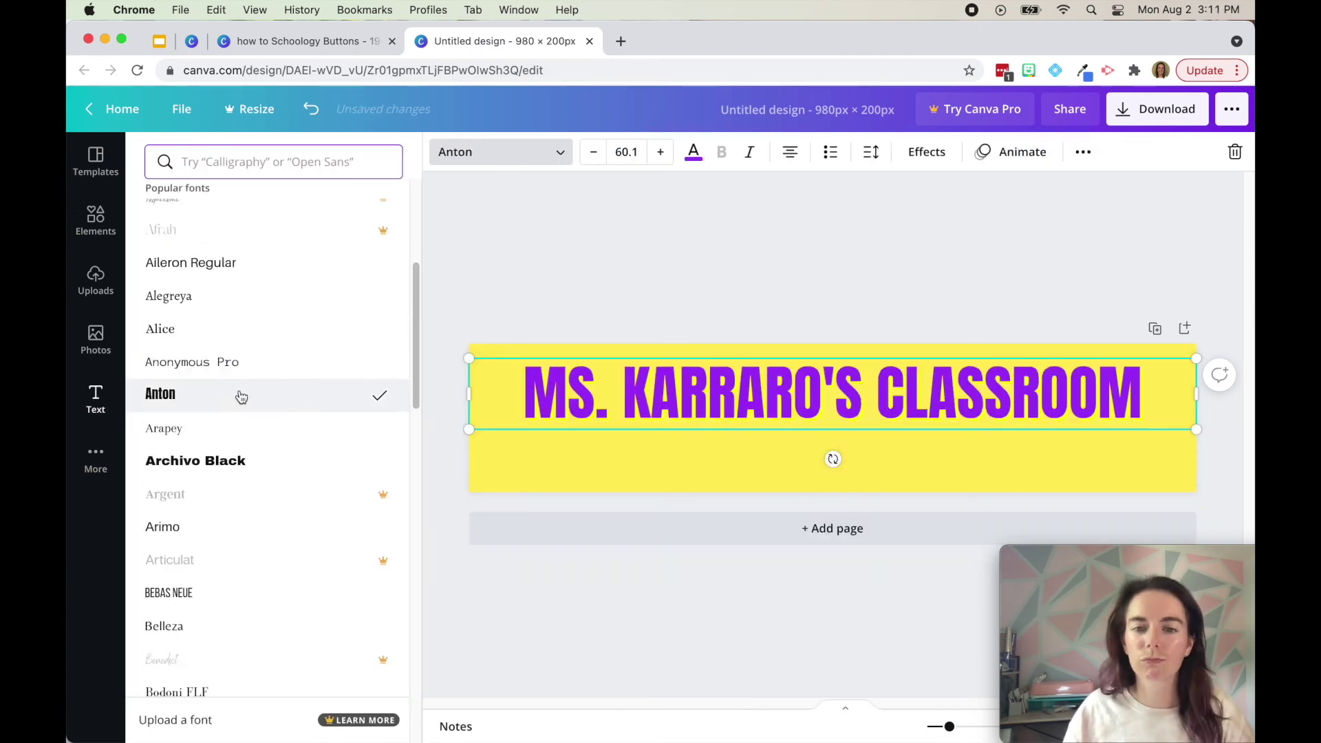
scroll(259, 449, "down", 10)
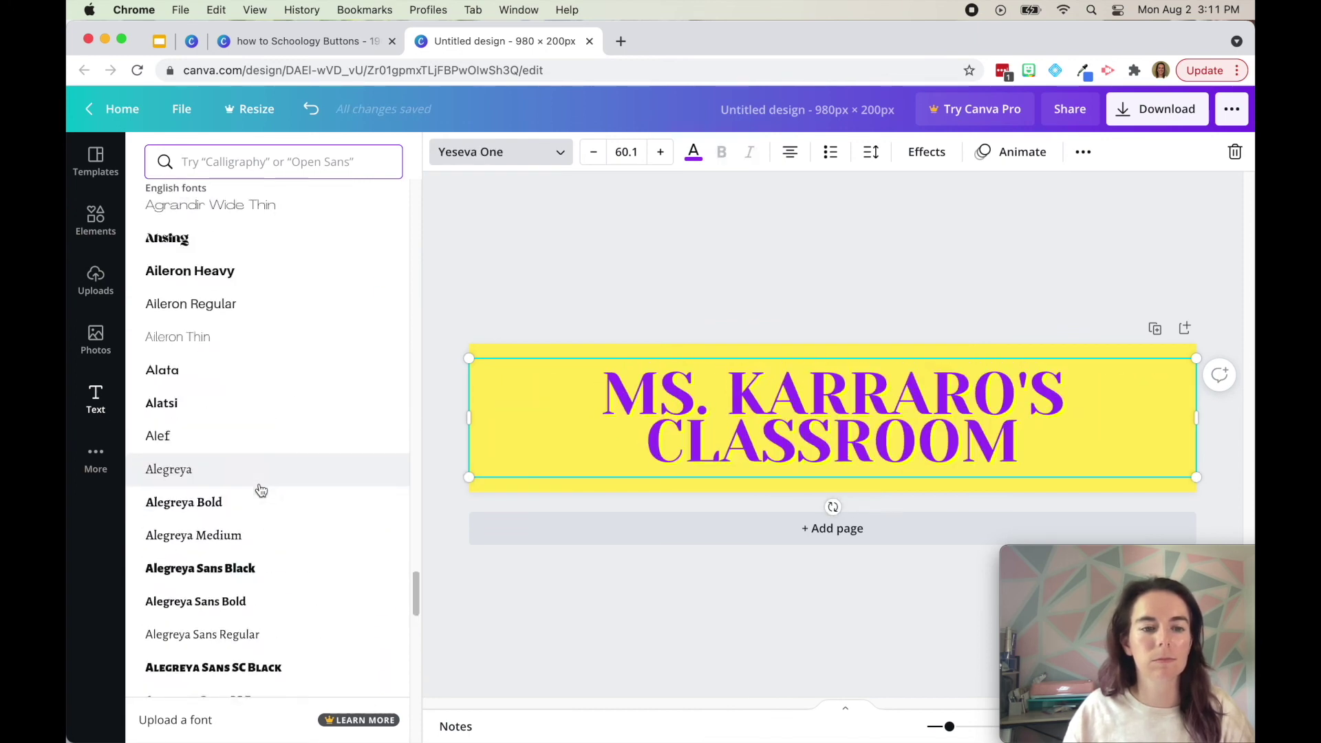
left_click(260, 490)
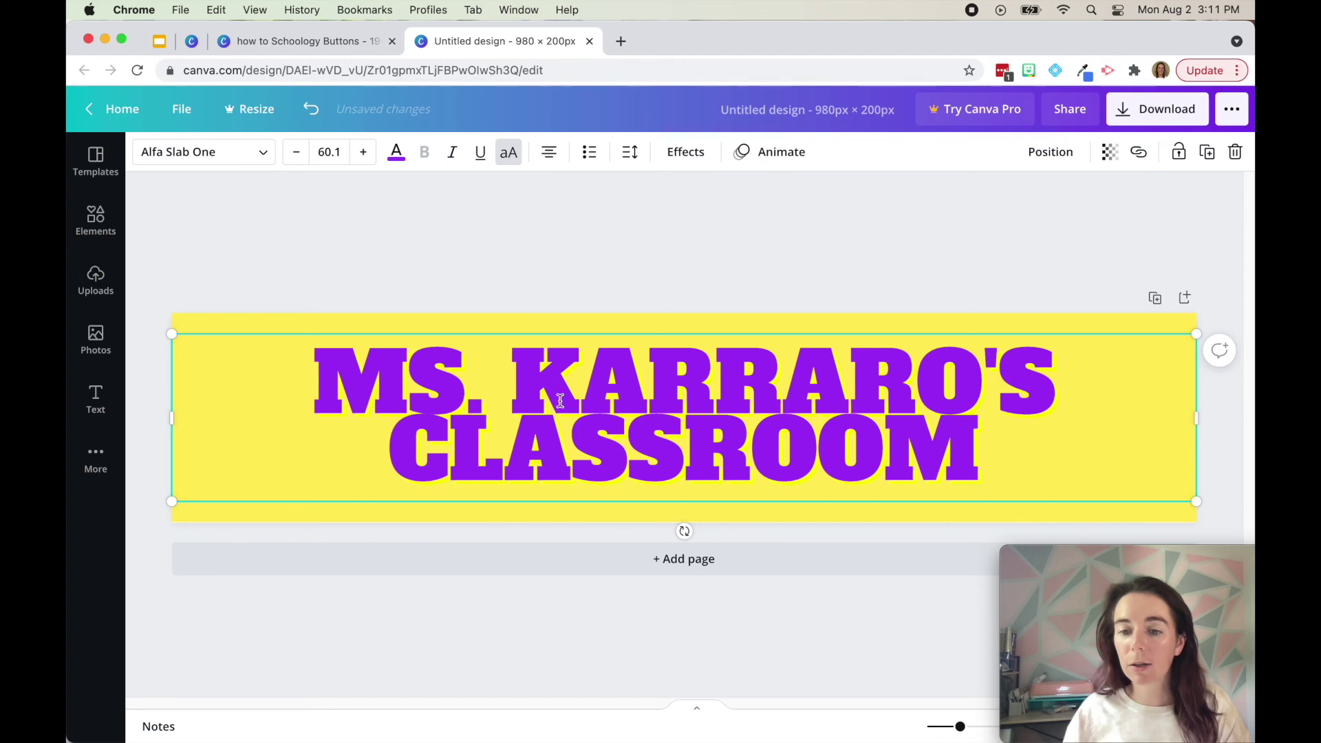
Colour the heading green #9dcd5a, matching the Monday button's green.
left_click(396, 155)
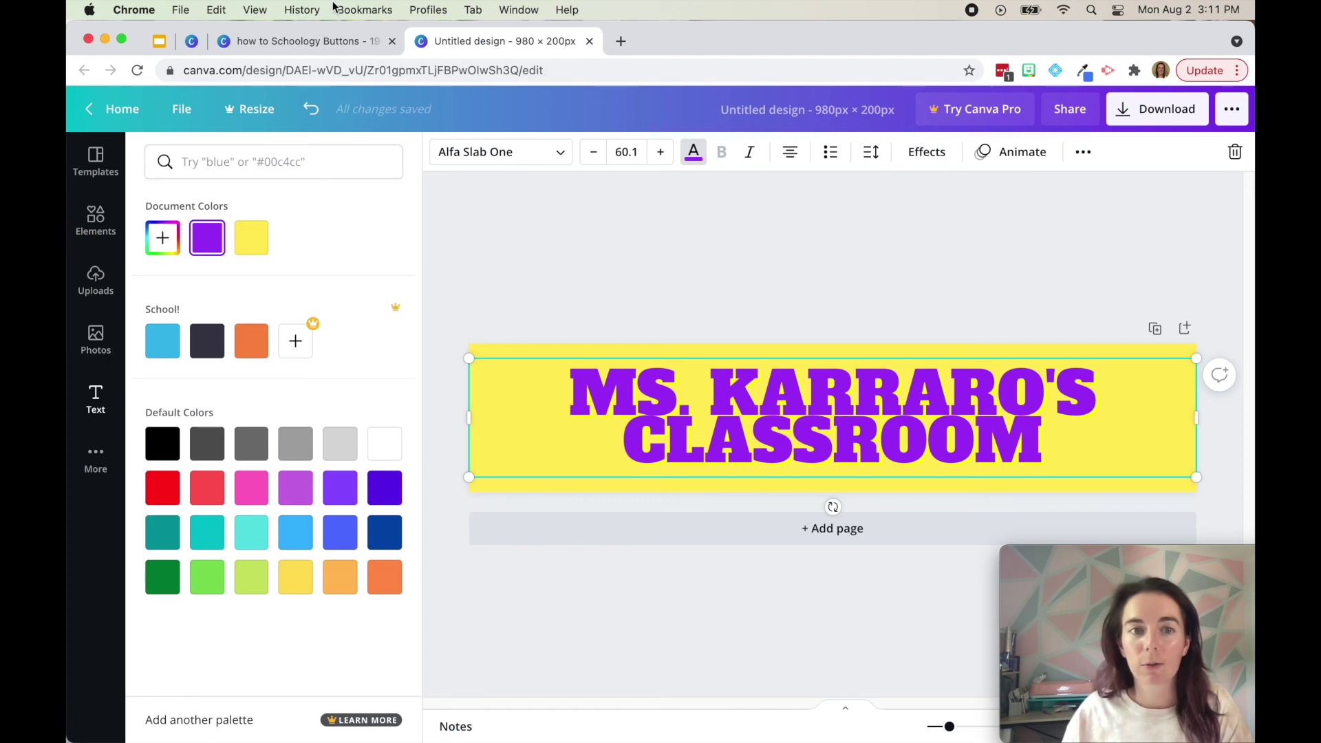
left_click(331, 43)
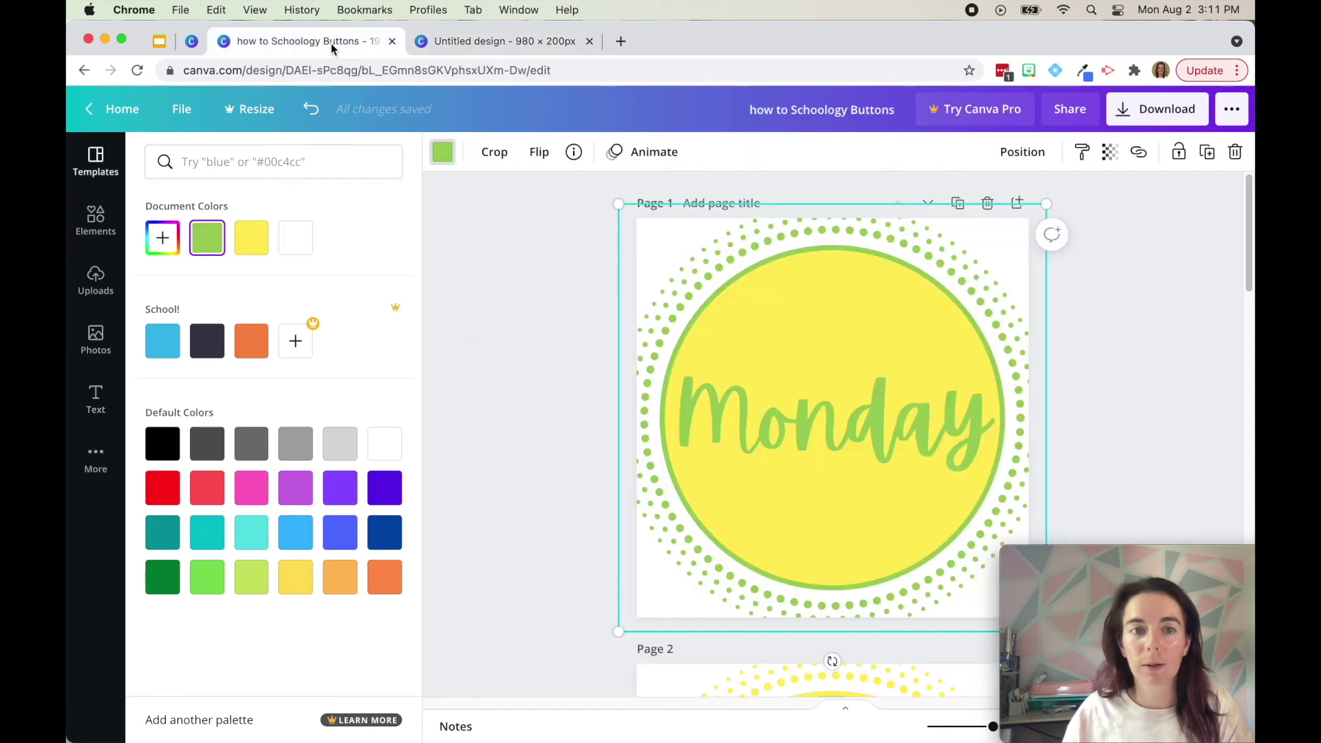
left_click(468, 42)
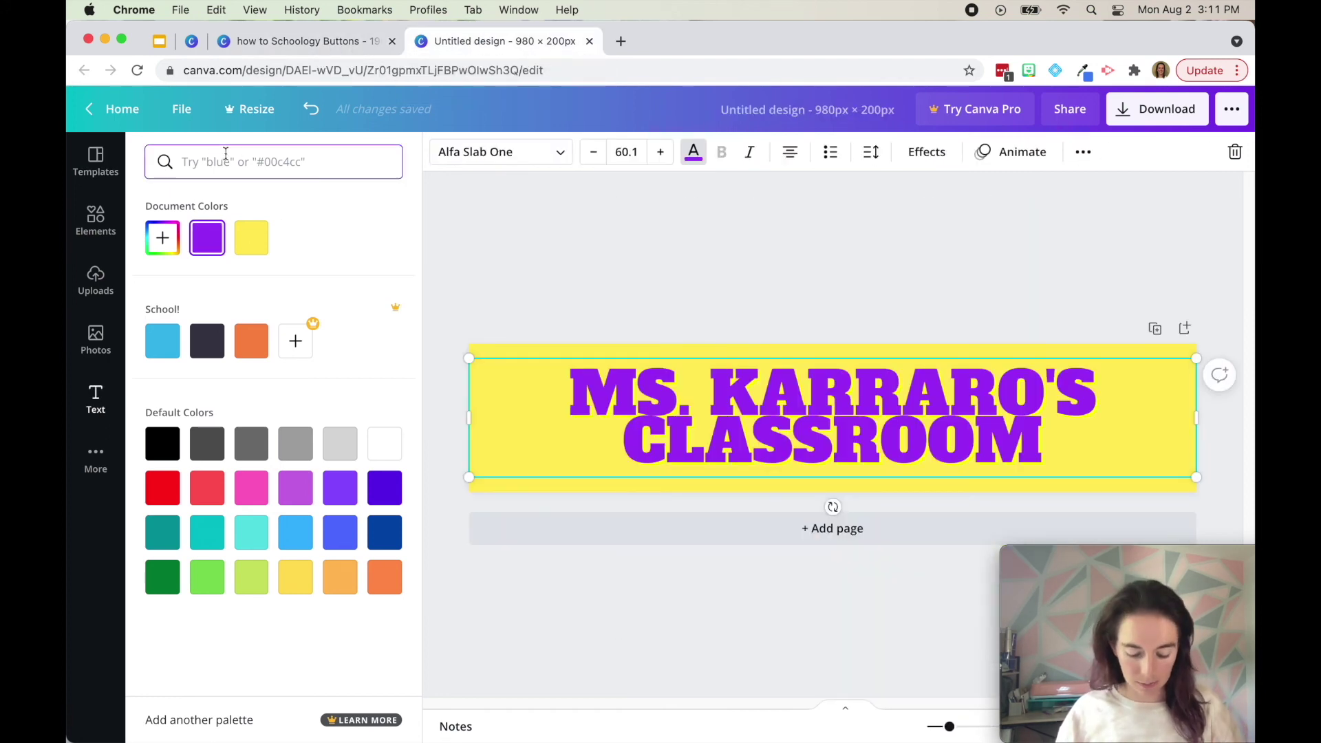
type("9dcd")
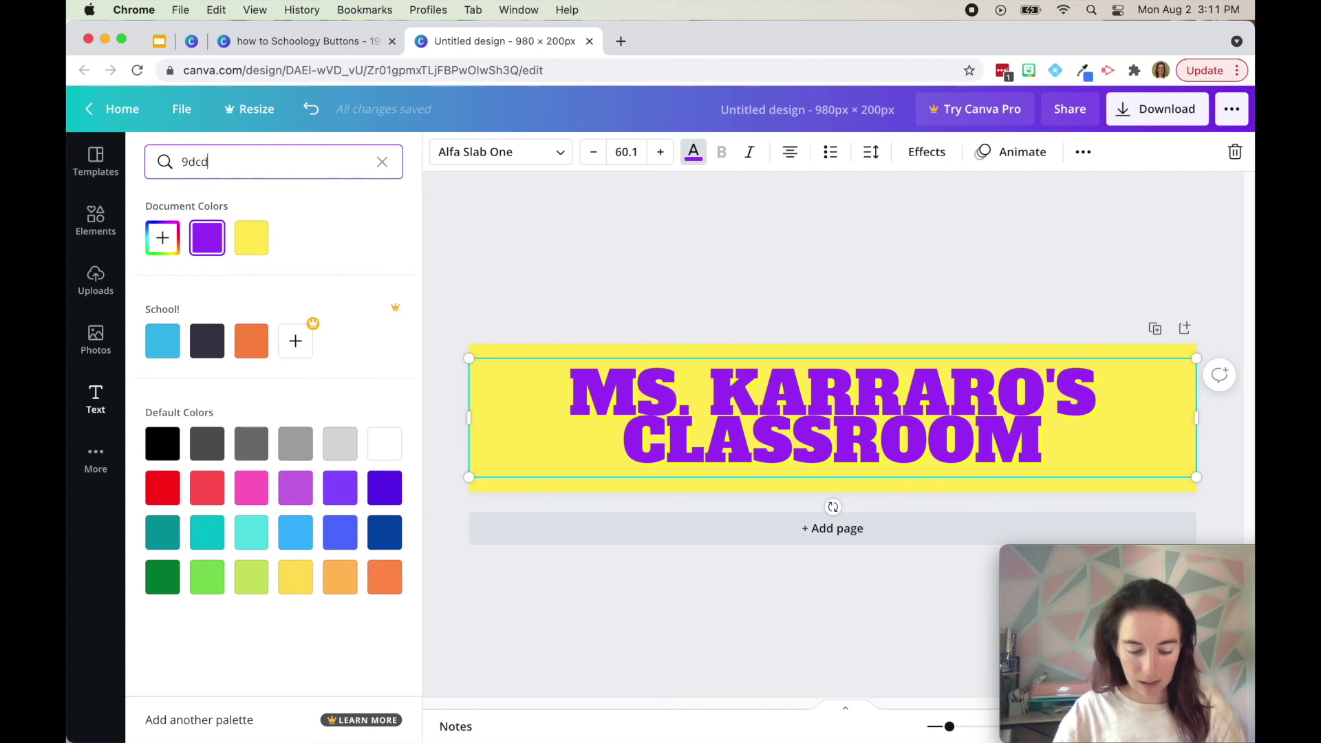
type("5a")
left_click(176, 232)
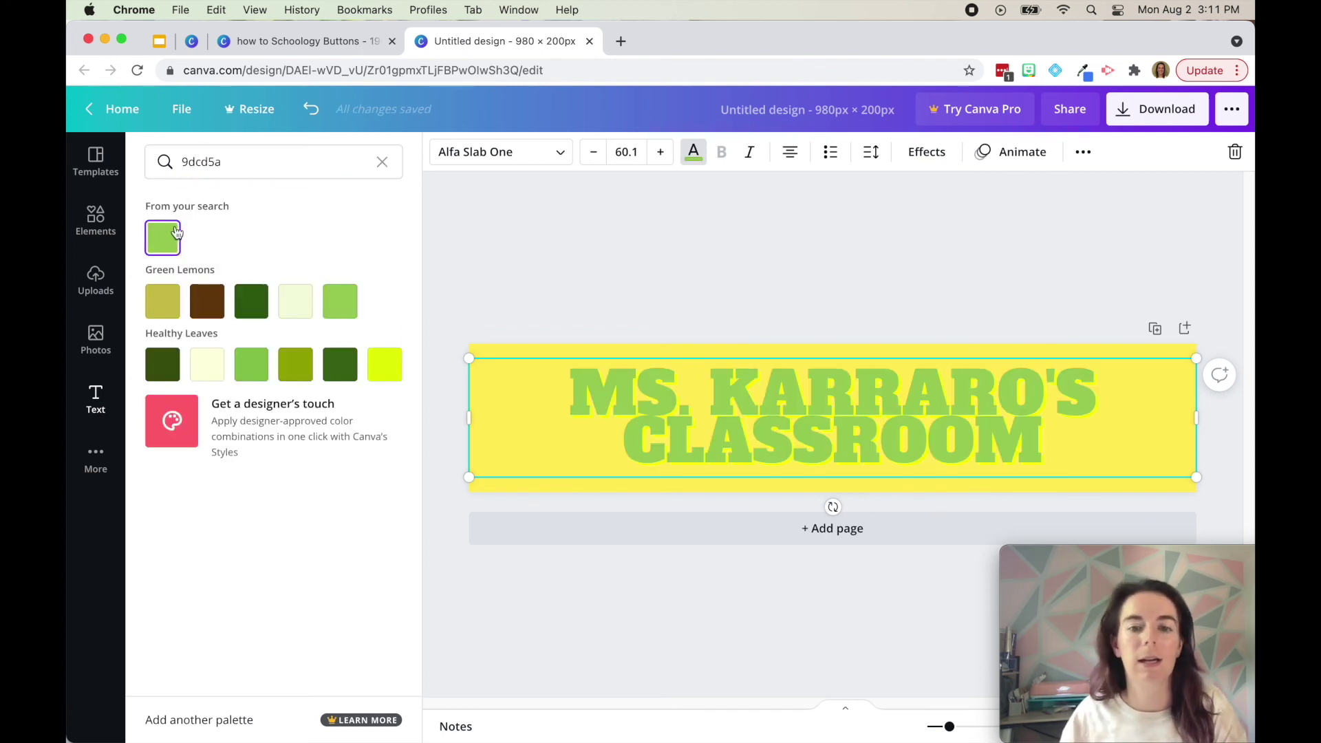
left_click(730, 260)
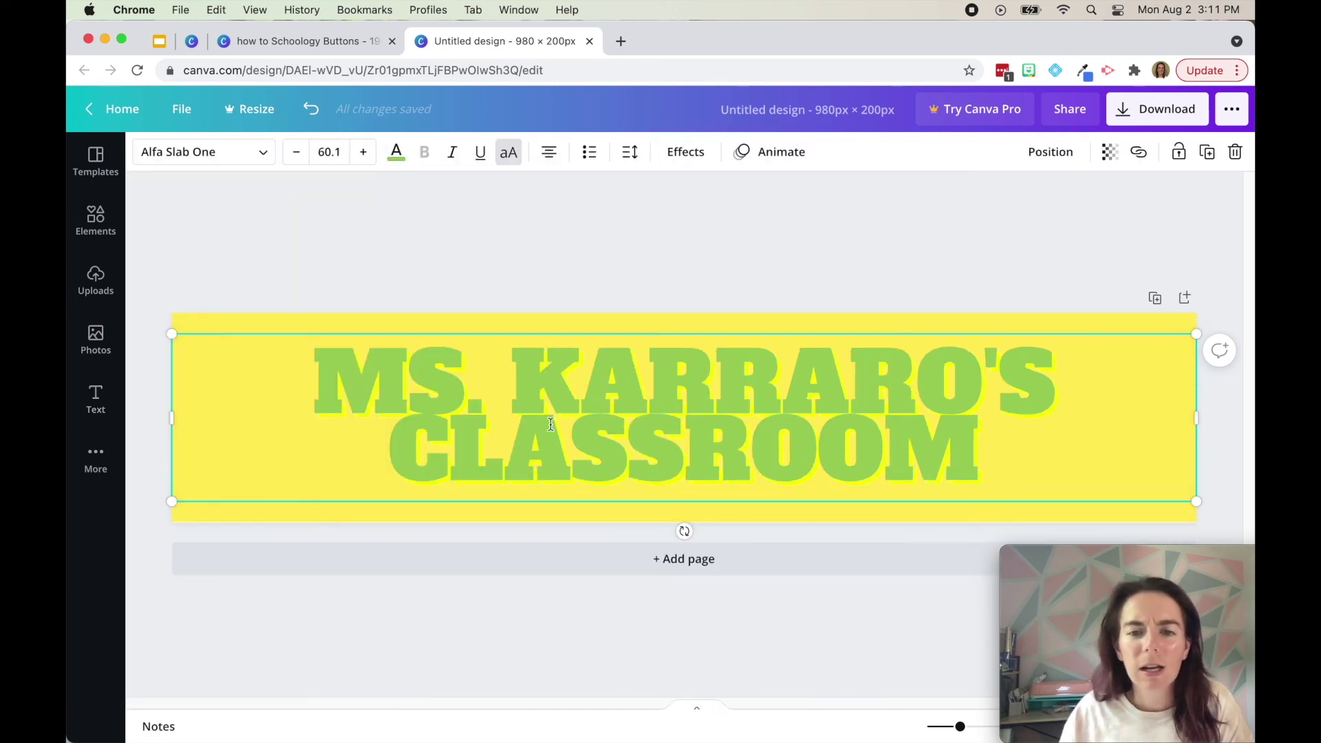
left_click(793, 284)
Try Lift, Hollow, Splice and Echo text effects, then settle on Shadow.
left_click(684, 421)
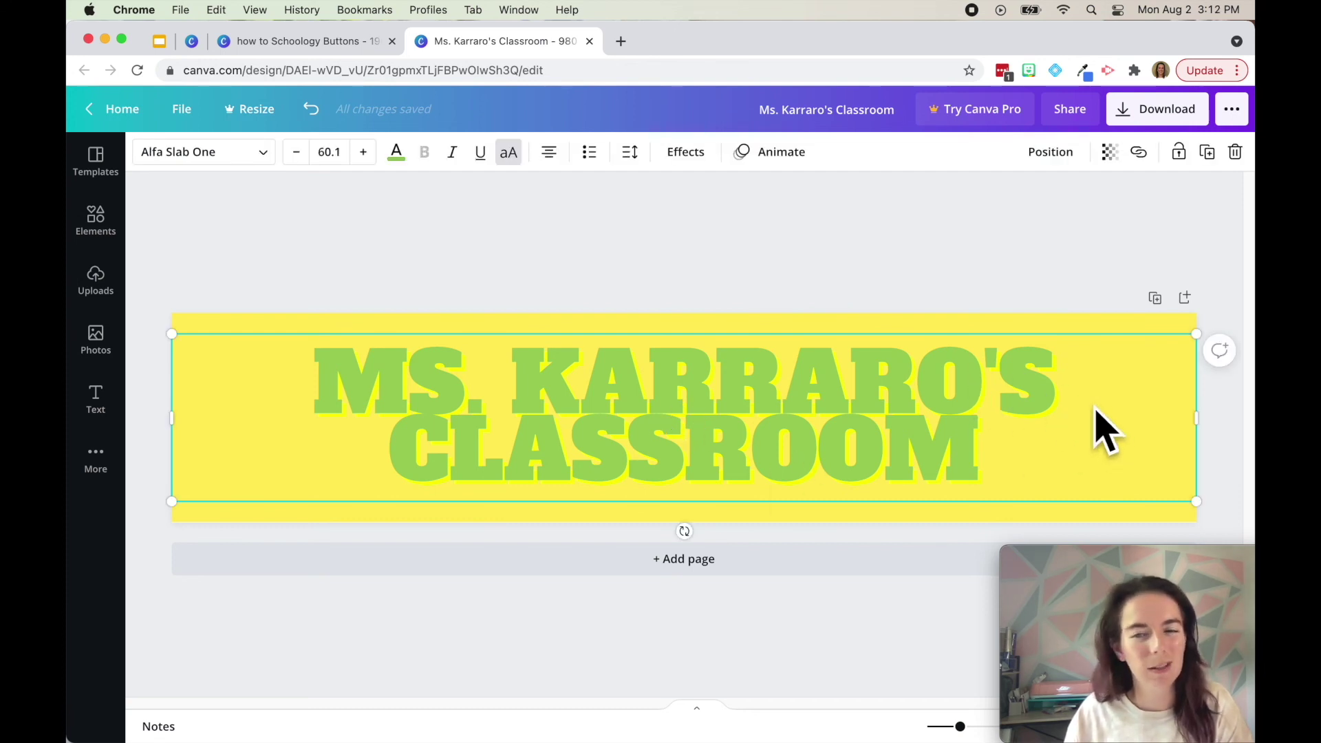
left_click(685, 153)
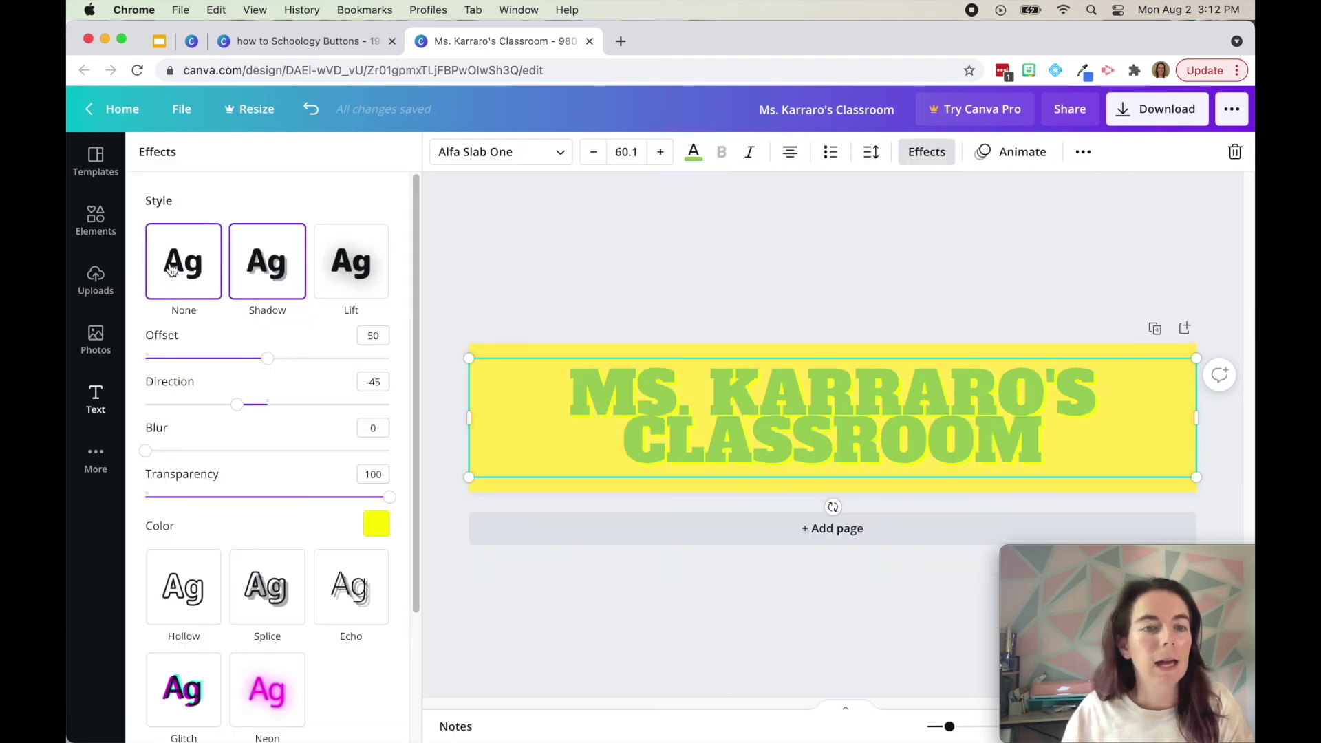
left_click(356, 289)
left_click(282, 294)
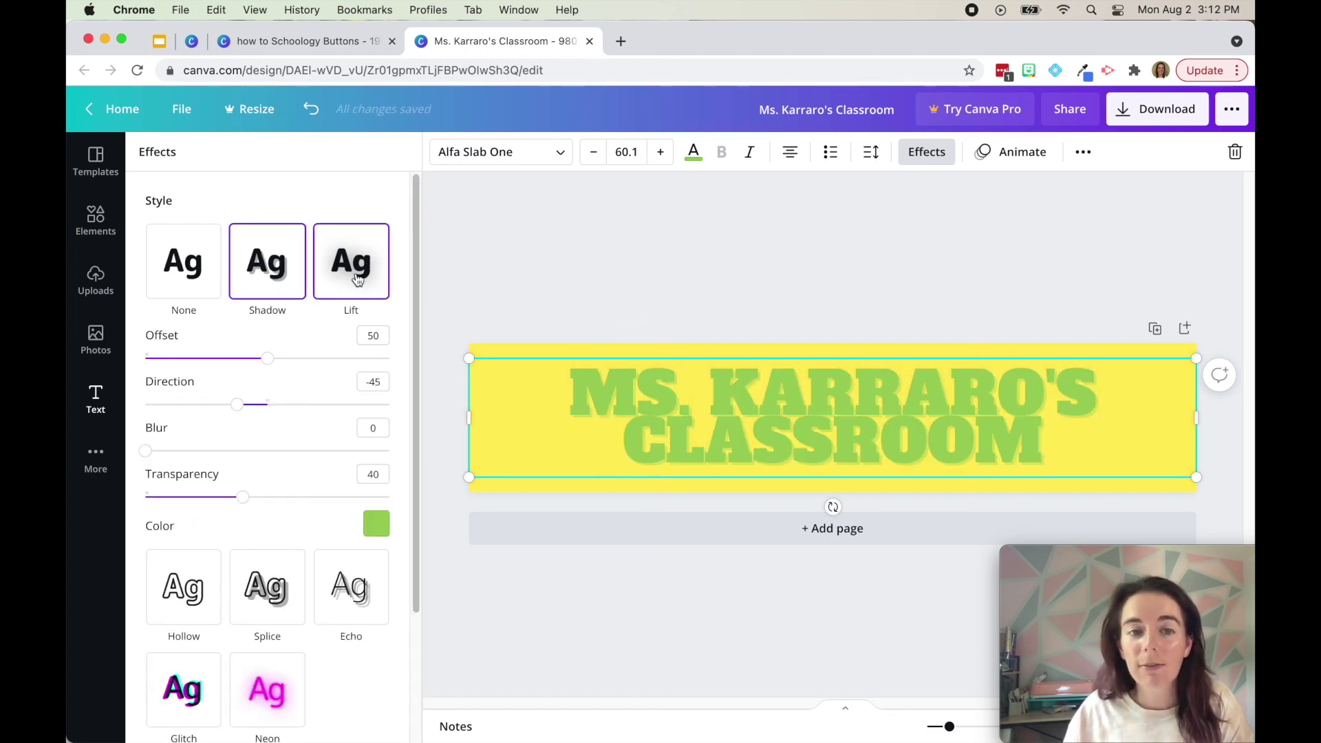
left_click(354, 278)
left_click(267, 279)
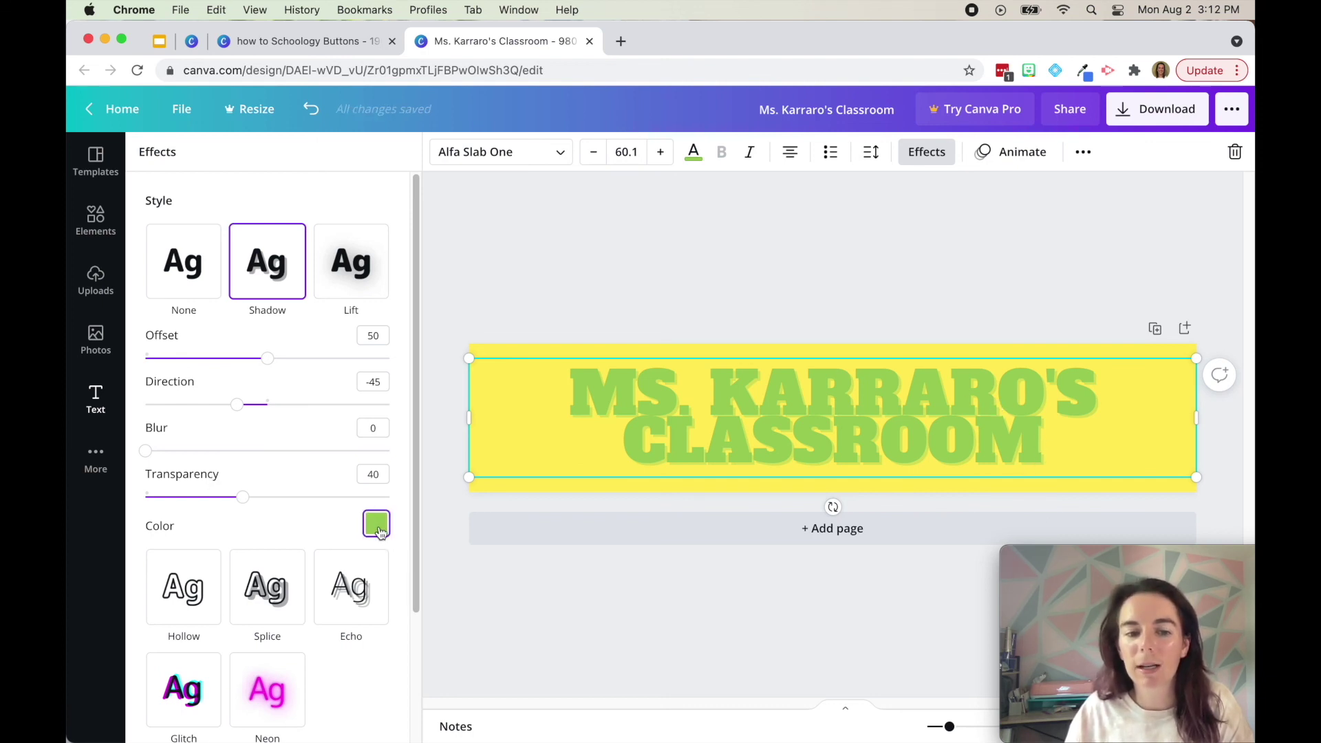
left_click(194, 594)
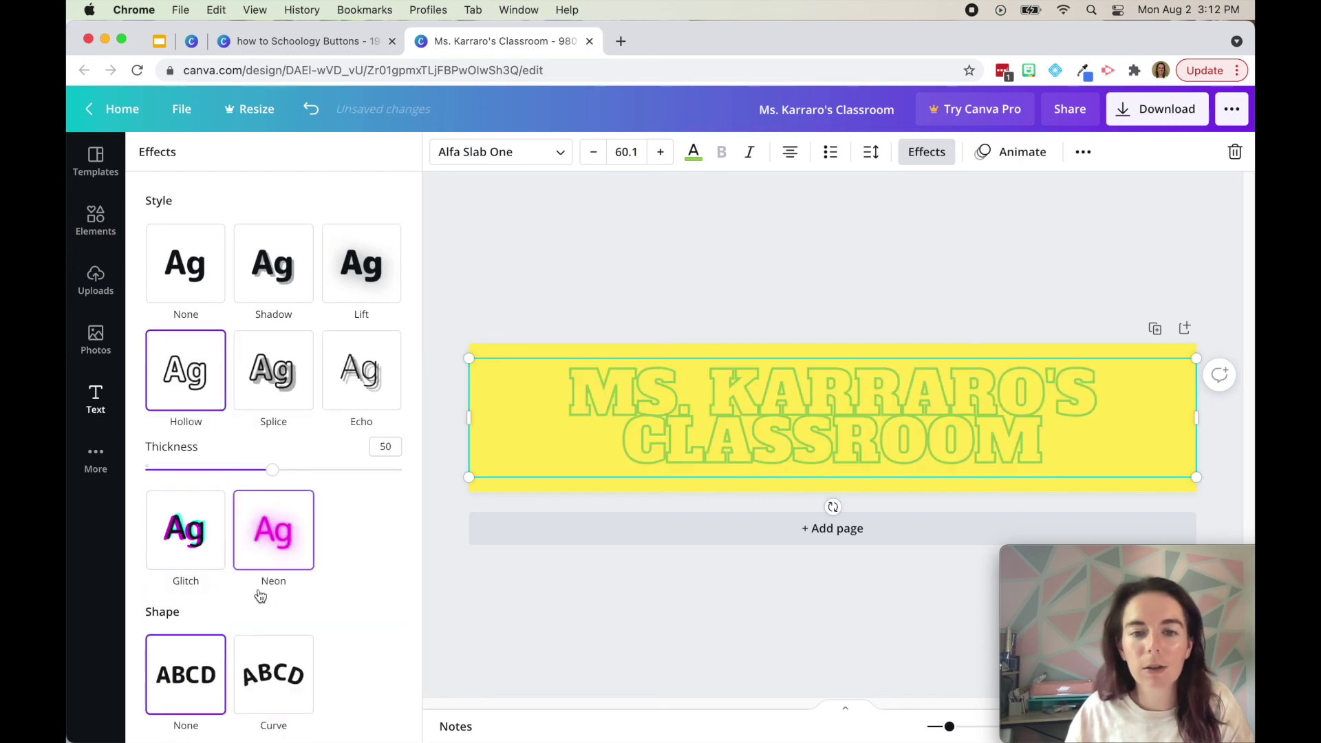
scroll(274, 675, "down", 1)
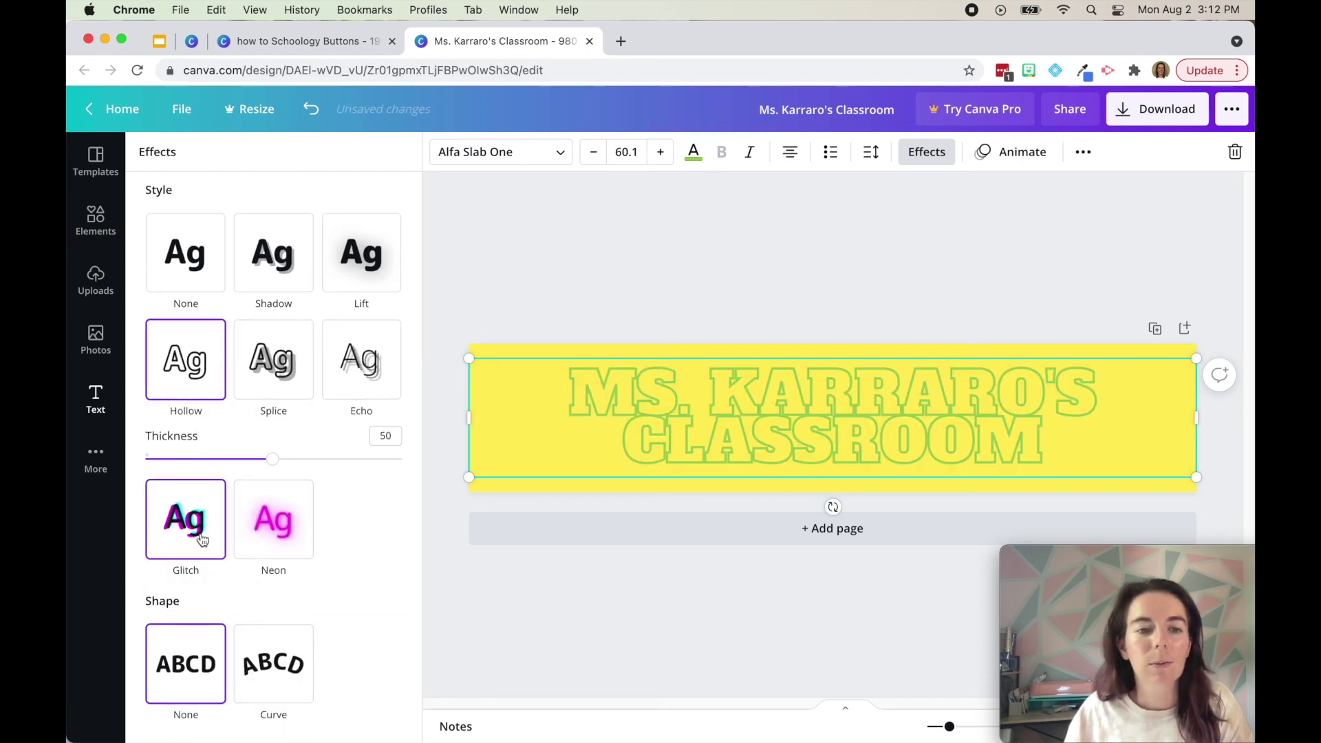
left_click(274, 371)
left_click(370, 360)
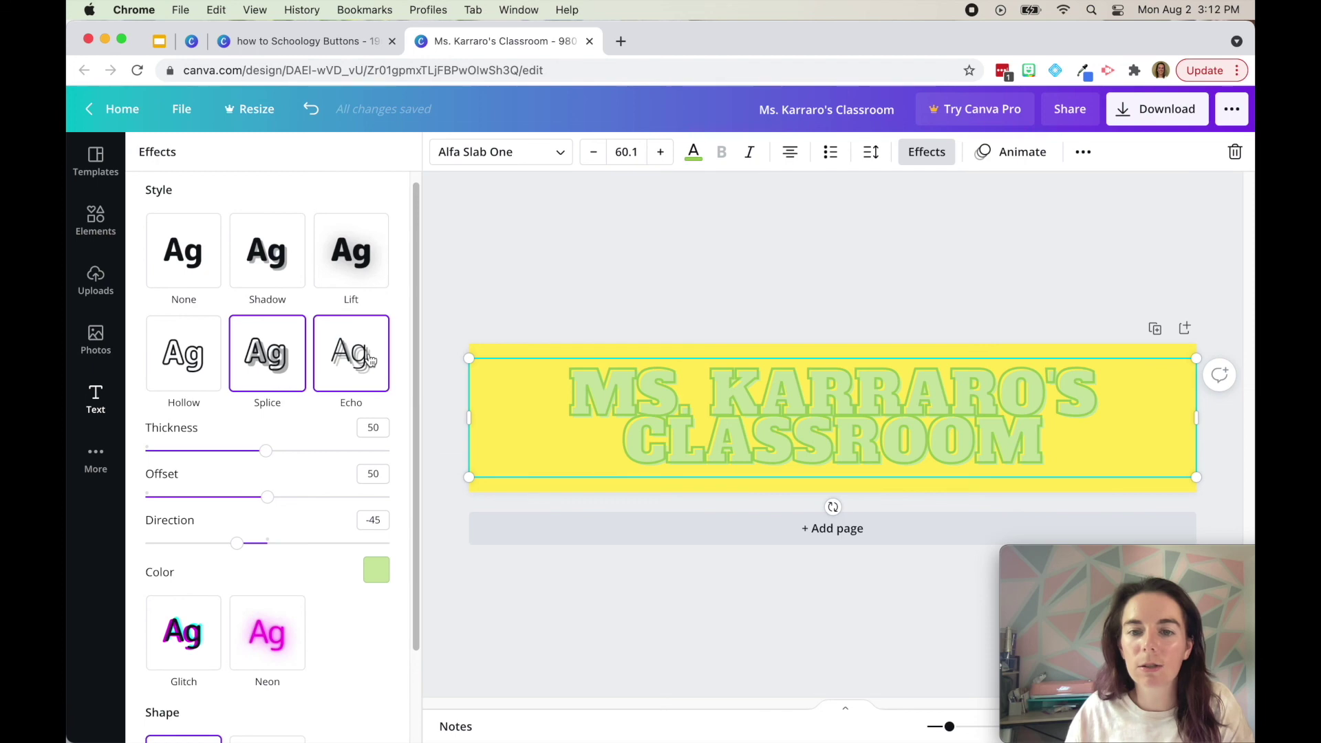
left_click(370, 263)
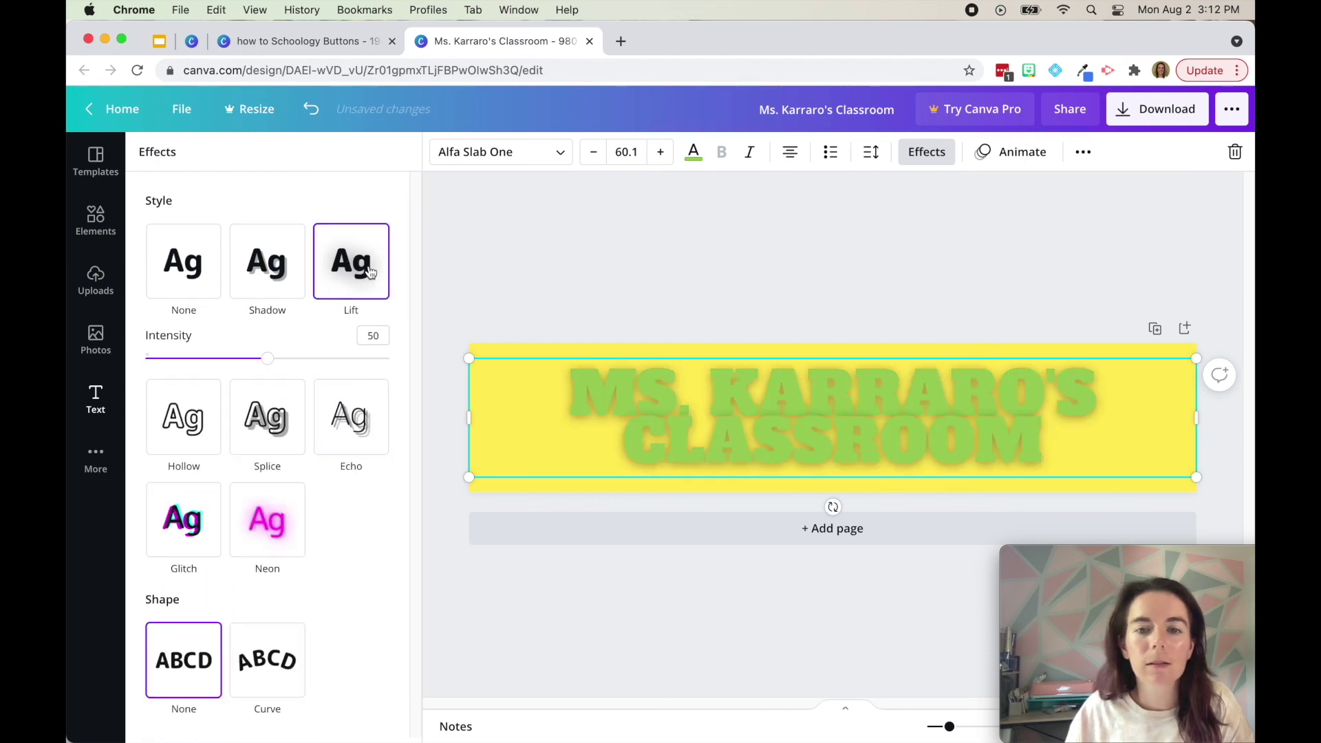
left_click(268, 265)
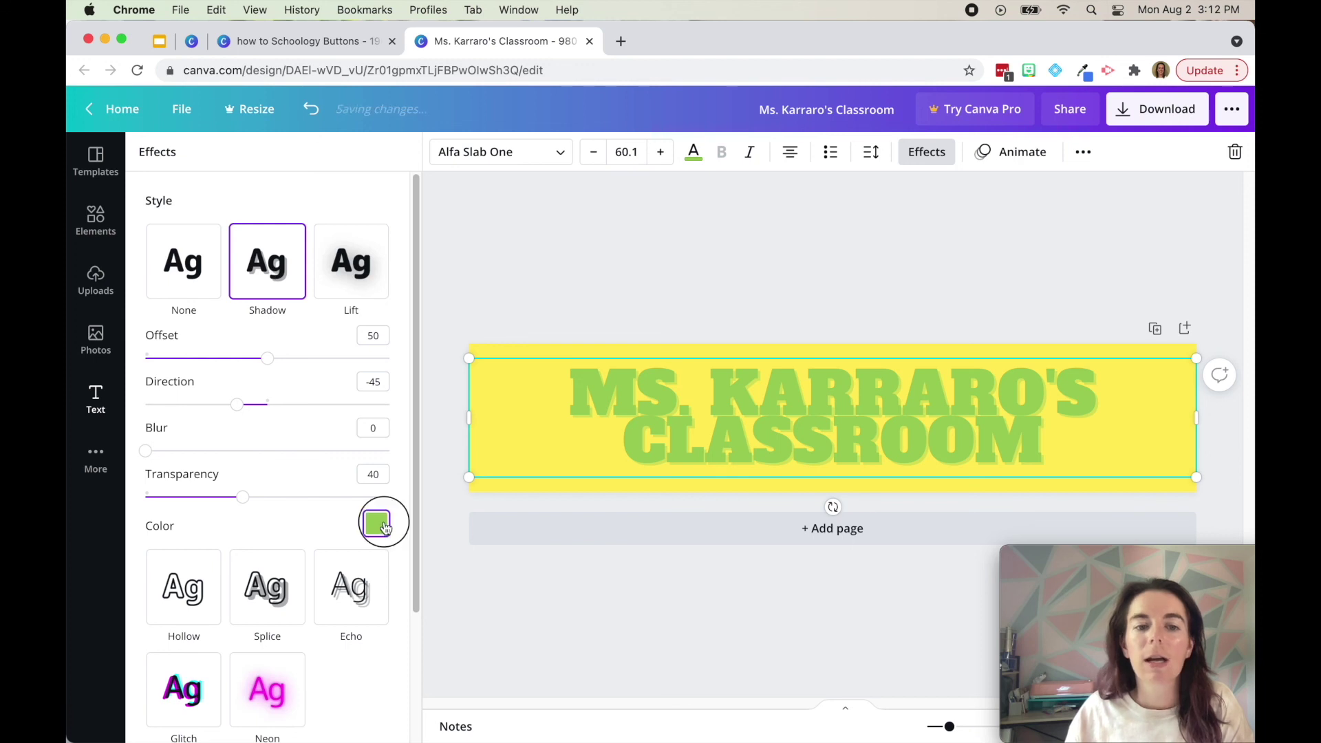
Set the heading's shadow colour to green after trying yellow and white.
left_click(378, 524)
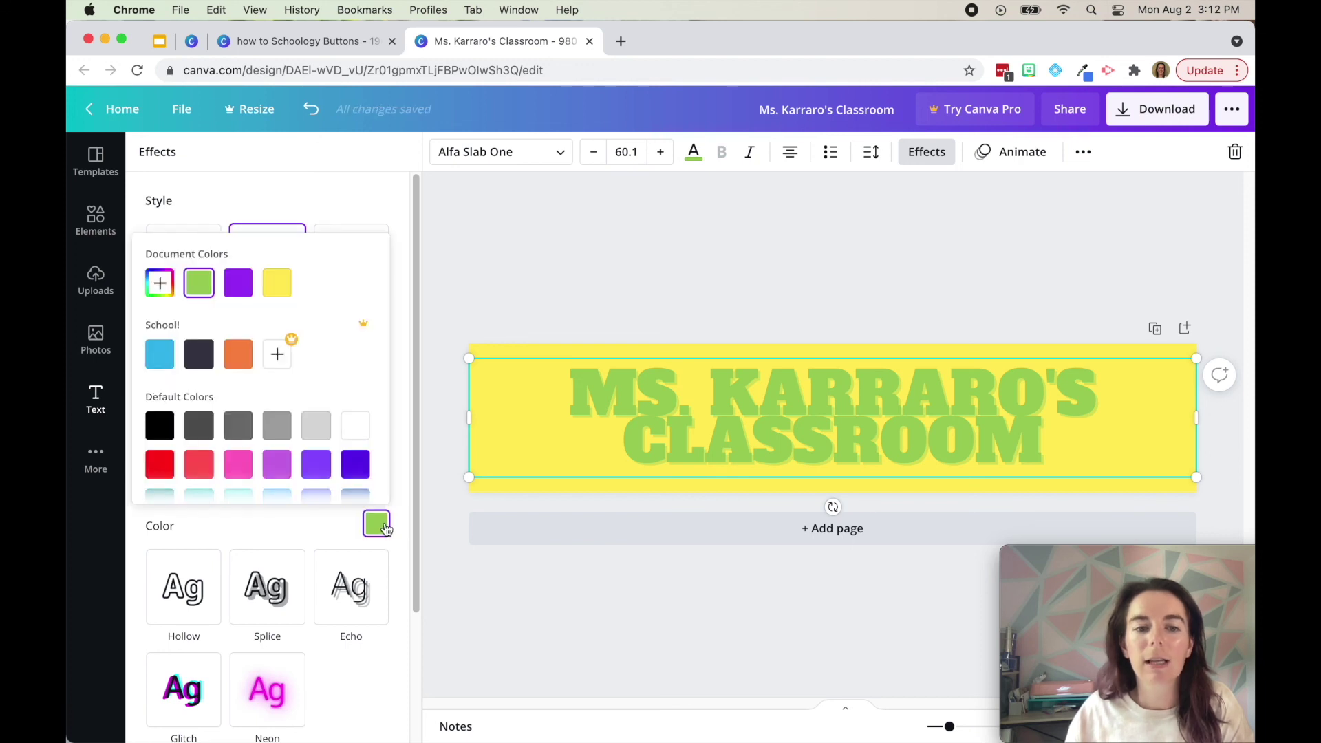
left_click(278, 286)
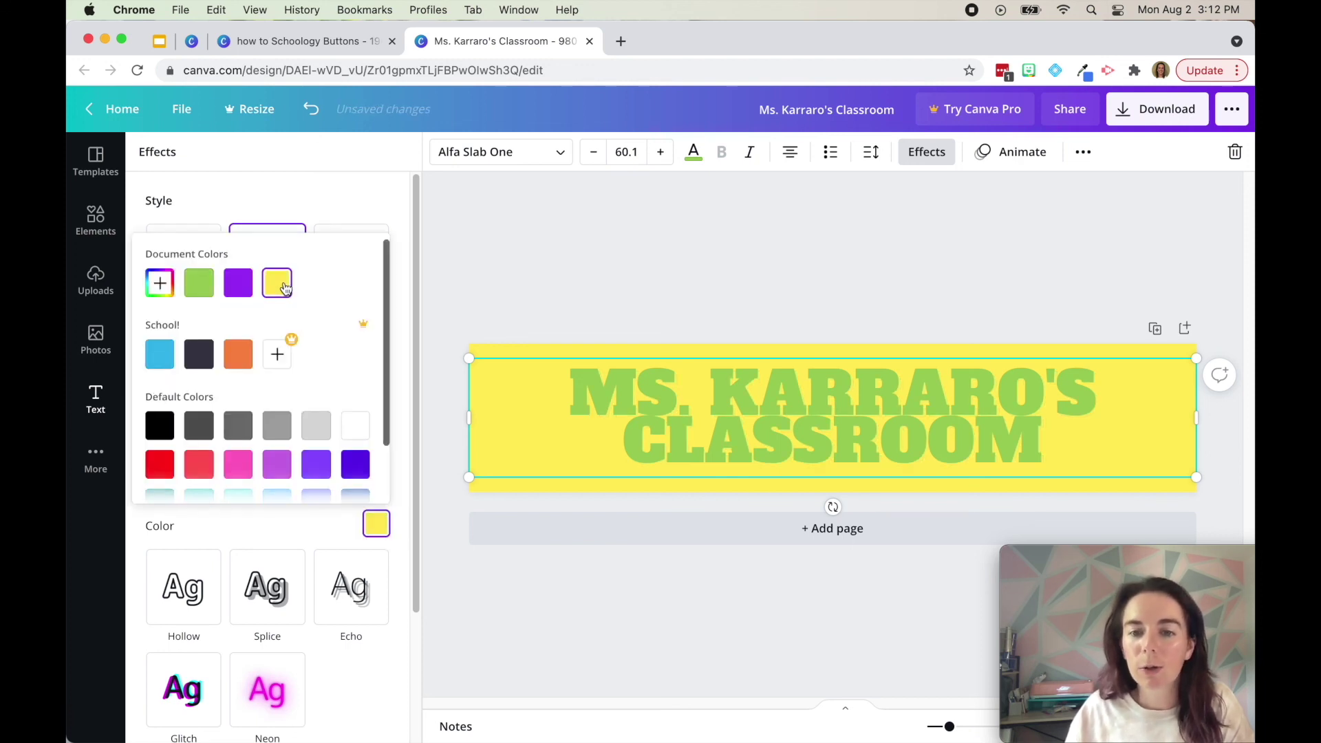
left_click(211, 292)
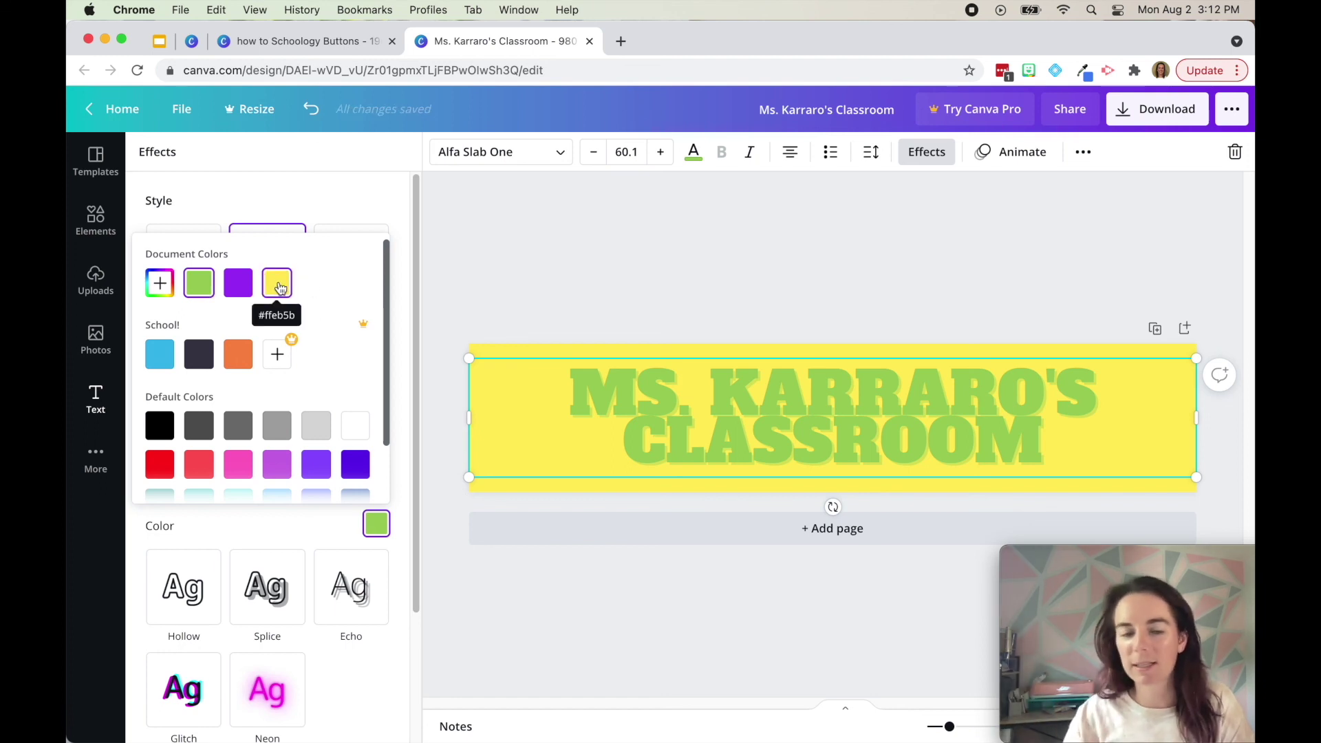
left_click(358, 437)
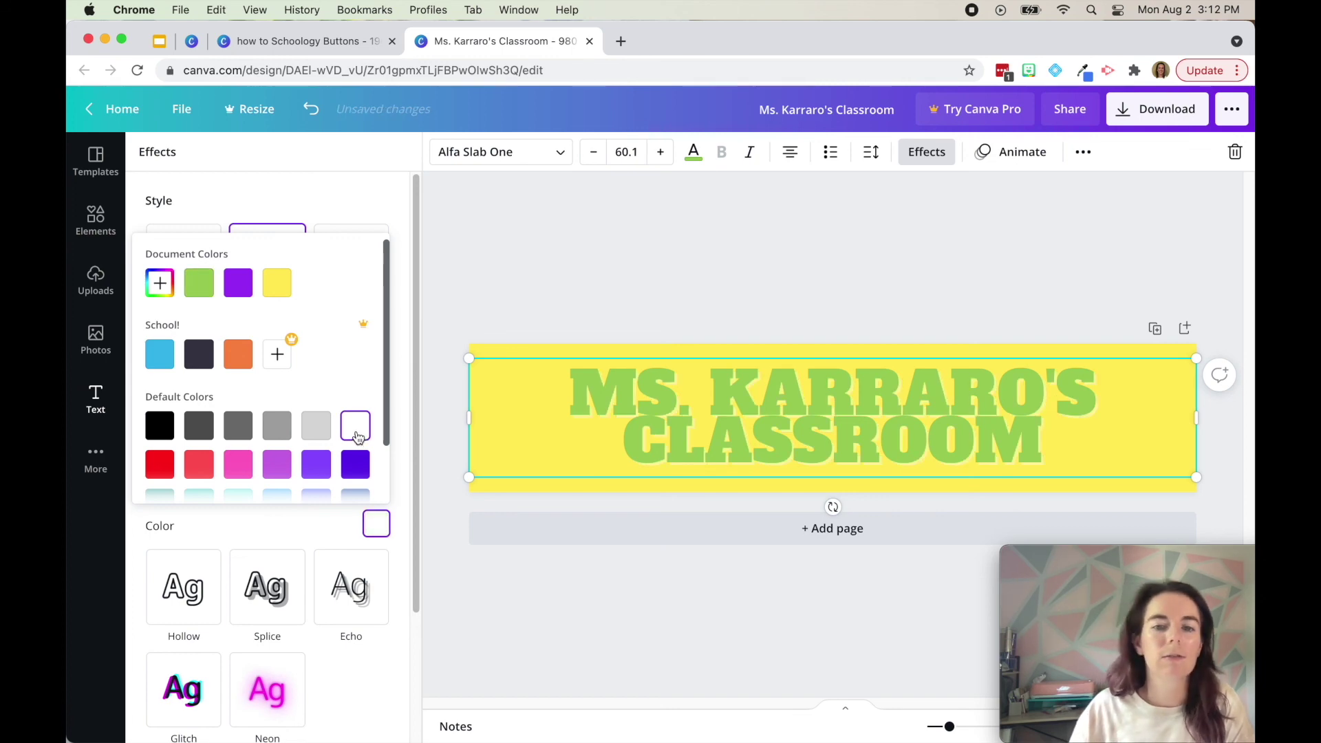
left_click(199, 282)
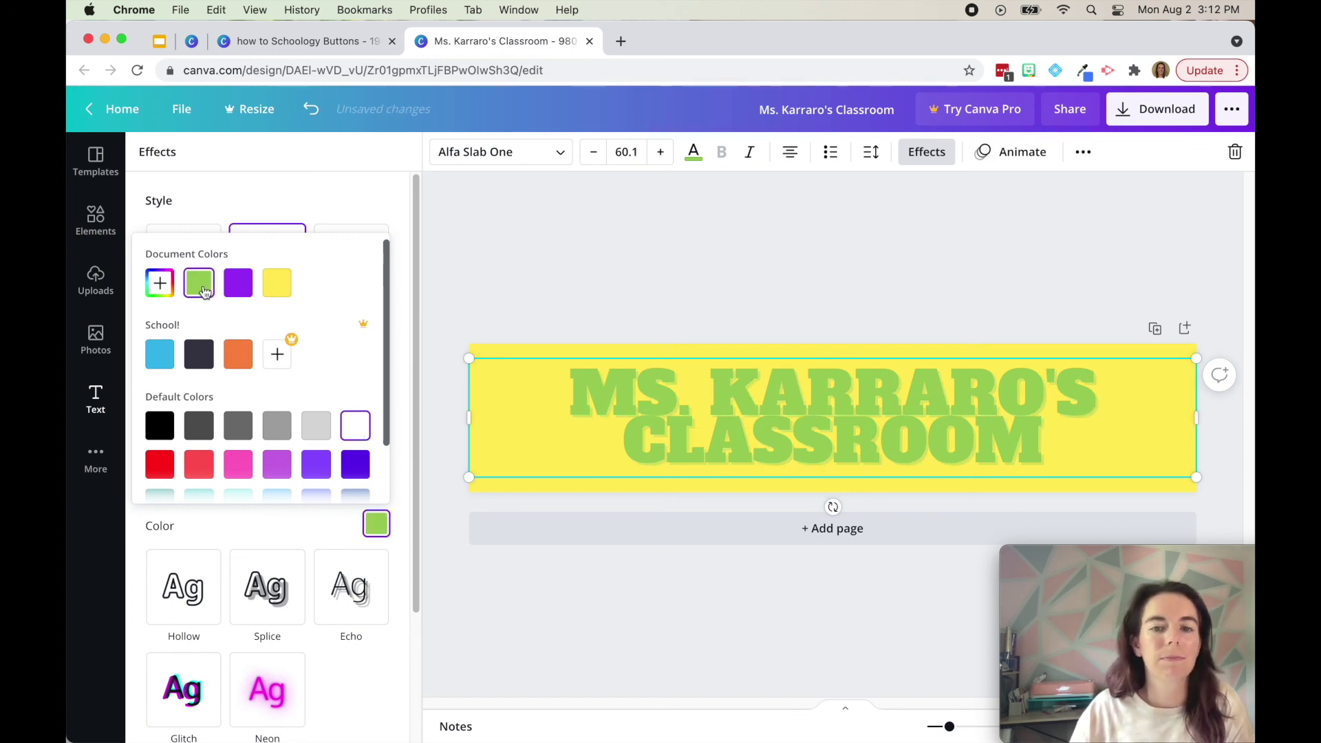
left_click(812, 280)
left_click(833, 252)
left_click(840, 389)
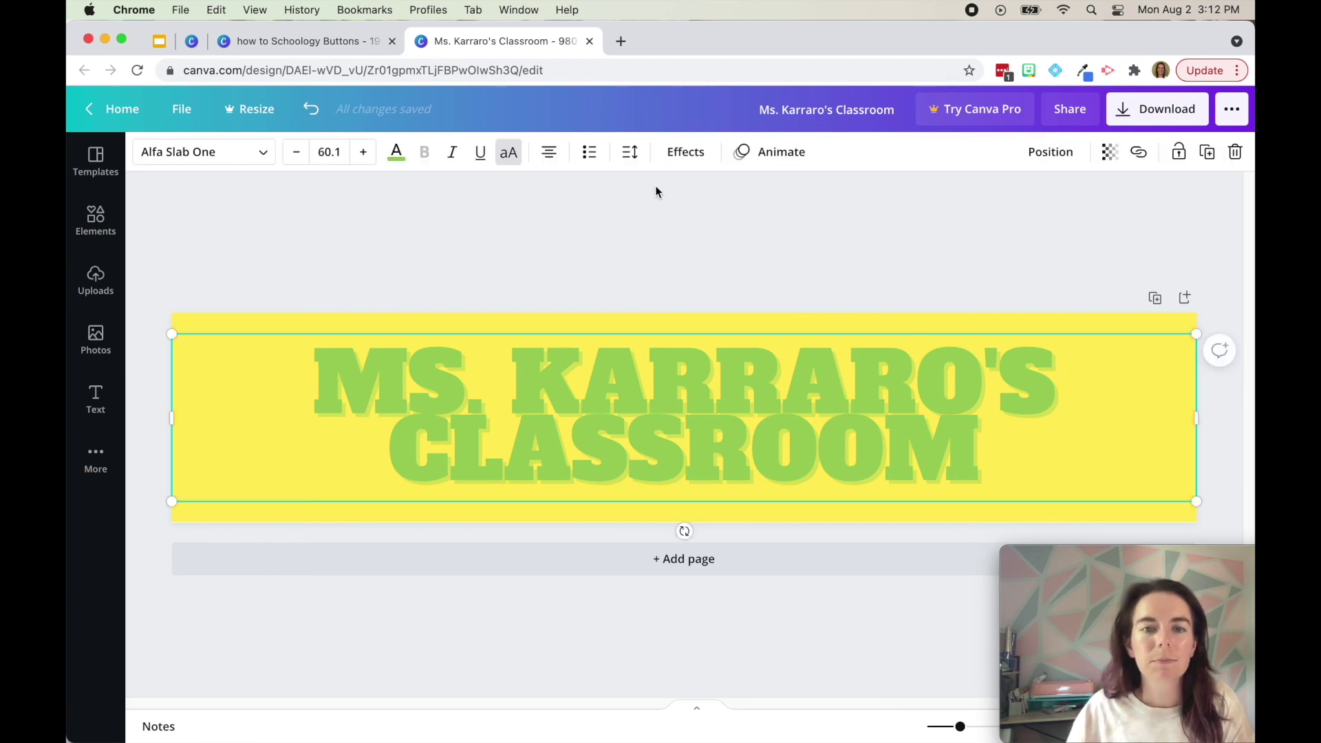
Widen the MS. KARRARO'S CLASSROOM heading's letter spacing to 26, then return to the how to Schoology Buttons design.
left_click(632, 153)
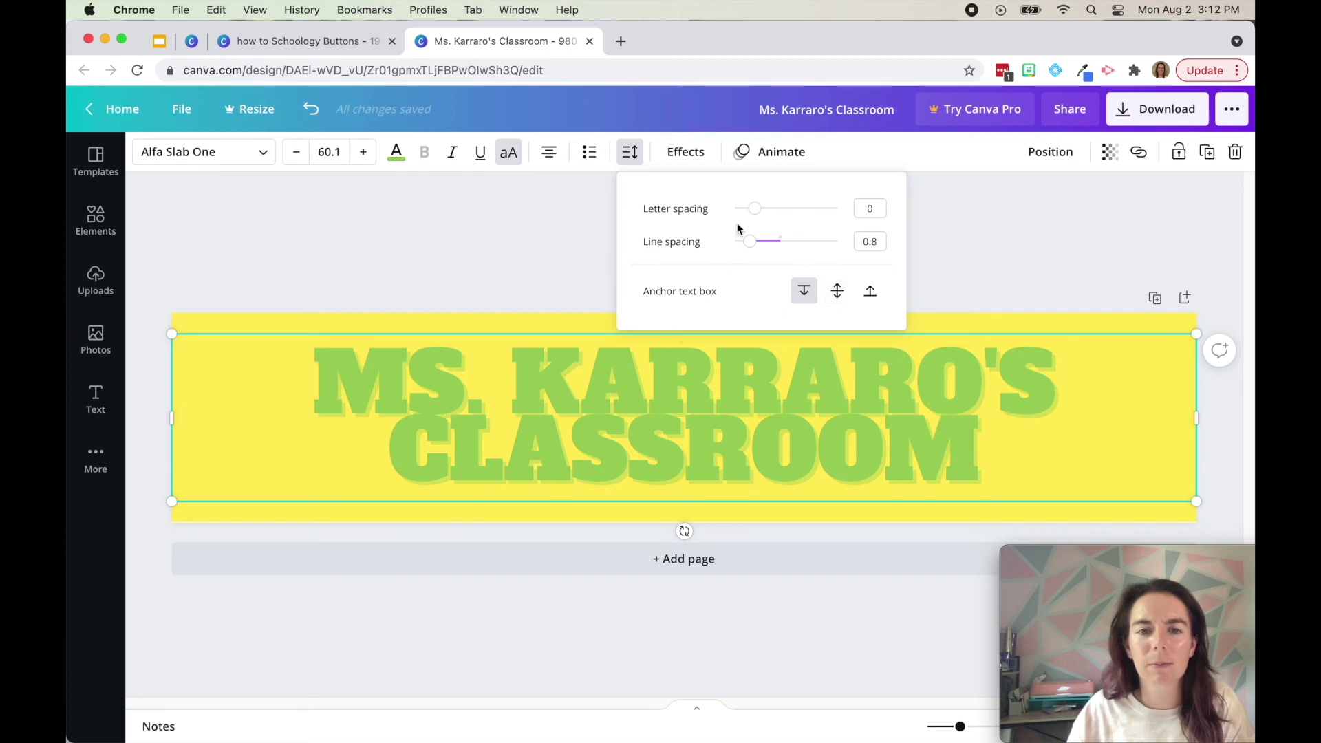
left_click_drag(755, 209, 759, 246)
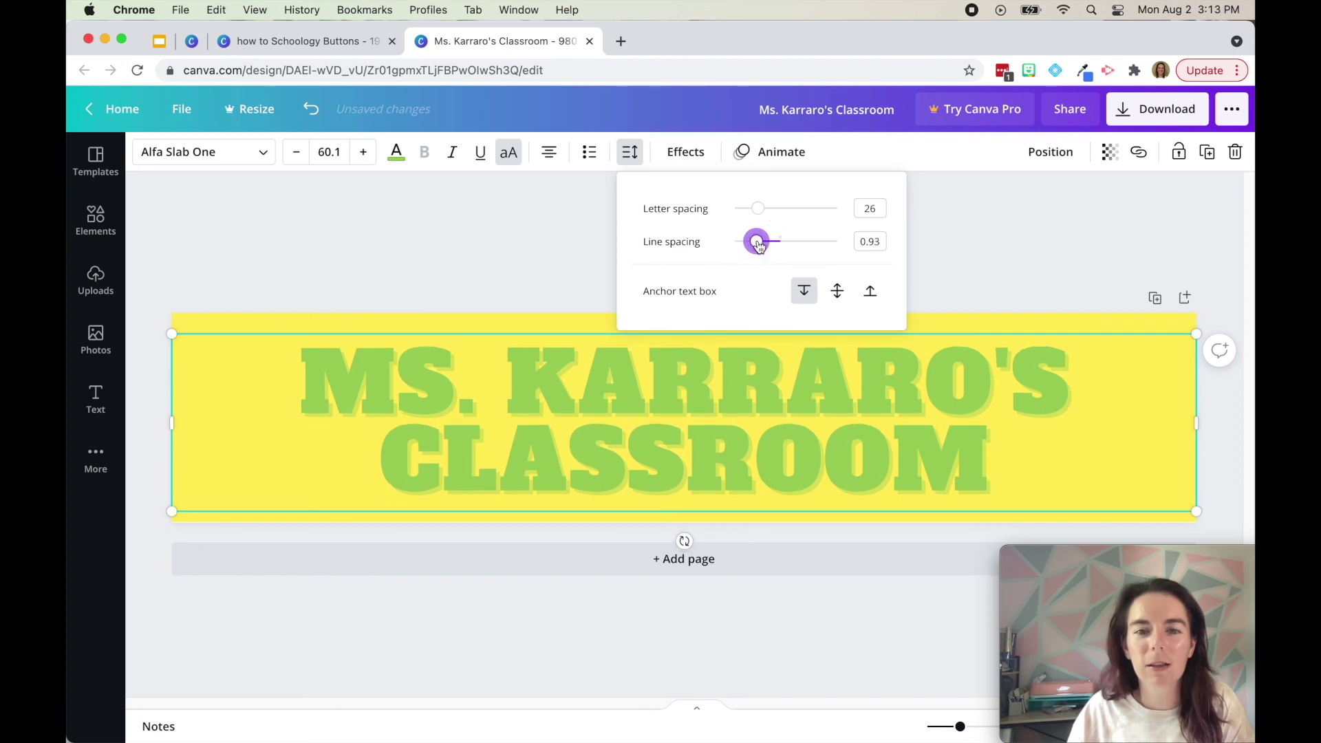
left_click(596, 236)
left_click(813, 217)
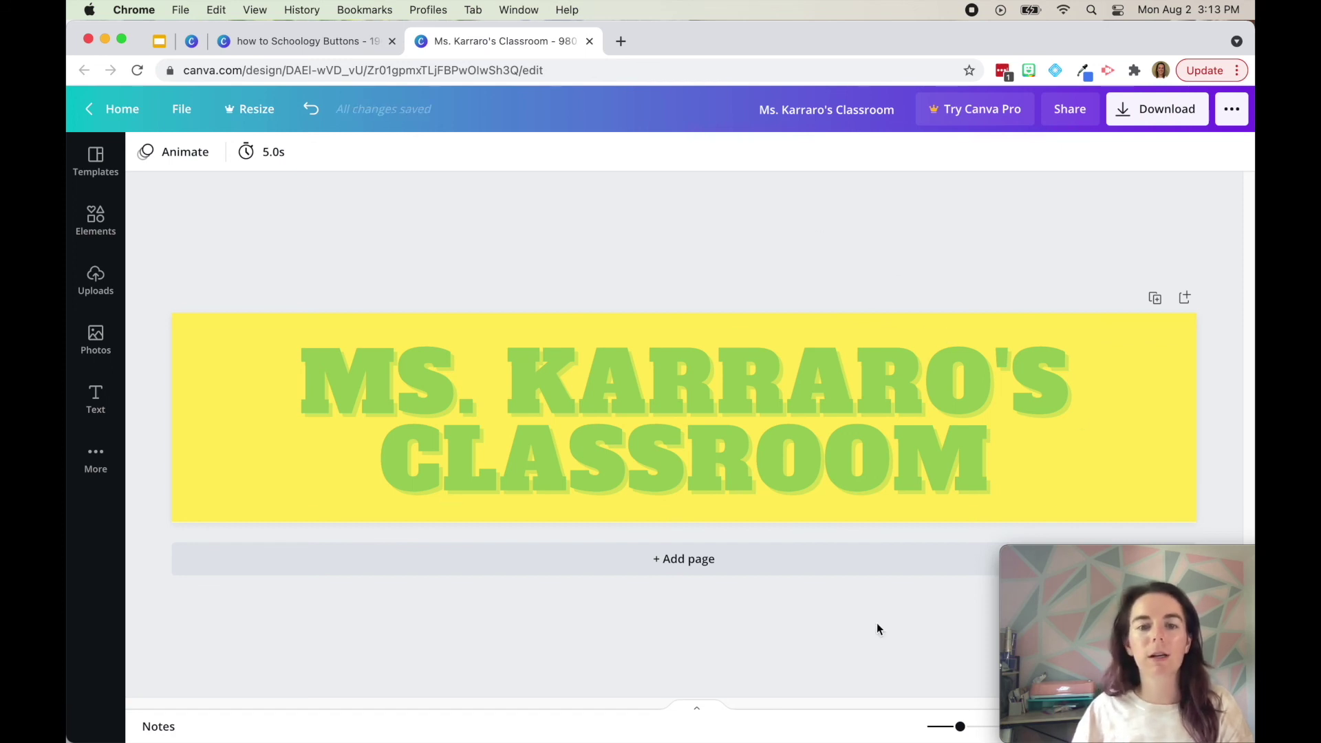
left_click(342, 40)
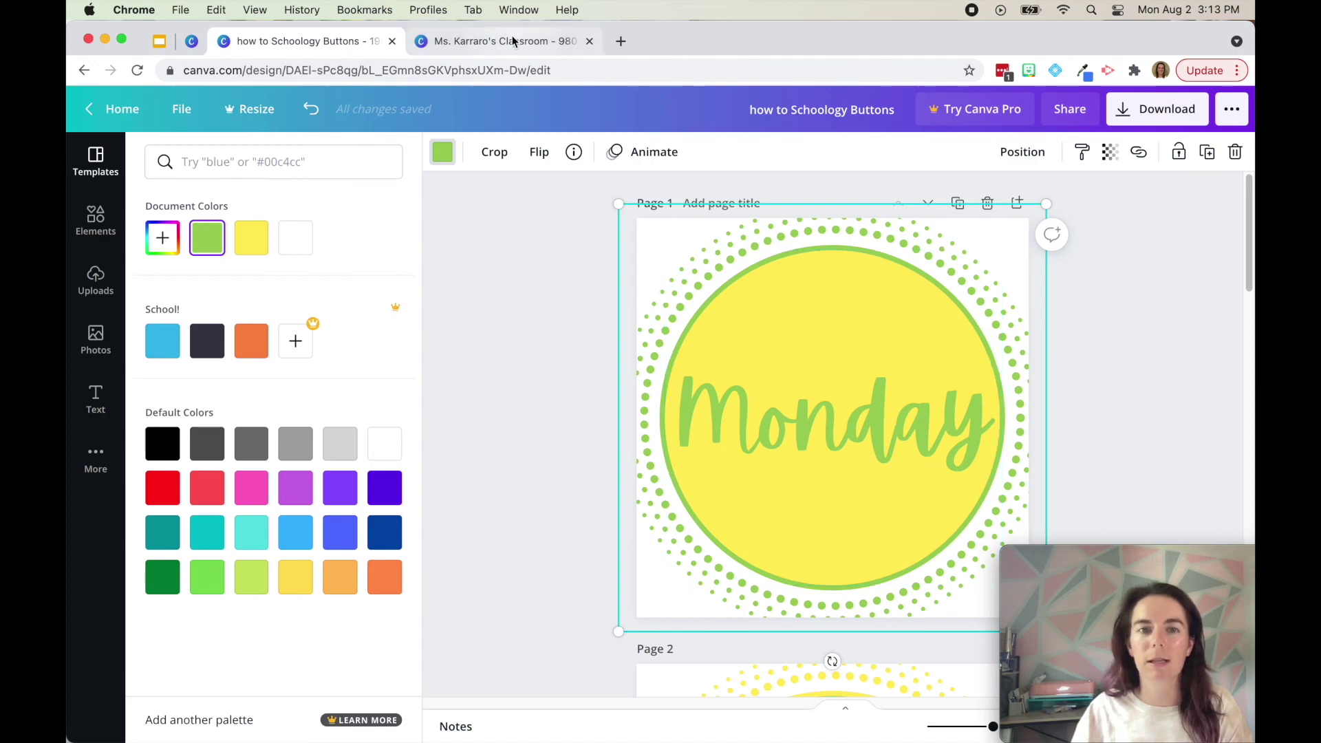